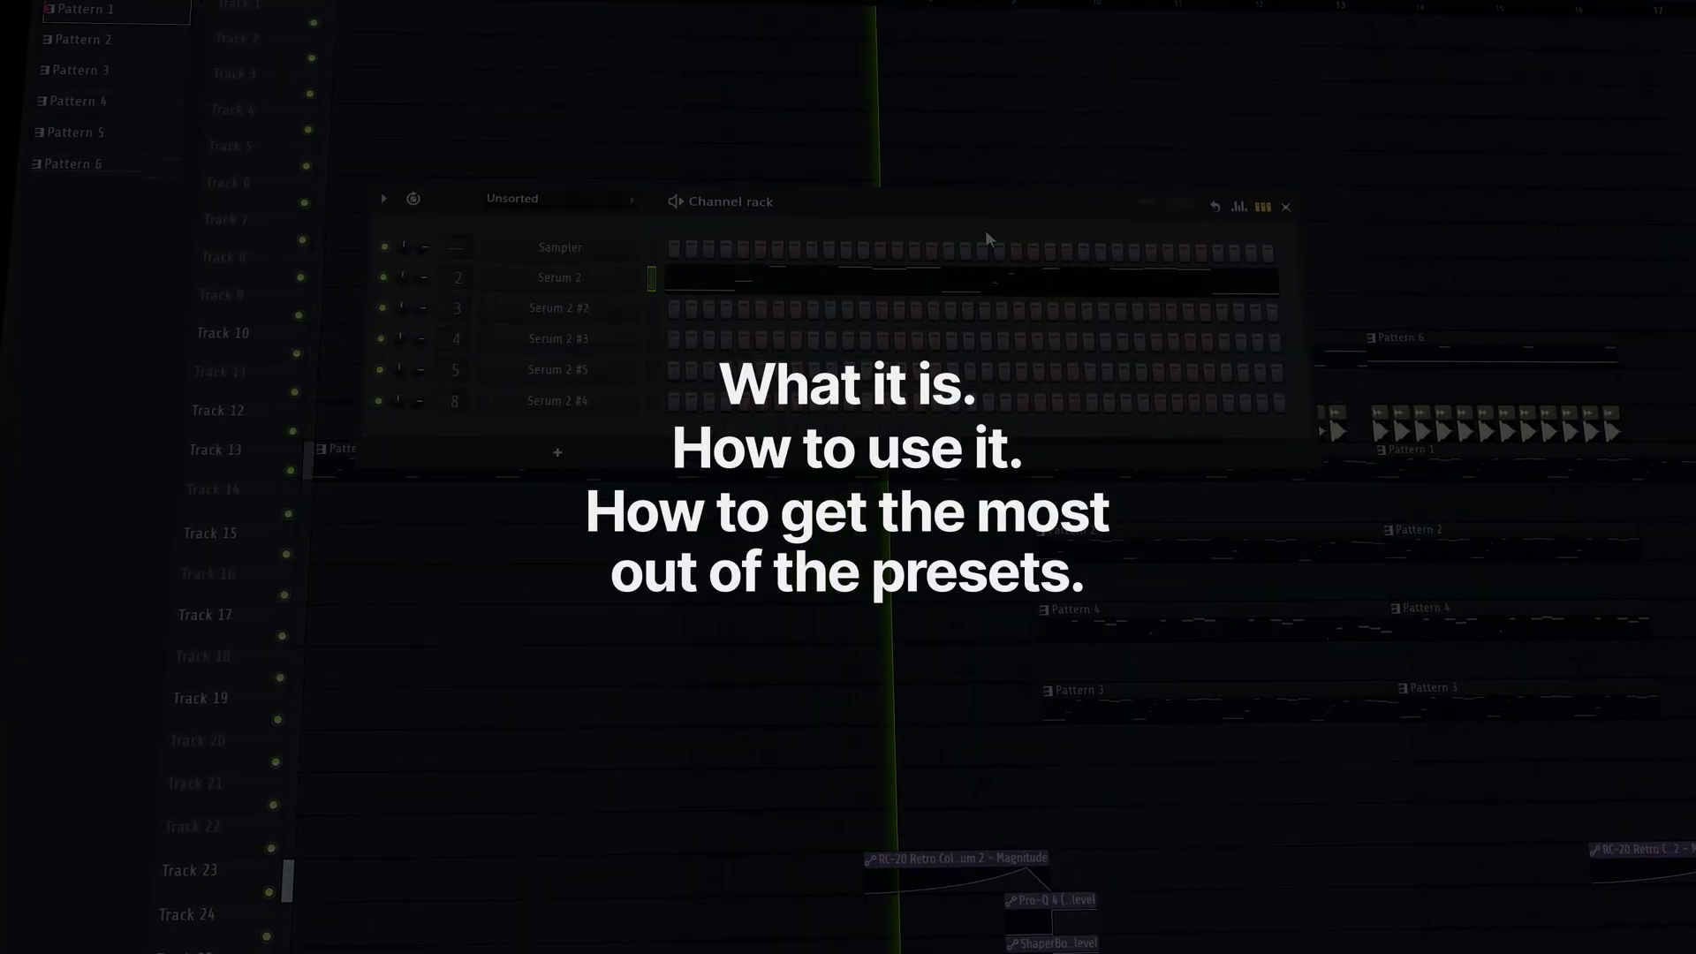
# Move the Channel rack down, look through the synth's MIX and FX pages, then close it
pyautogui.moveTo(993, 226); pyautogui.dragTo(1069, 446)
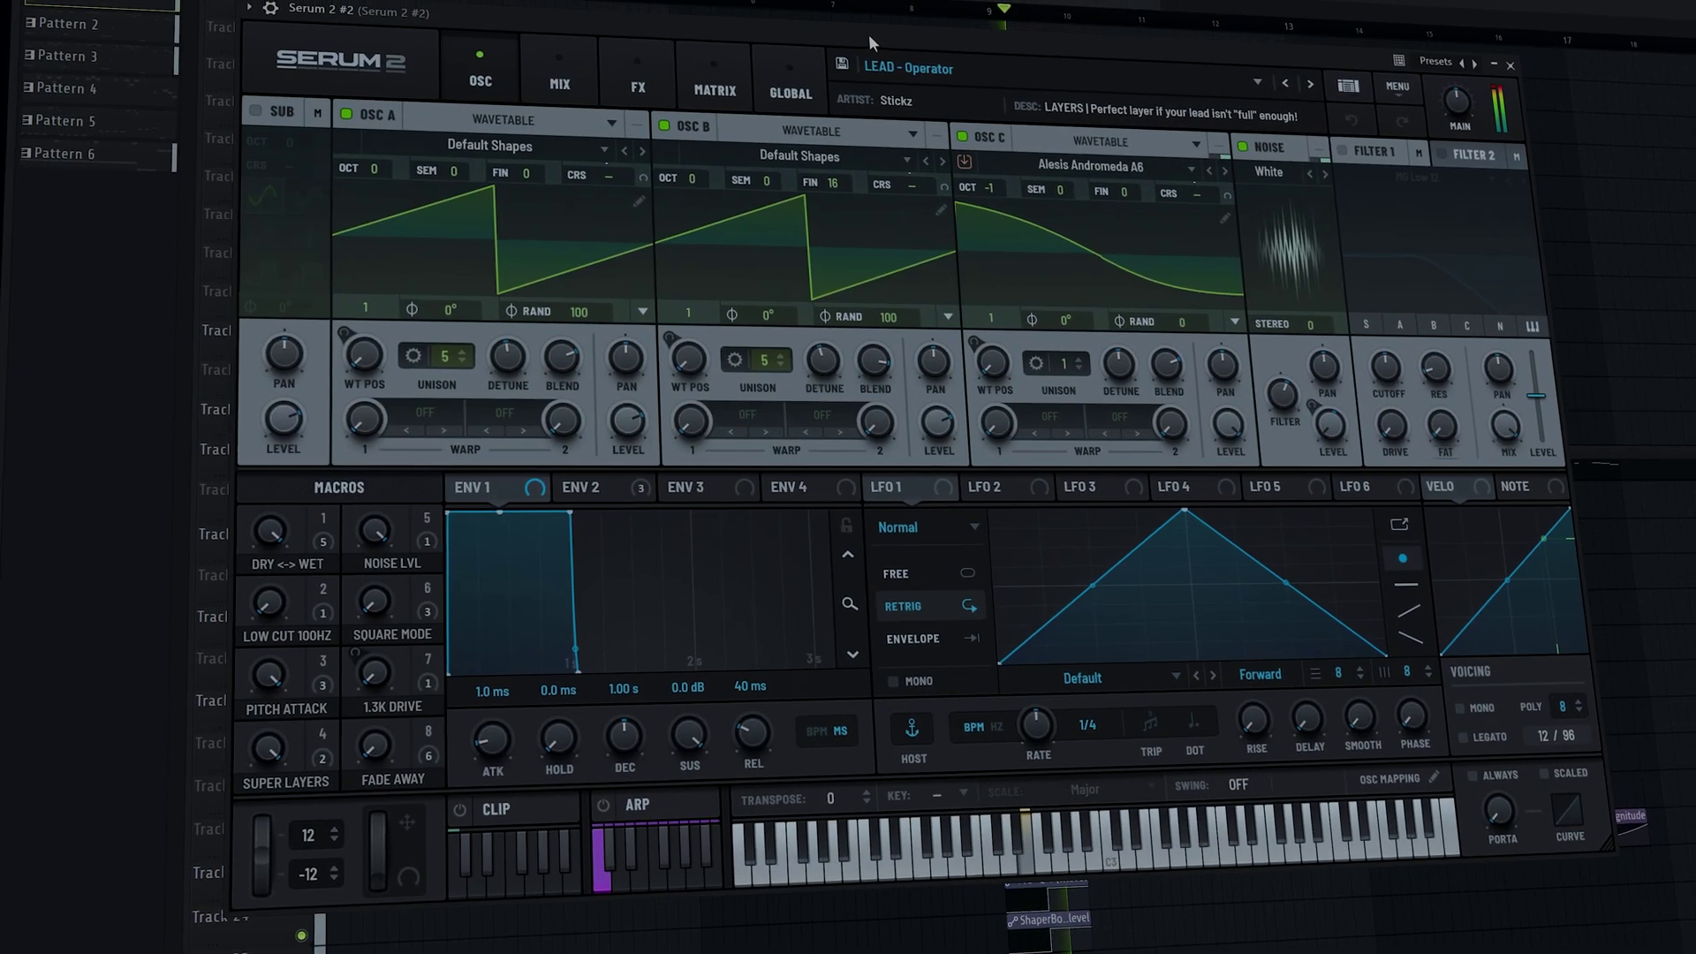
pyautogui.click(551, 73)
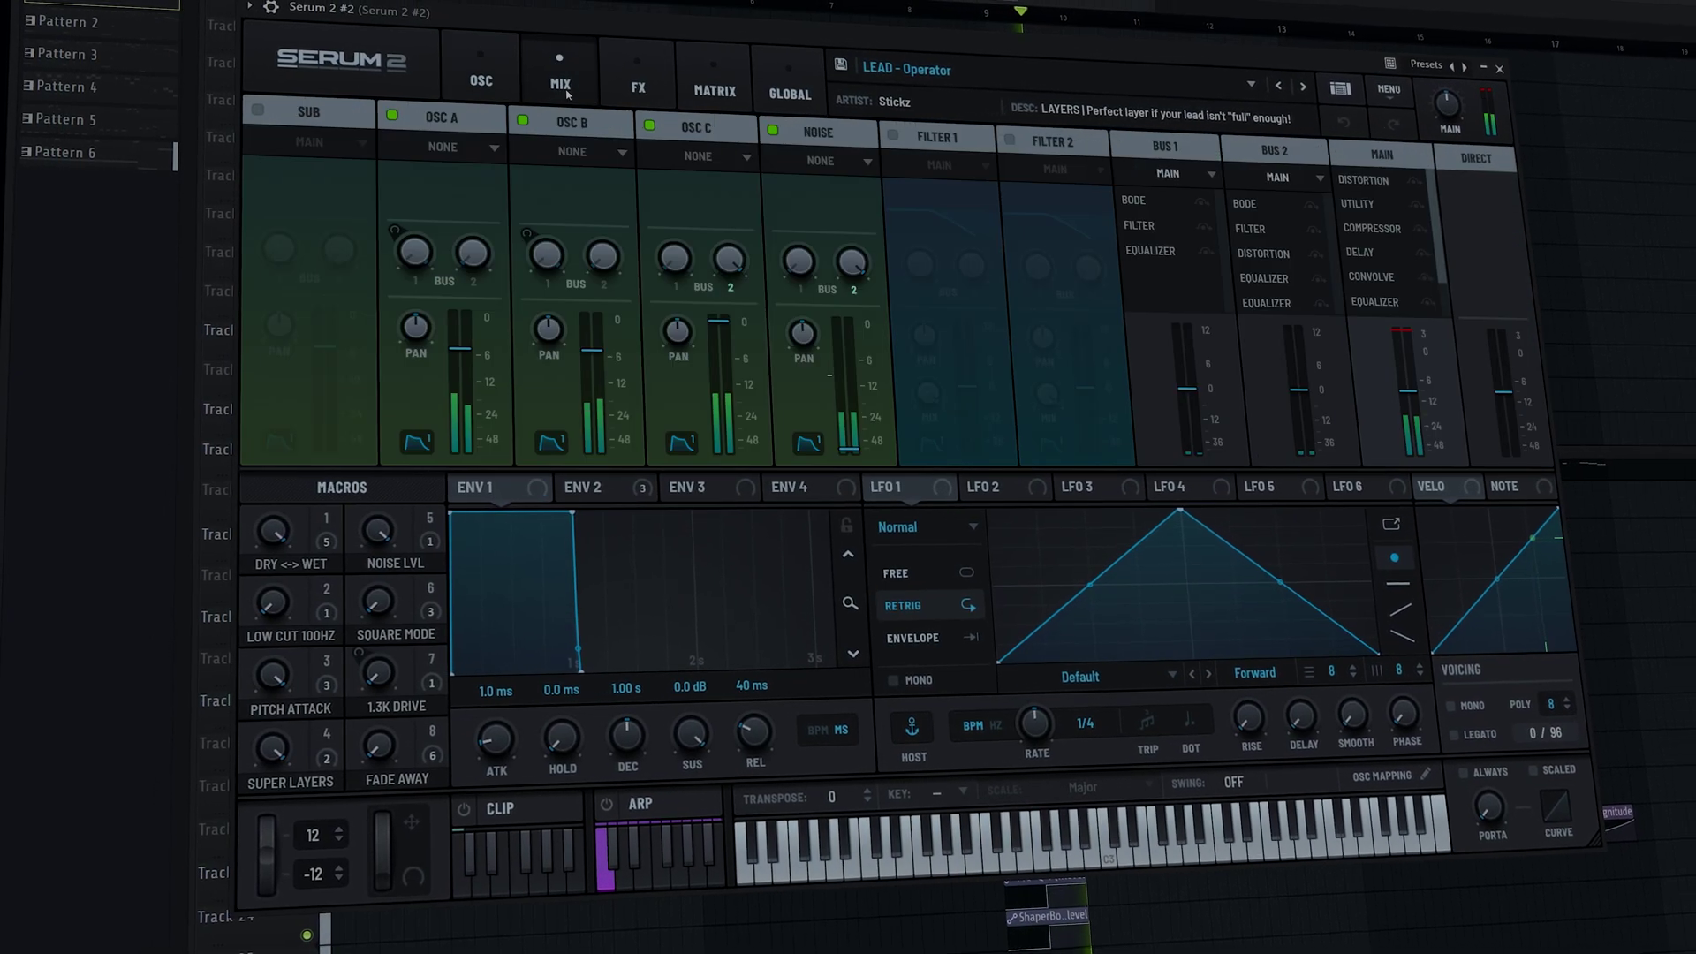
pyautogui.click(630, 75)
pyautogui.click(561, 84)
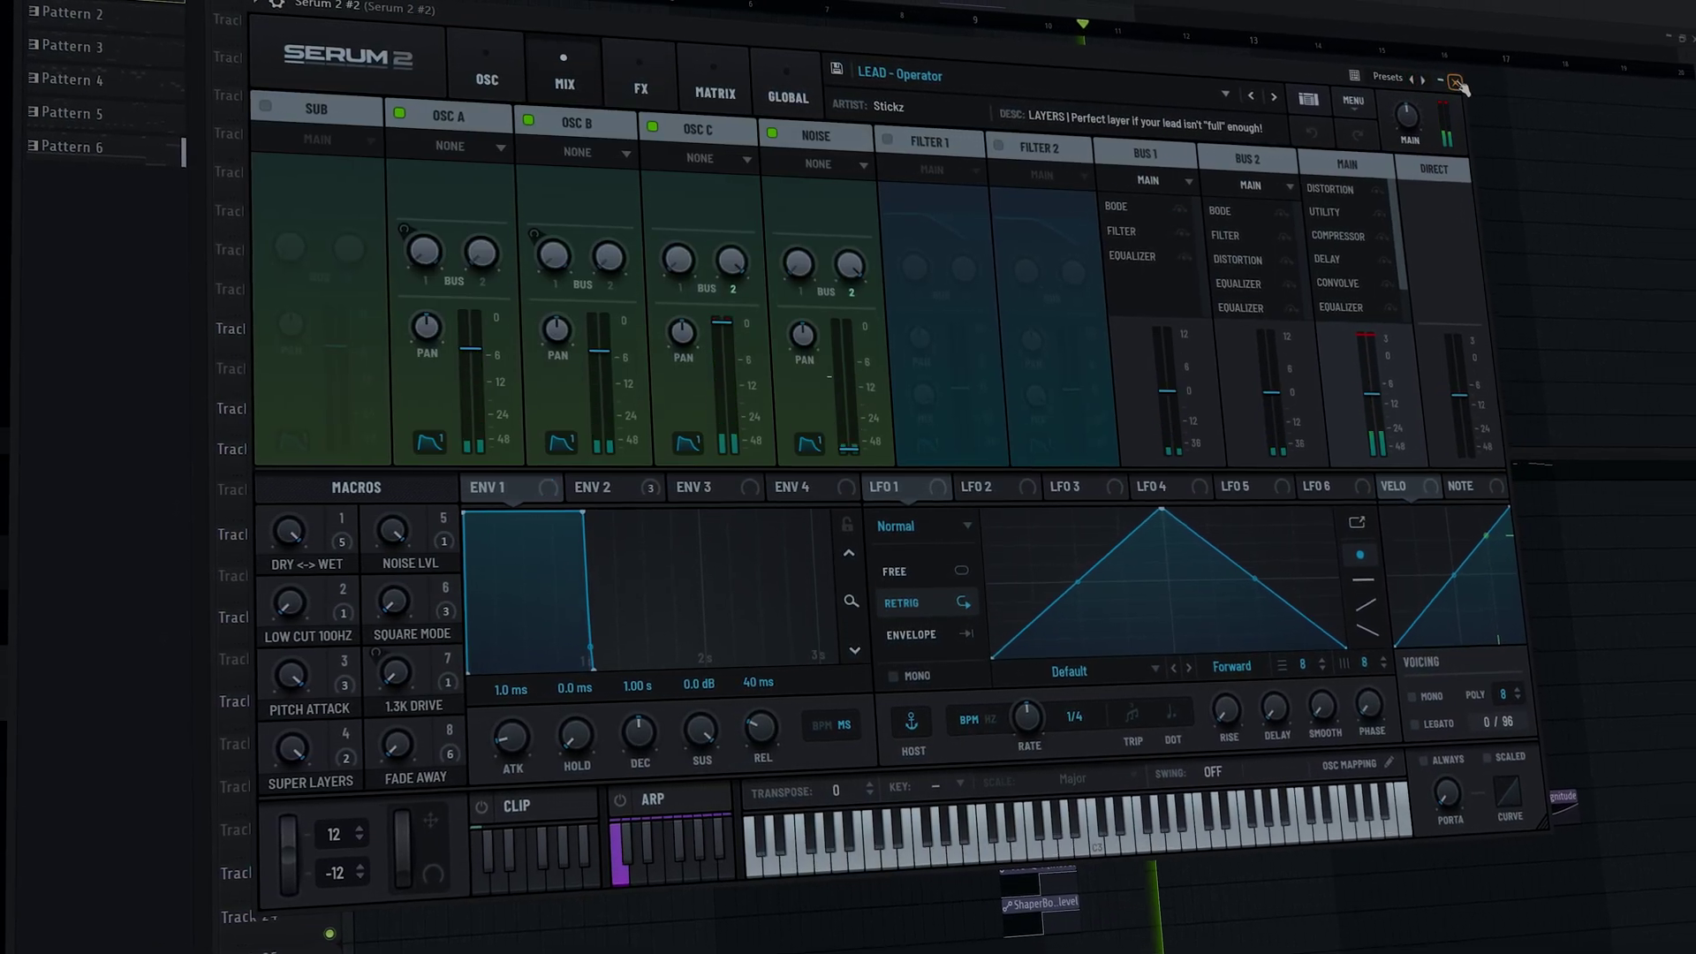
pyautogui.press('Escape')
# Open another Serum 2 instance and select the Stickz - Layers preset folder
pyautogui.click(638, 585)
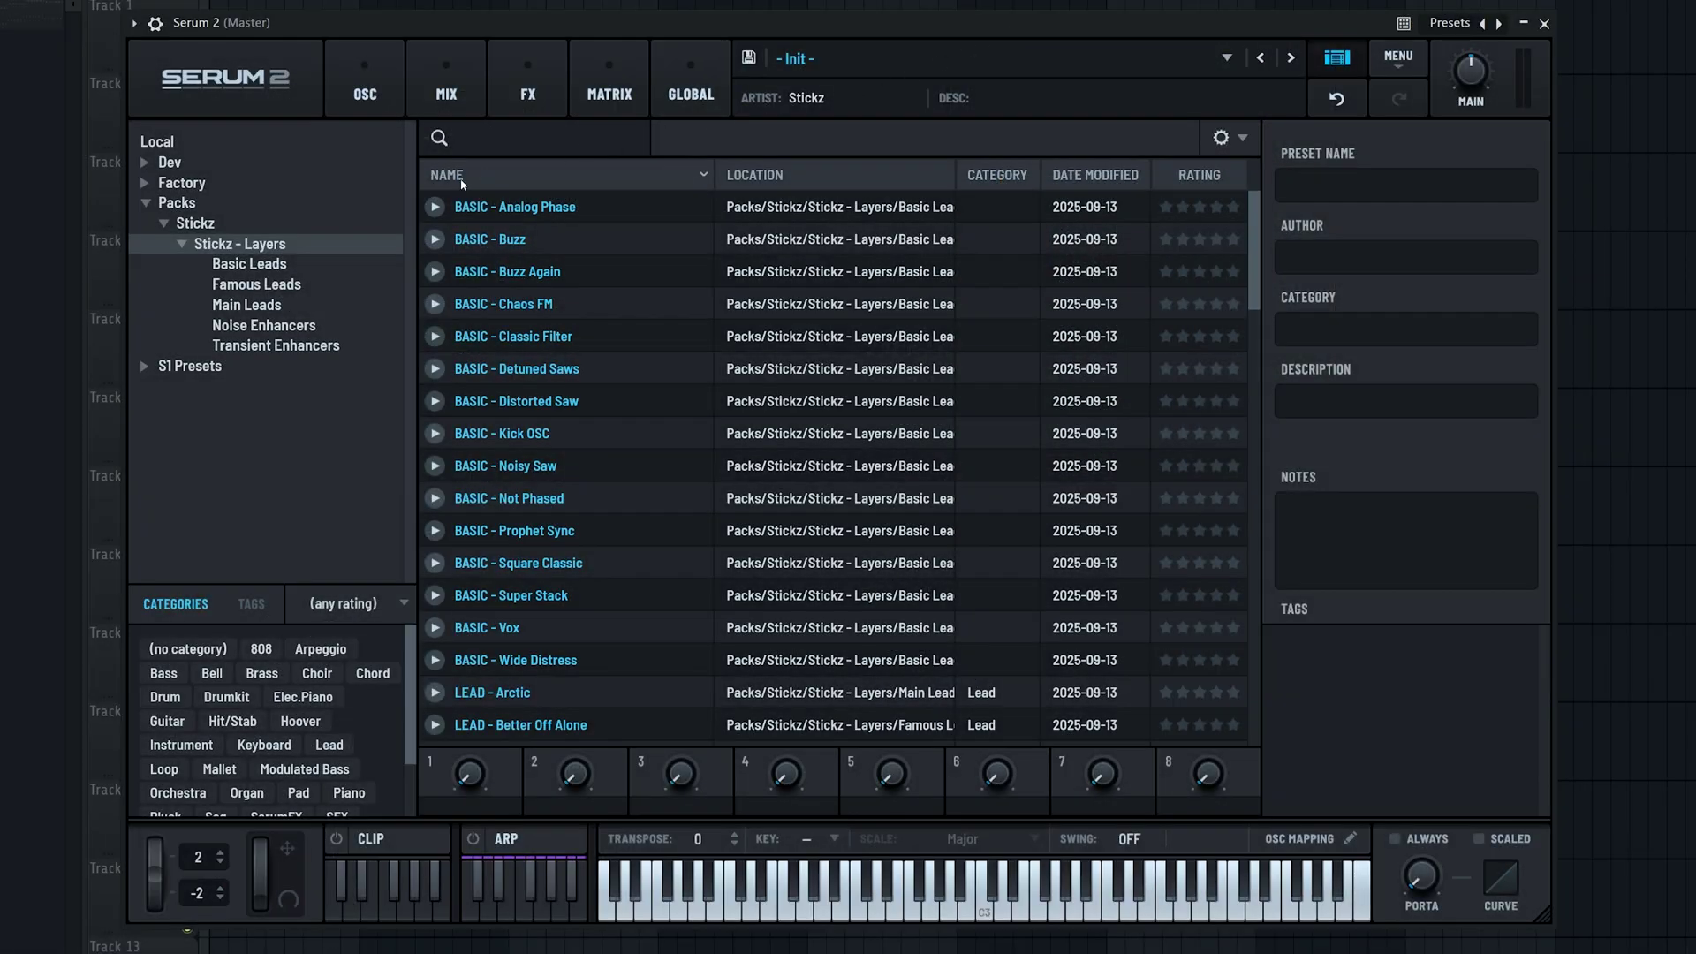
pyautogui.click(255, 247)
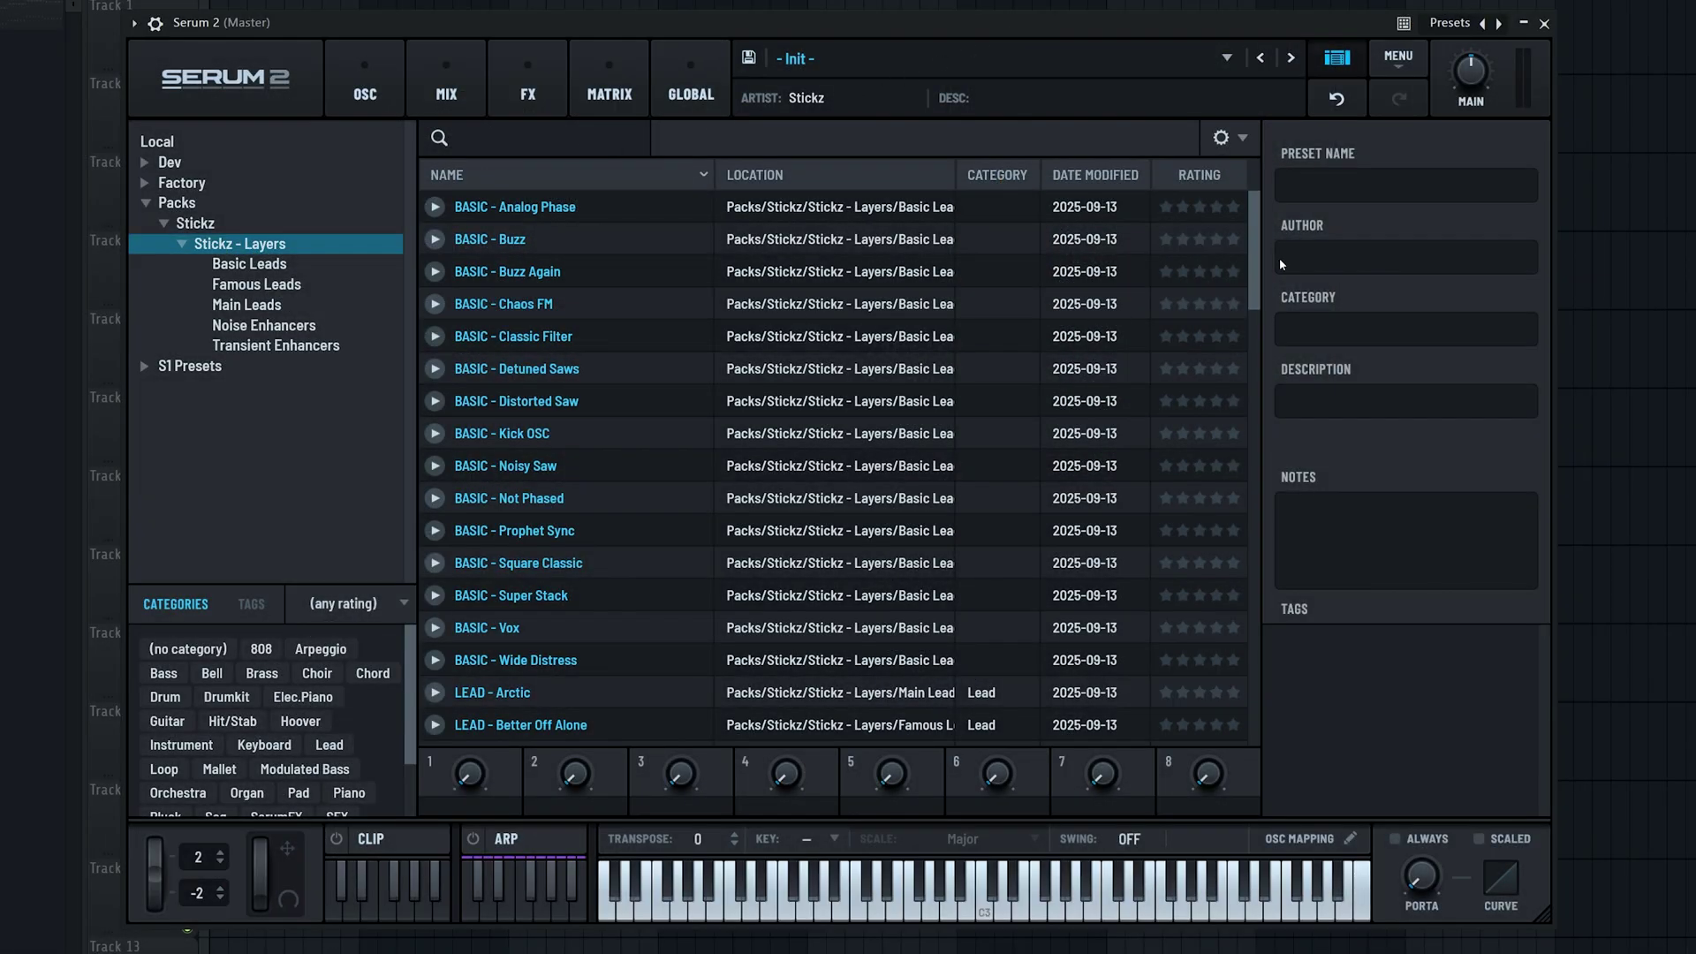
pyautogui.moveTo(1275, 264)
pyautogui.mouseDown()
pyautogui.moveTo(1266, 681)
pyautogui.moveTo(1290, 415)
pyautogui.moveTo(1280, 265)
pyautogui.mouseUp()
# Browse the Basic, Famous, Main Leads and Enhancers subfolders, then select Stickz - Layers.SerumPack
pyautogui.click(269, 265)
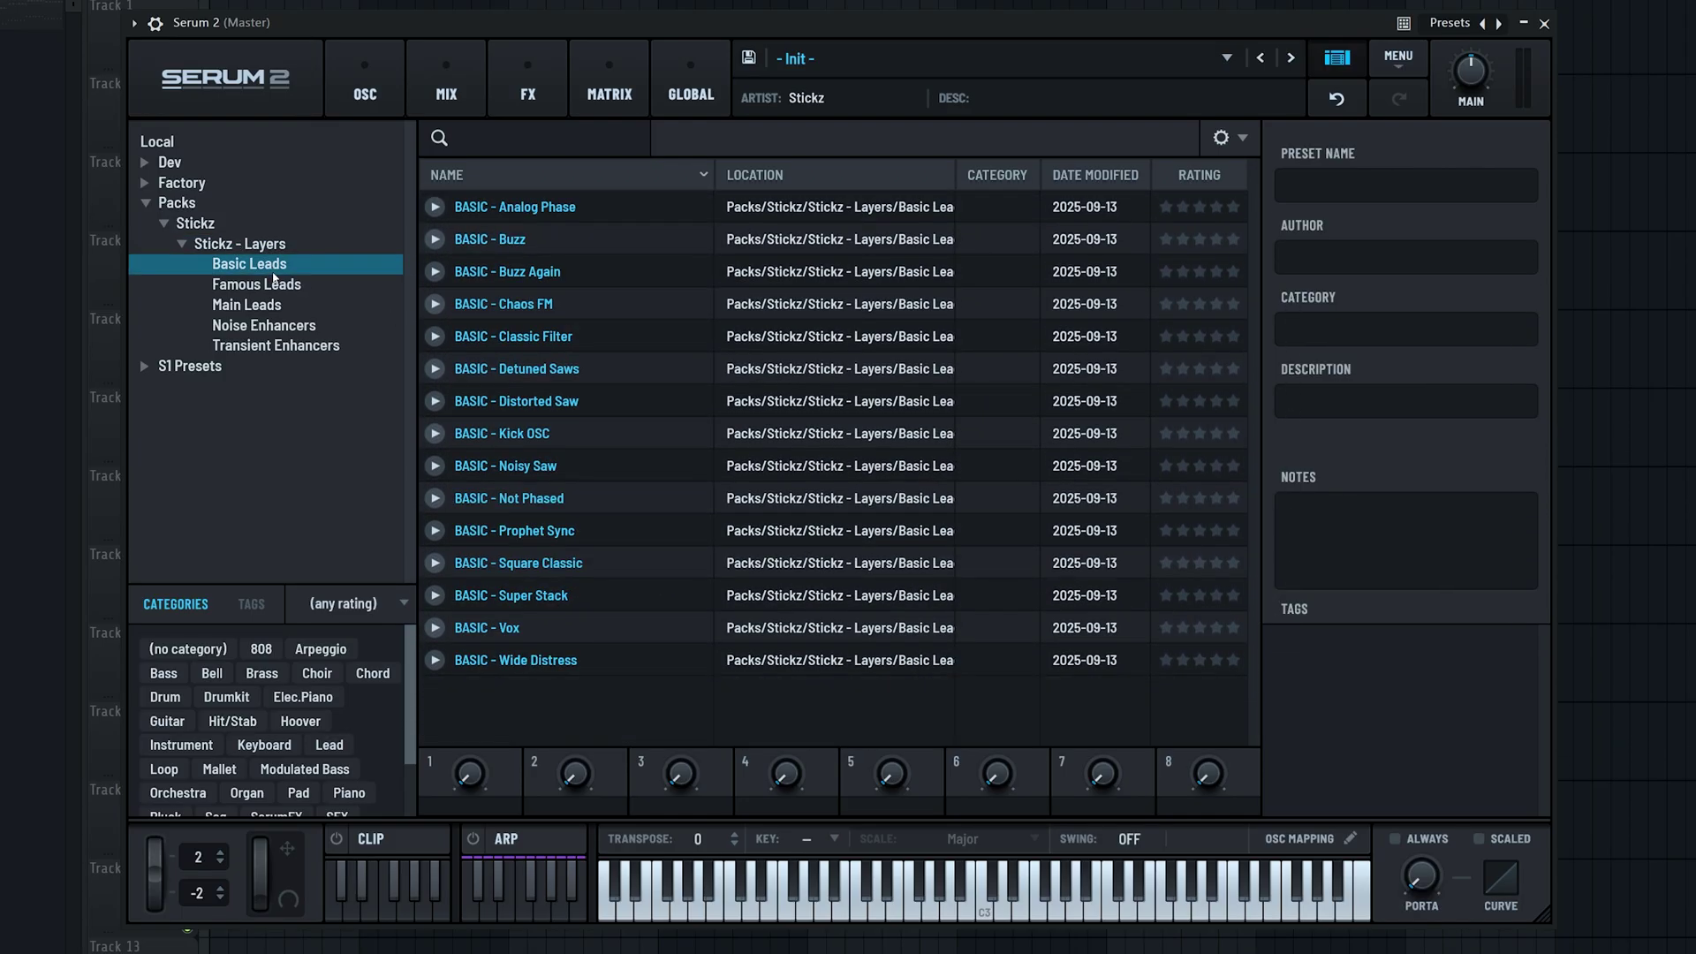
pyautogui.click(274, 284)
pyautogui.click(265, 304)
pyautogui.click(262, 327)
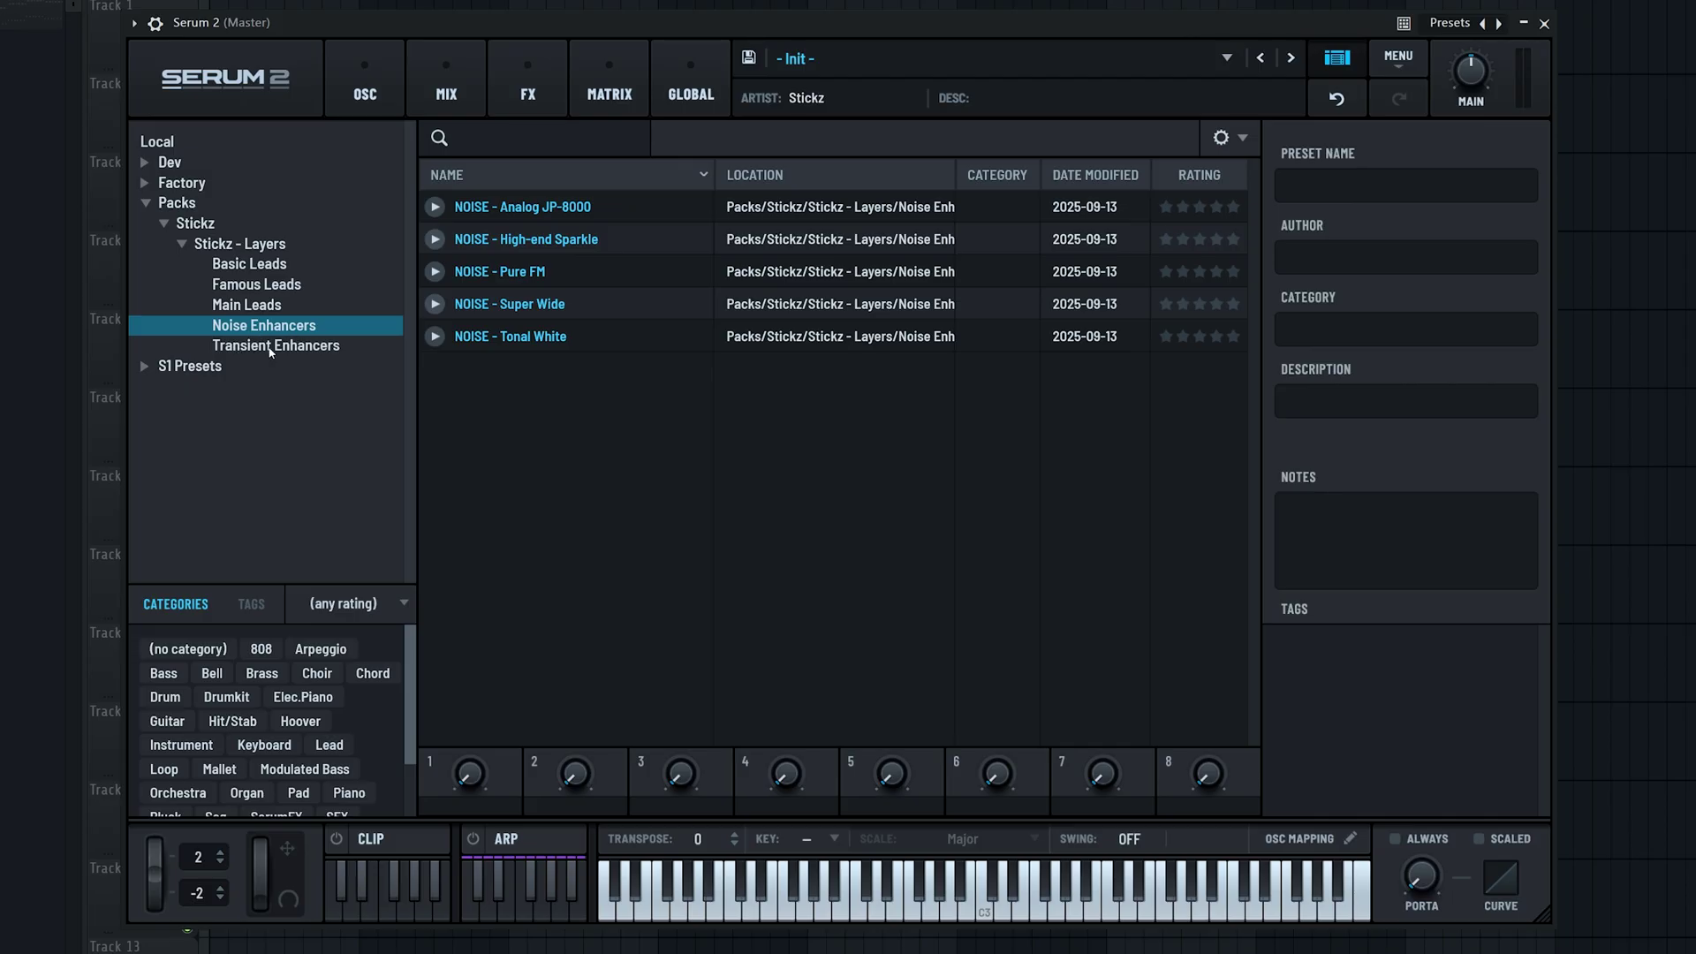
pyautogui.click(273, 346)
pyautogui.click(281, 328)
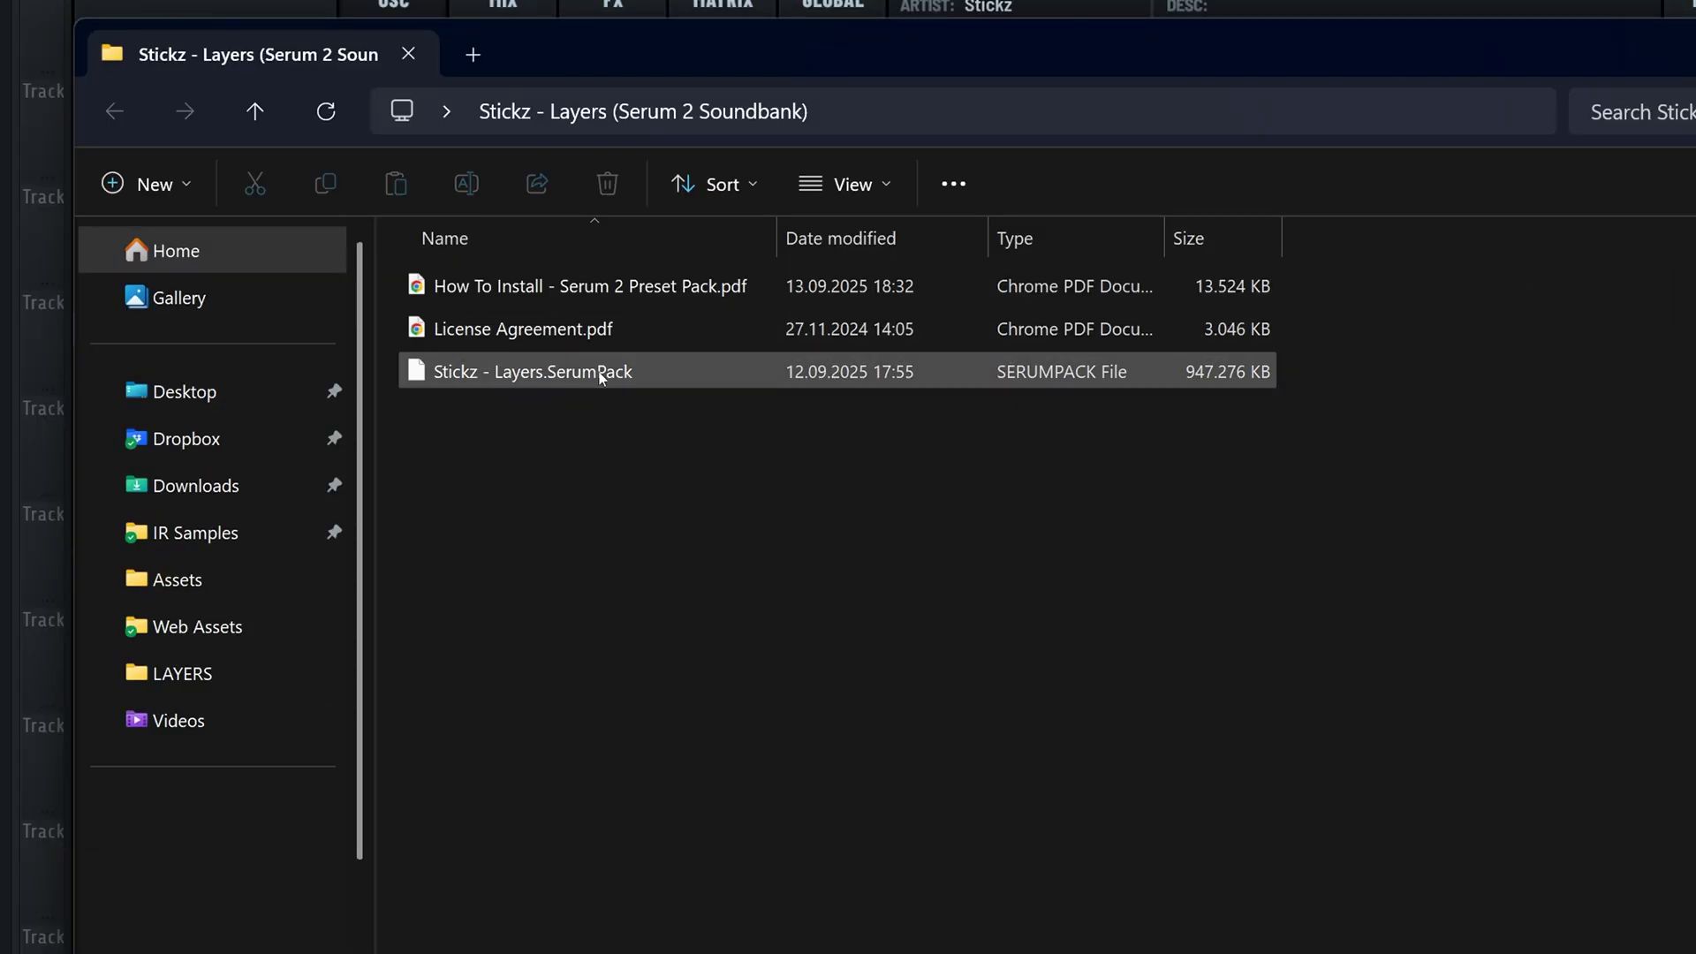
pyautogui.click(600, 375)
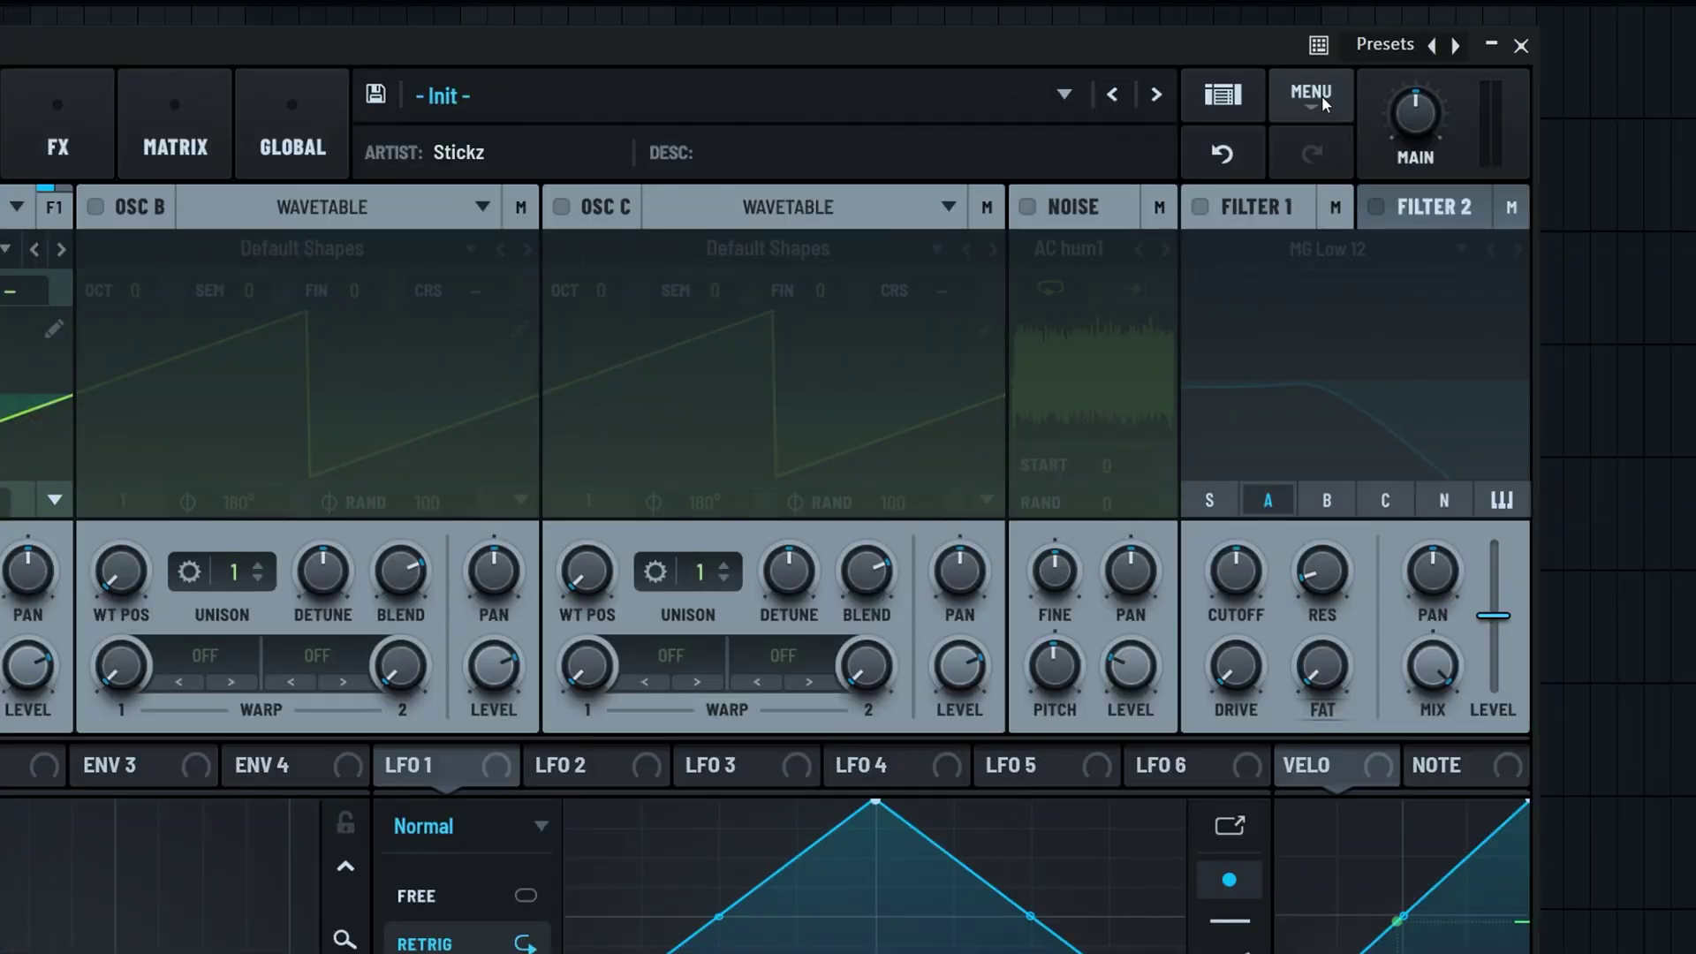
# Import Stickz - Layers.SerumPack through MENU > Import Preset Pack and confirm the installation
pyautogui.click(1325, 104)
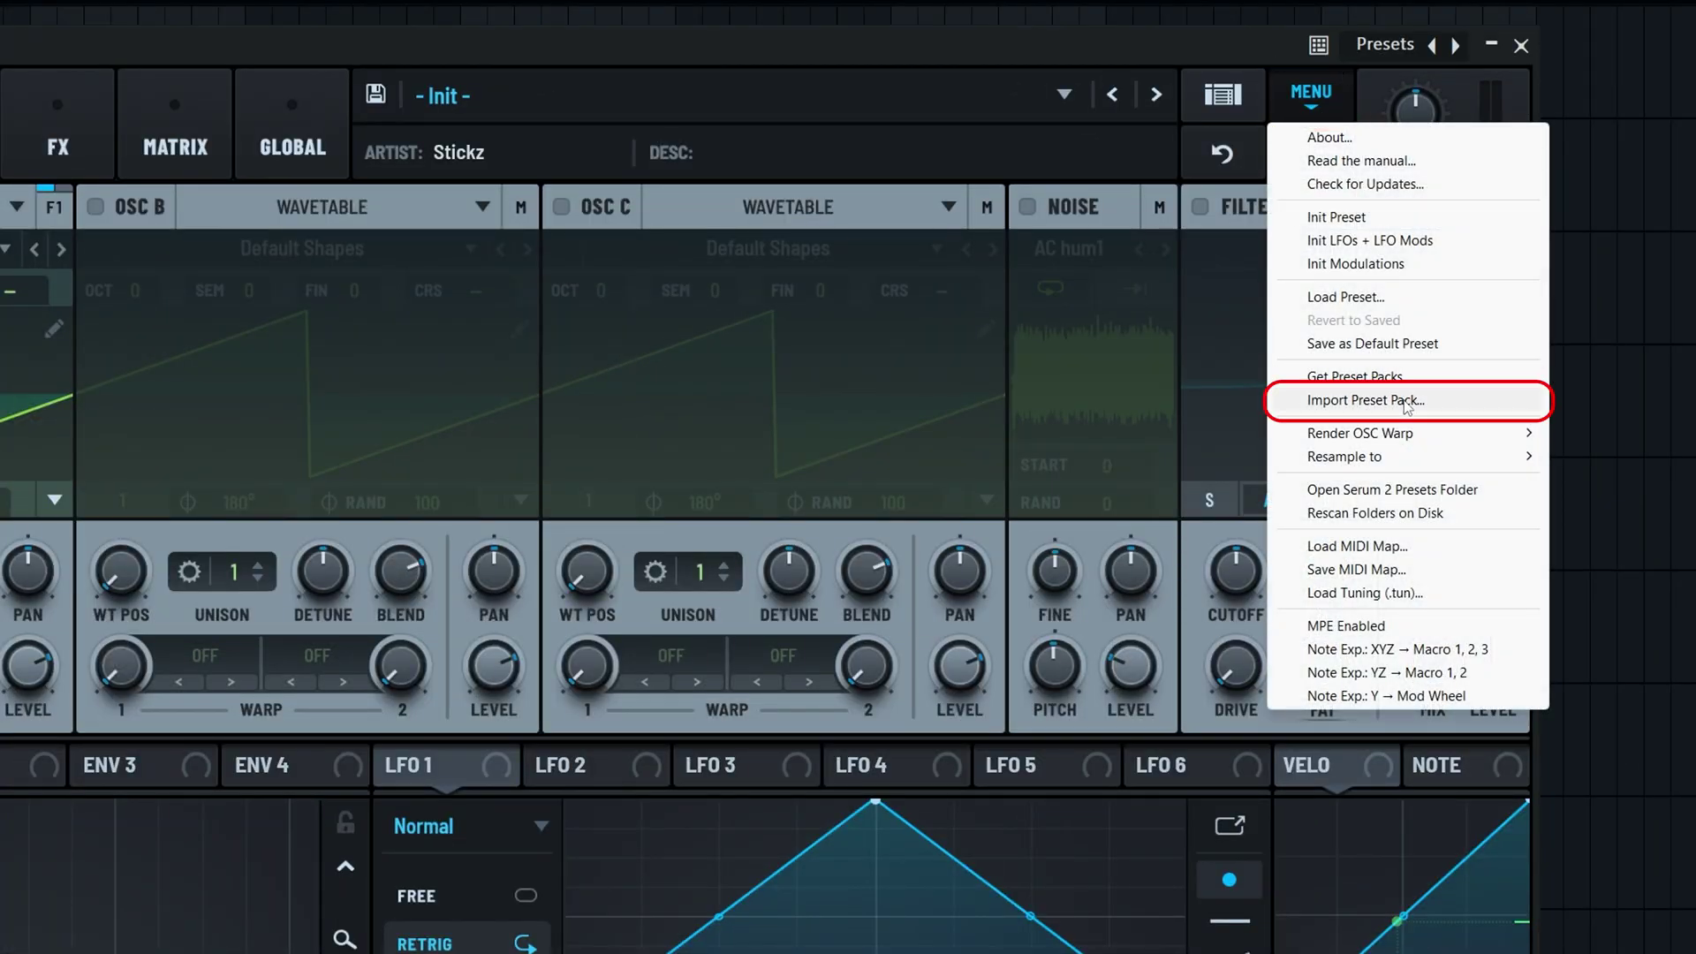
pyautogui.click(1405, 401)
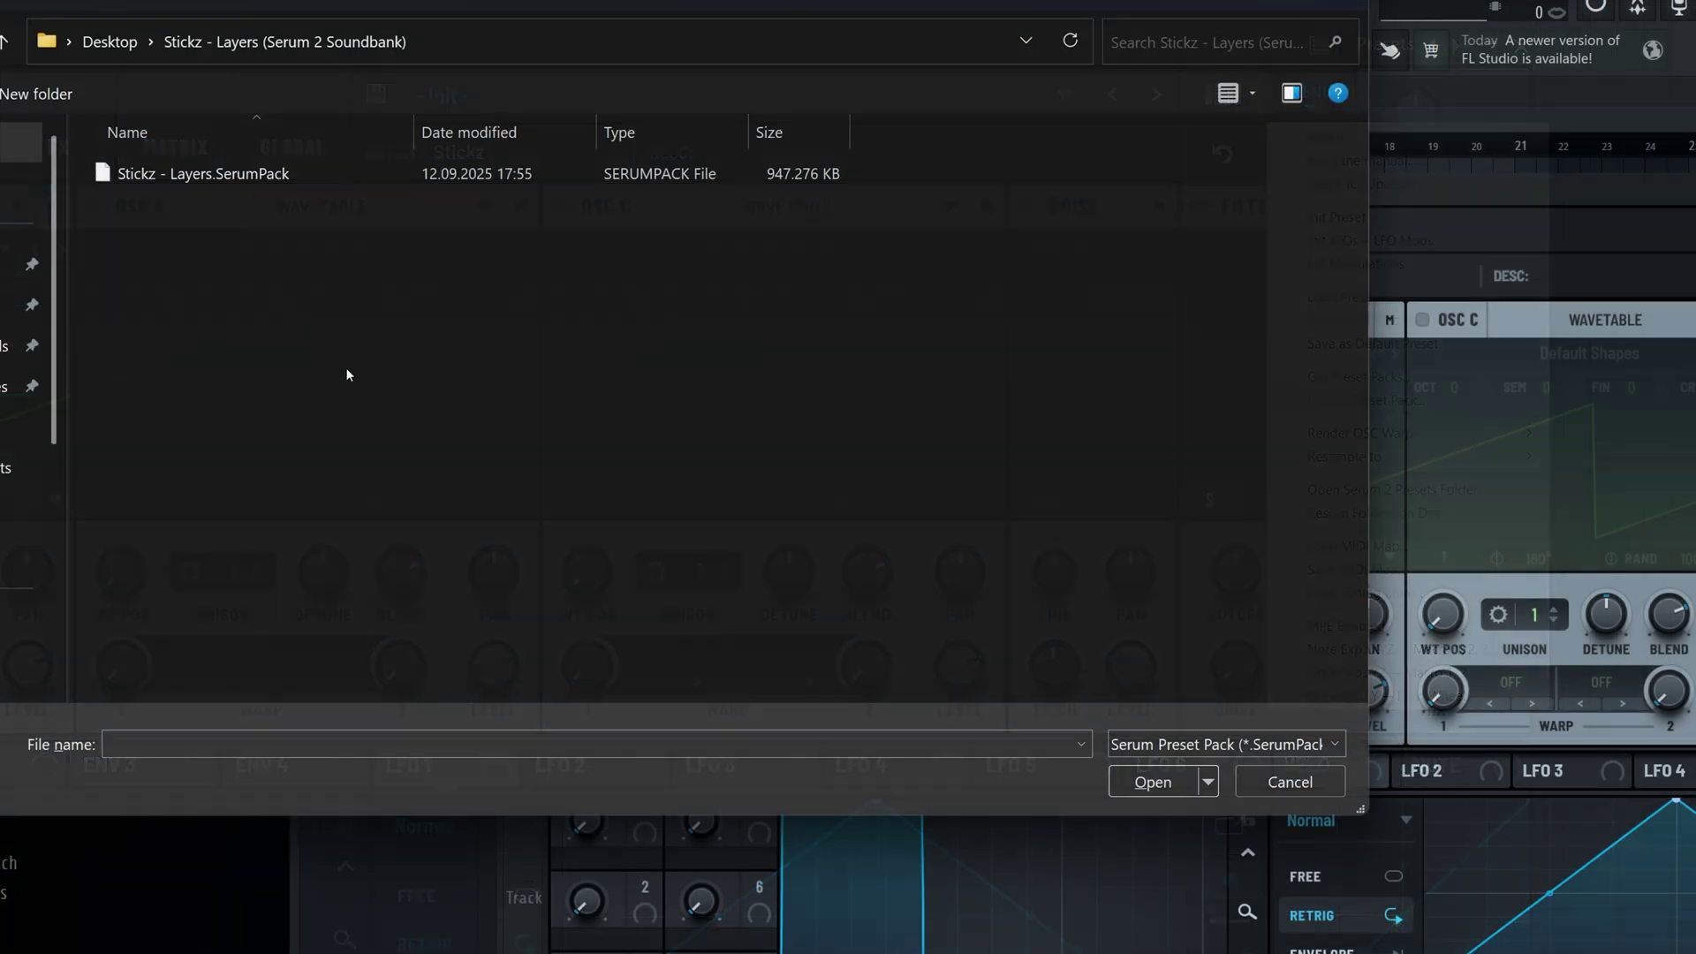
pyautogui.click(305, 177)
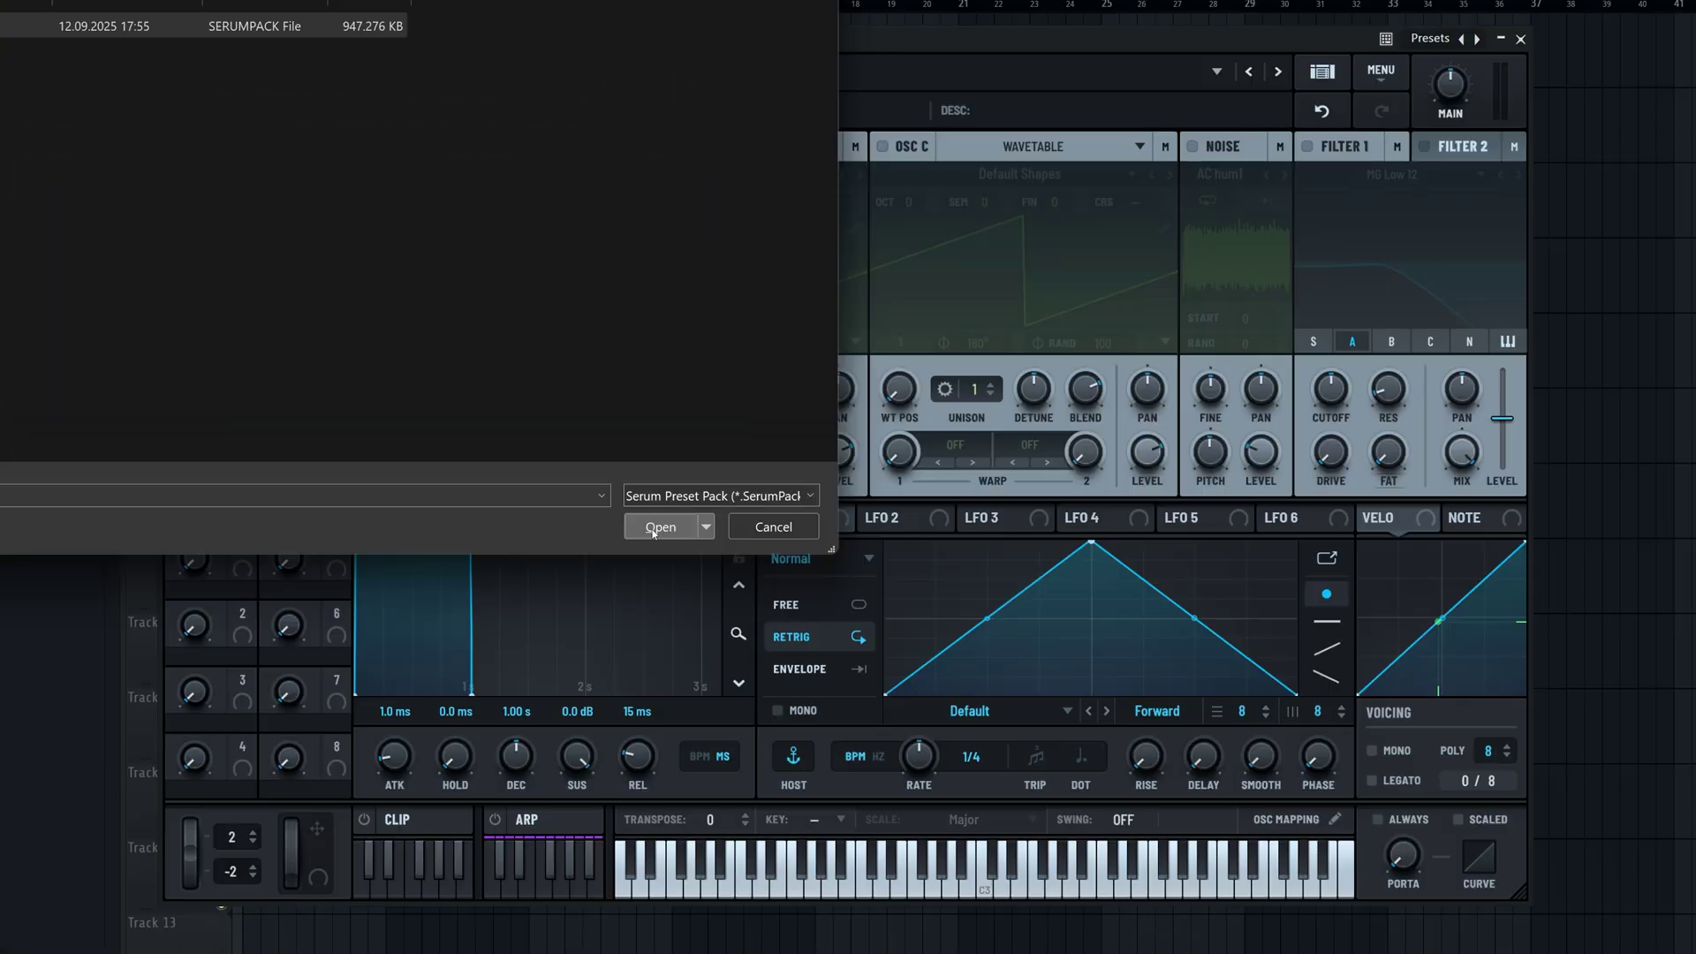
pyautogui.click(659, 527)
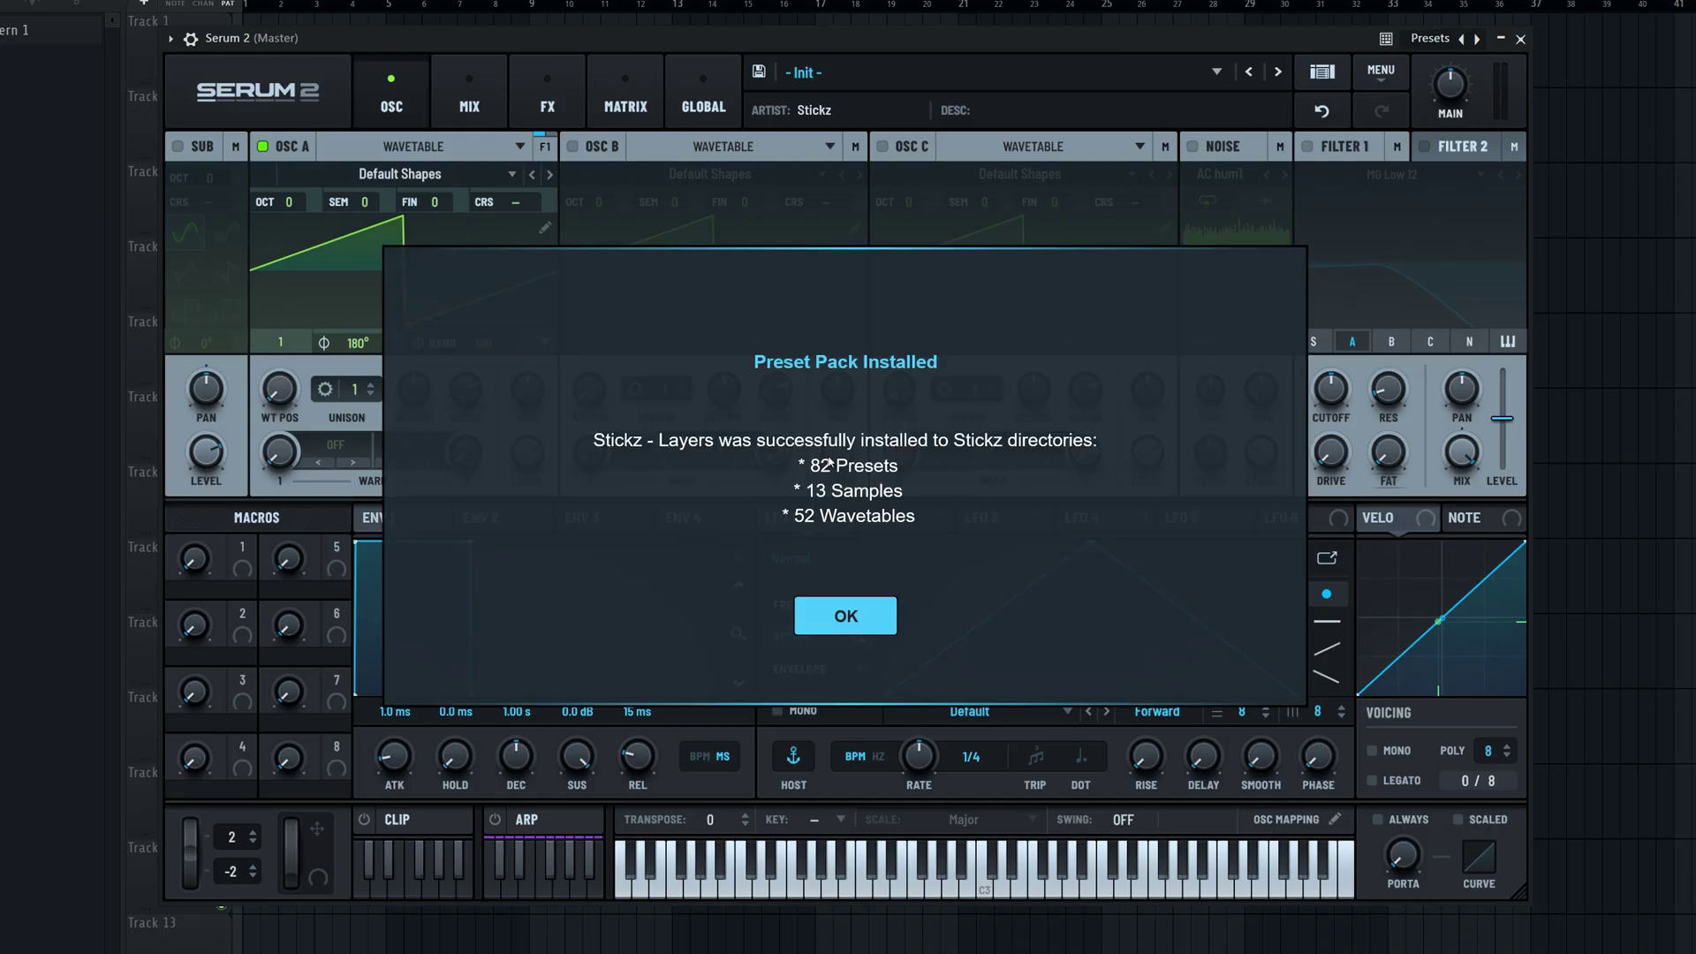
pyautogui.click(832, 630)
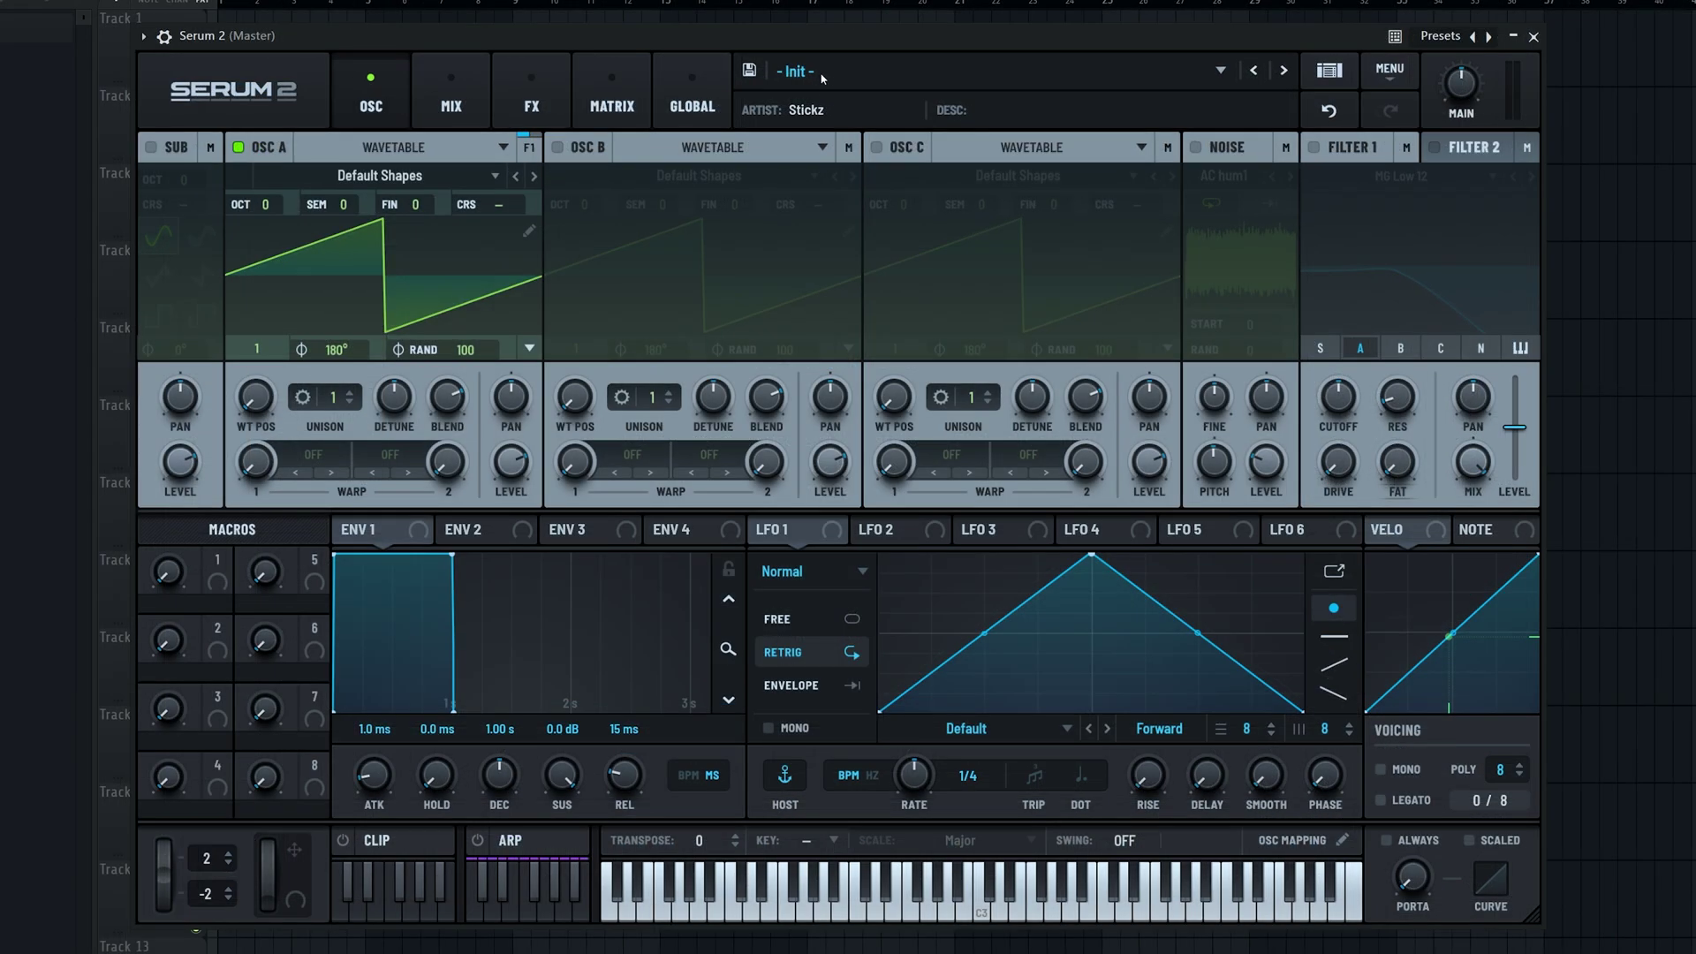
pyautogui.click(854, 79)
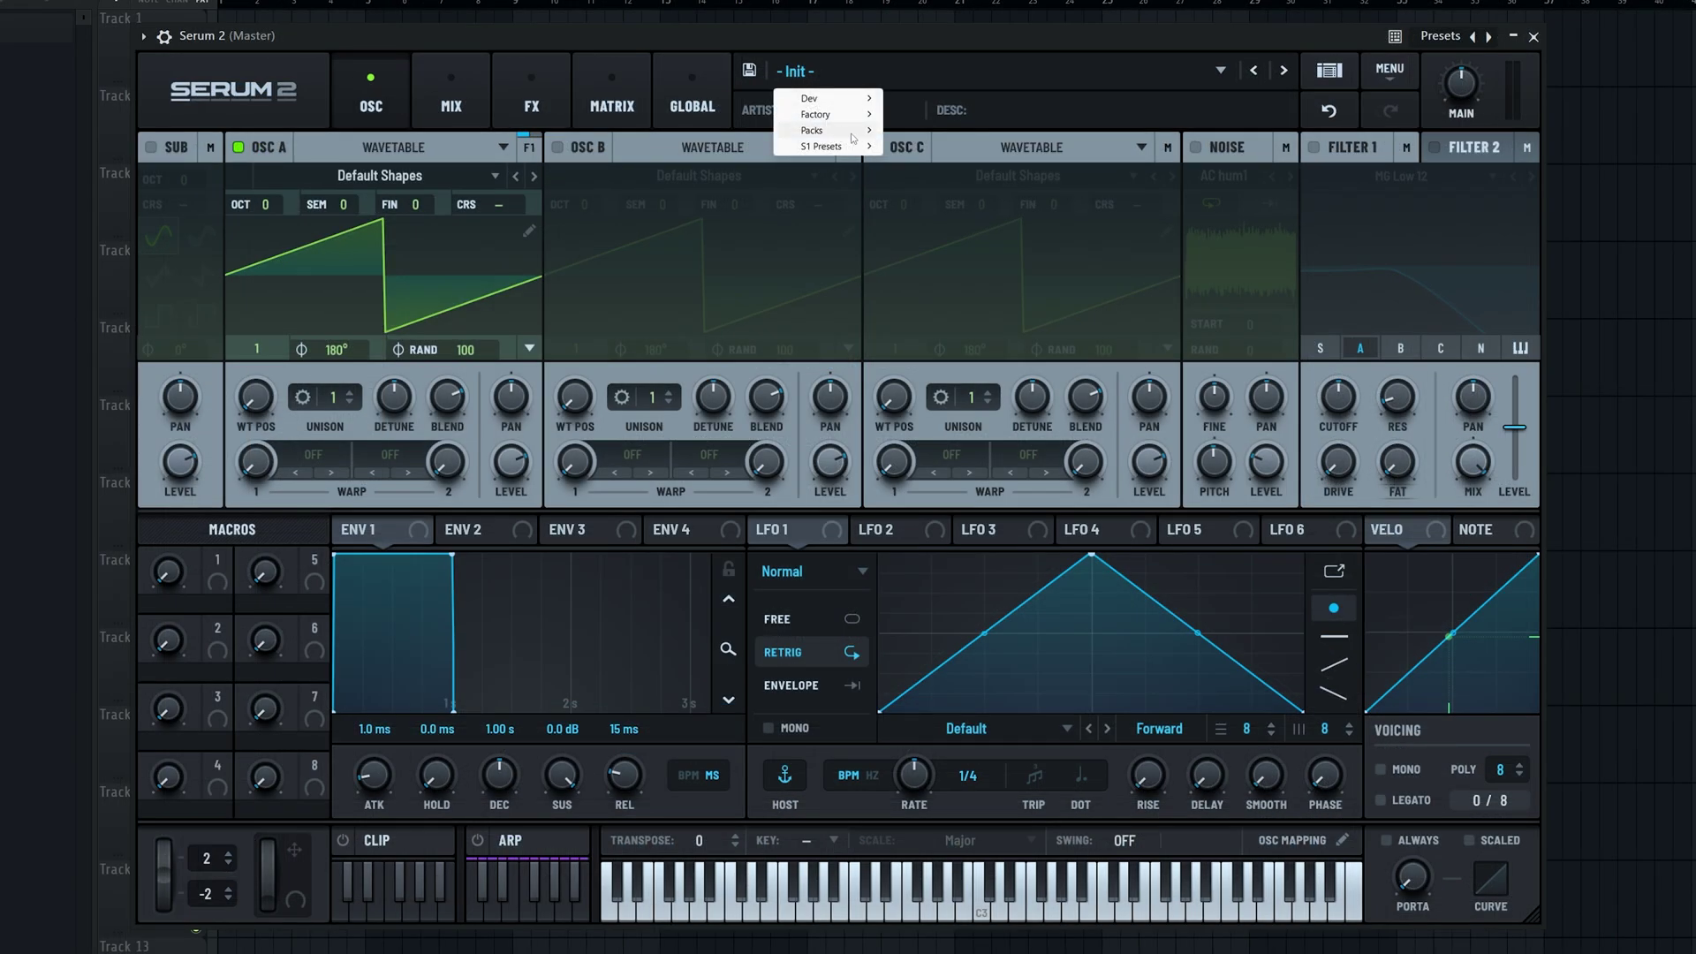
pyautogui.moveTo(833, 132)
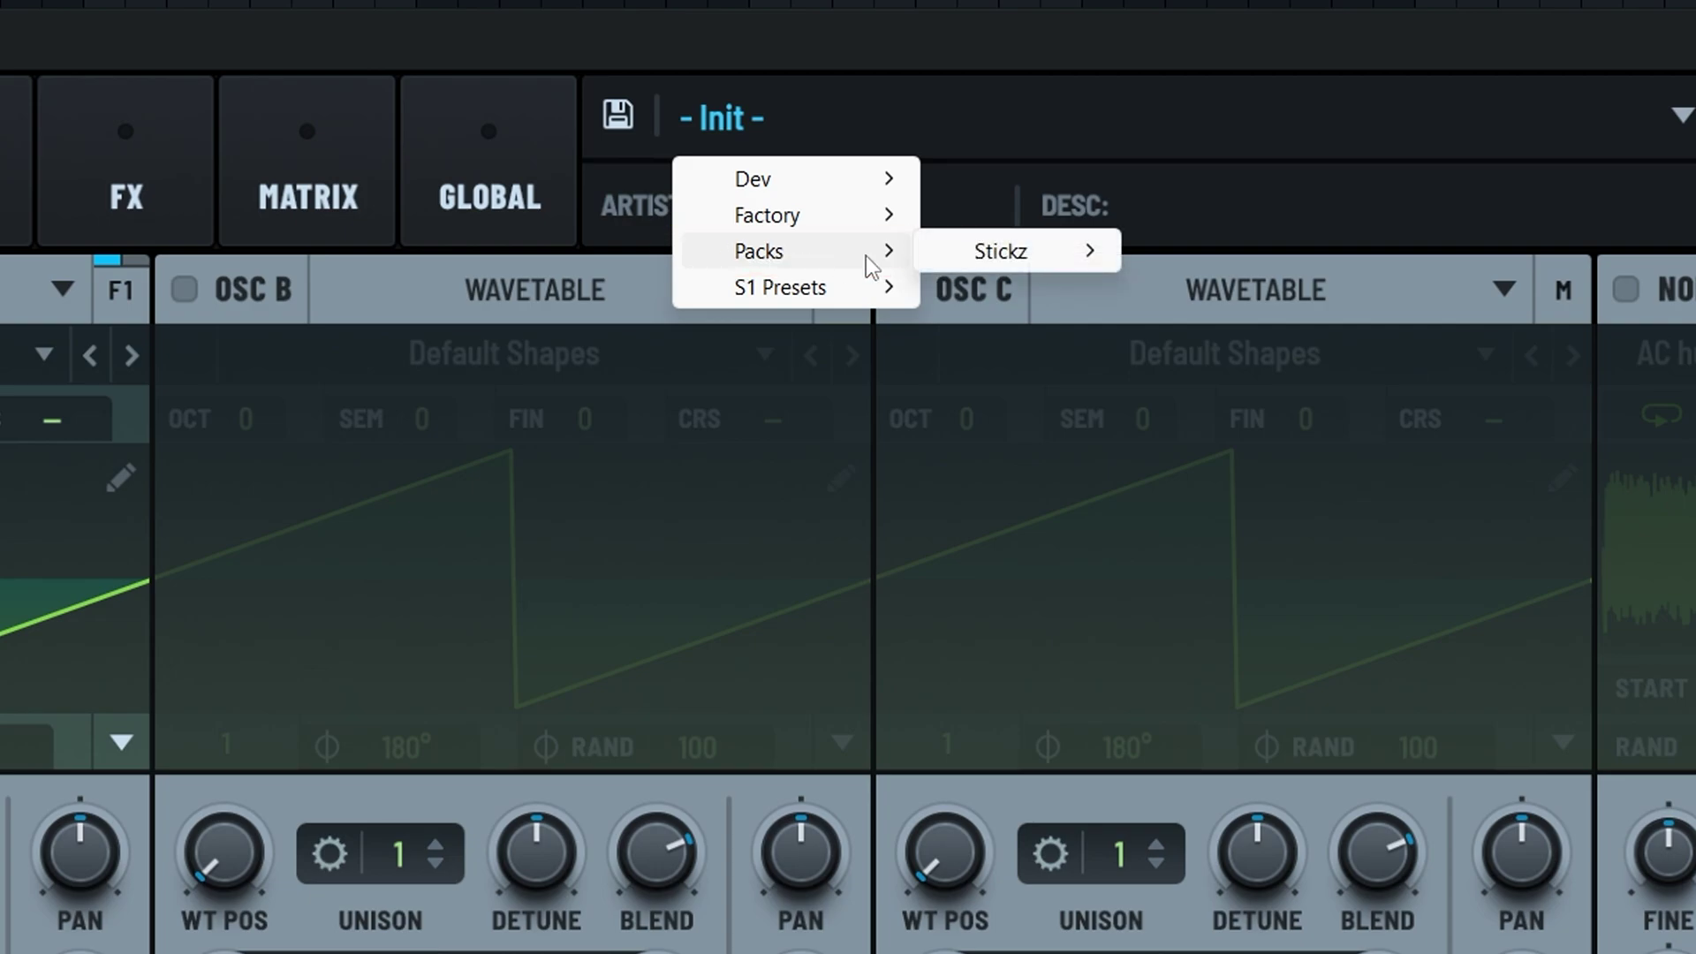
pyautogui.moveTo(1051, 261)
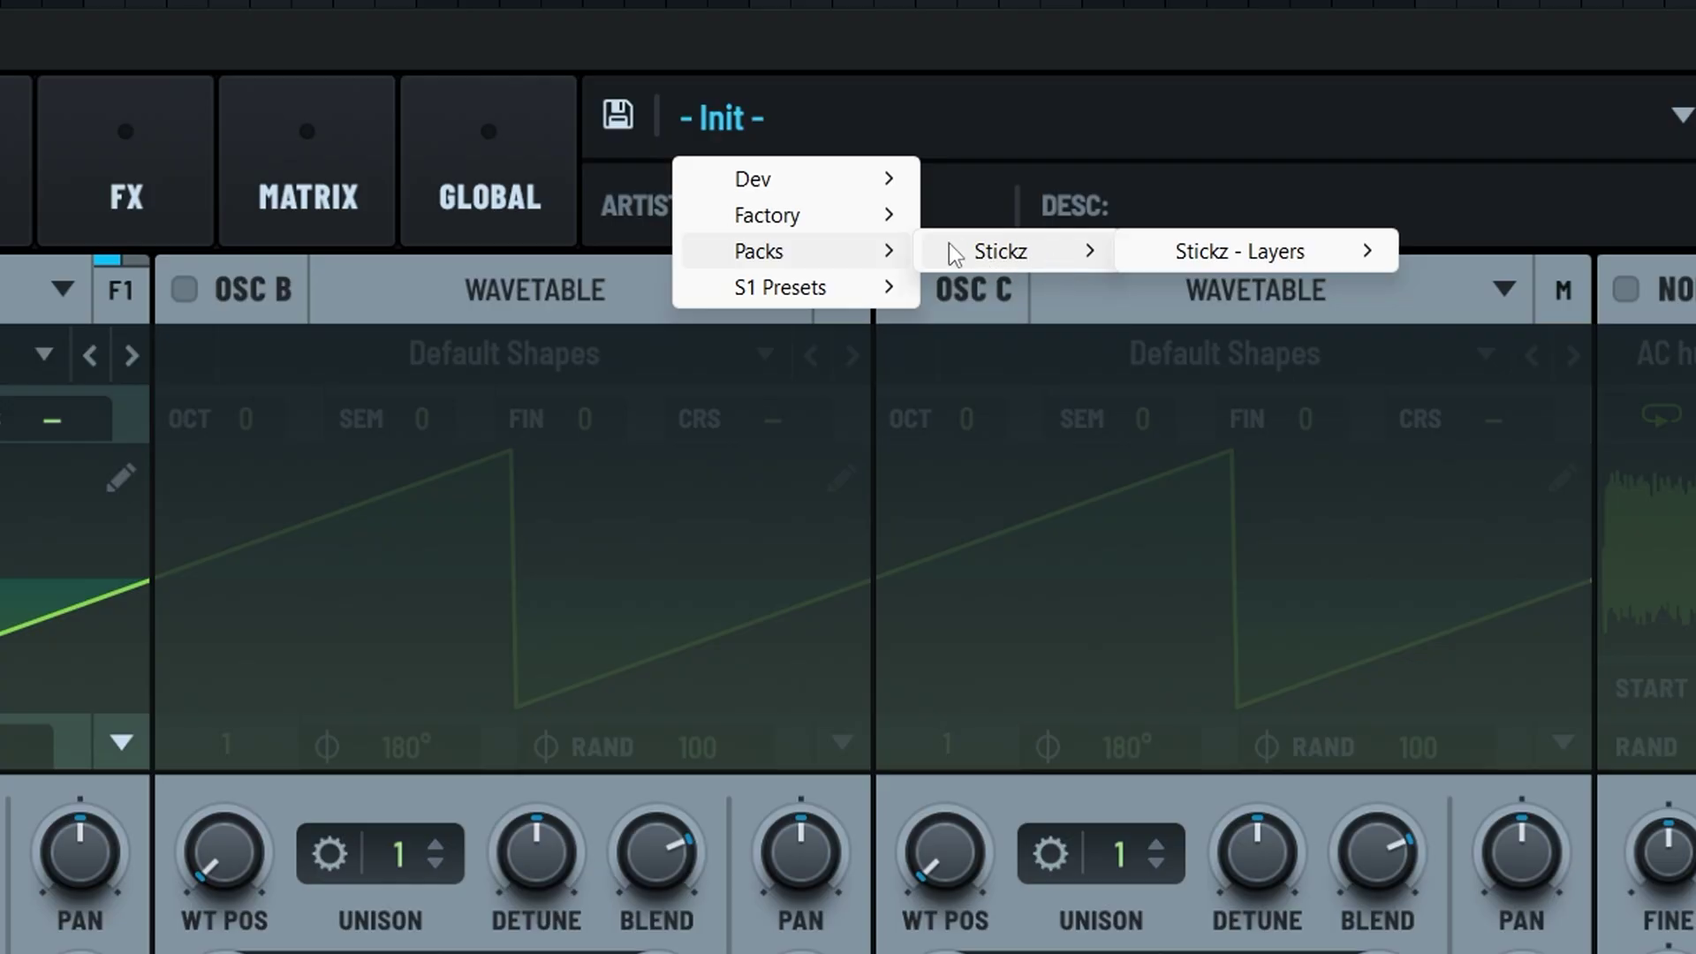
pyautogui.moveTo(1328, 260)
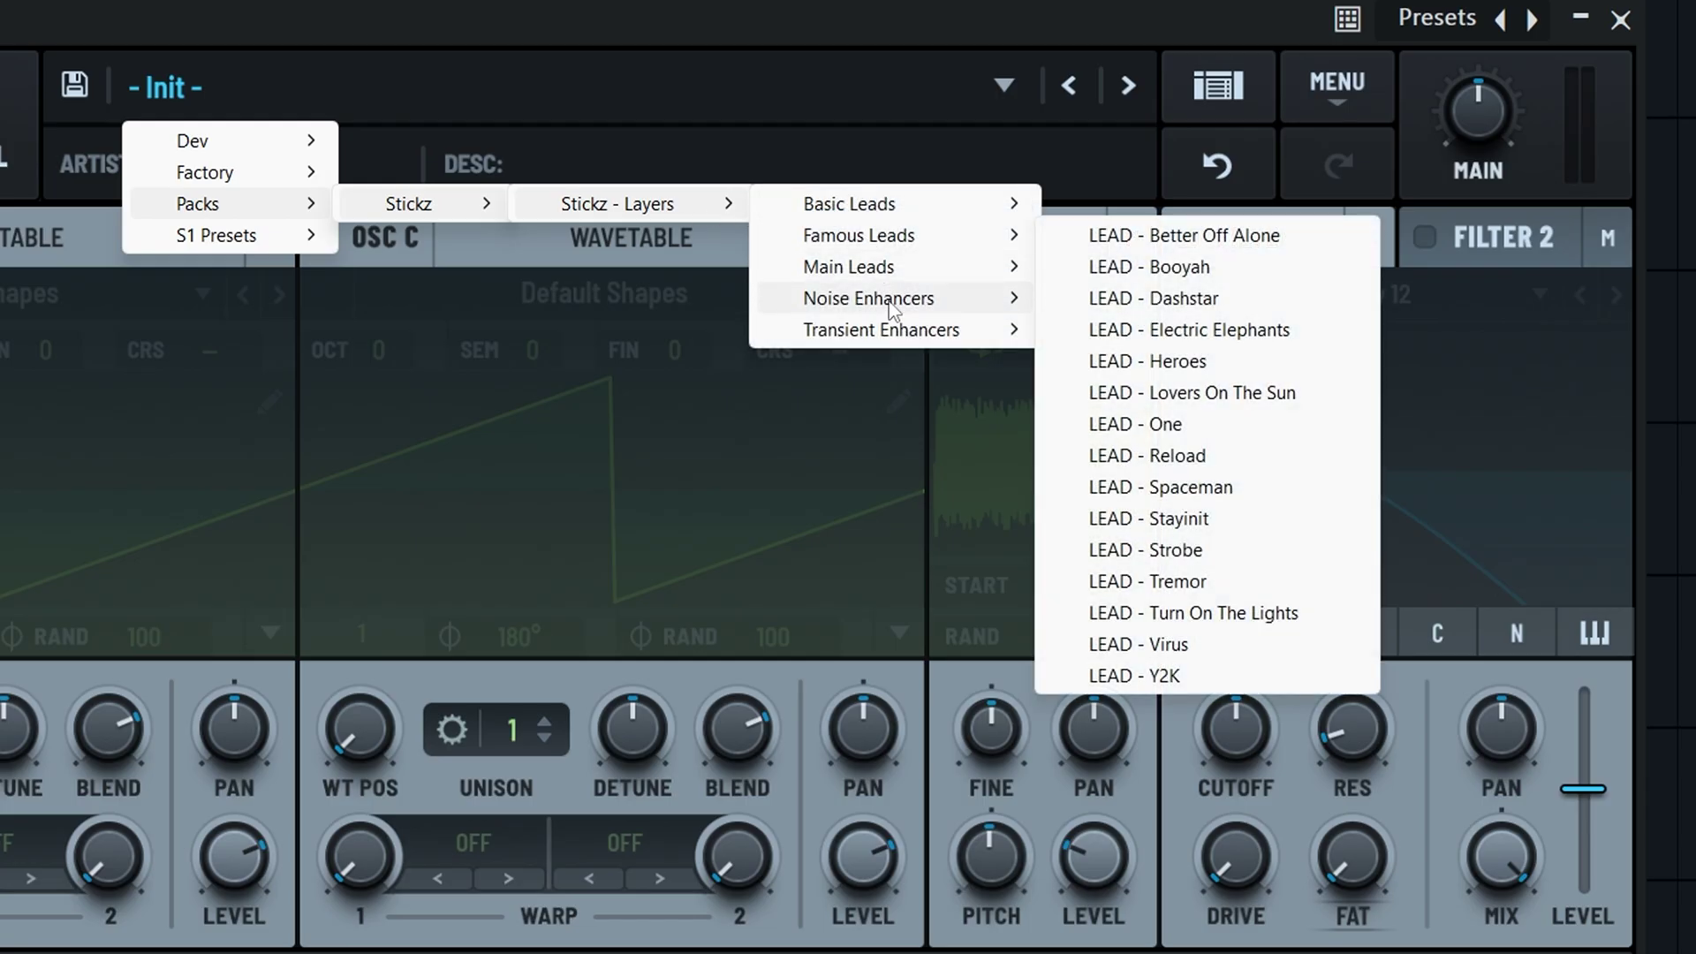
pyautogui.moveTo(918, 271)
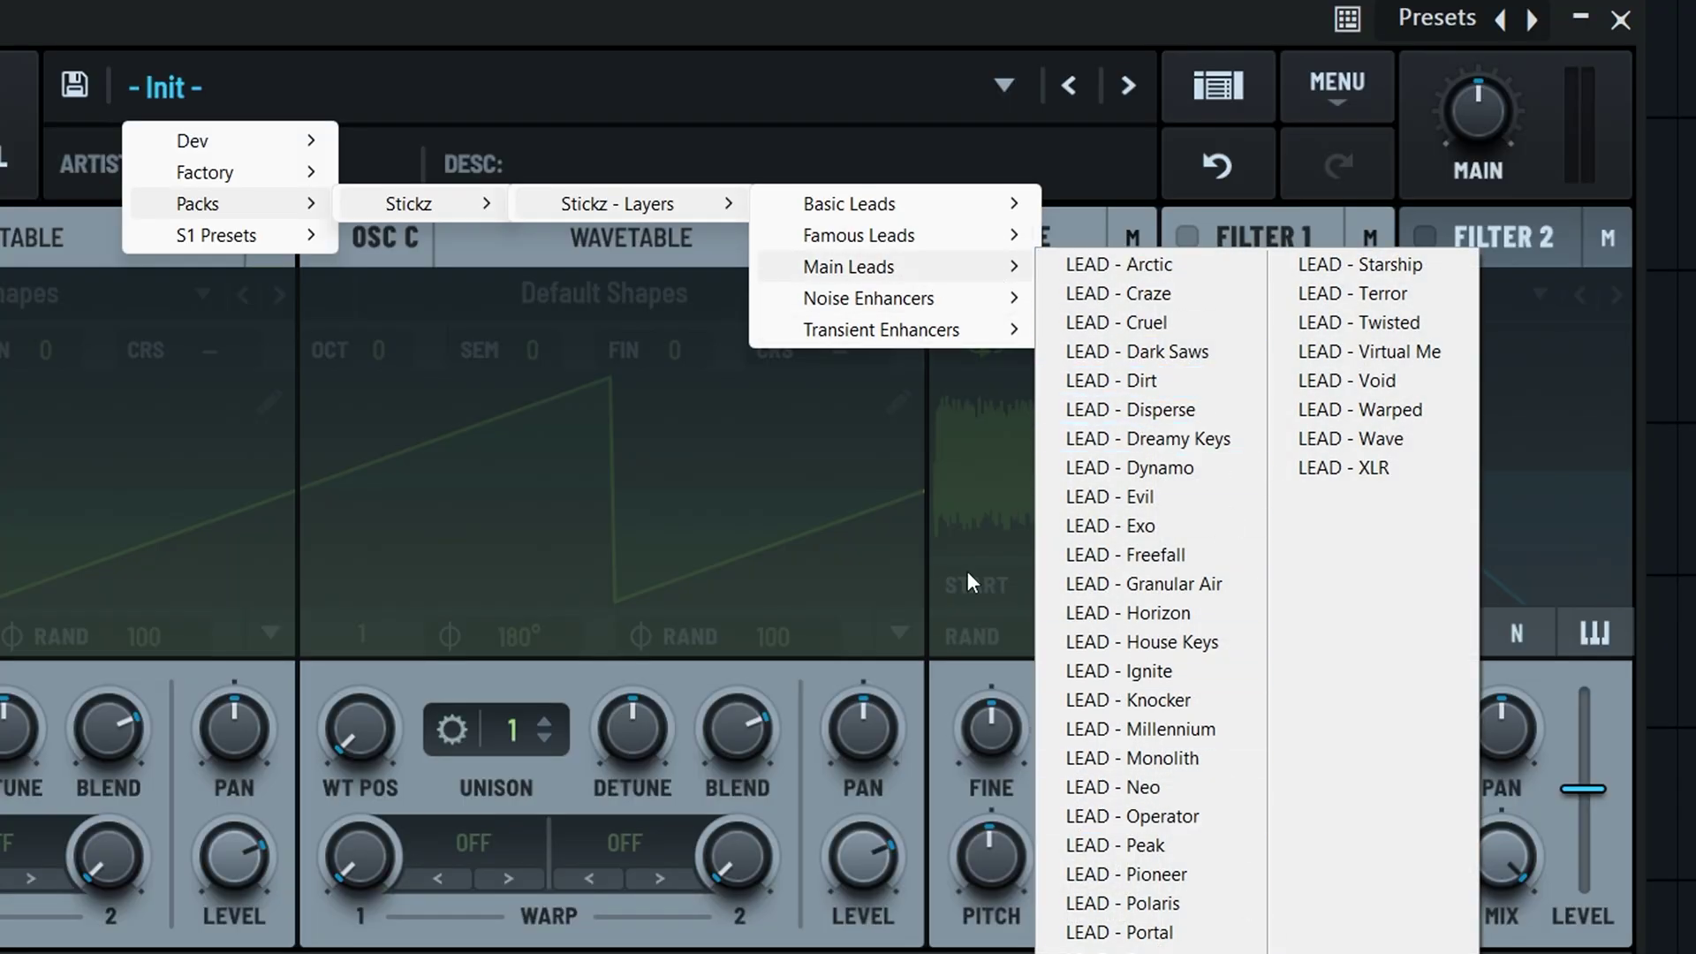
pyautogui.click(769, 538)
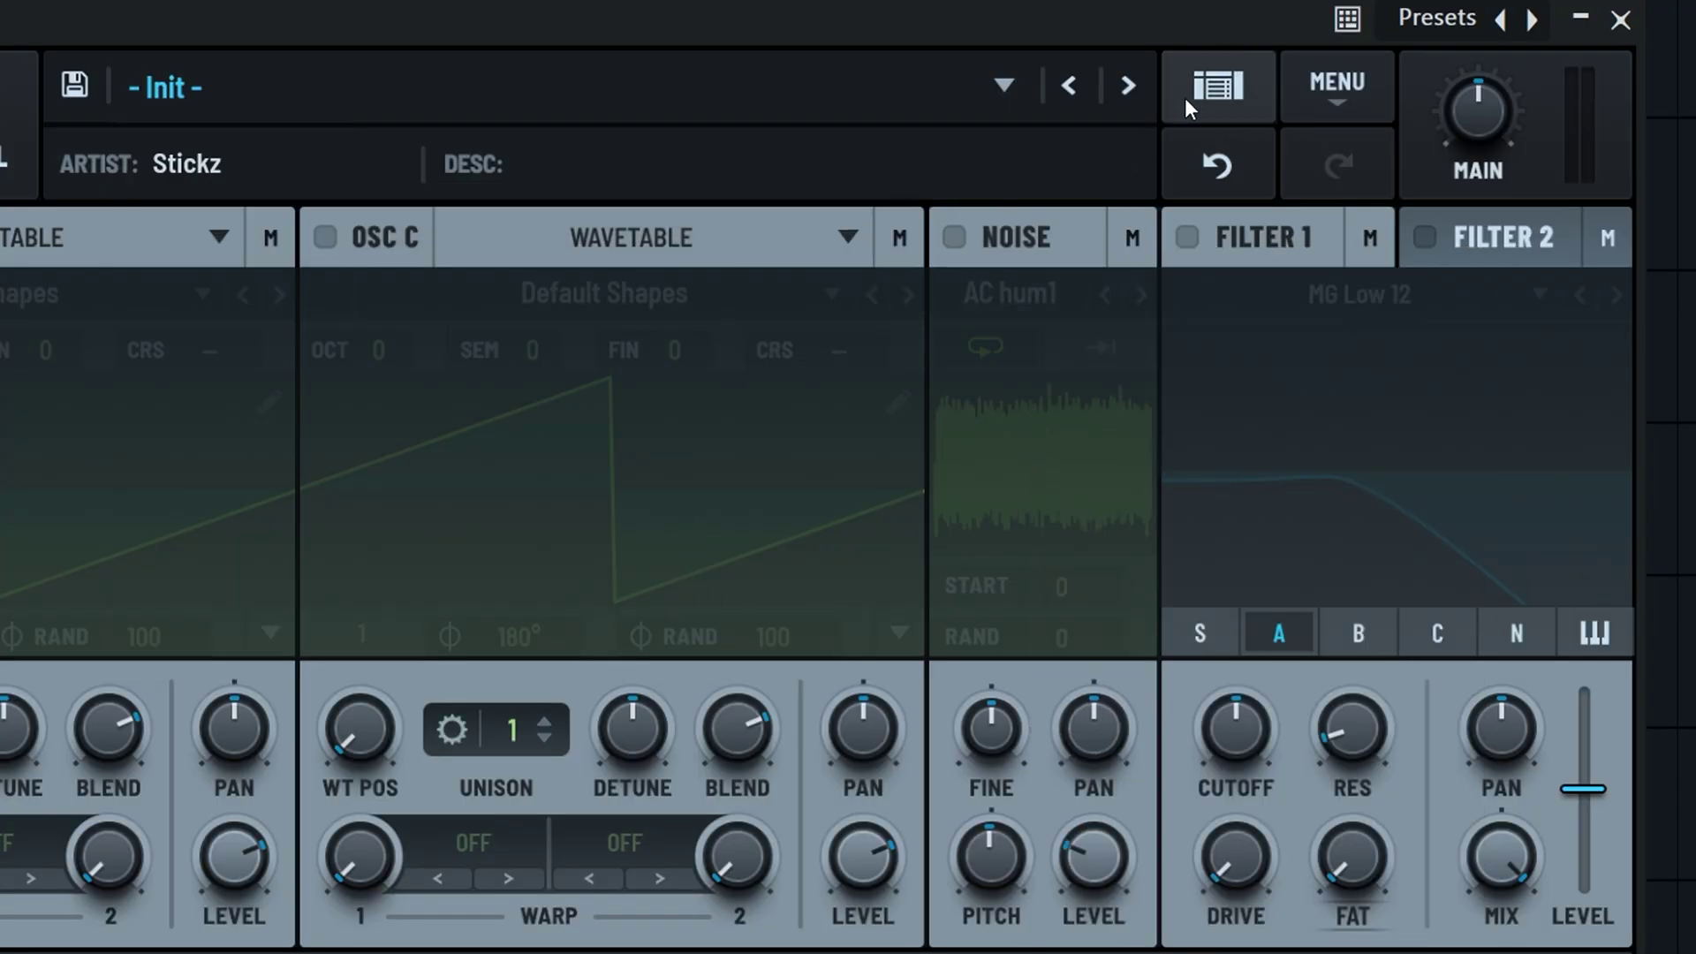
# Show all presets in the Stickz - Layers folder of the preset browser
pyautogui.click(1221, 97)
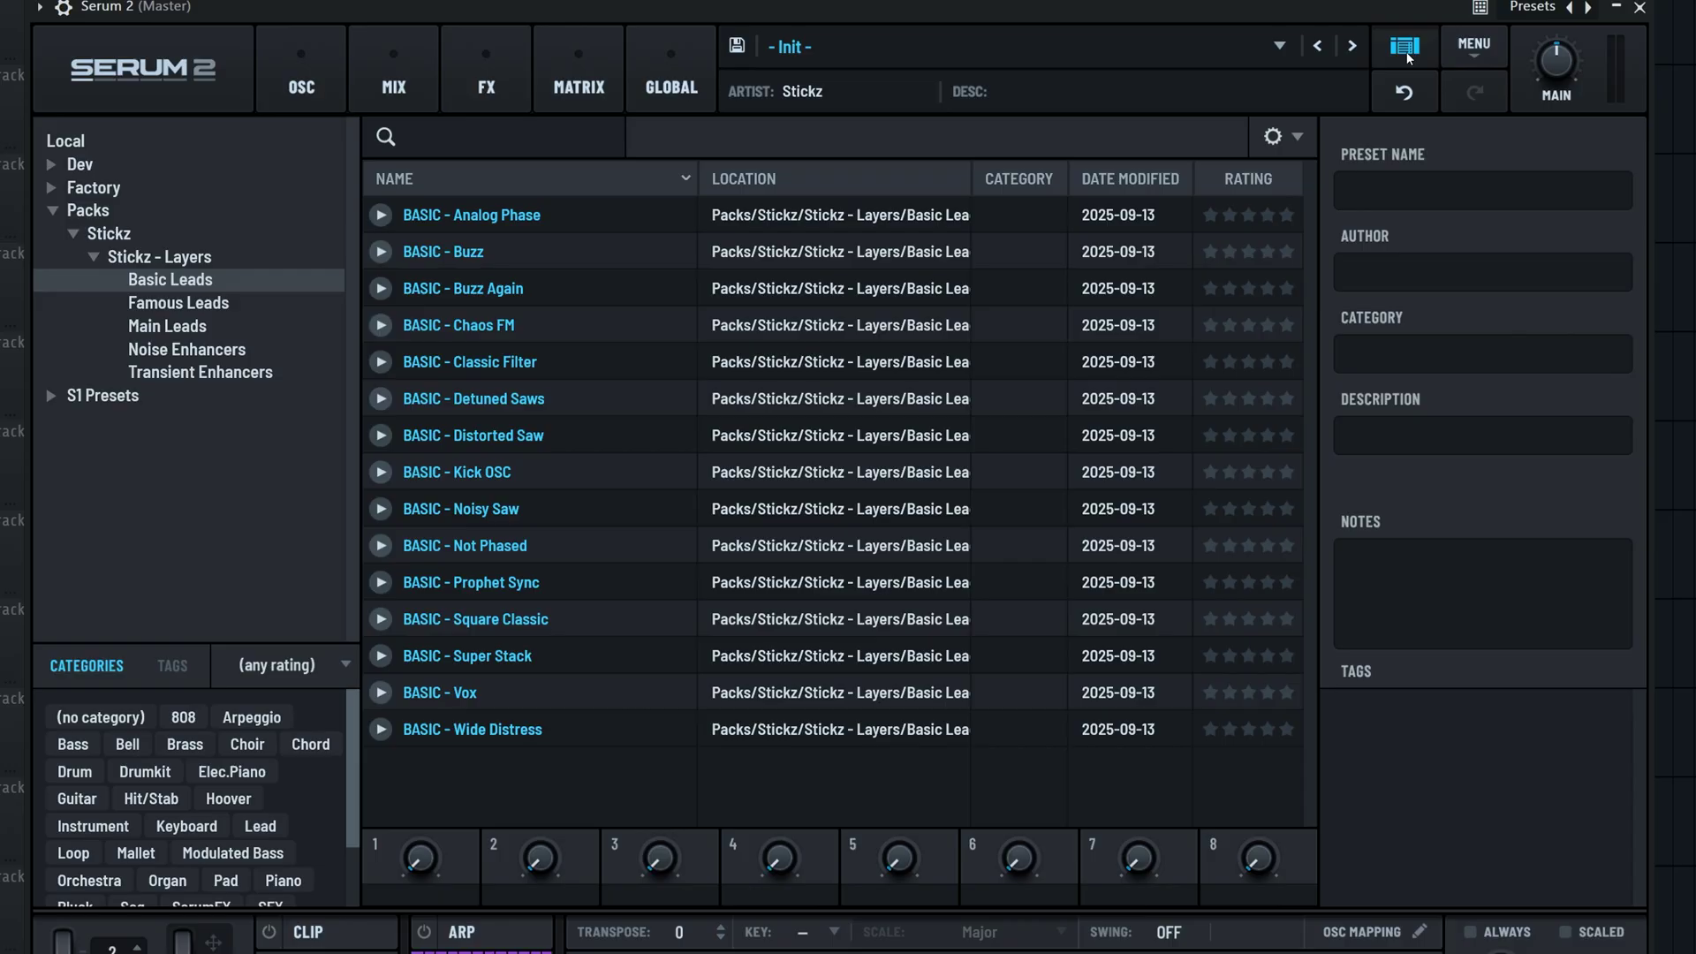
pyautogui.click(179, 259)
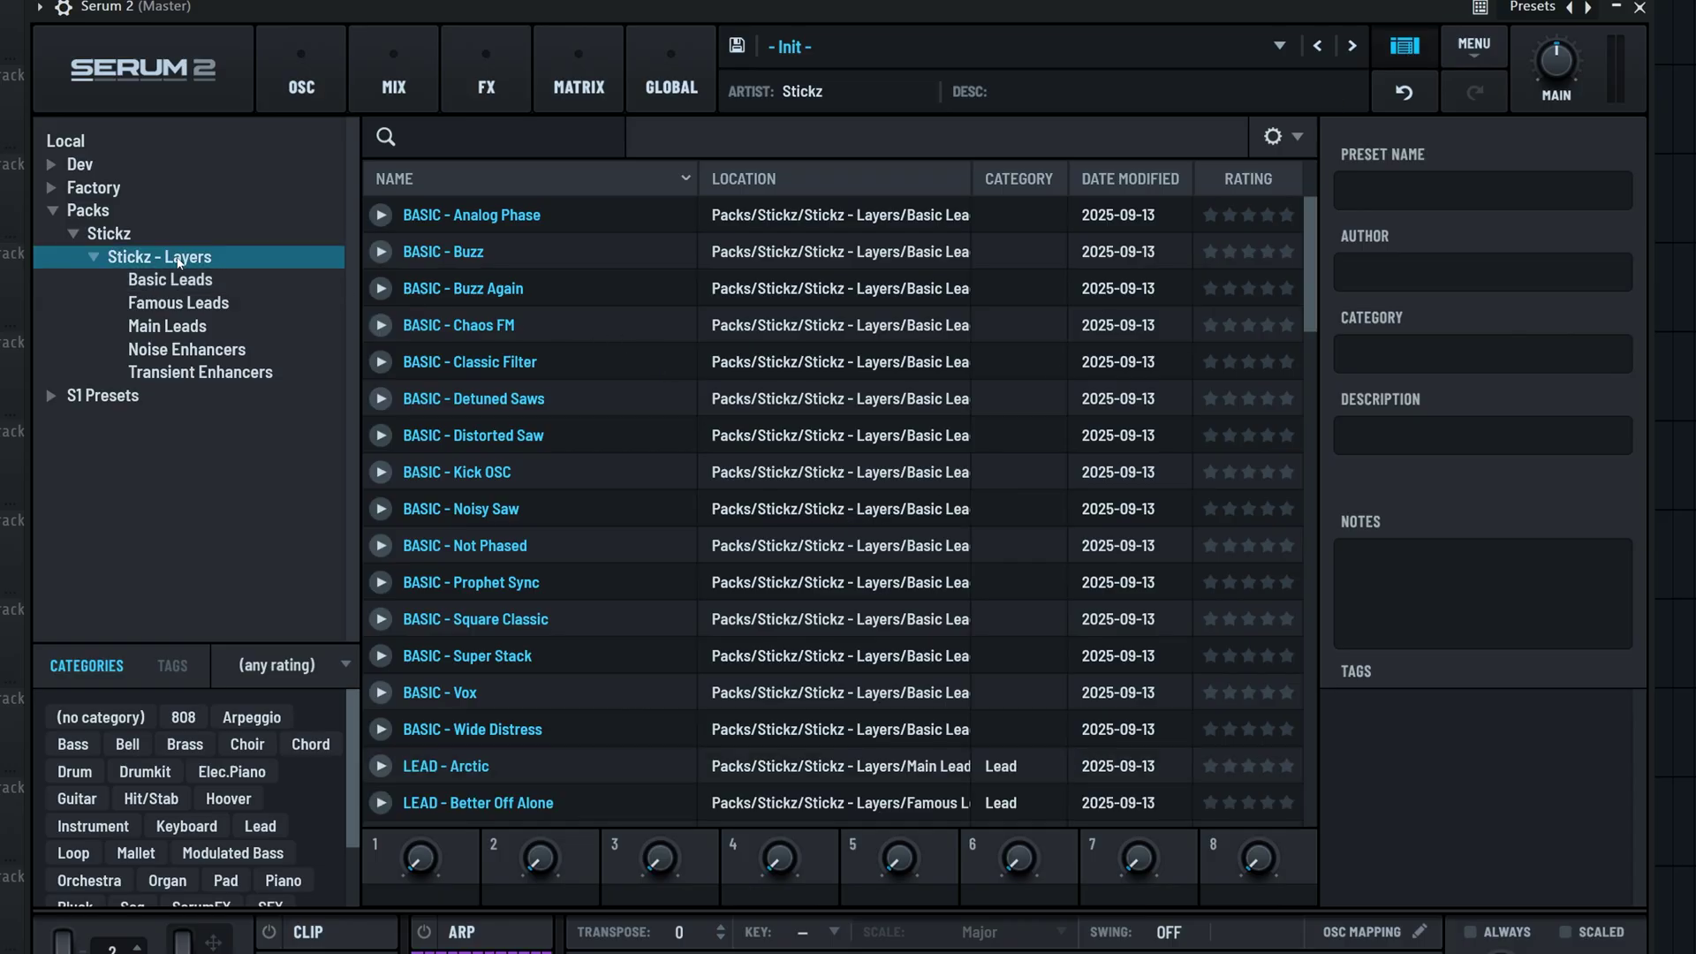
pyautogui.moveTo(1310, 265); pyautogui.dragTo(1316, 197)
pyautogui.click(196, 263)
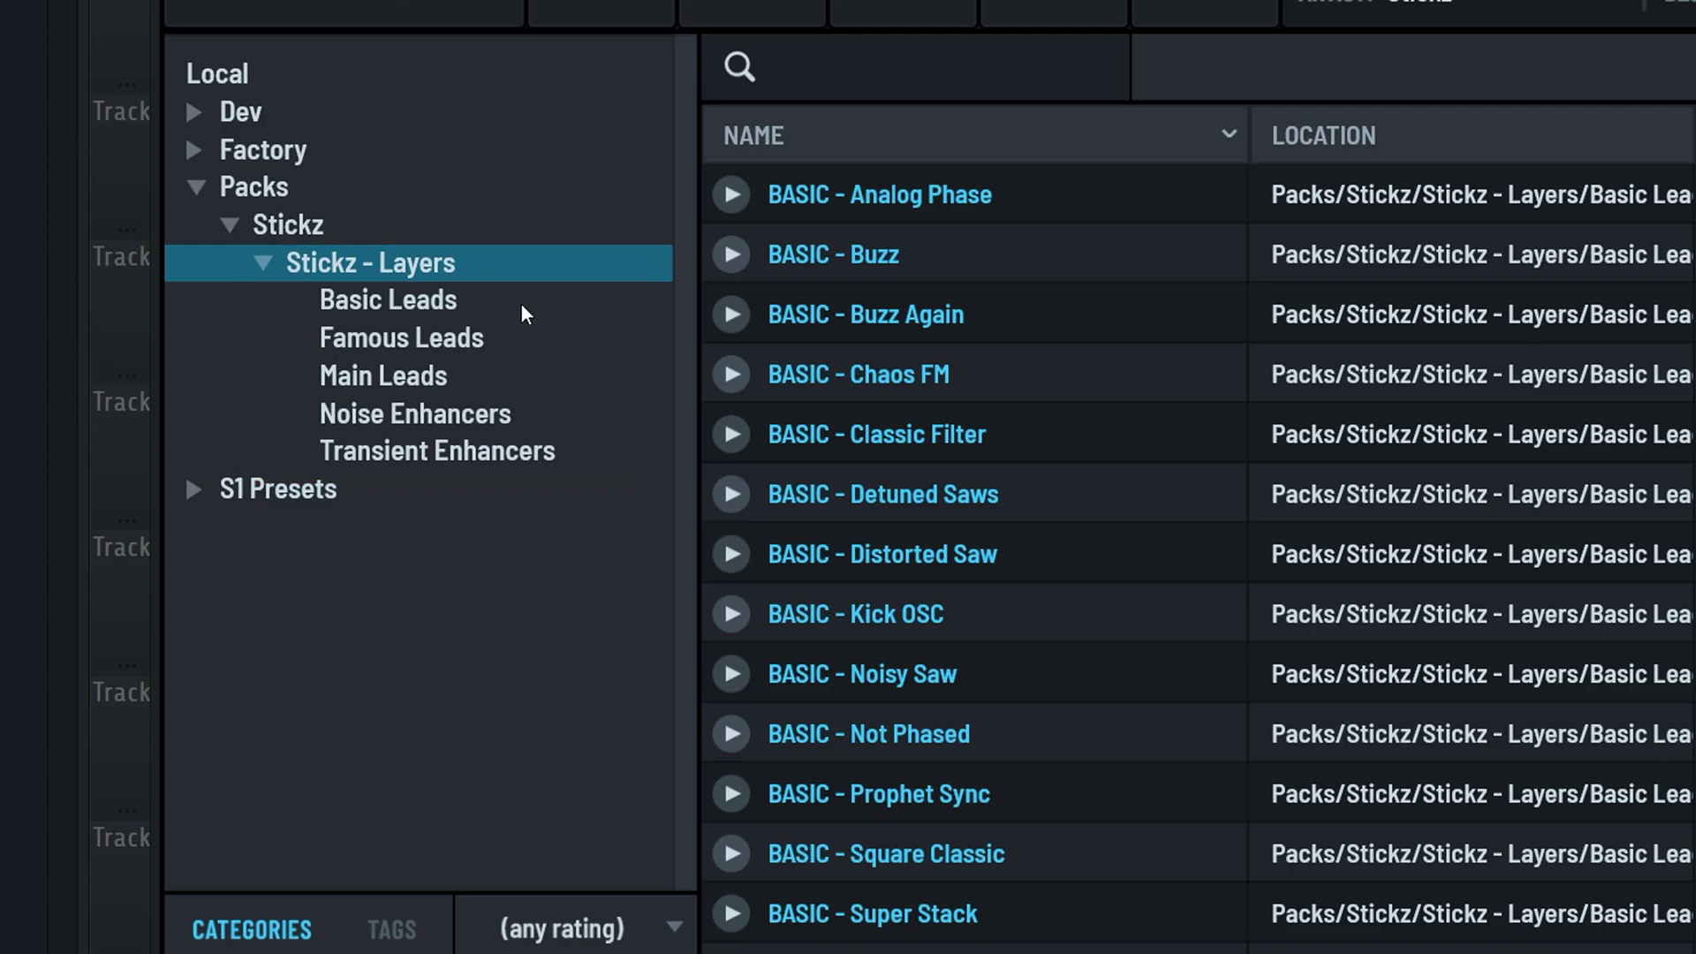
# Step through the Famous Leads, Main Leads, Noise and Transient Enhancers folders, ending on Basic Leads
pyautogui.click(412, 300)
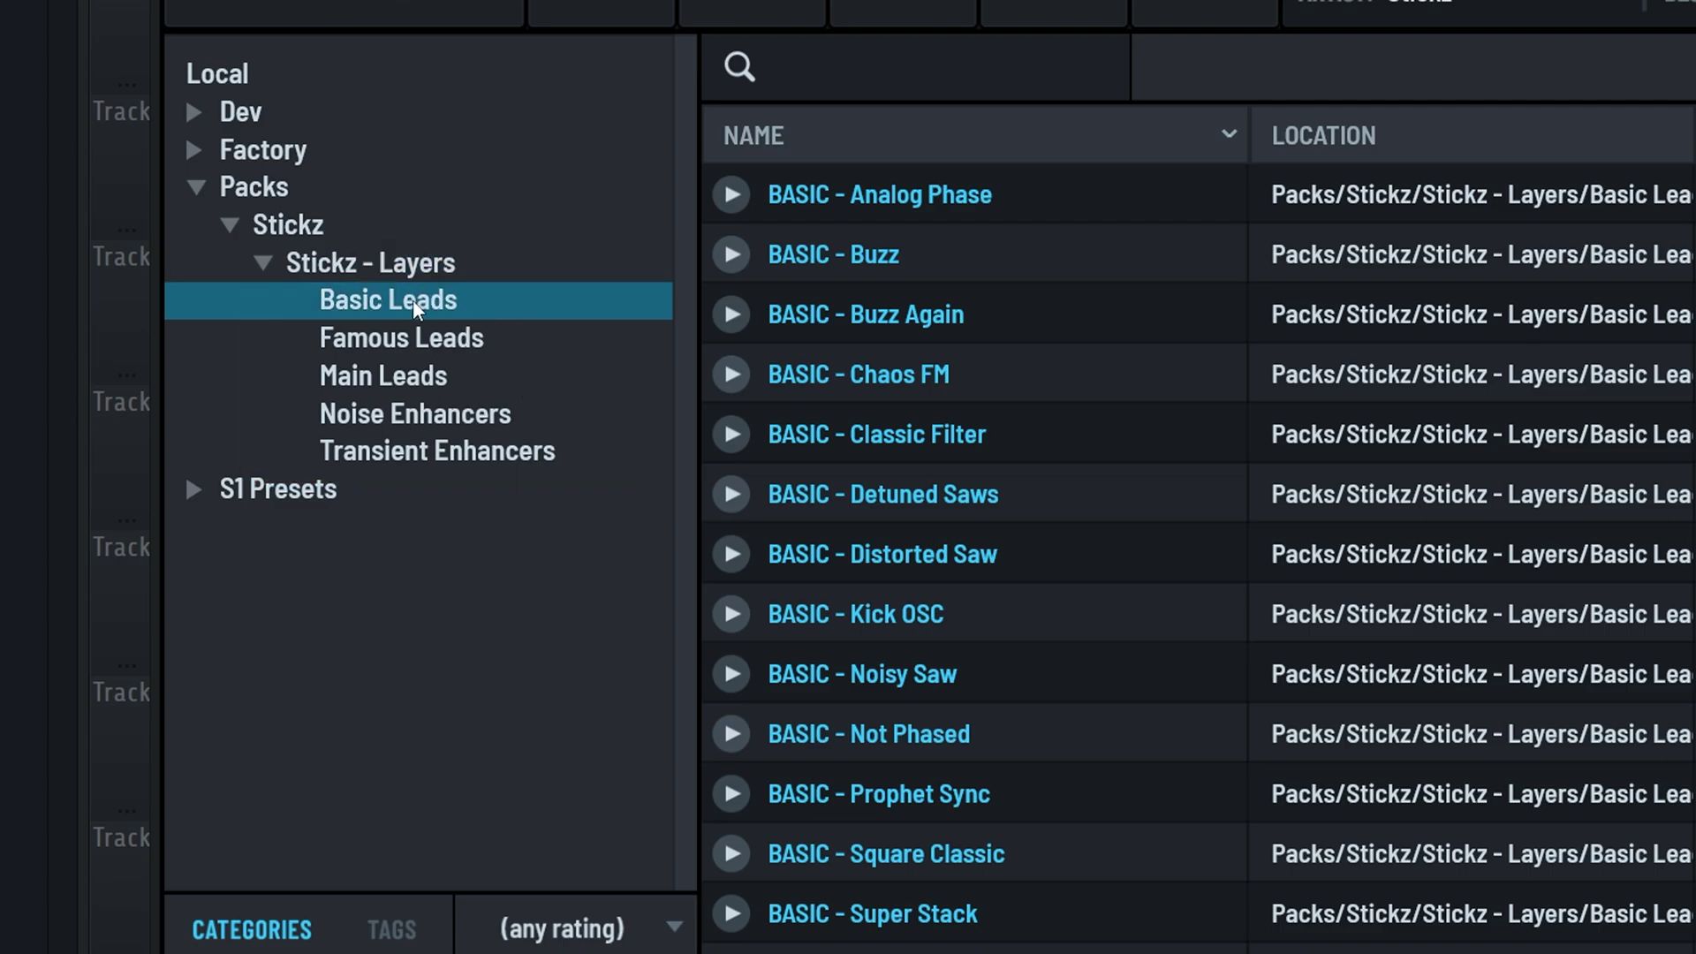
pyautogui.click(487, 340)
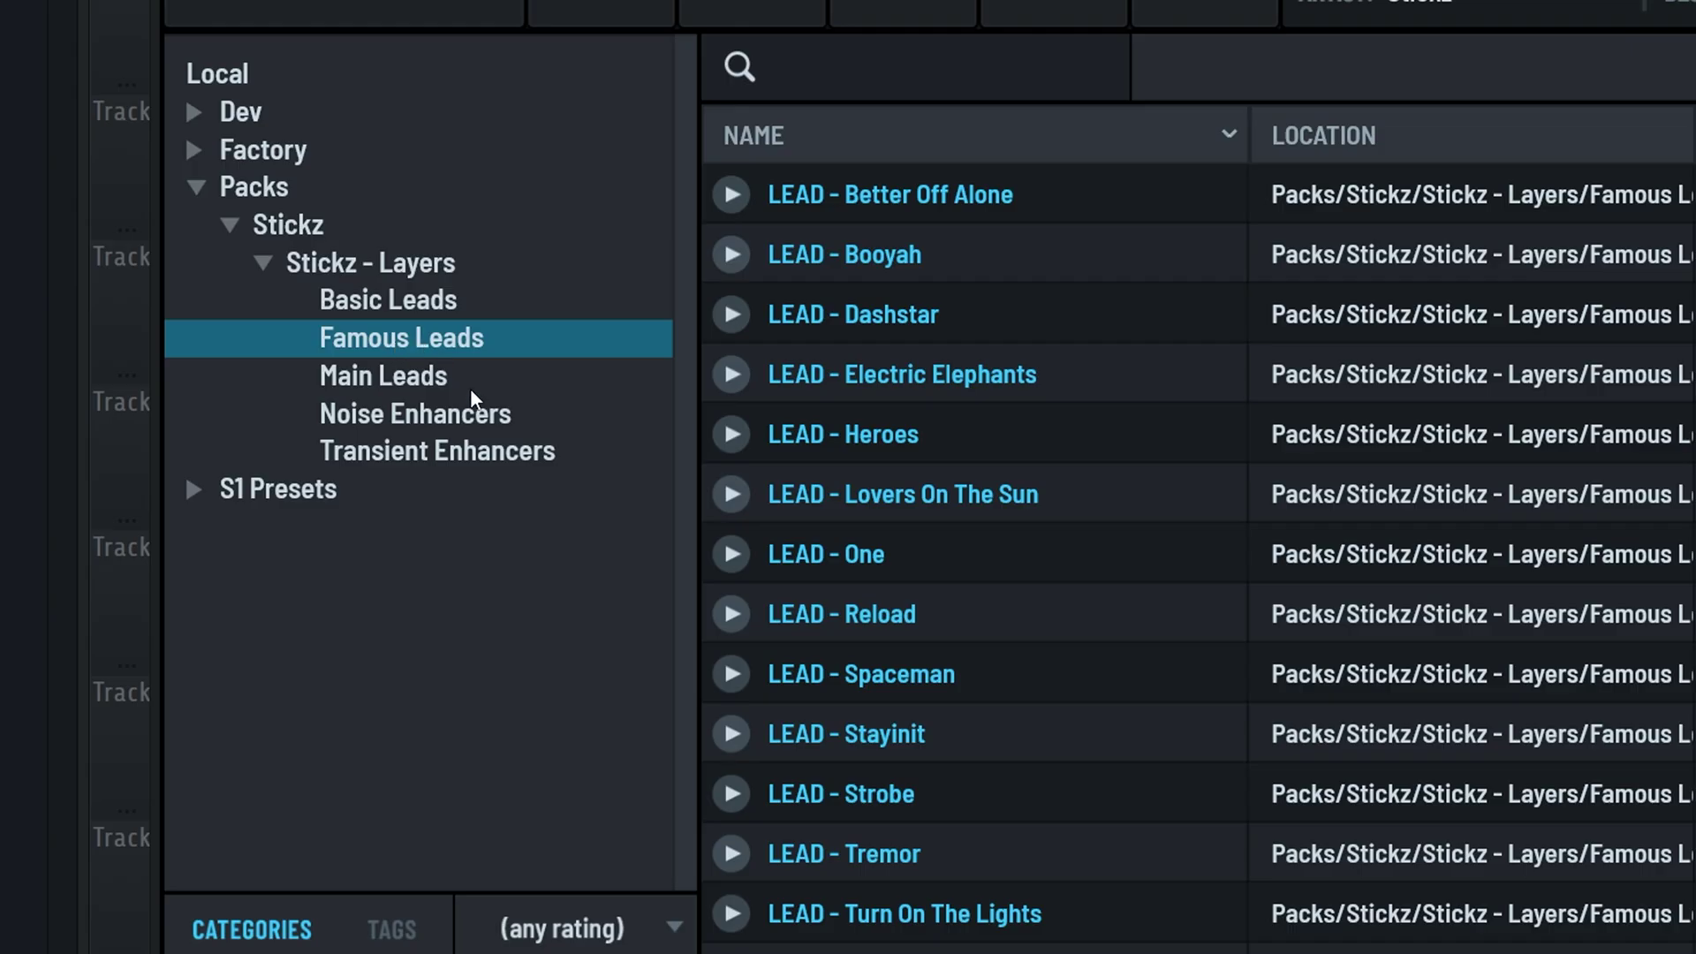
pyautogui.click(472, 391)
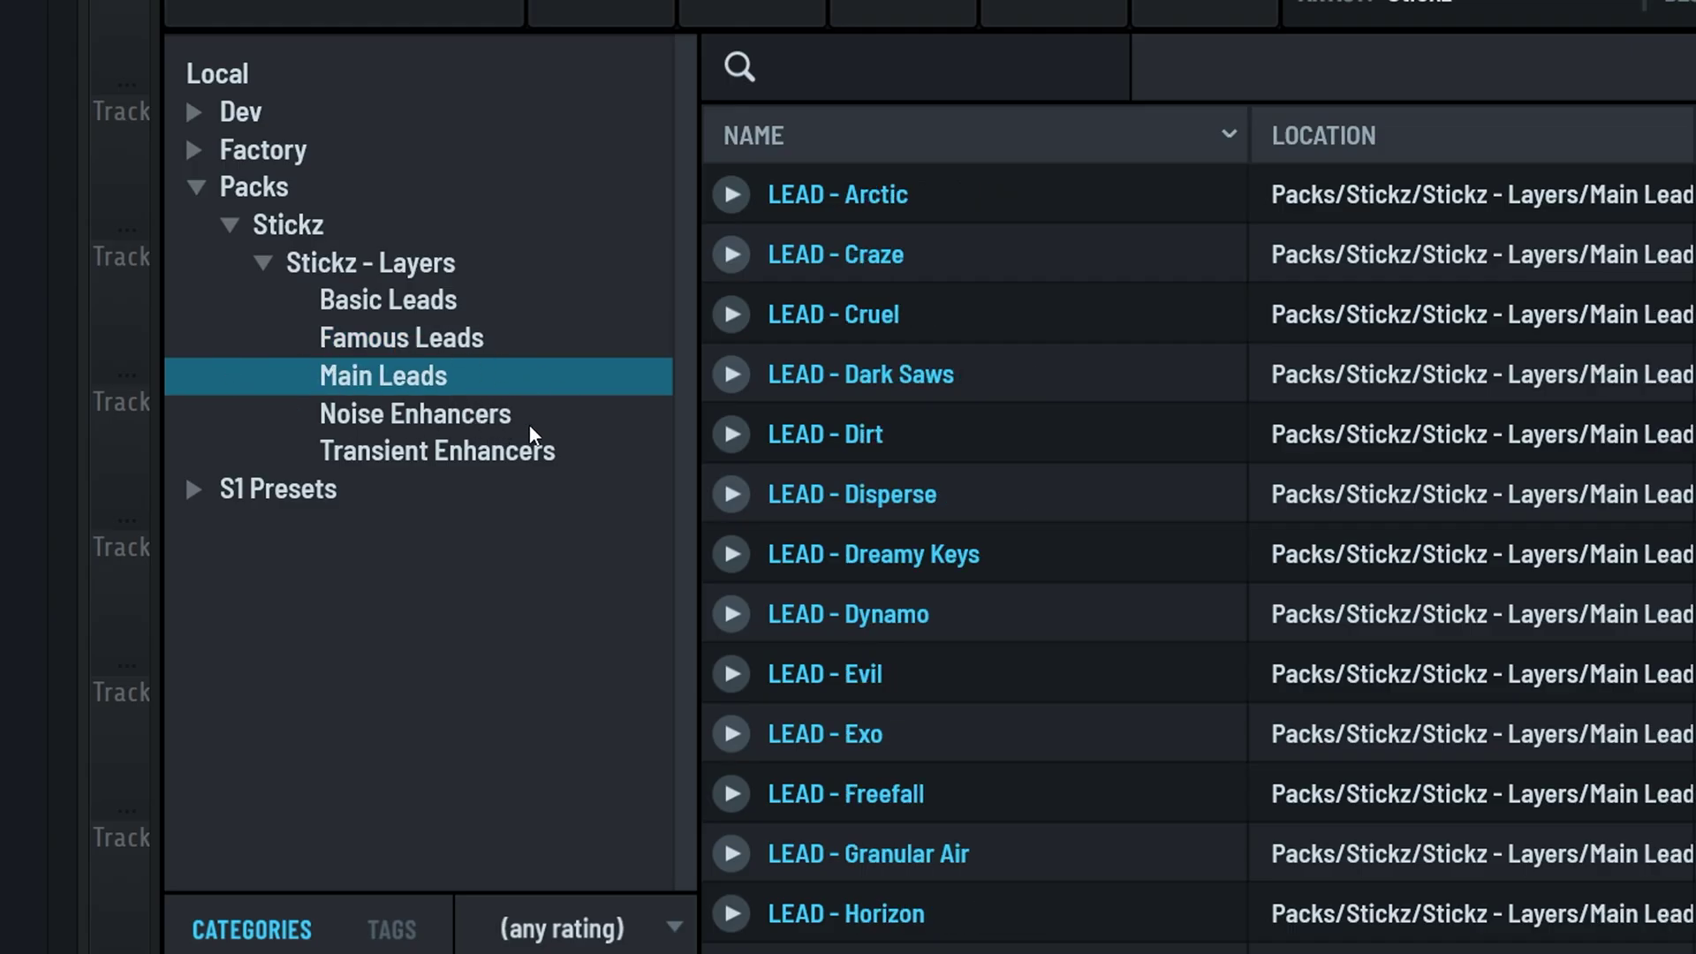
pyautogui.click(482, 422)
pyautogui.click(458, 449)
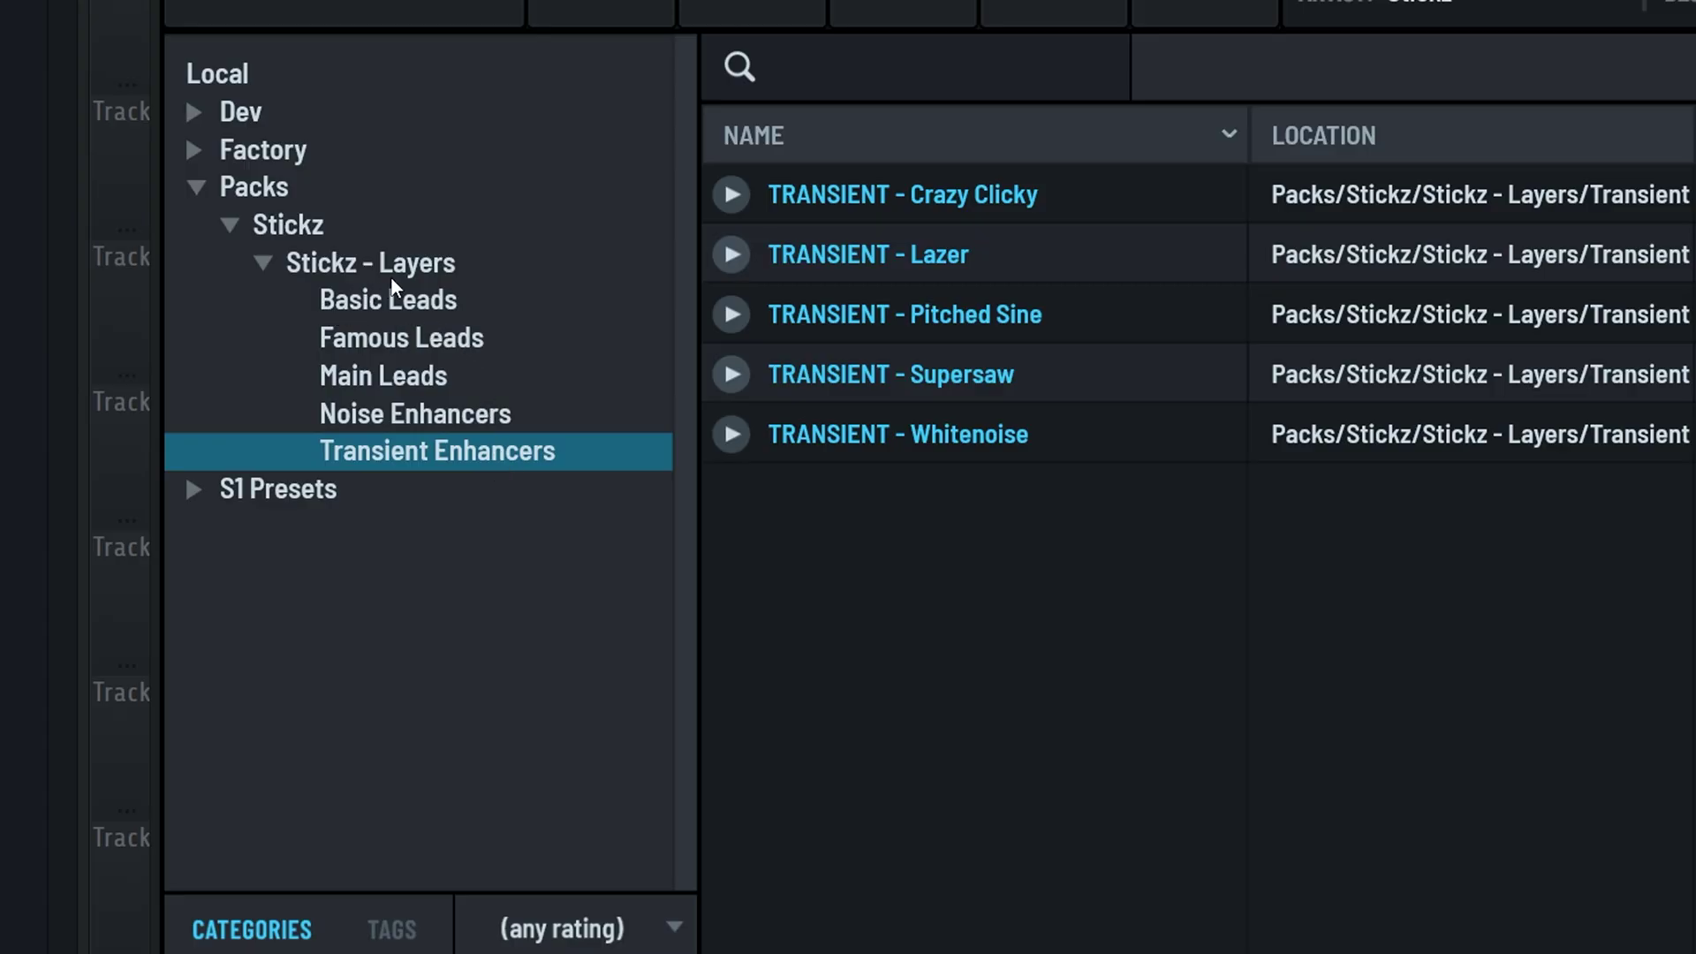
pyautogui.click(446, 302)
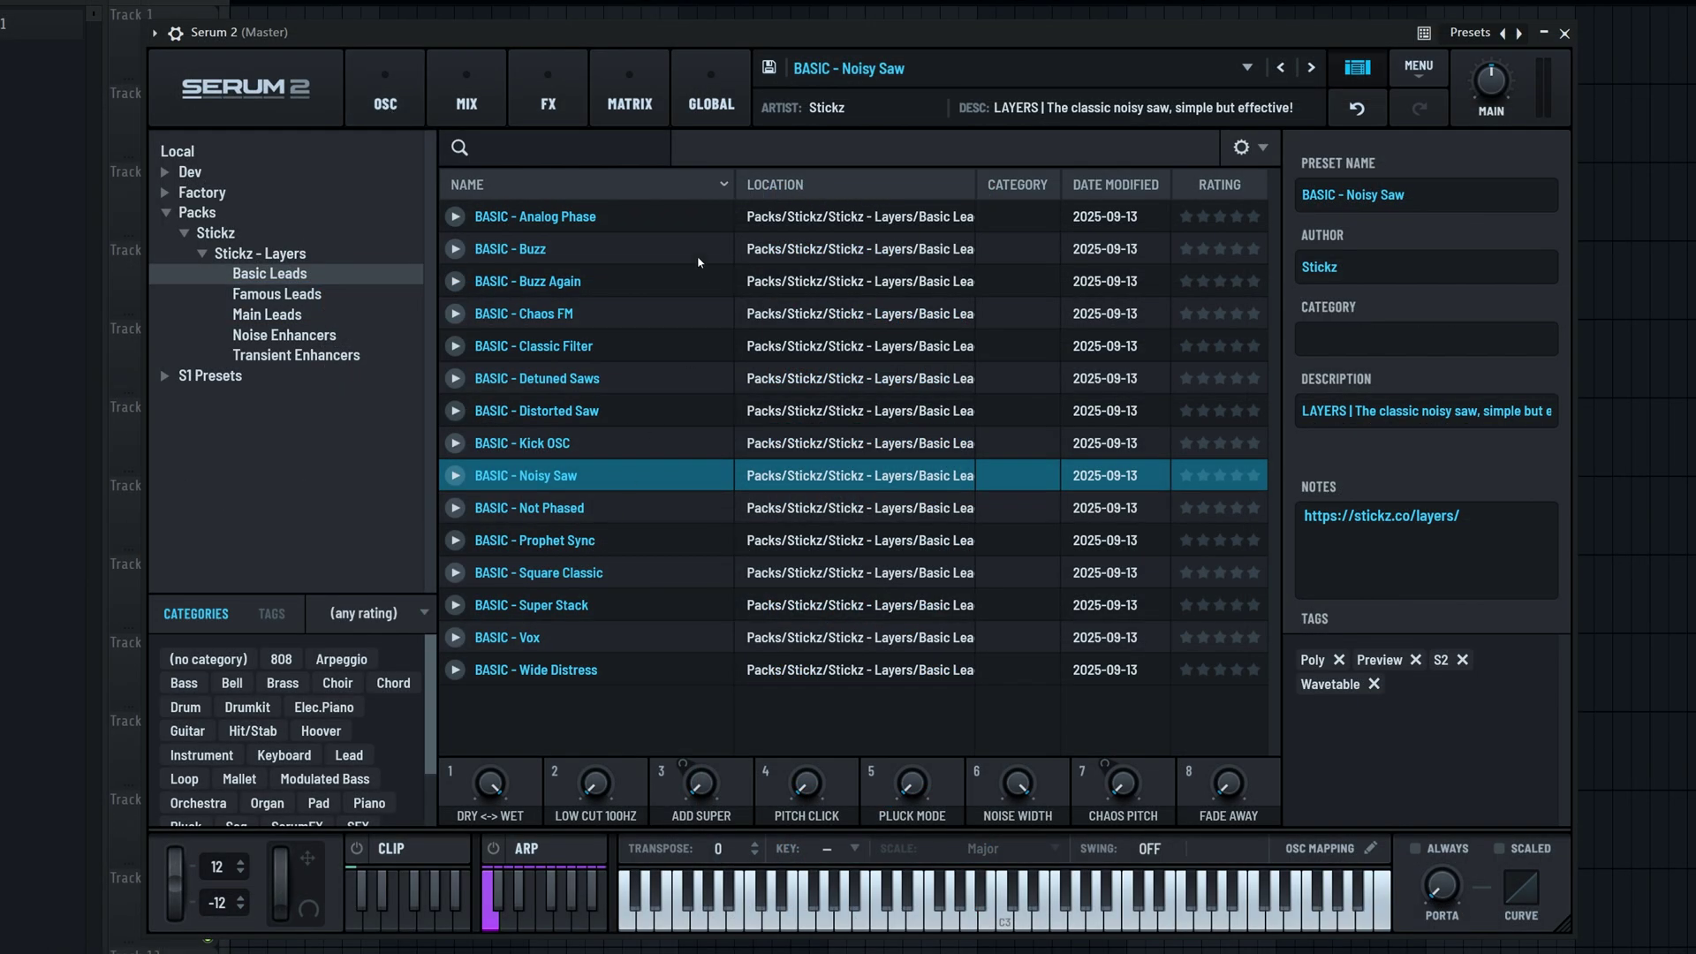
# Review BASIC - Noisy Saw's OSC, MIX, FX and GLOBAL pages, then return to the preset list
pyautogui.click(385, 99)
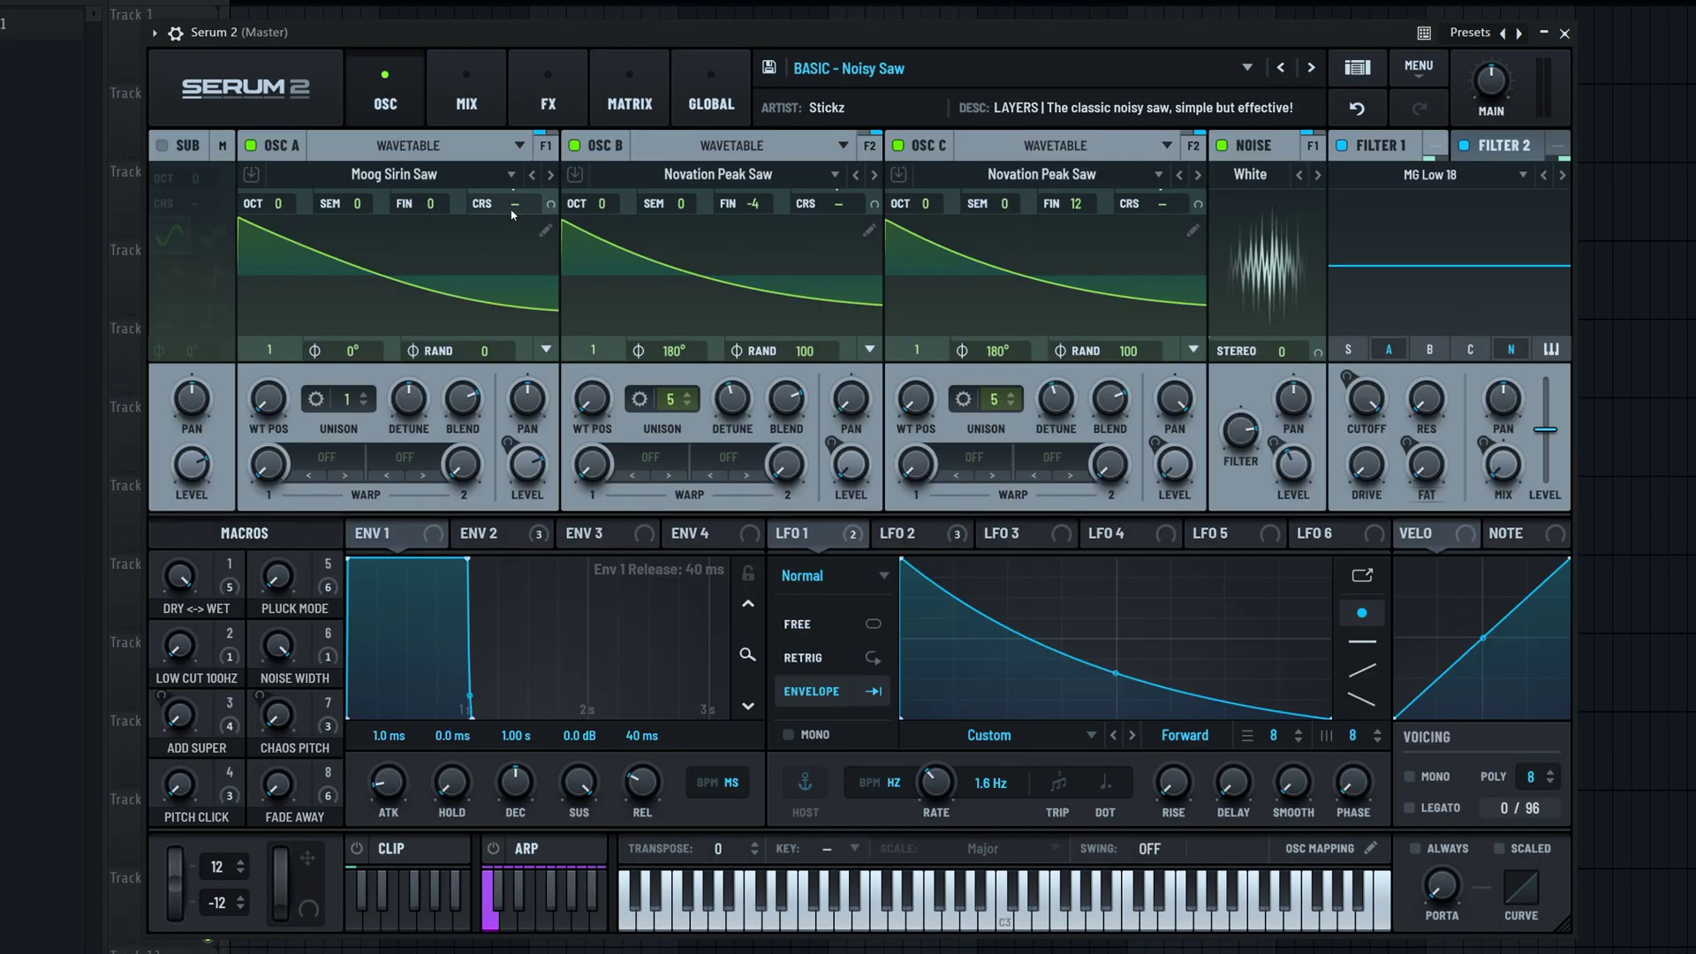
pyautogui.click(467, 99)
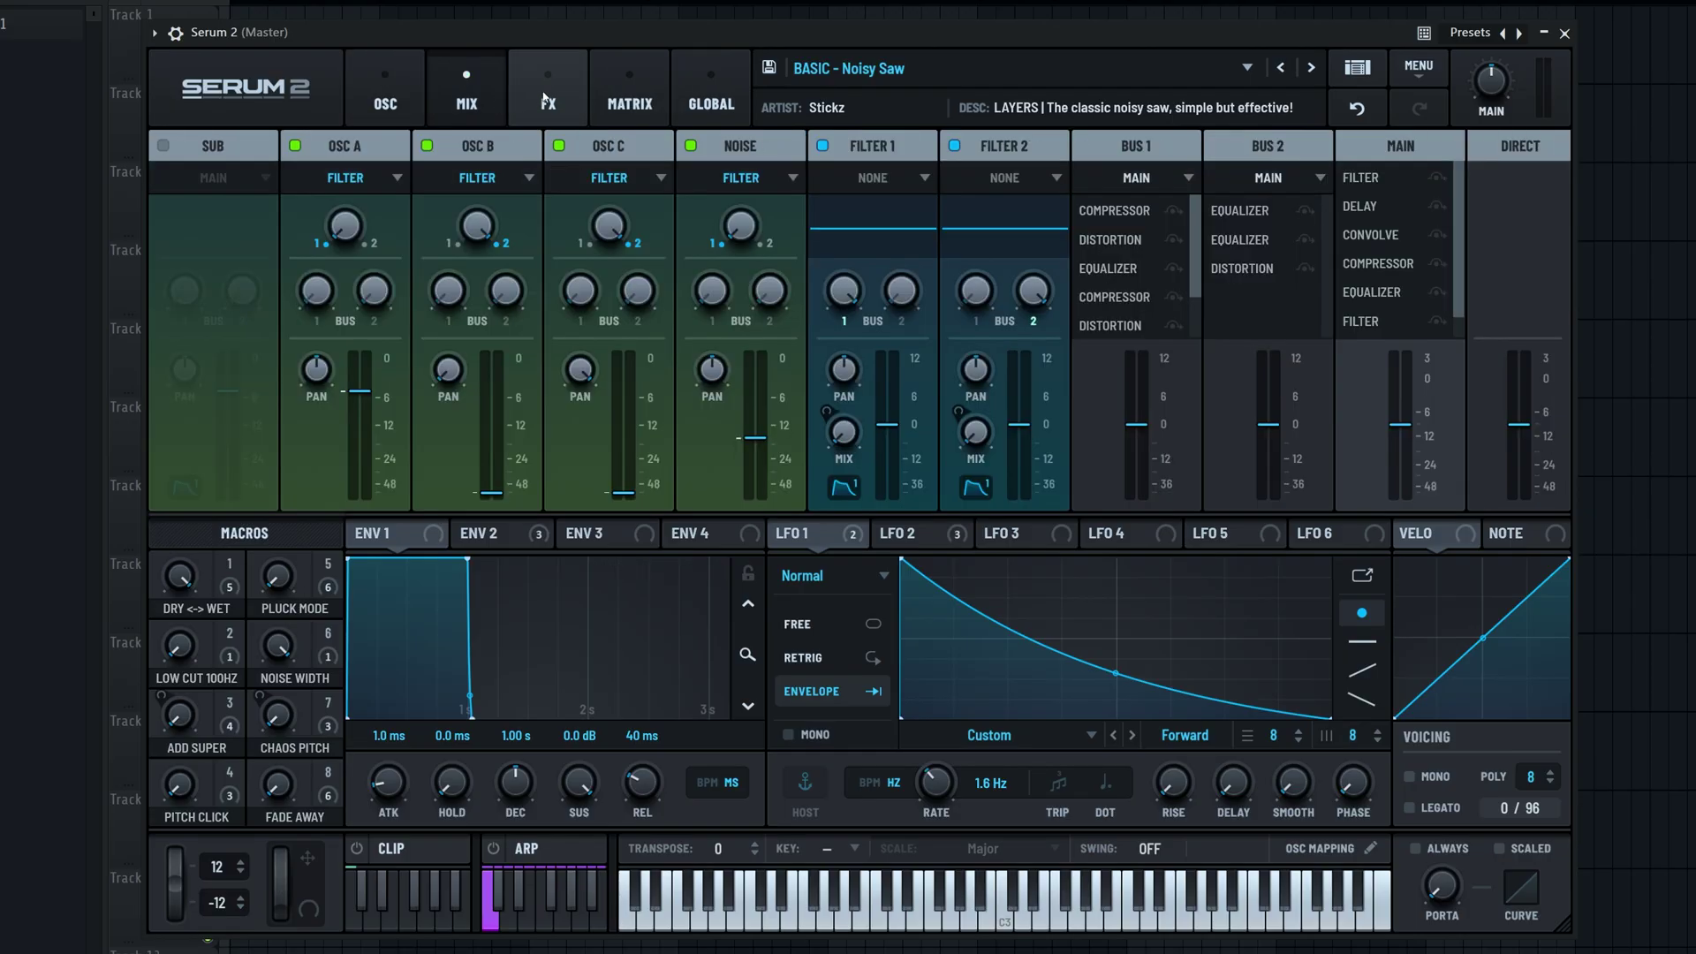
pyautogui.click(545, 98)
pyautogui.scroll(-2, 1033, 318)
pyautogui.scroll(2, 955, 135)
pyautogui.click(711, 99)
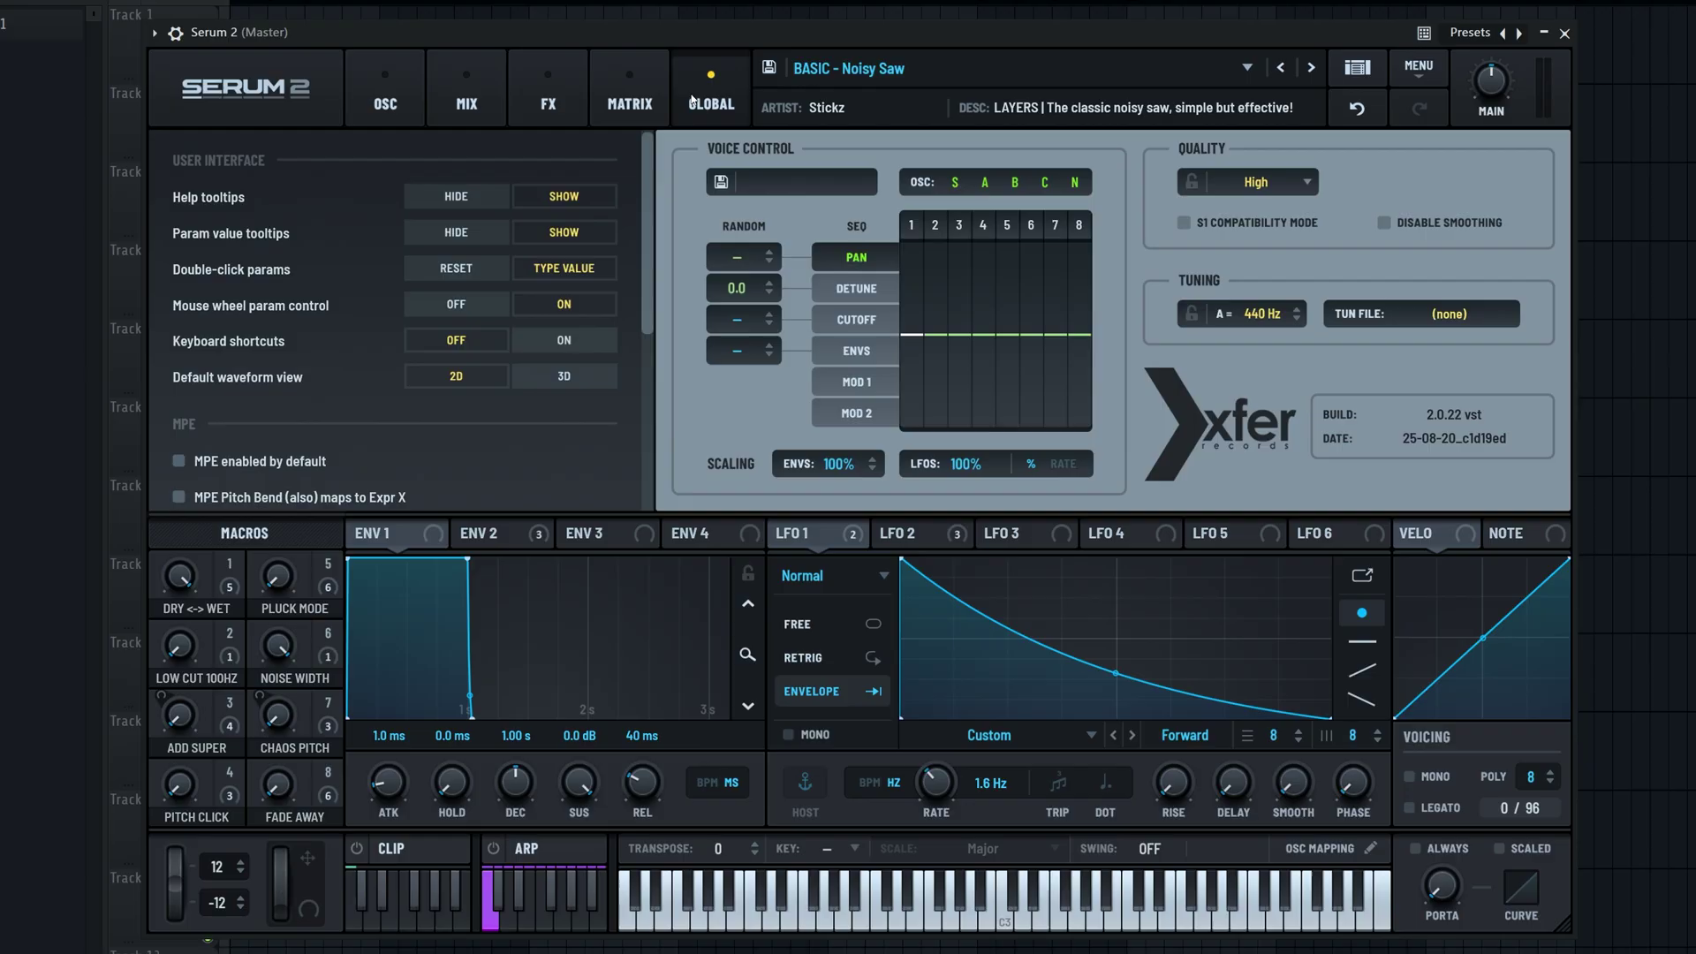
pyautogui.click(1357, 71)
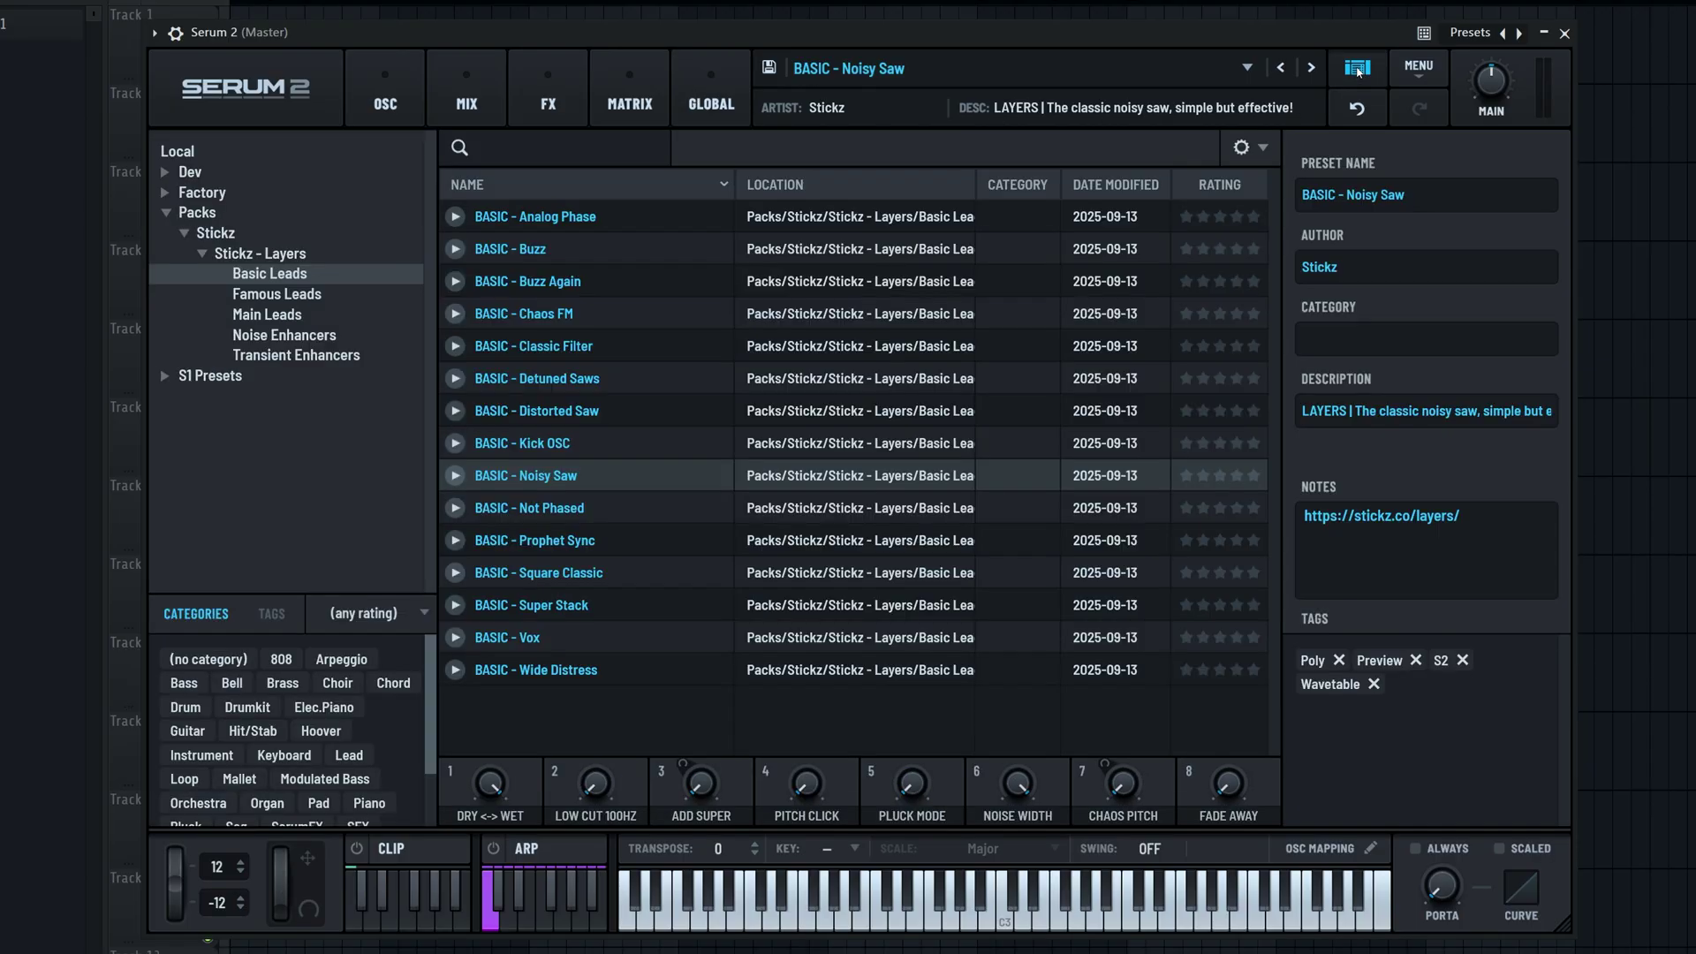
# Preview BASIC presets Buzz, Classic Filter, Detuned Saws, Distorted Saw, Noisy Saw and Wide Distress
pyautogui.click(456, 249)
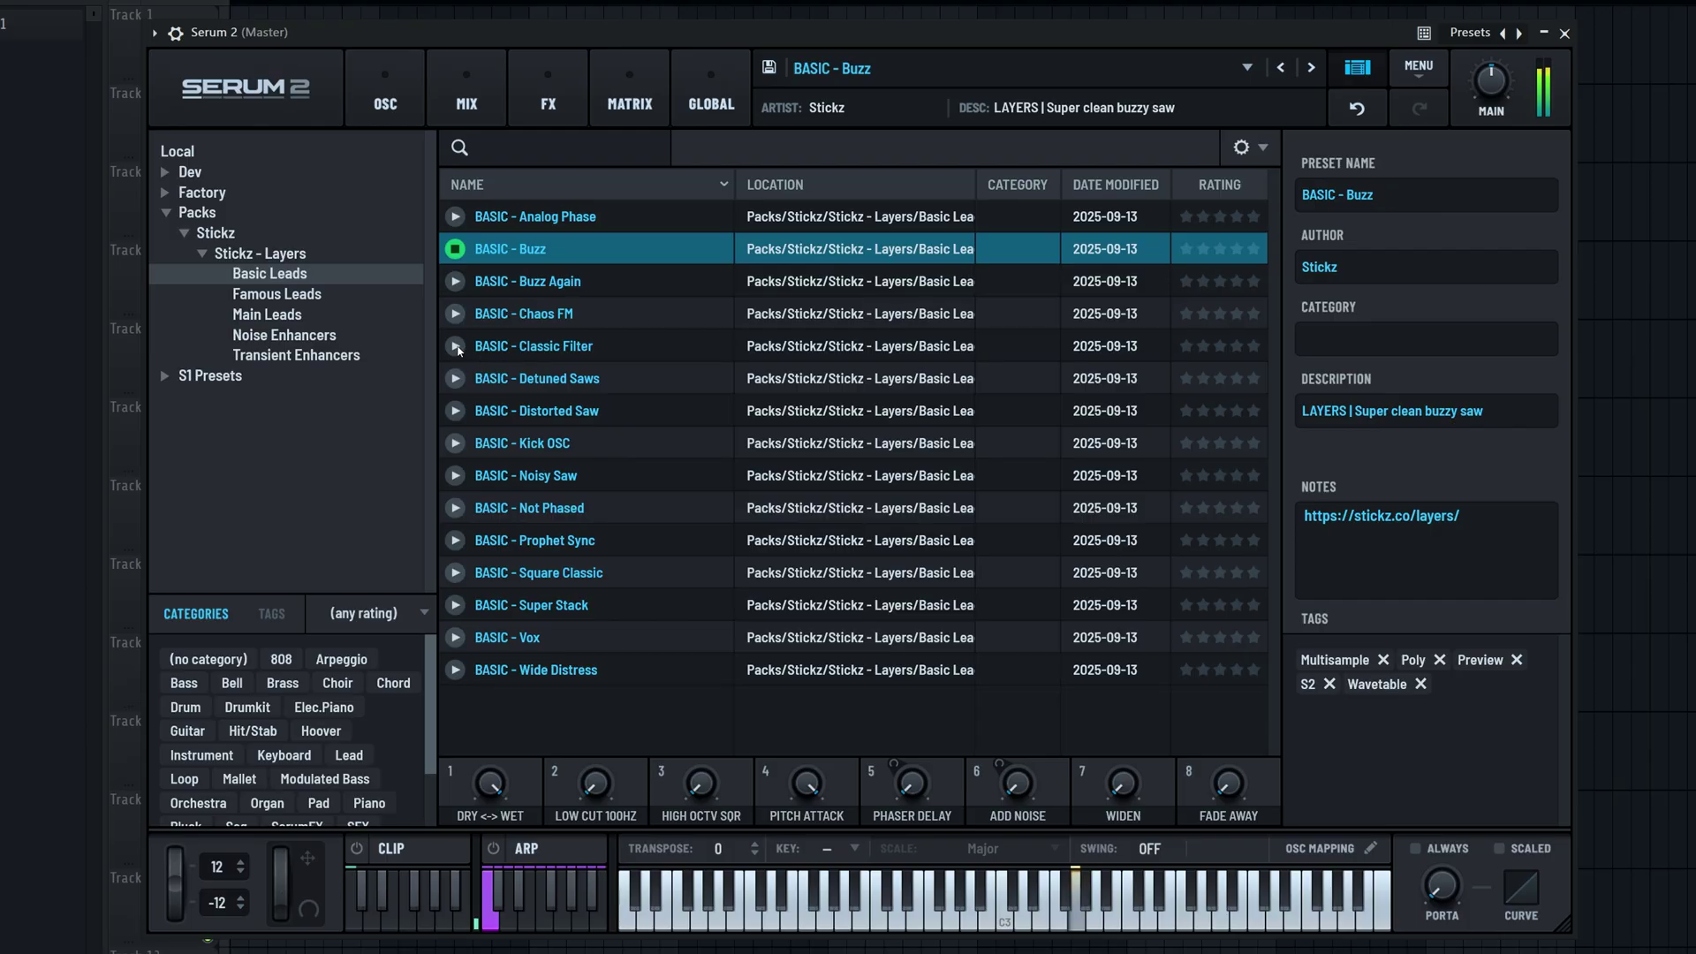
pyautogui.click(456, 346)
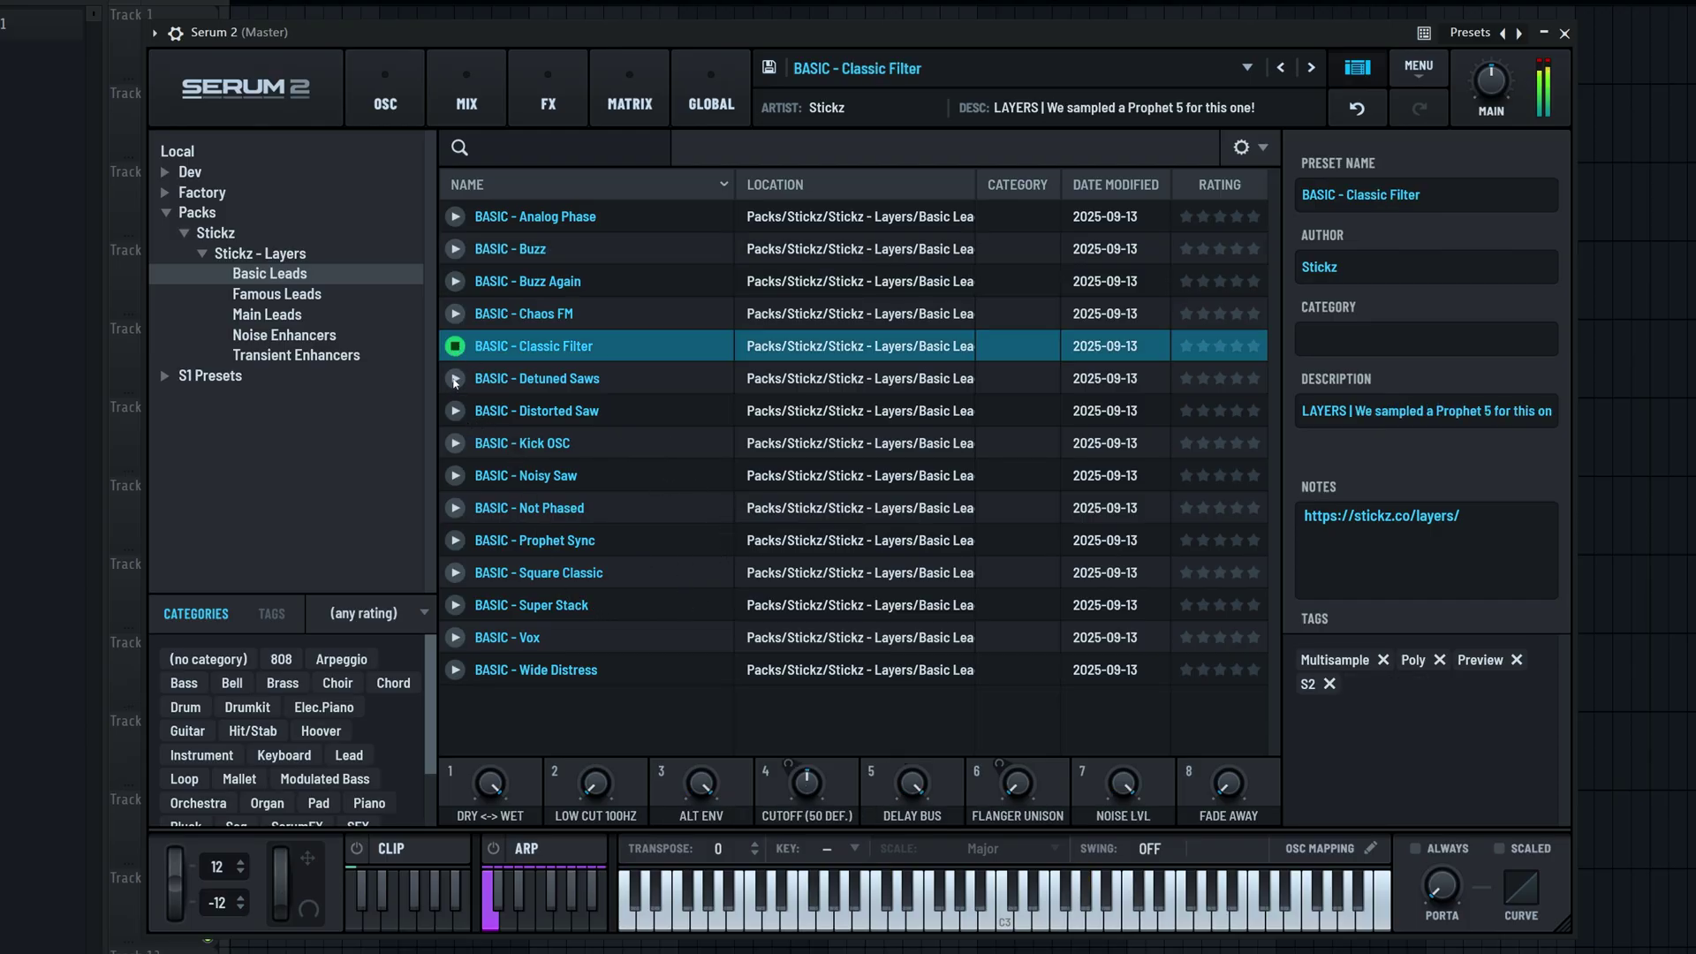
pyautogui.click(455, 379)
pyautogui.click(456, 411)
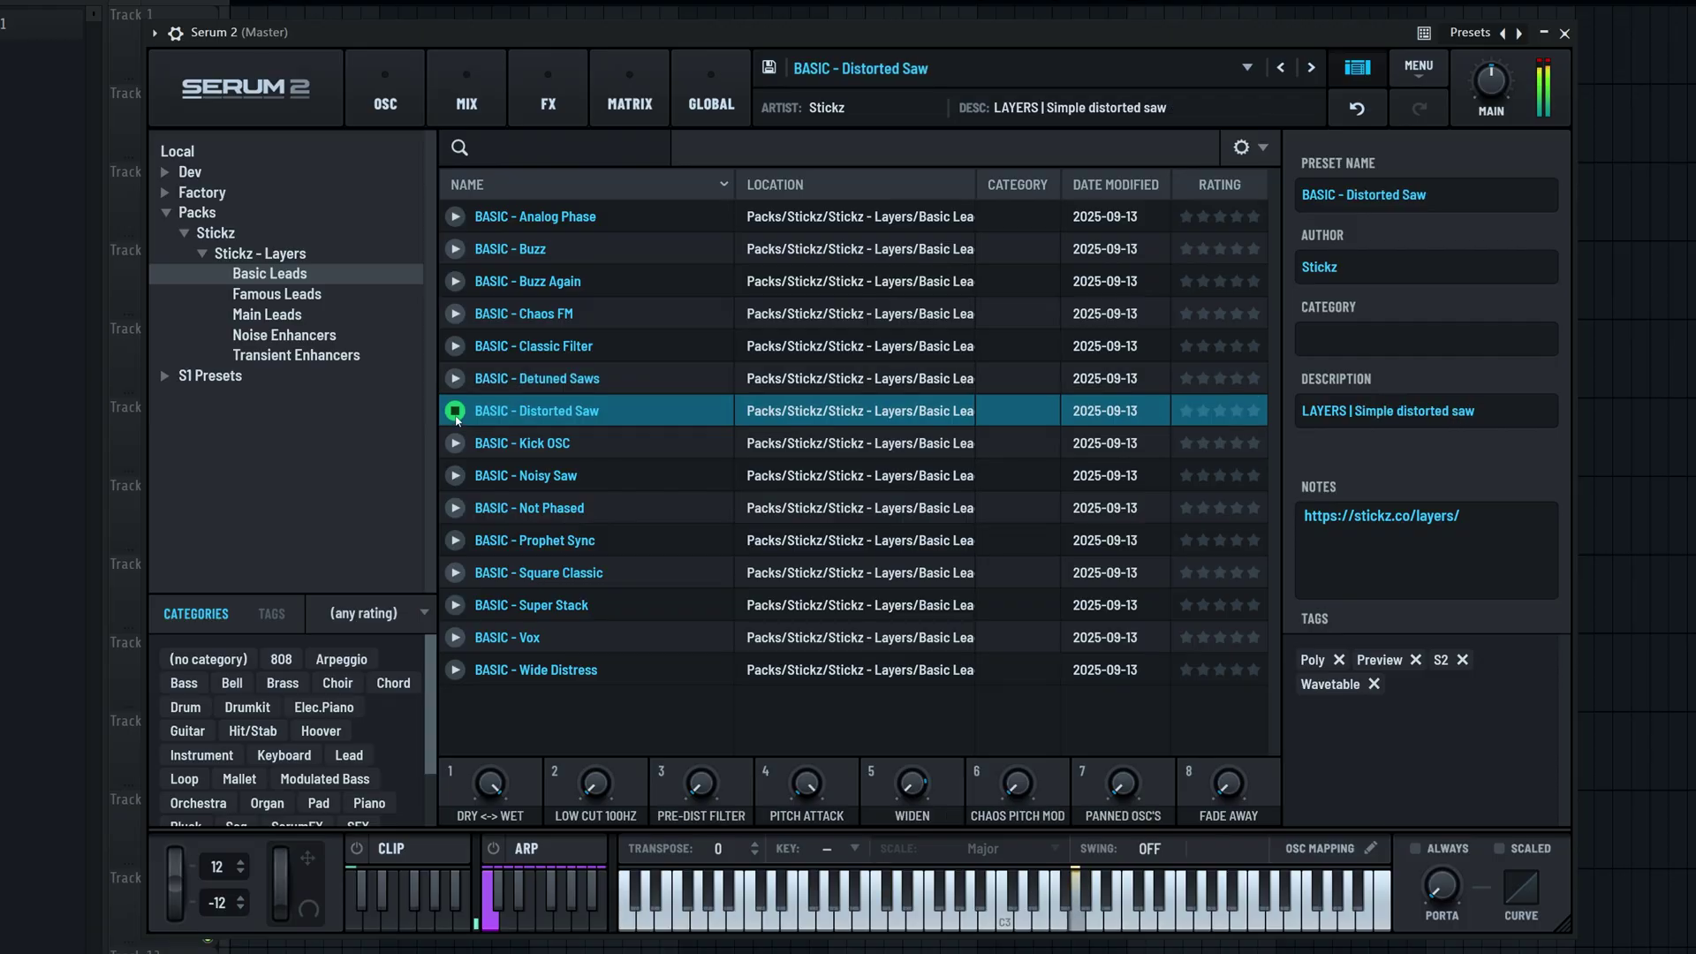
pyautogui.click(455, 477)
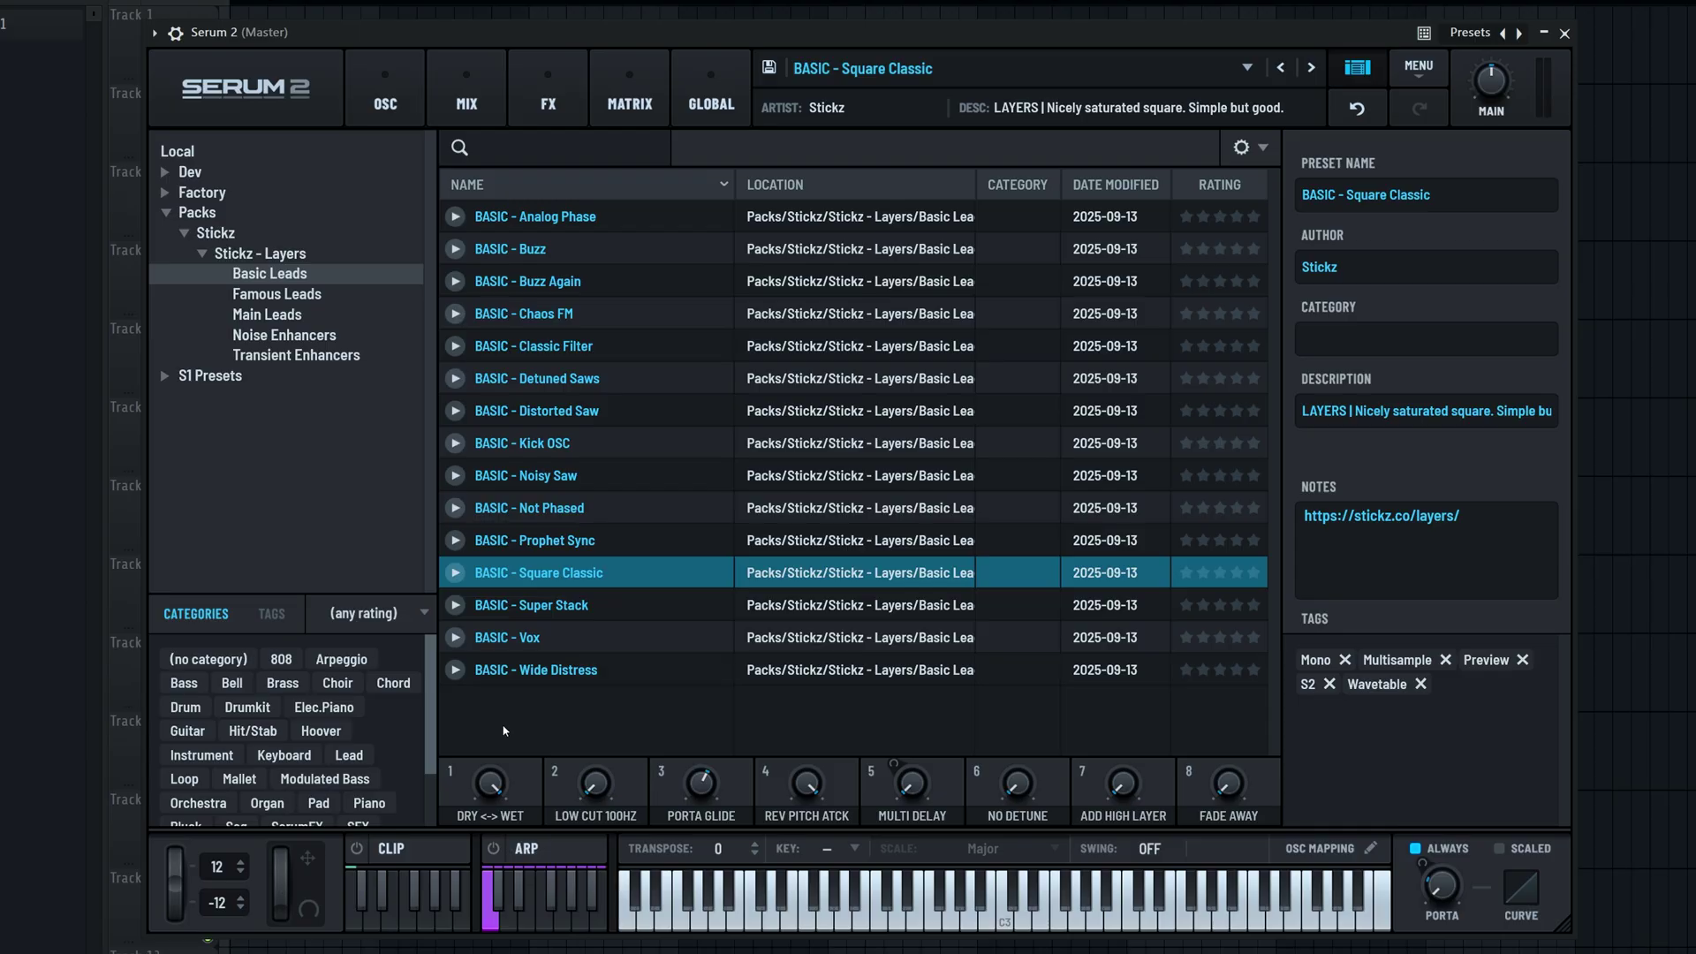
pyautogui.click(455, 670)
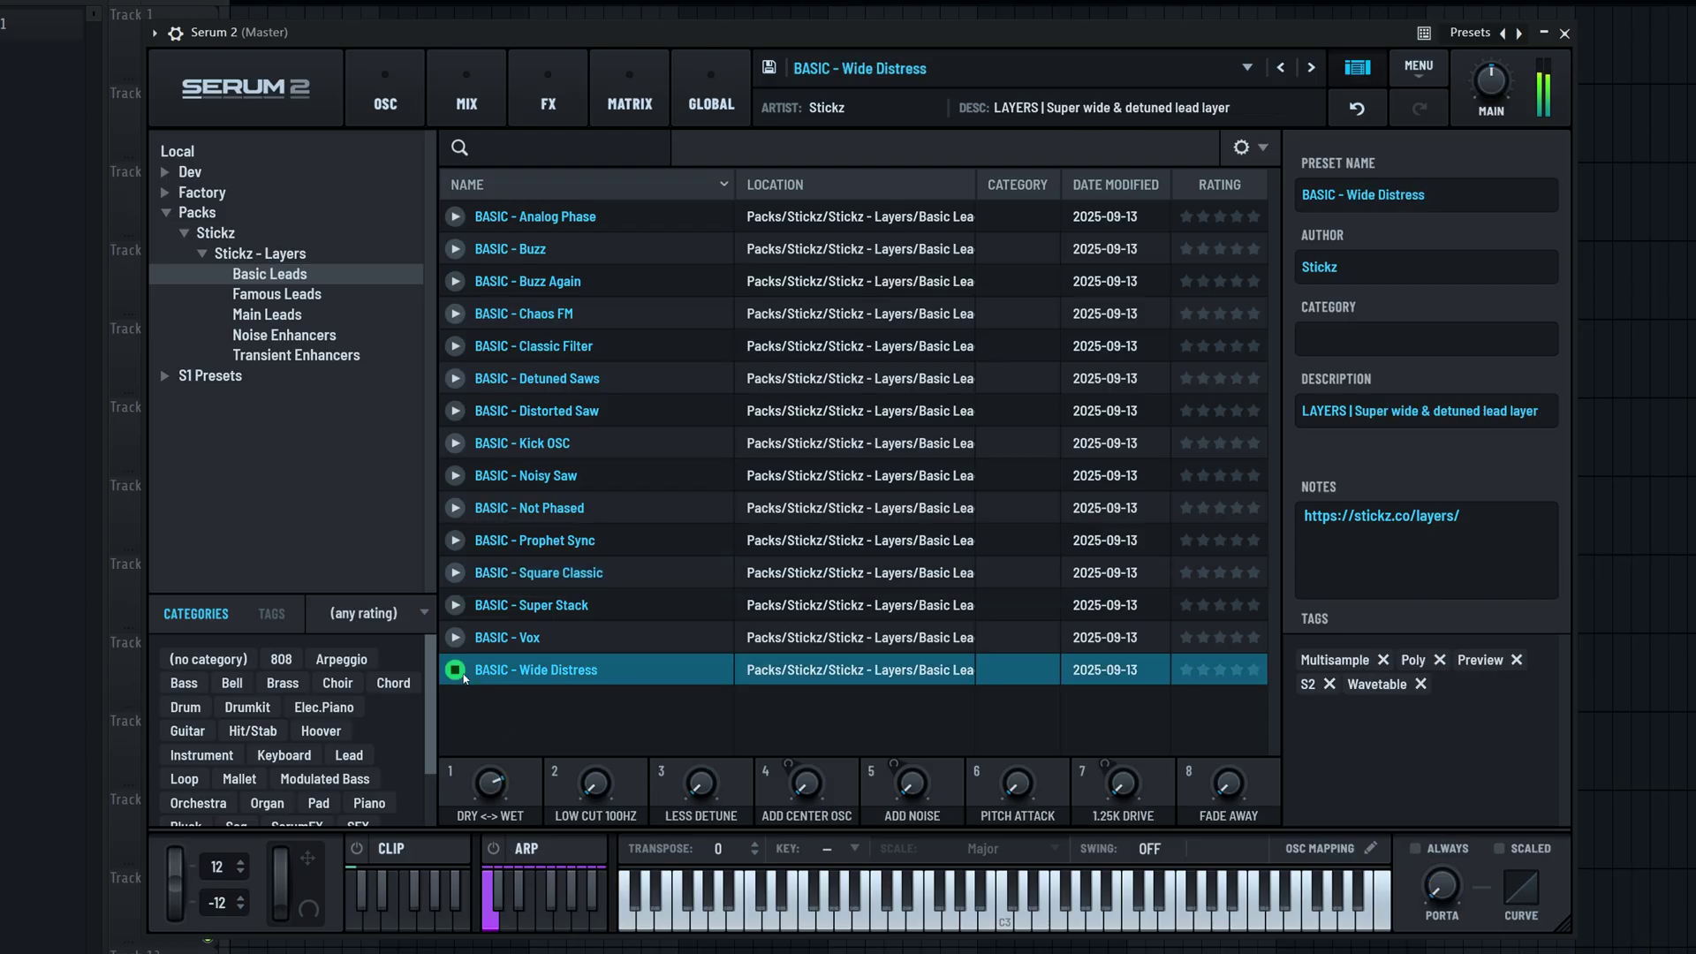
pyautogui.click(392, 878)
pyautogui.click(394, 813)
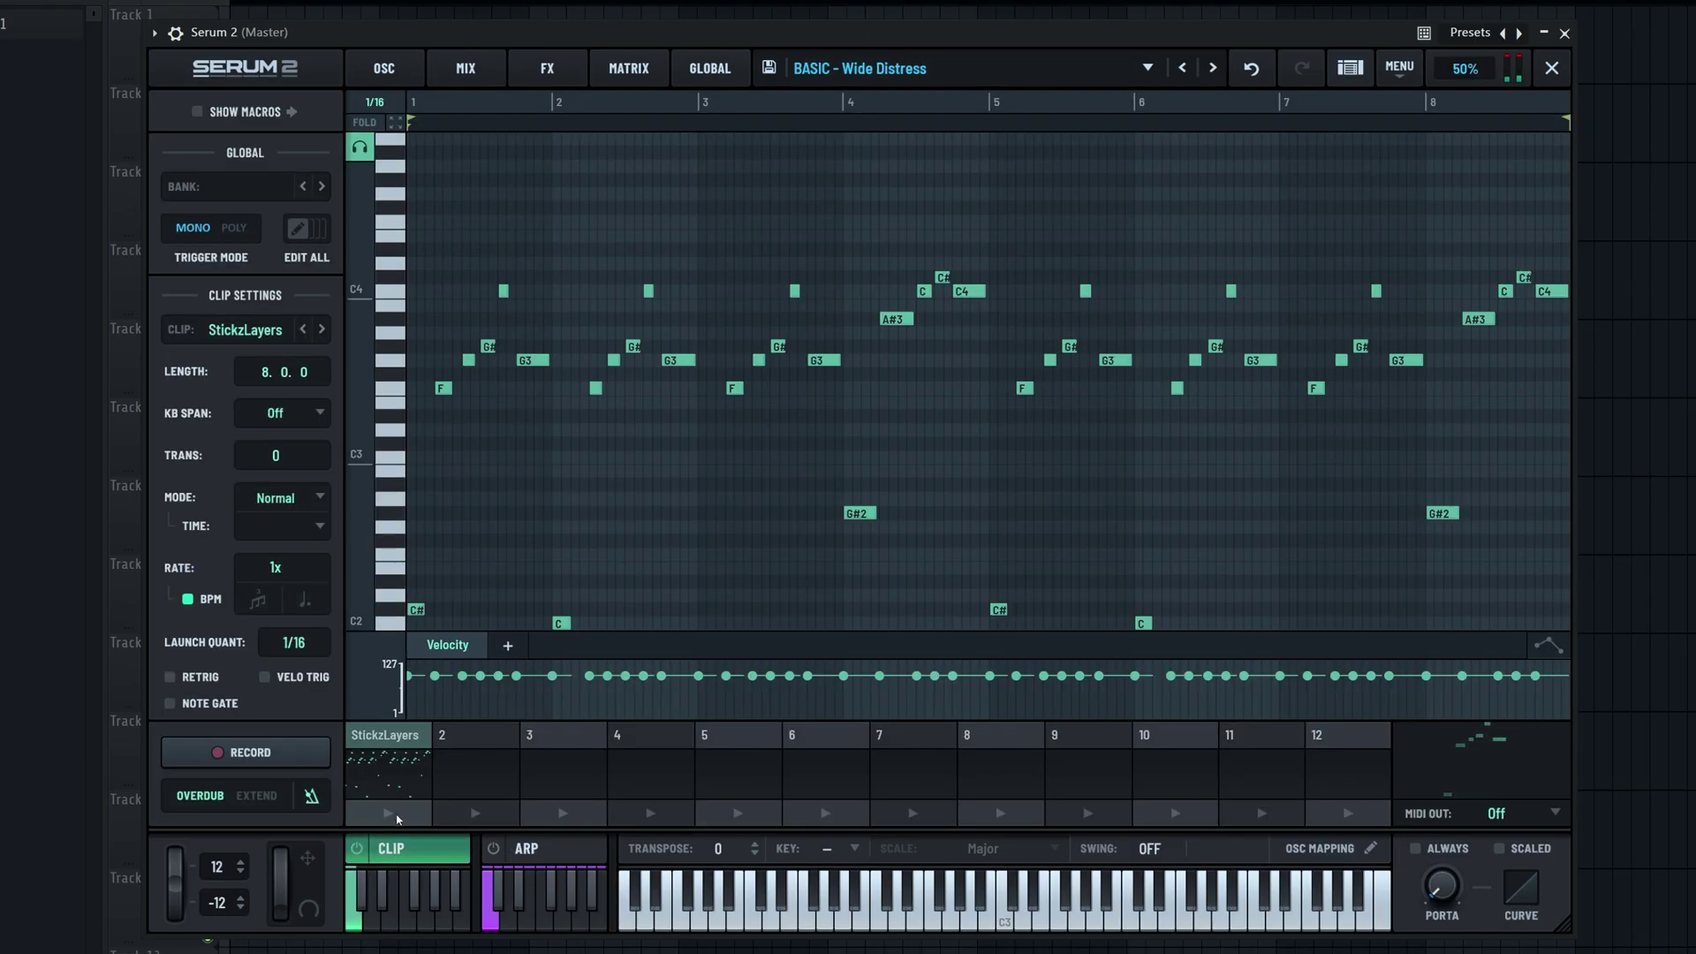
pyautogui.scroll(-3, 990, 376)
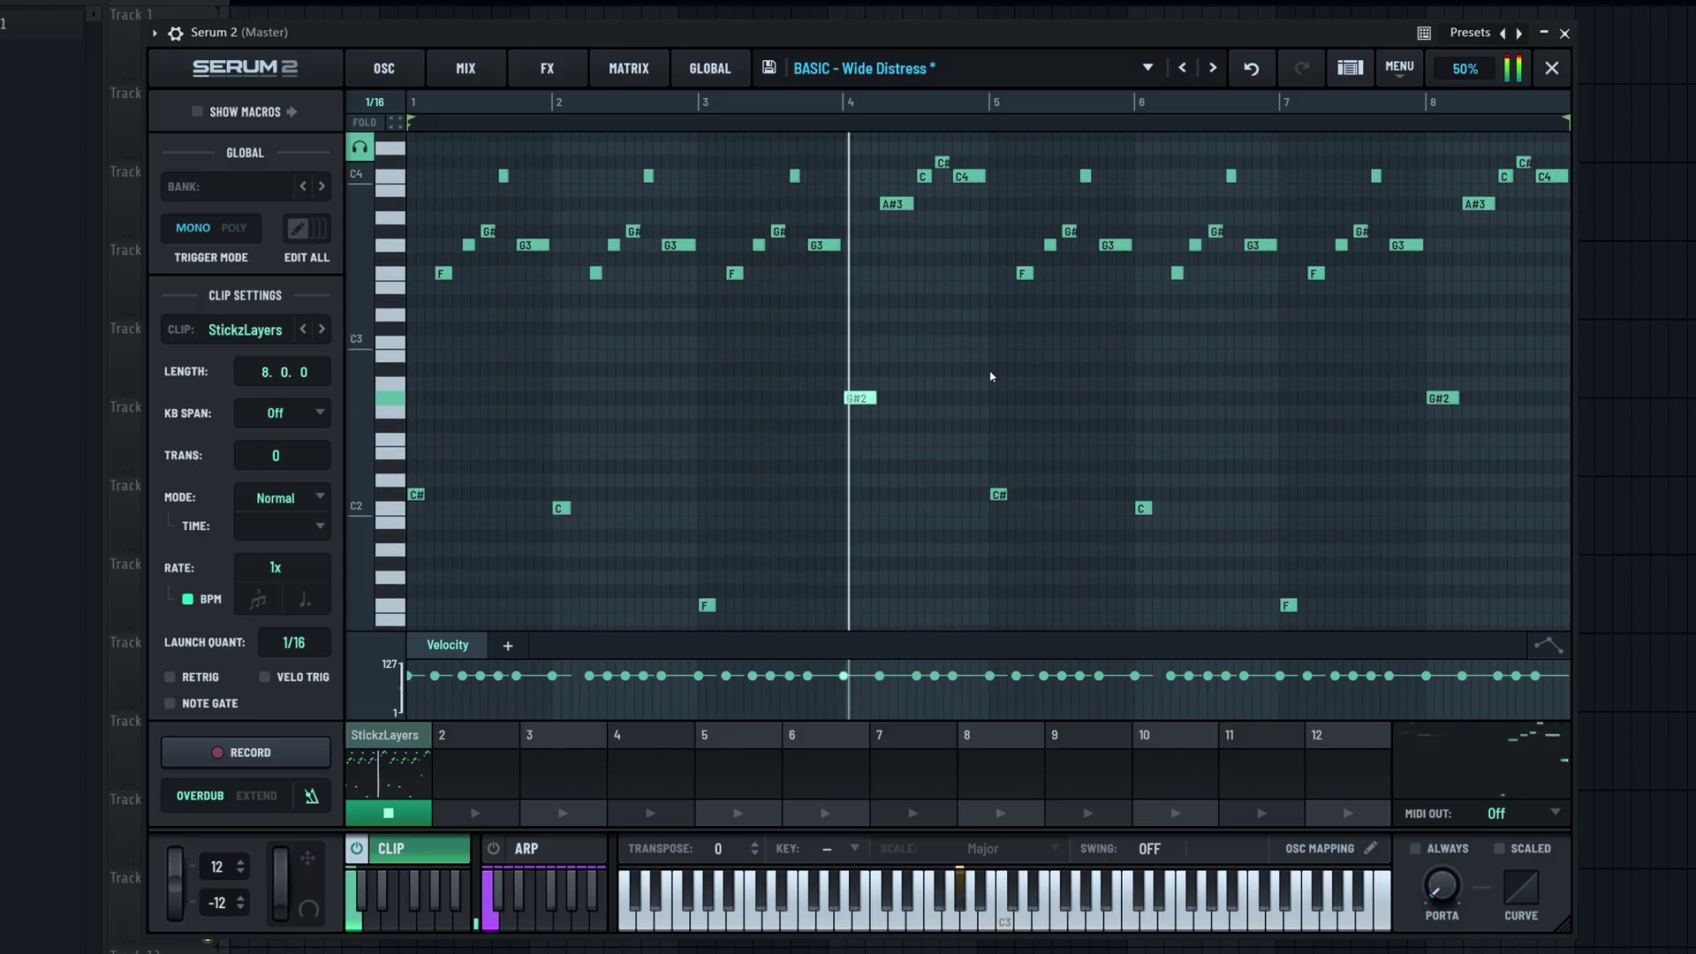
pyautogui.scroll(1, 990, 376)
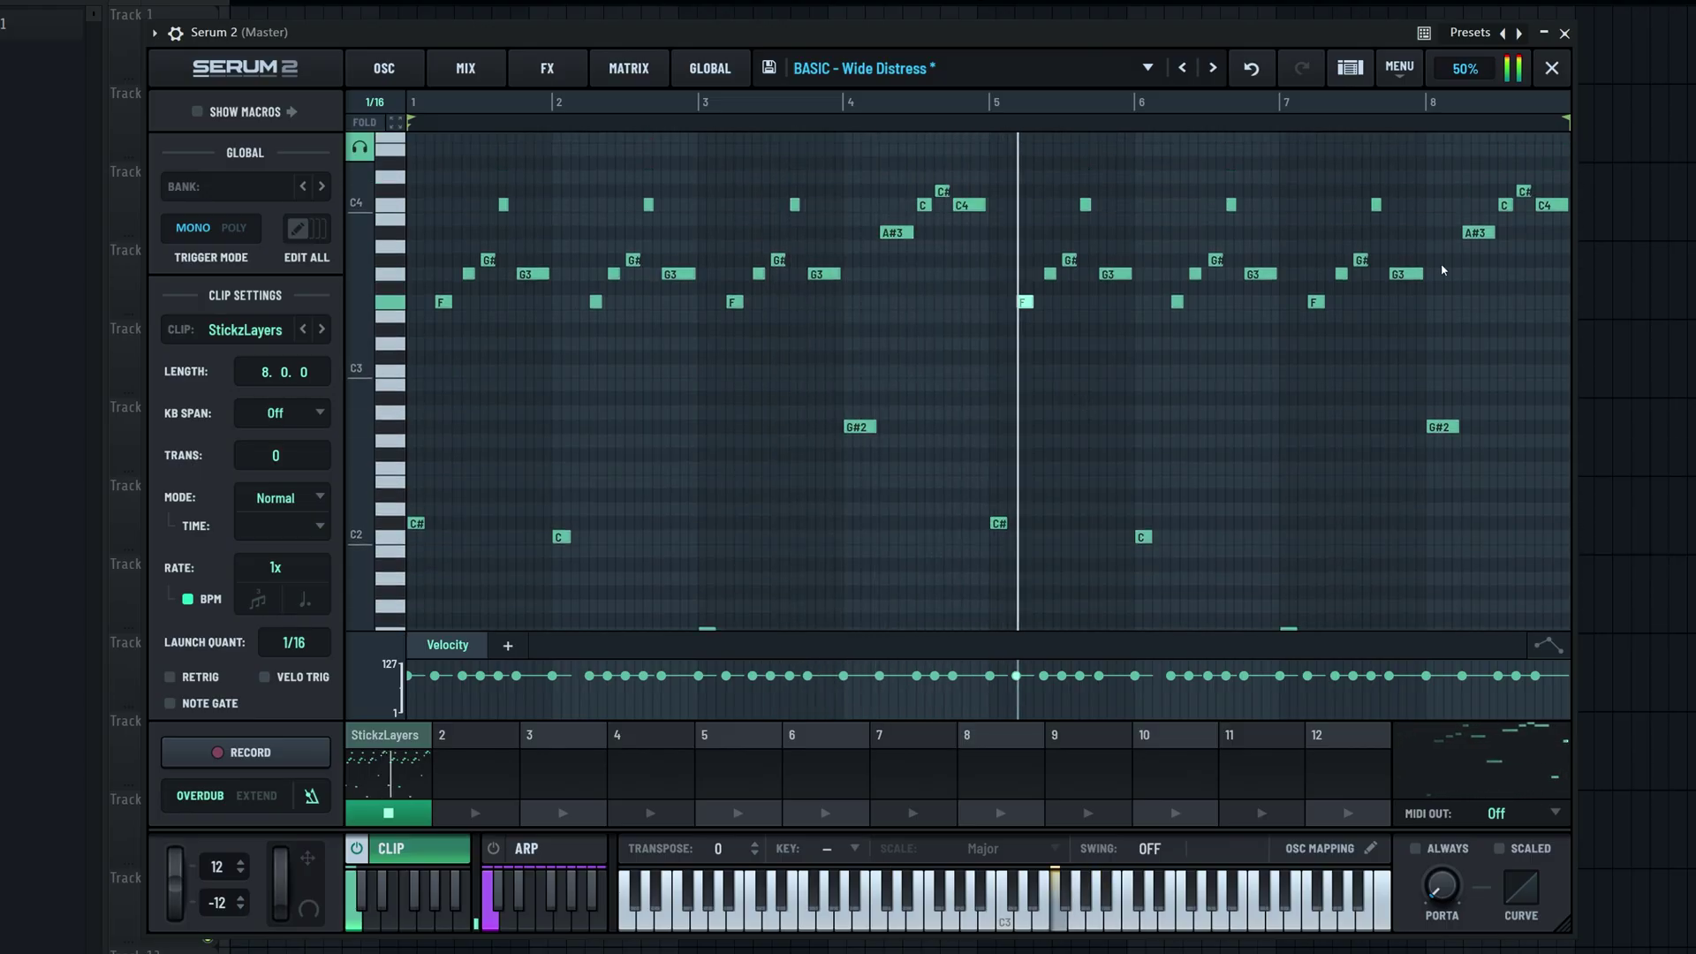
pyautogui.scroll(-1, 897, 333)
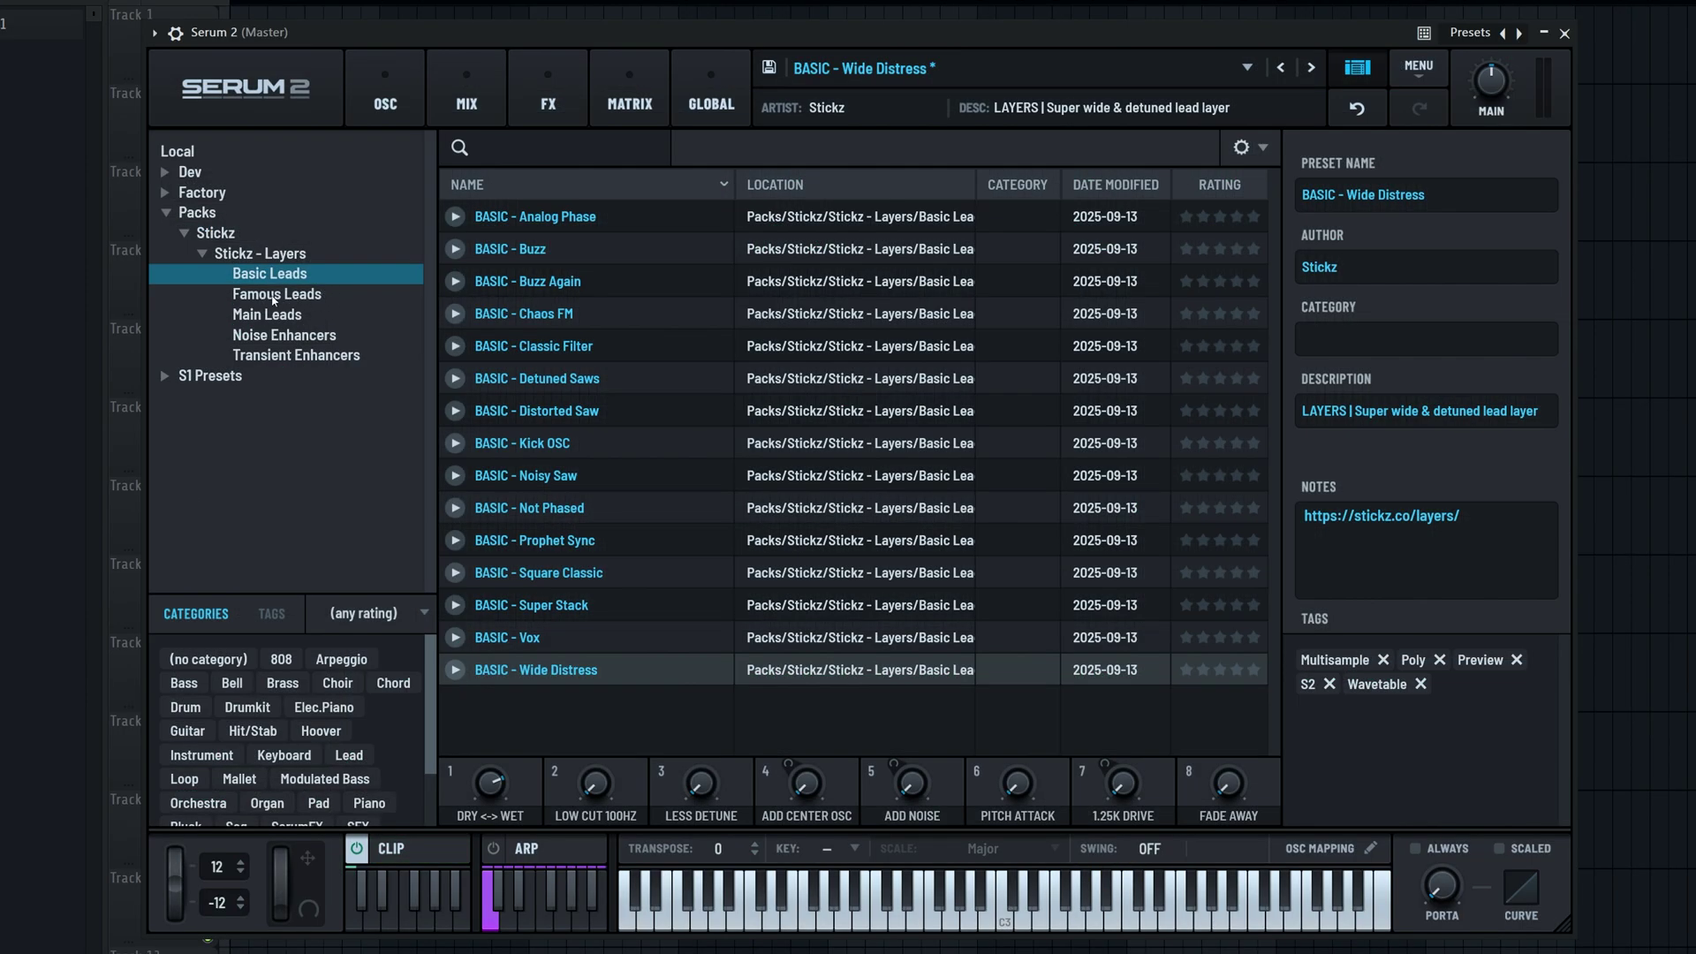
# Open Famous Leads and preview Better Off Alone, Booyah, Dashstar and Electric Elephants
pyautogui.click(279, 298)
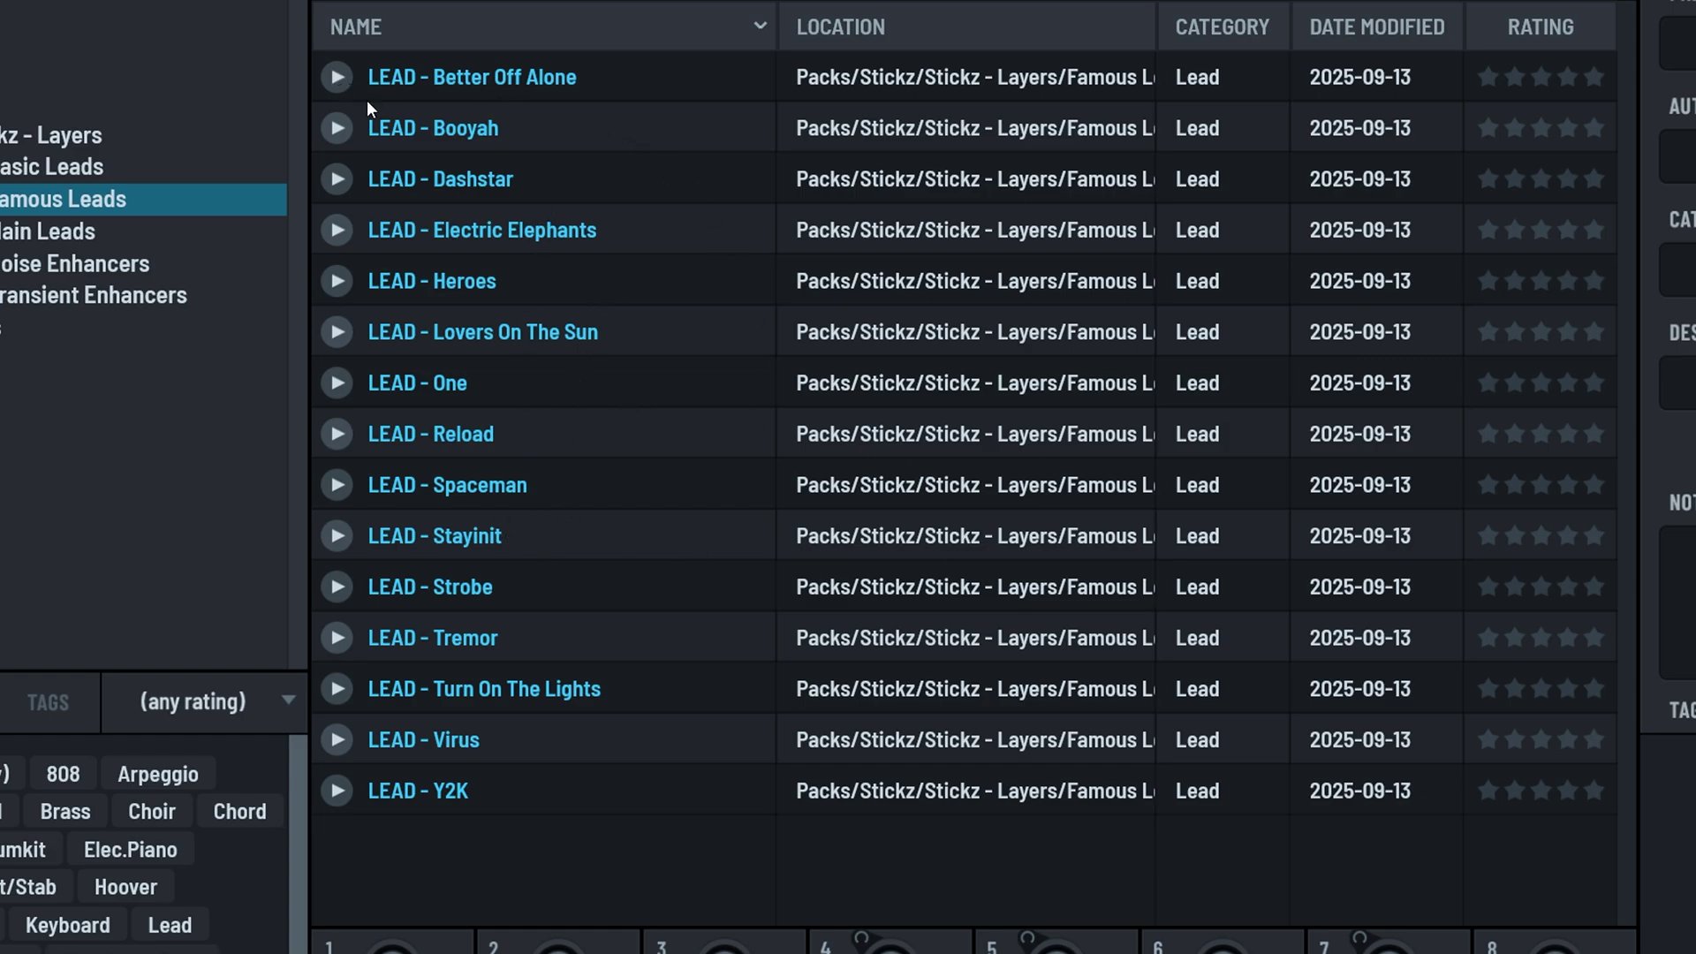
pyautogui.click(650, 81)
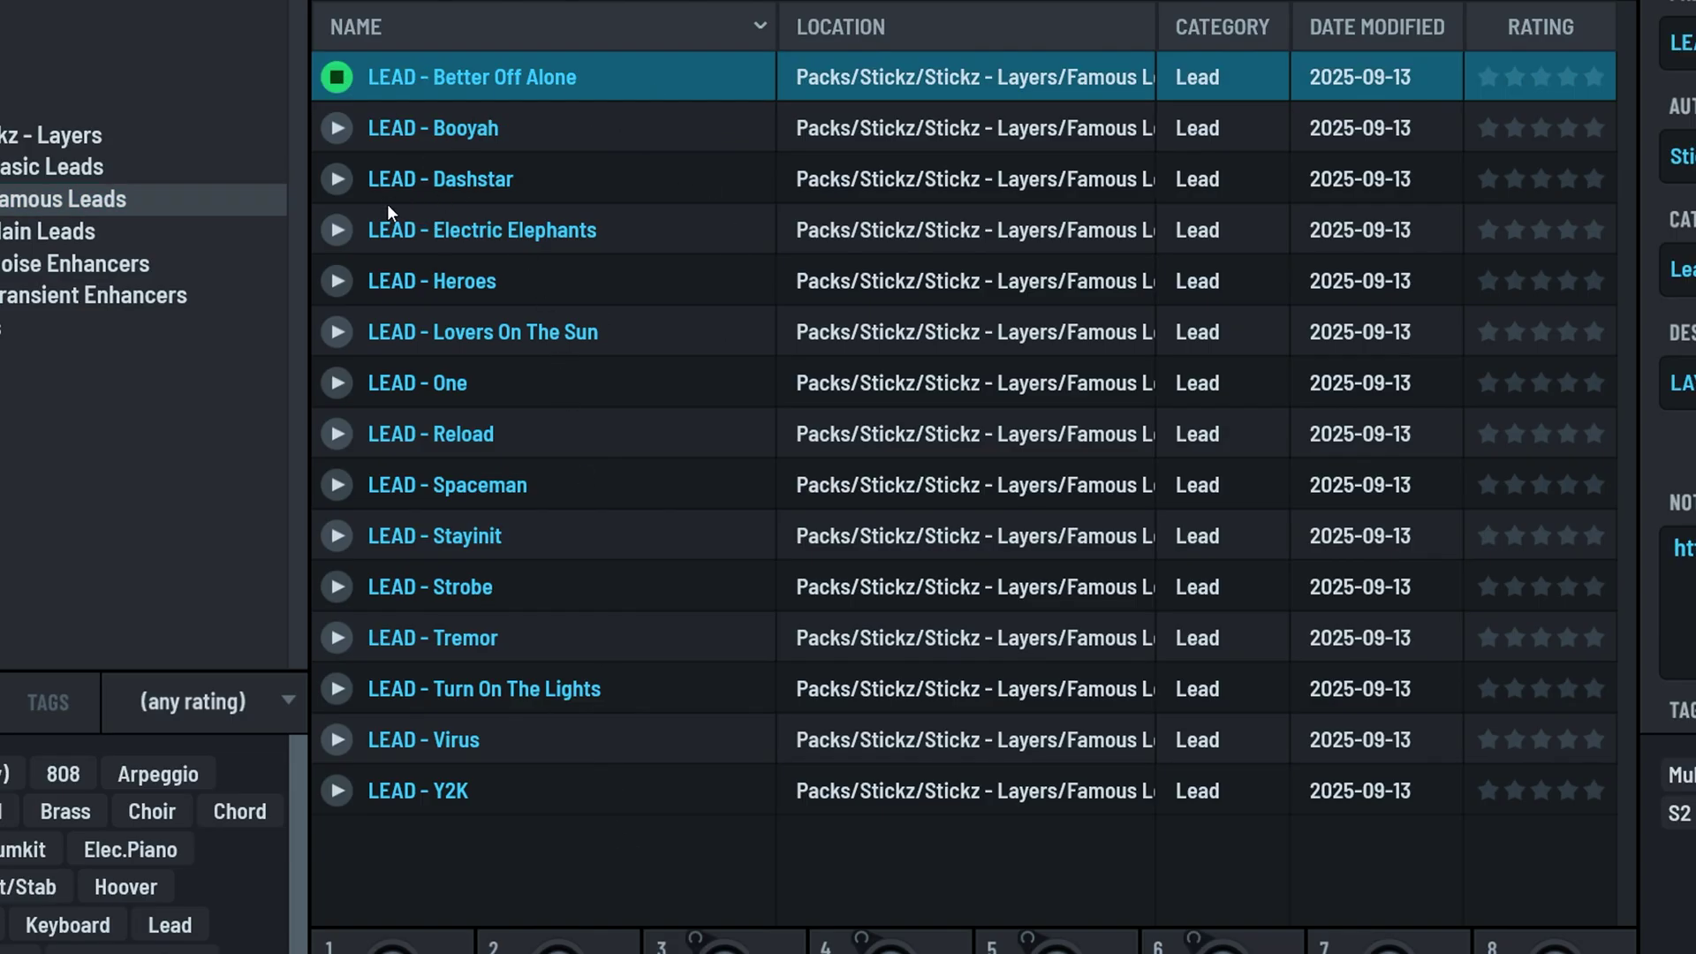
pyautogui.click(338, 129)
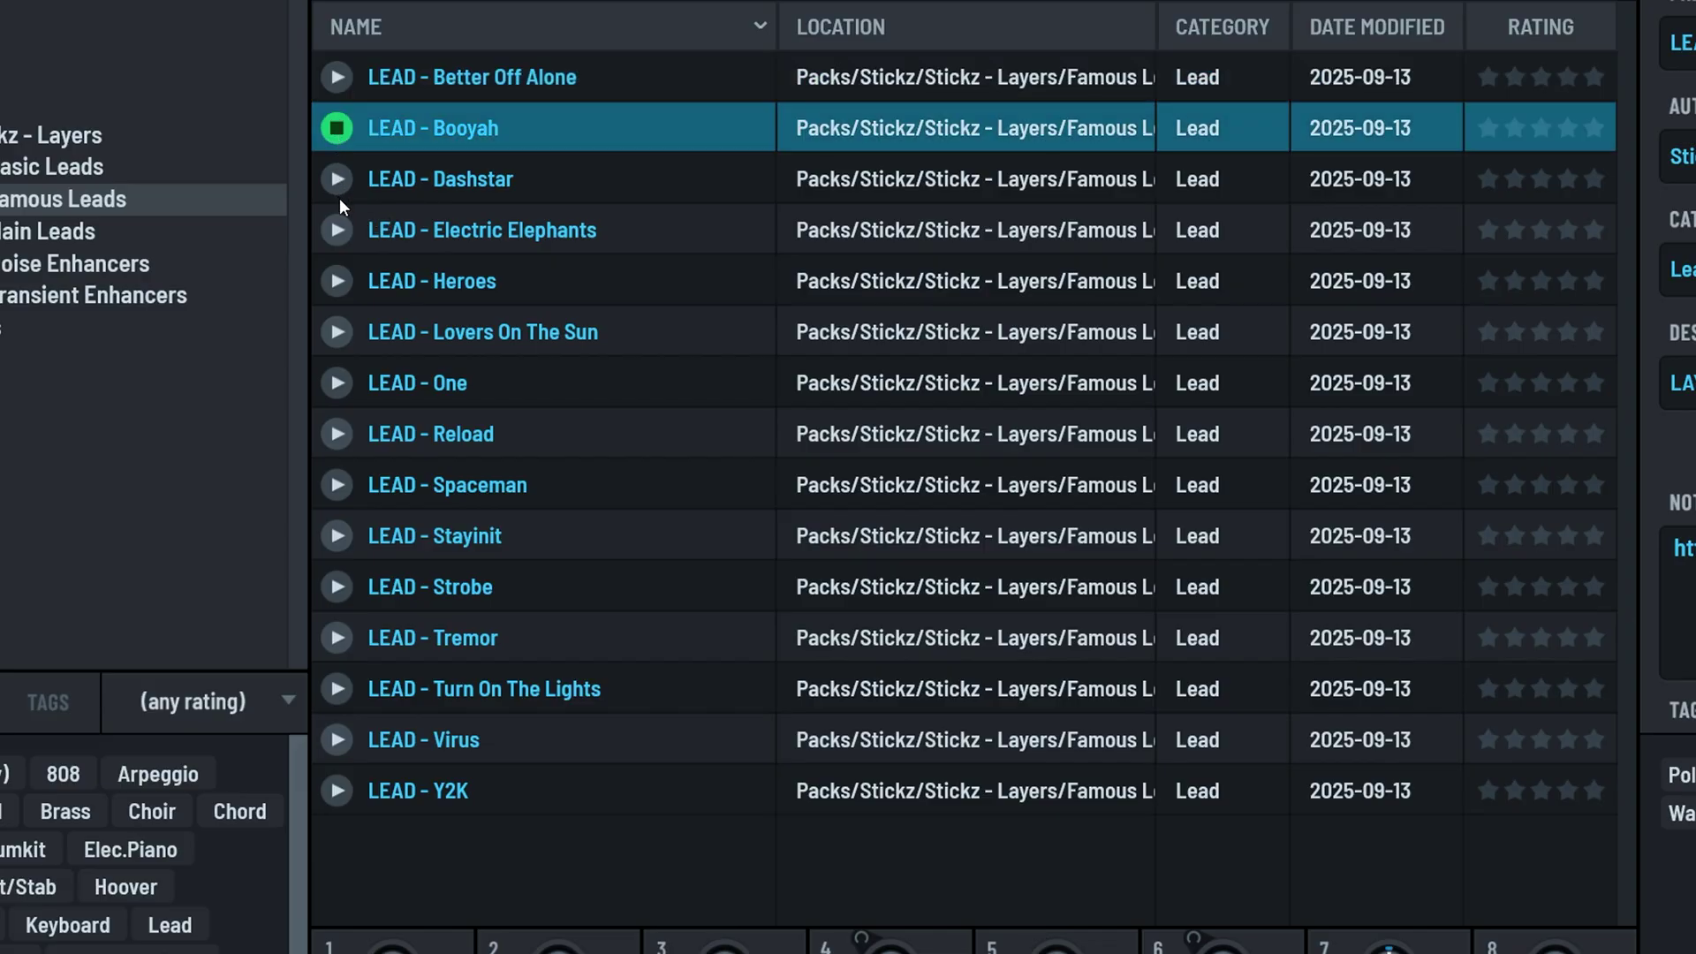
pyautogui.click(339, 180)
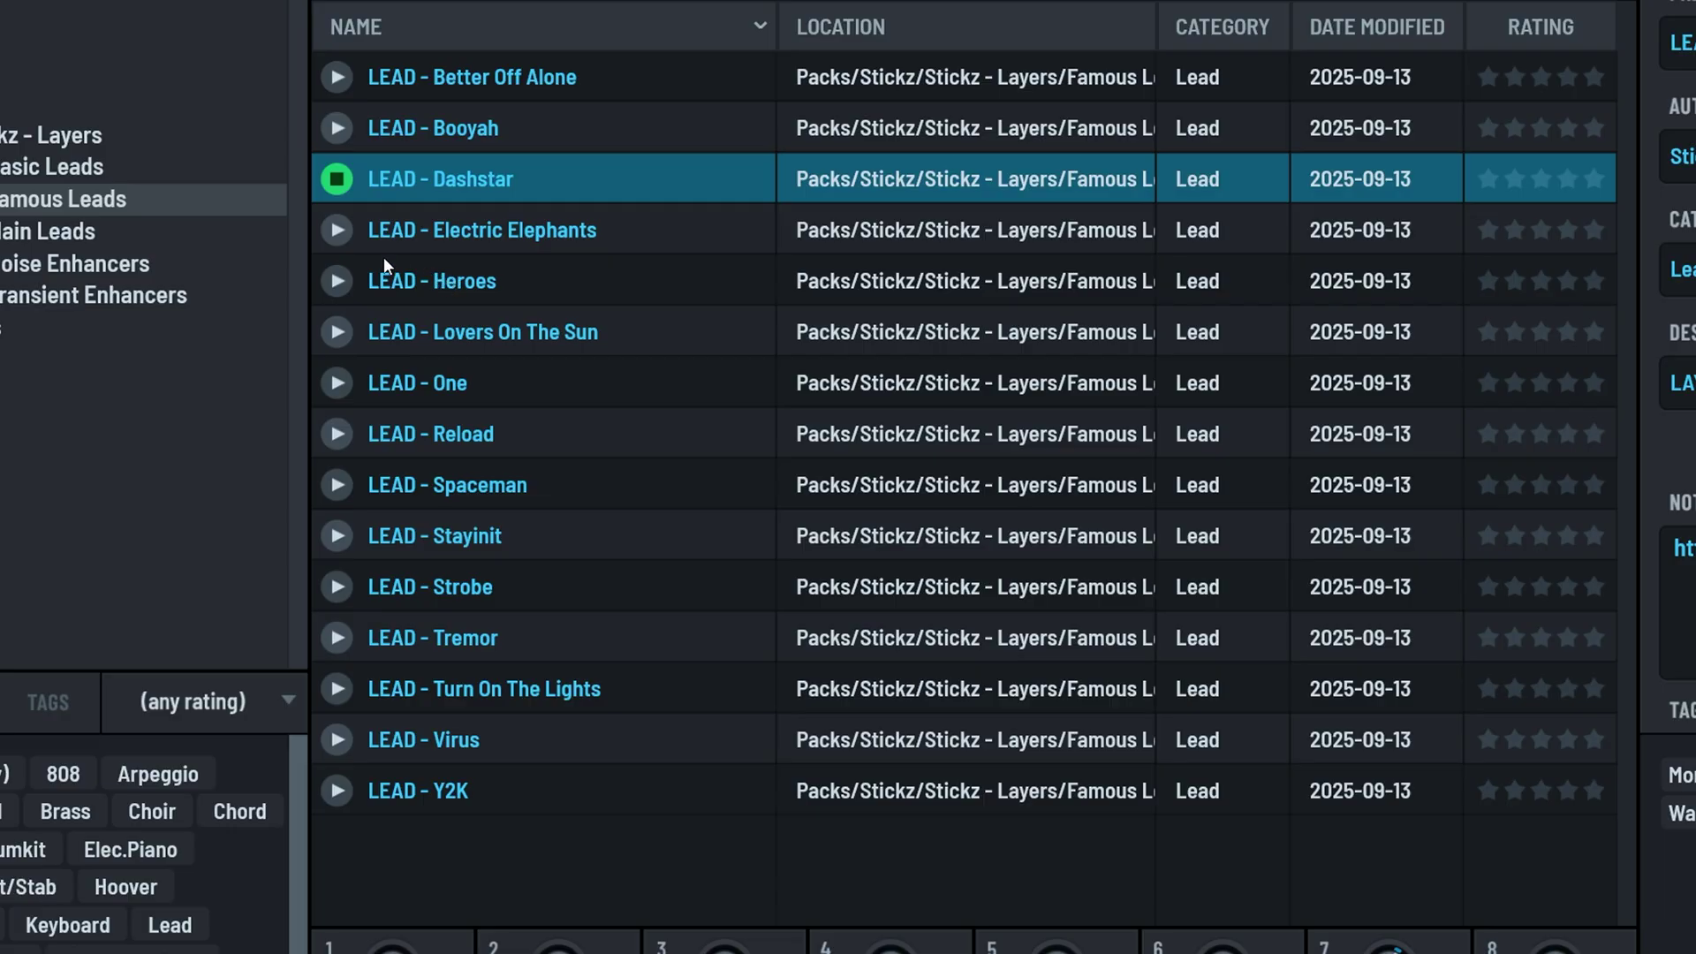
pyautogui.click(339, 233)
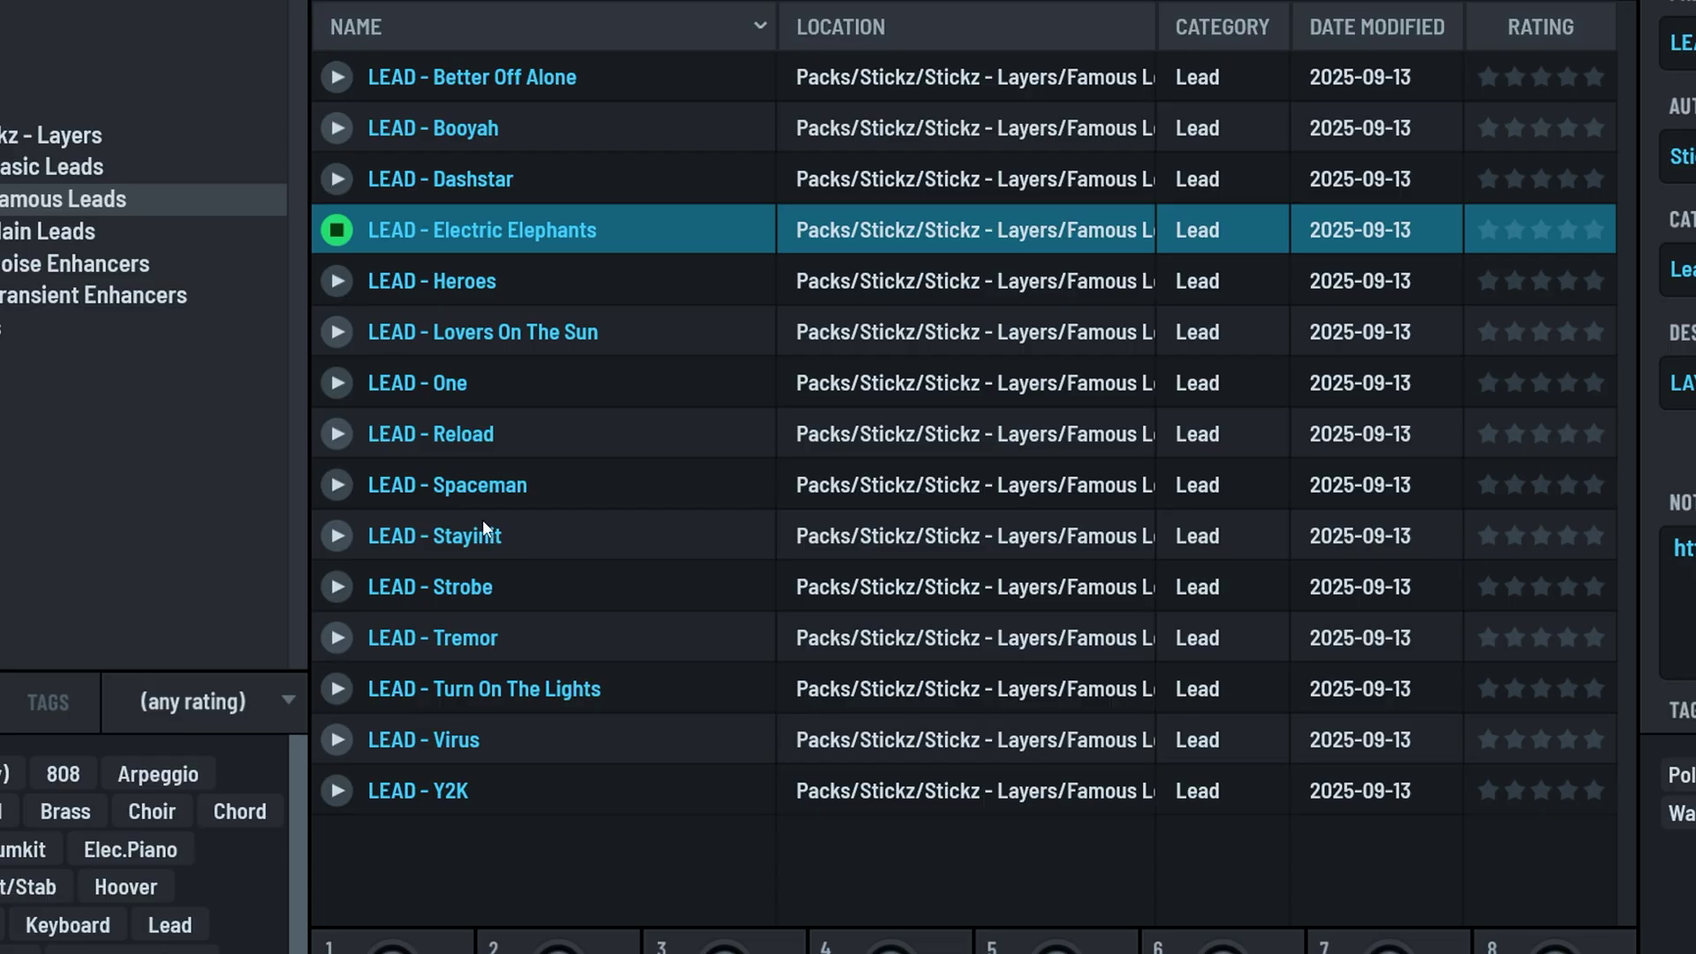
# Preview LEAD presets Lovers On The Sun, One, Tremor, Turn On The Lights and Virus
pyautogui.click(339, 332)
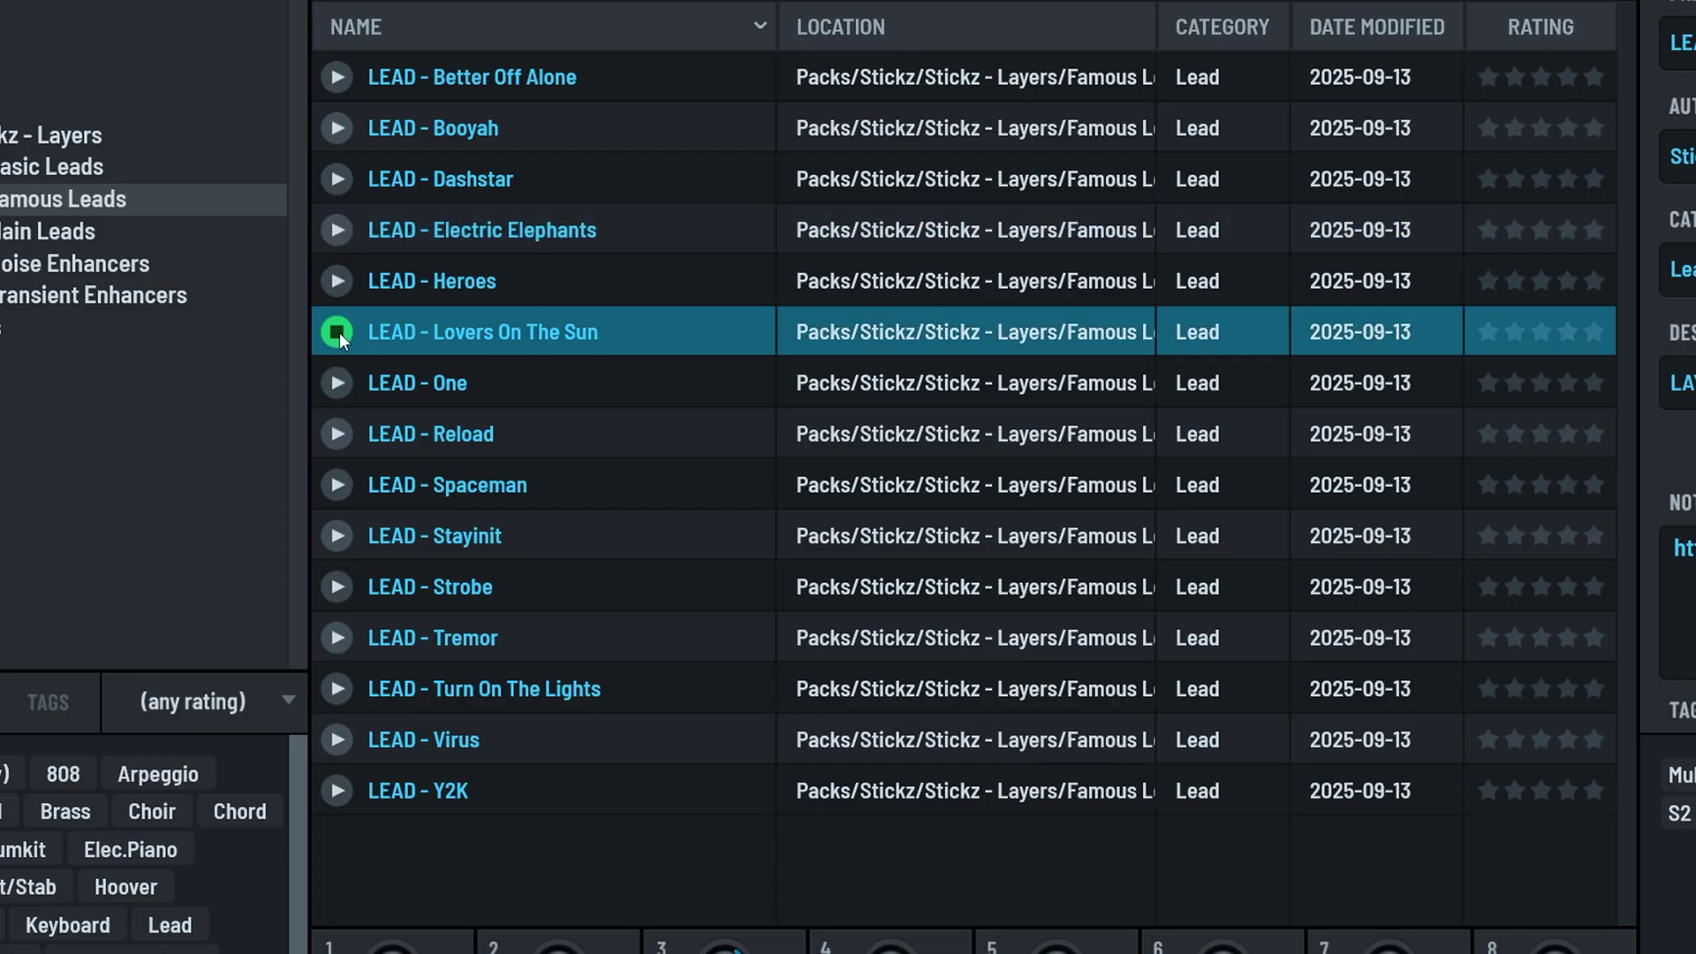
pyautogui.click(337, 385)
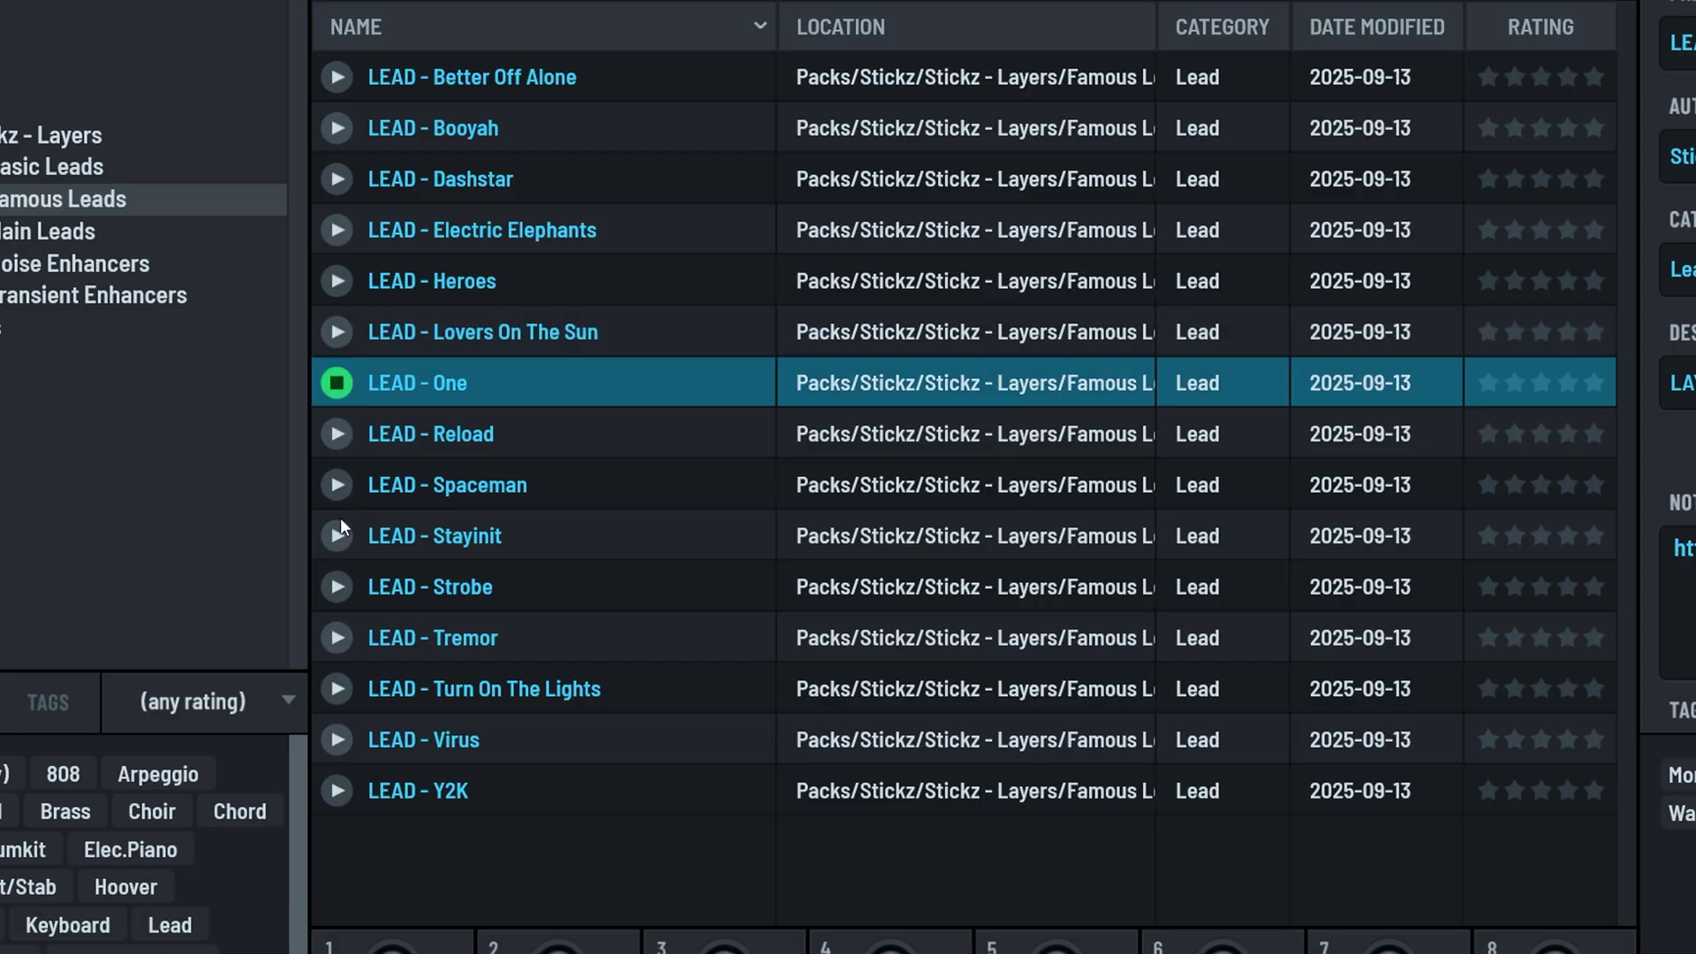
pyautogui.click(339, 637)
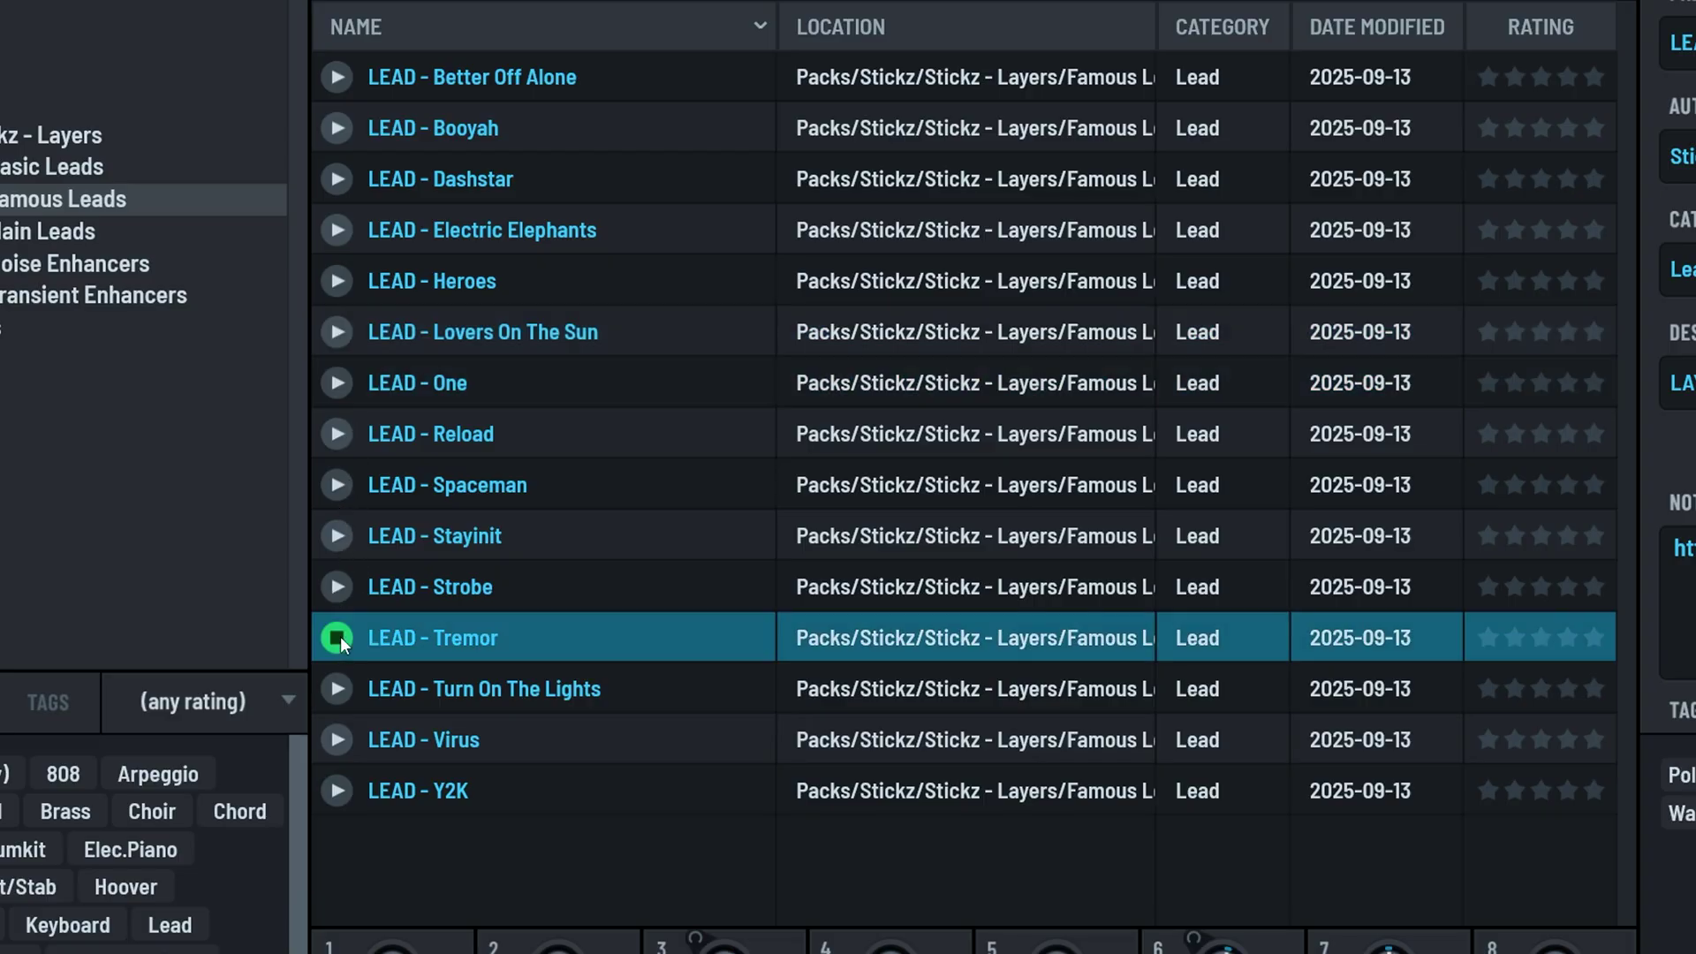
pyautogui.click(343, 691)
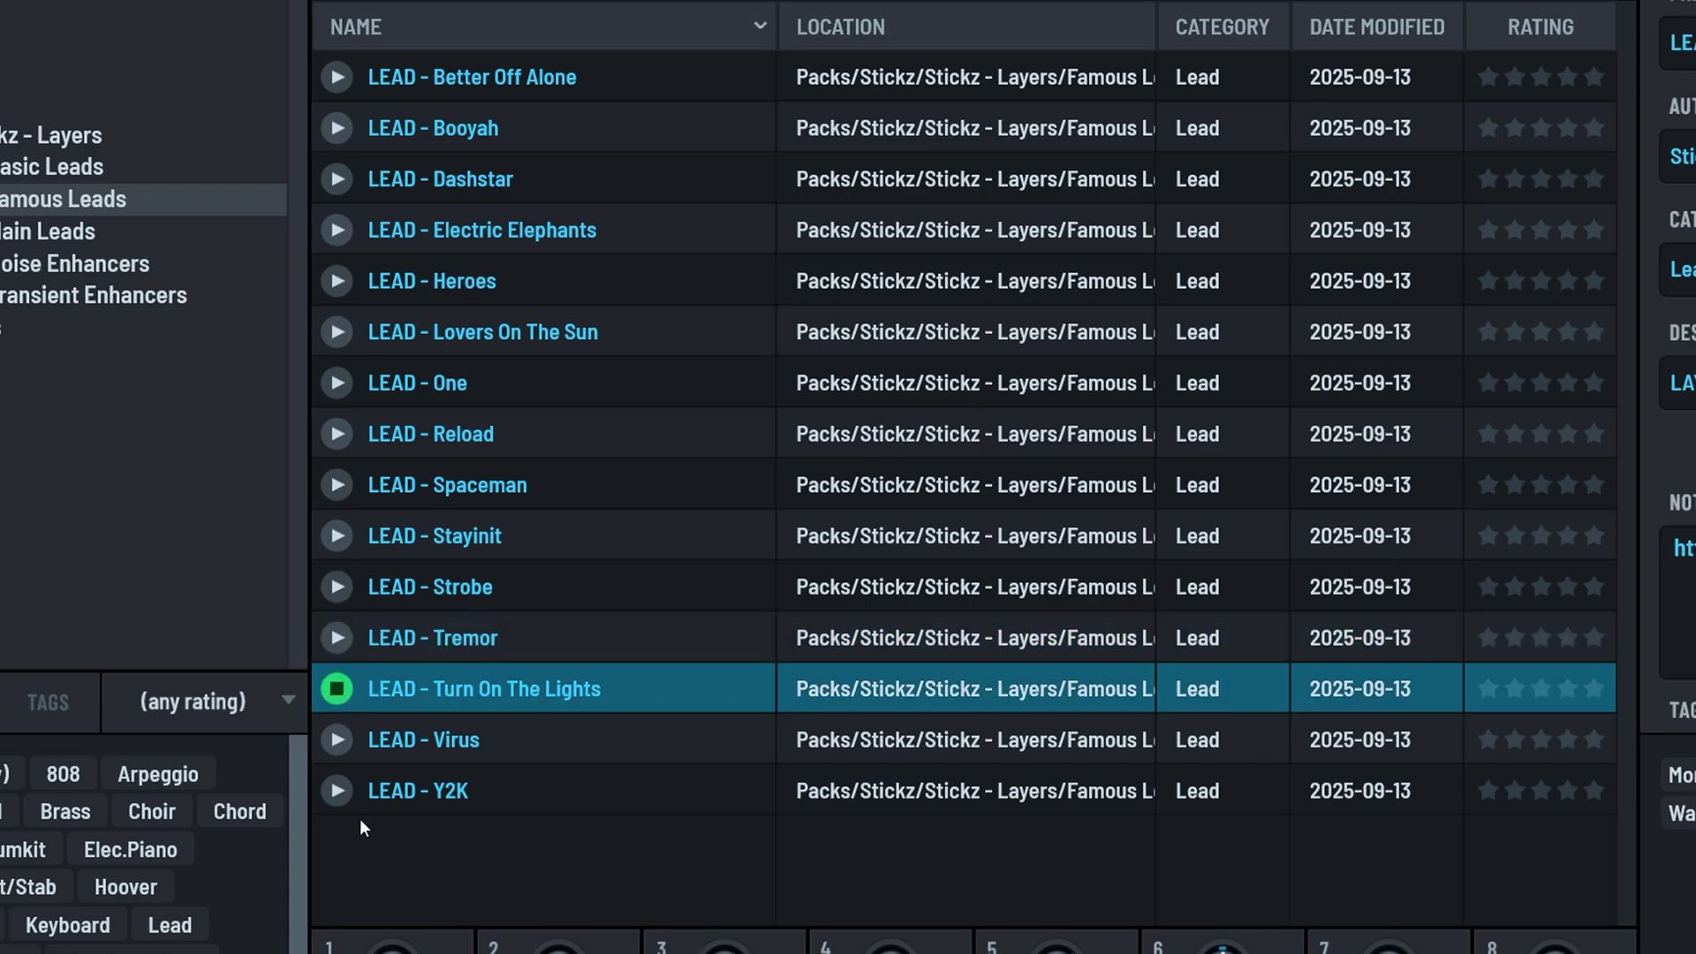
pyautogui.click(341, 742)
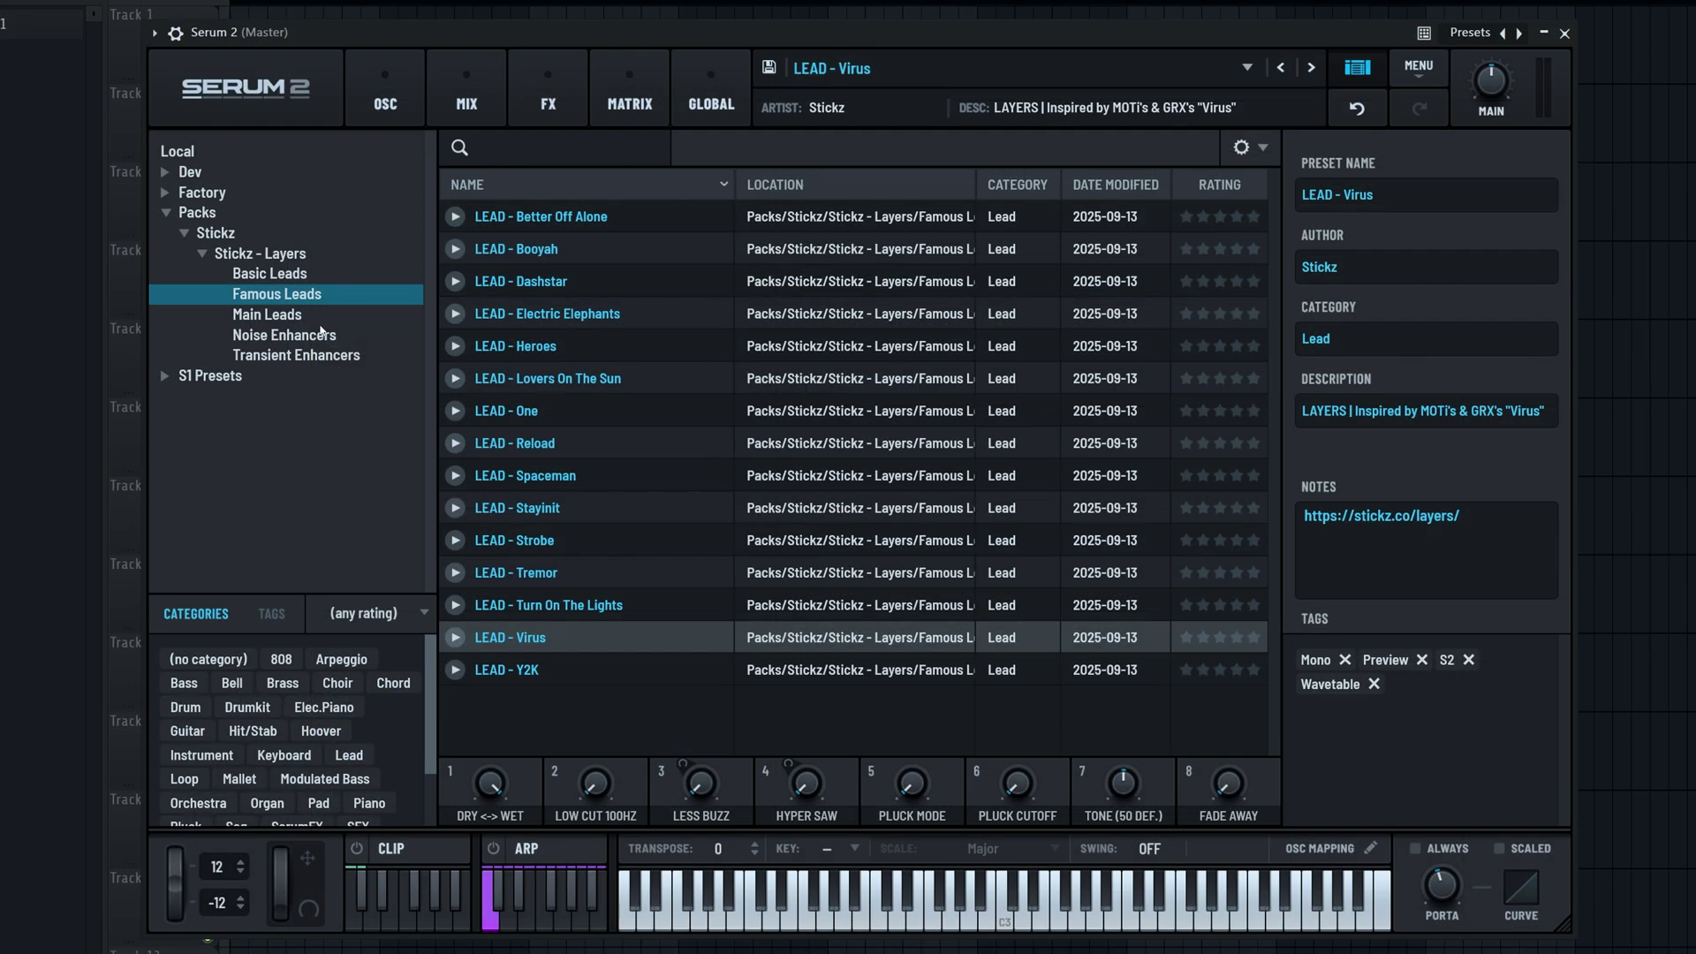
# Open Main Leads and preview Arctic, Dark Saws, Dirt, Disperse, Dynamo, Evil and Exo
pyautogui.click(298, 316)
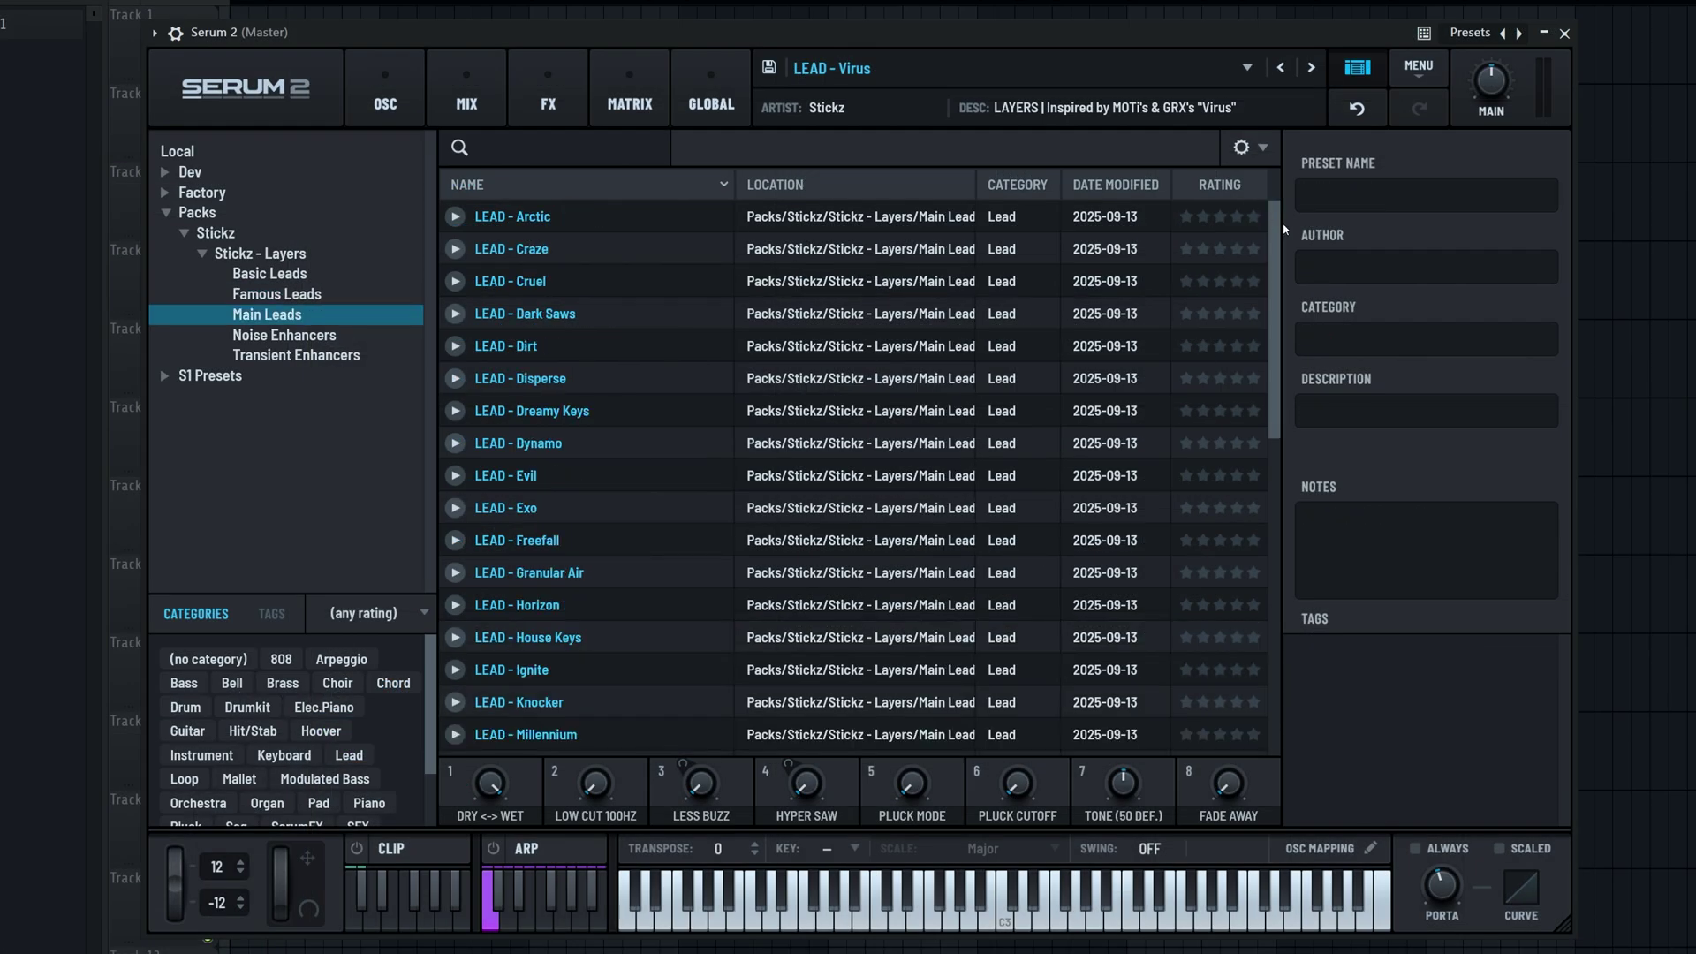
pyautogui.moveTo(1275, 239); pyautogui.dragTo(1266, 181)
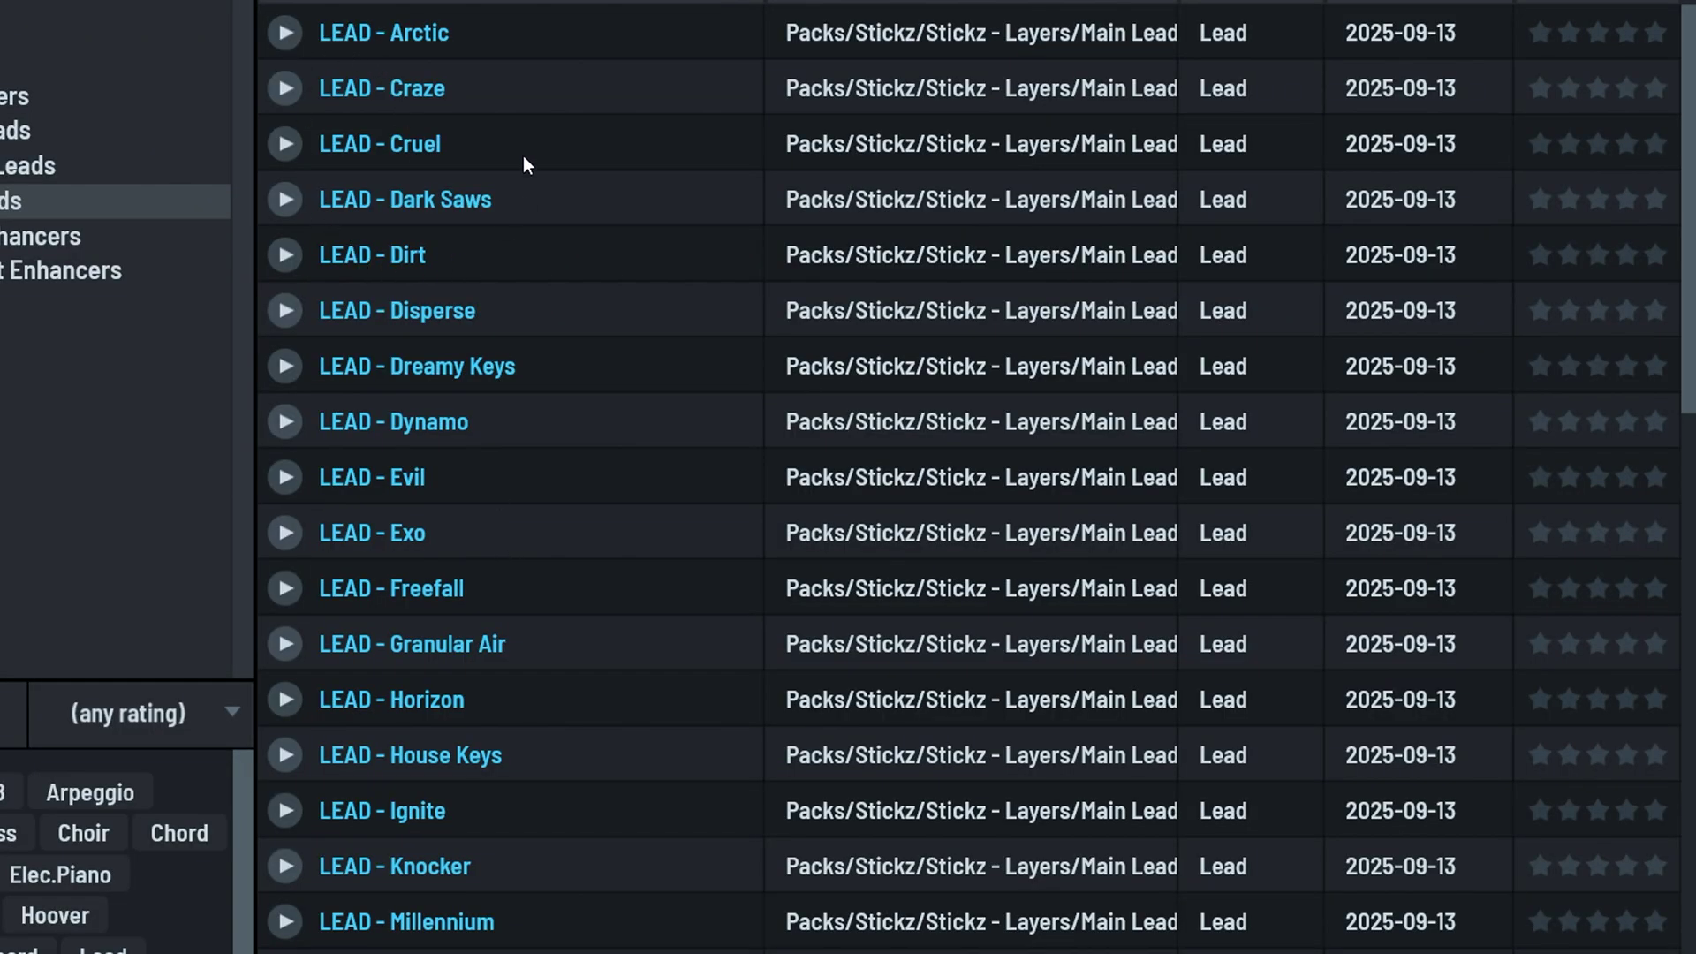
pyautogui.click(286, 34)
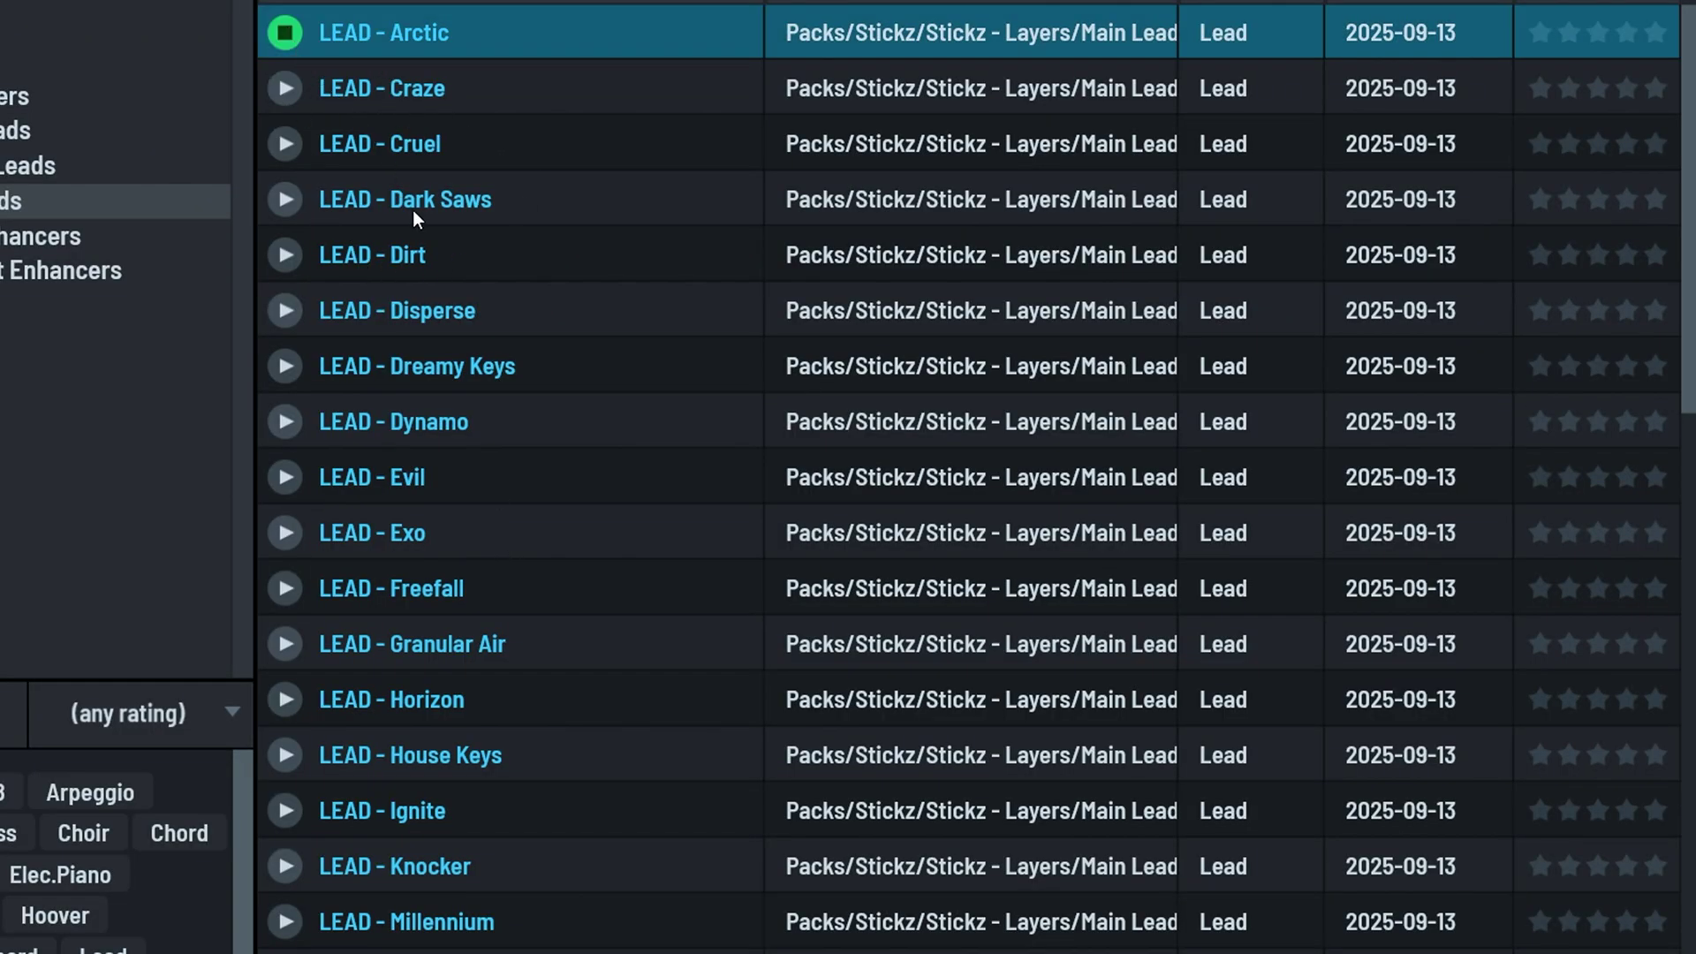
pyautogui.click(286, 201)
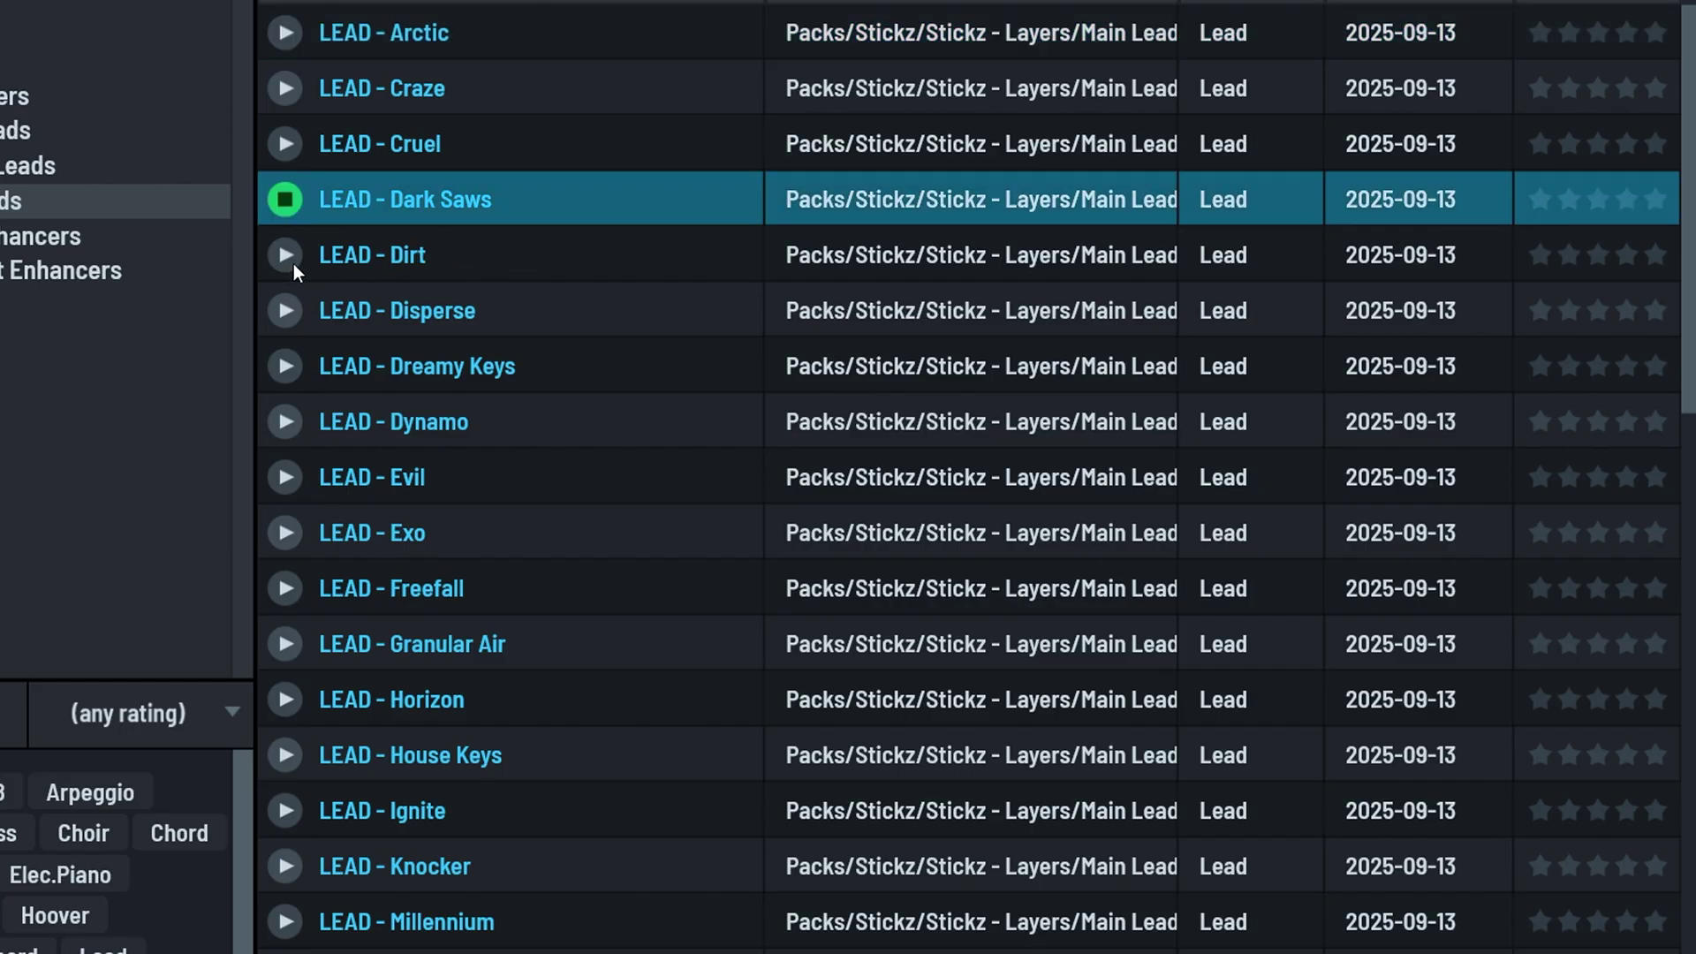
pyautogui.click(293, 263)
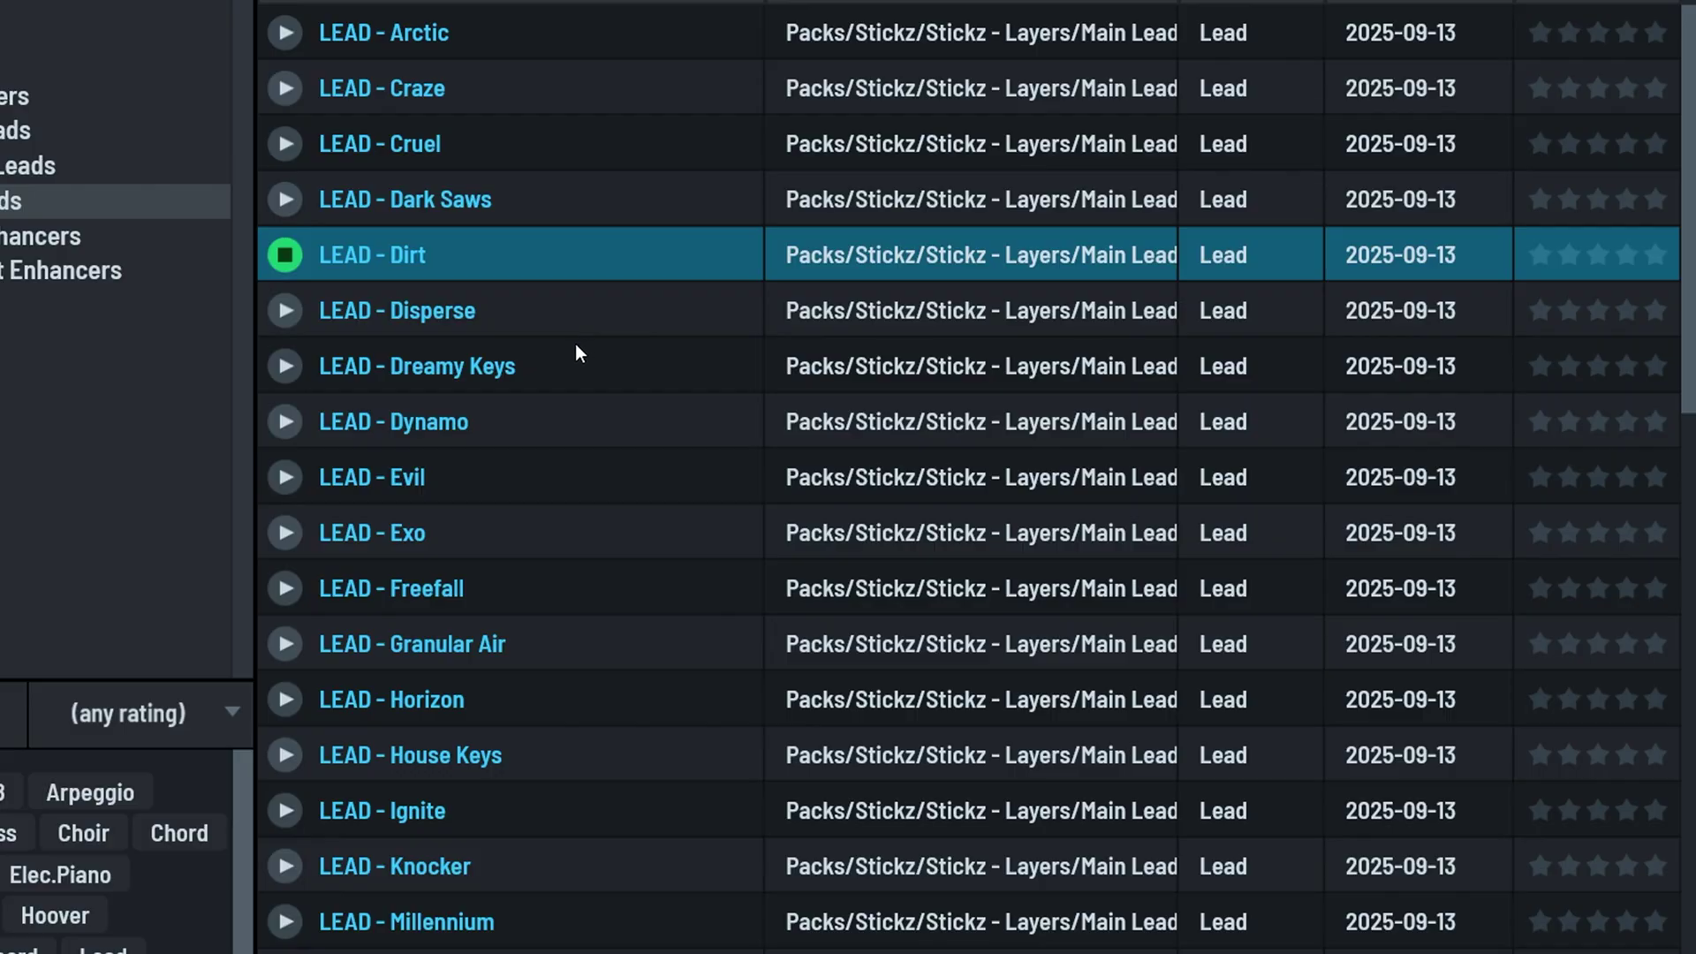
pyautogui.click(290, 316)
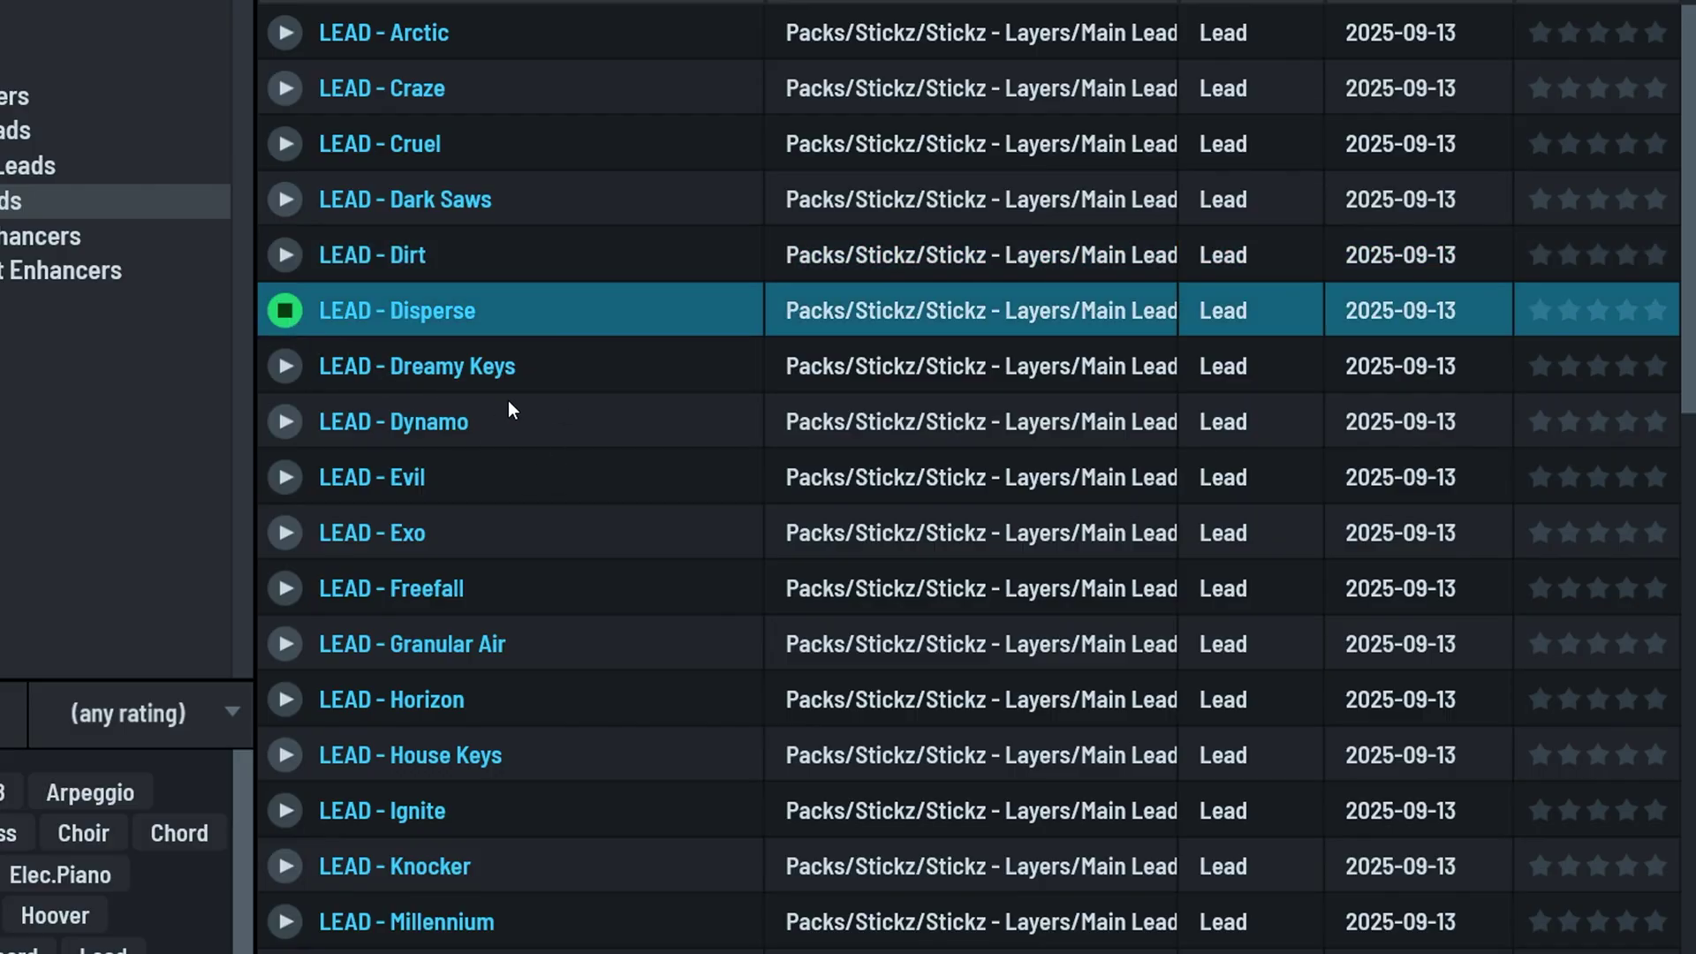
pyautogui.click(294, 428)
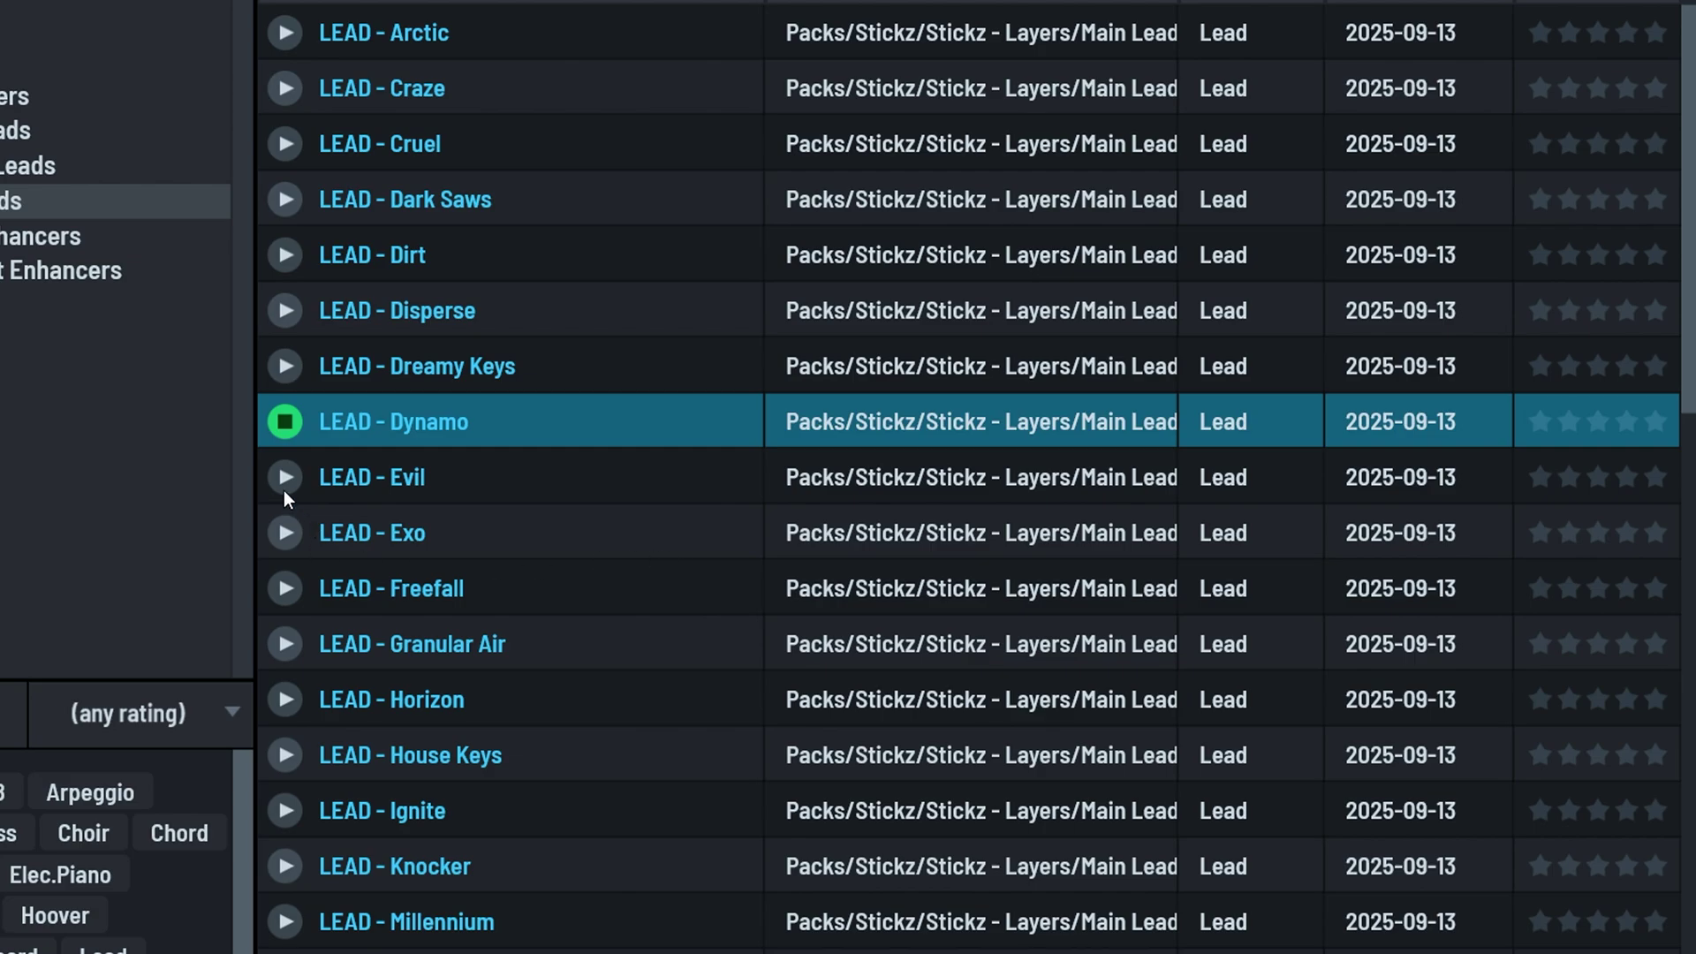
pyautogui.press('Down')
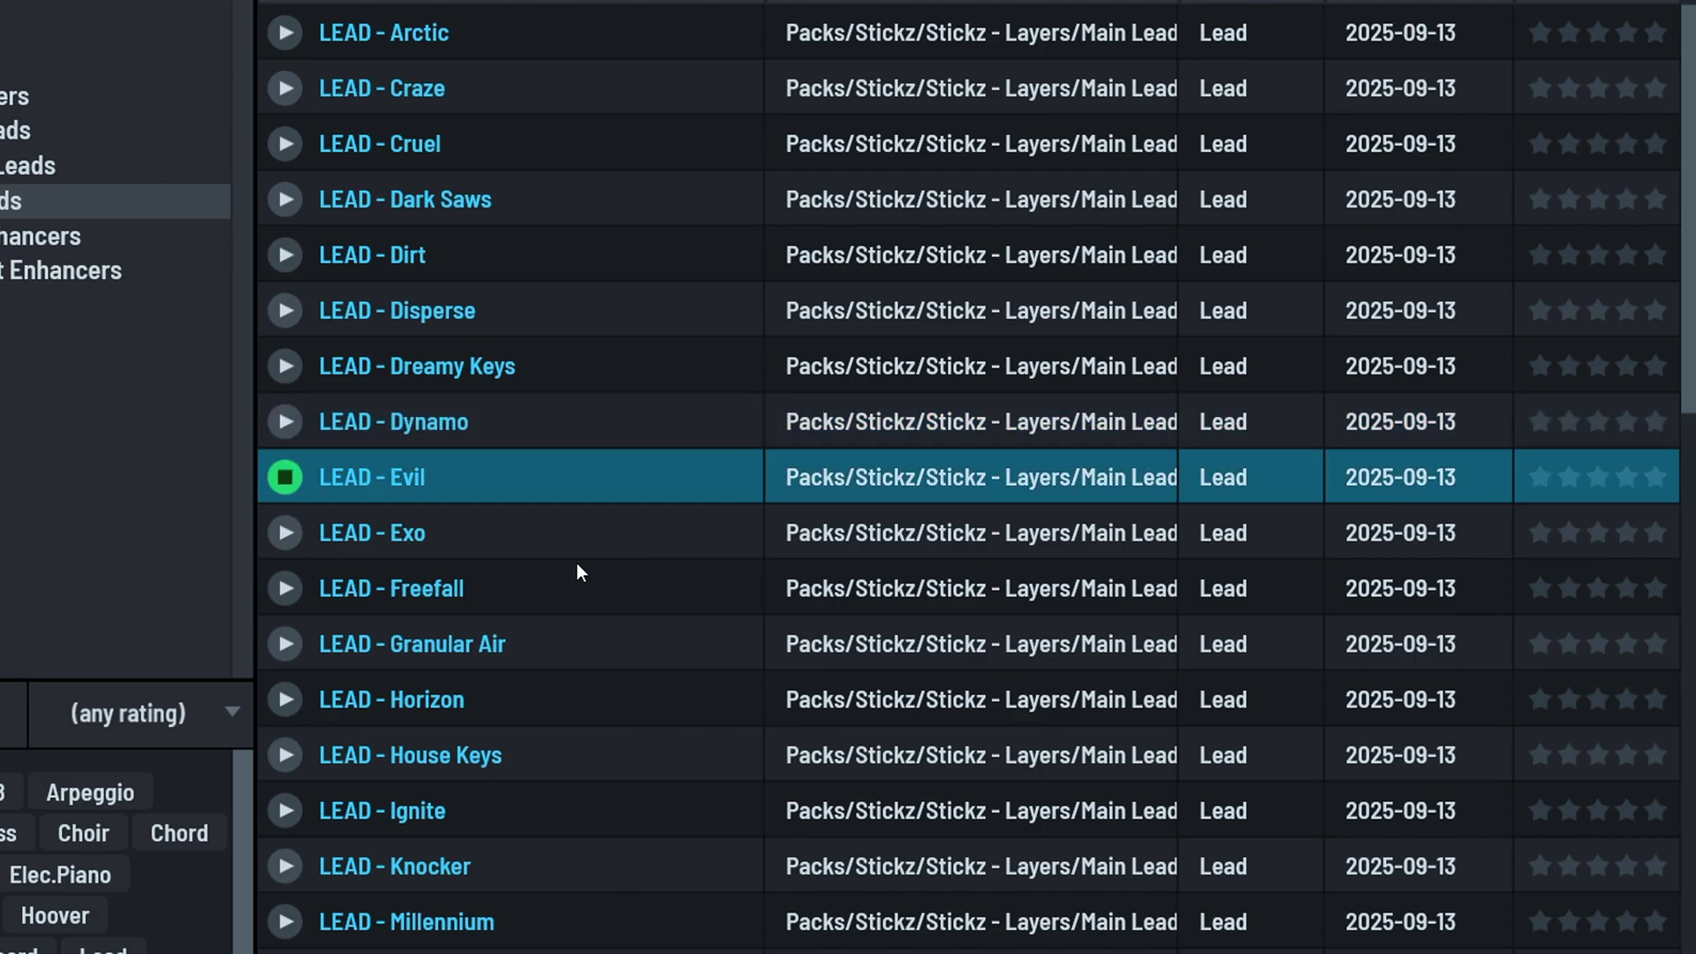
pyautogui.click(282, 538)
# Preview Granular Air, House Keys, Horizon, Ignite, Monolith, Neo, Pulsar and Riot
pyautogui.scroll(-5, 625, 560)
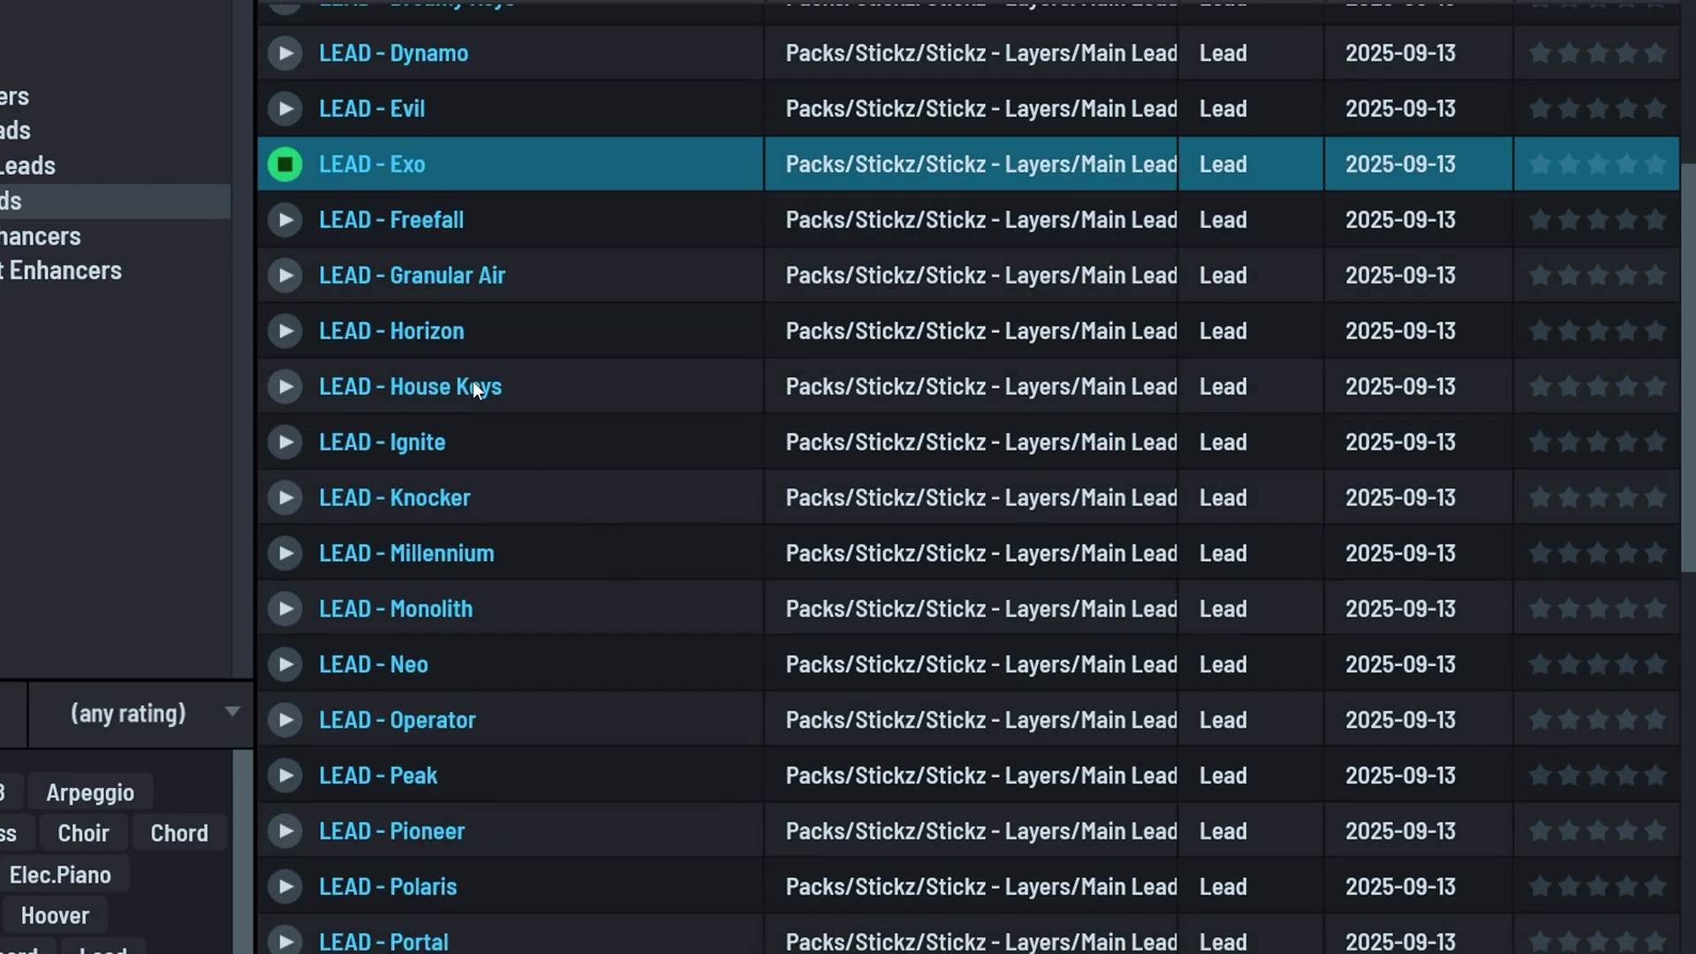
pyautogui.click(287, 276)
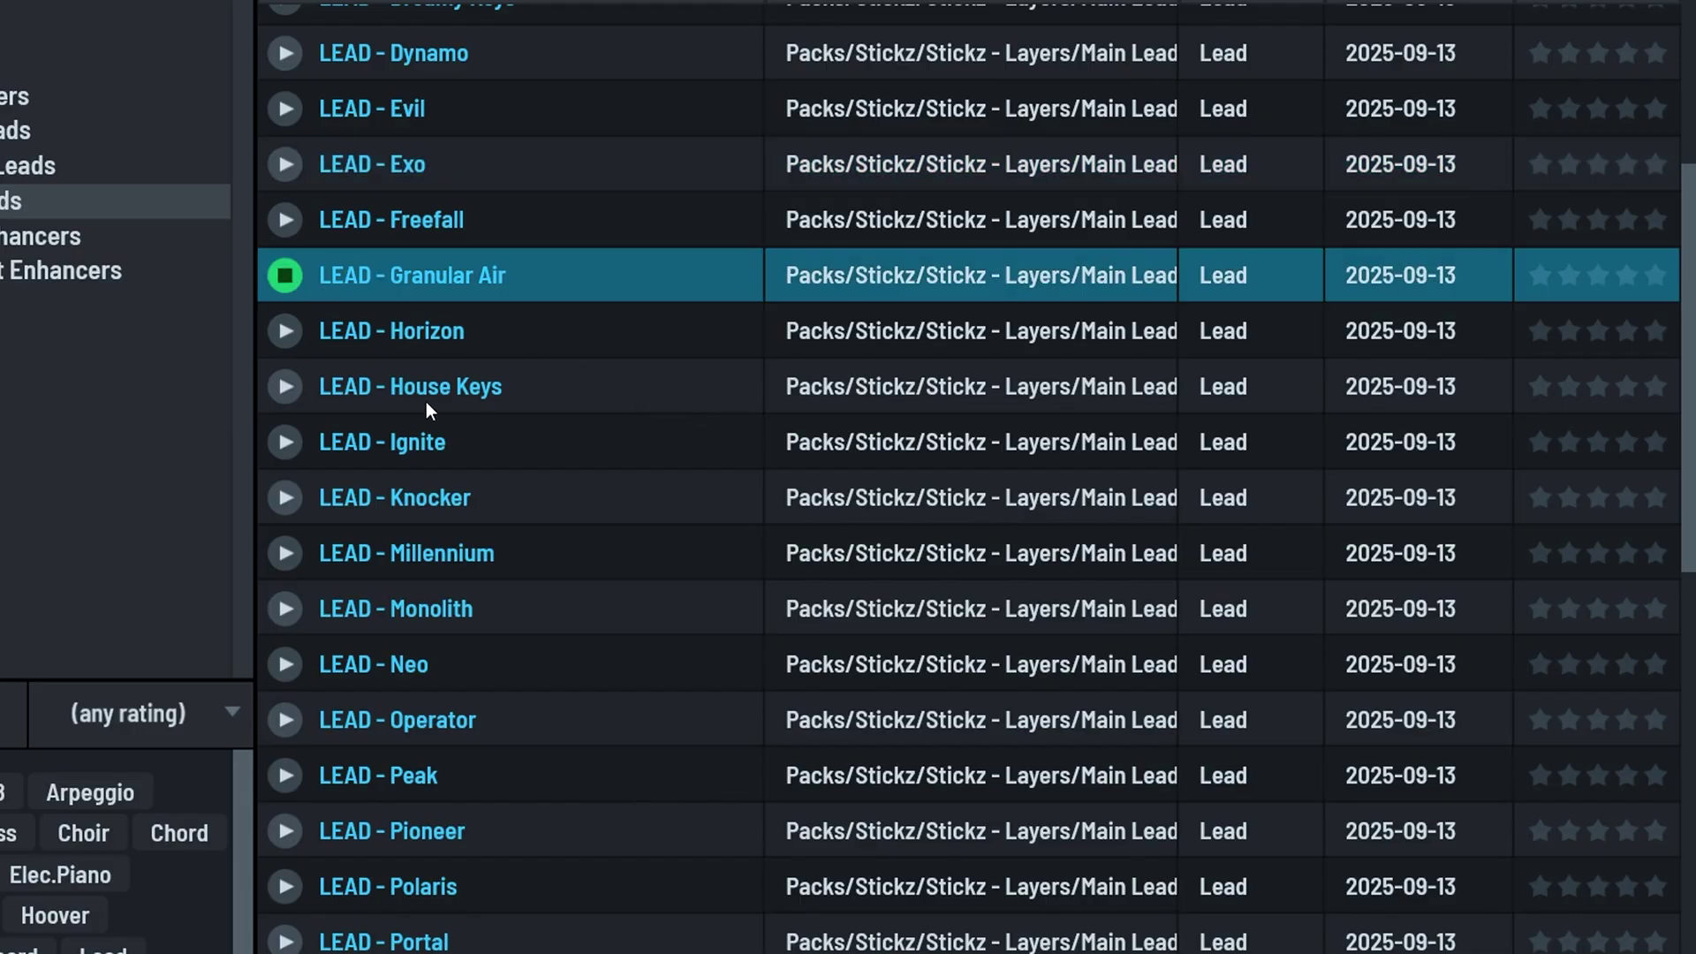
pyautogui.click(285, 387)
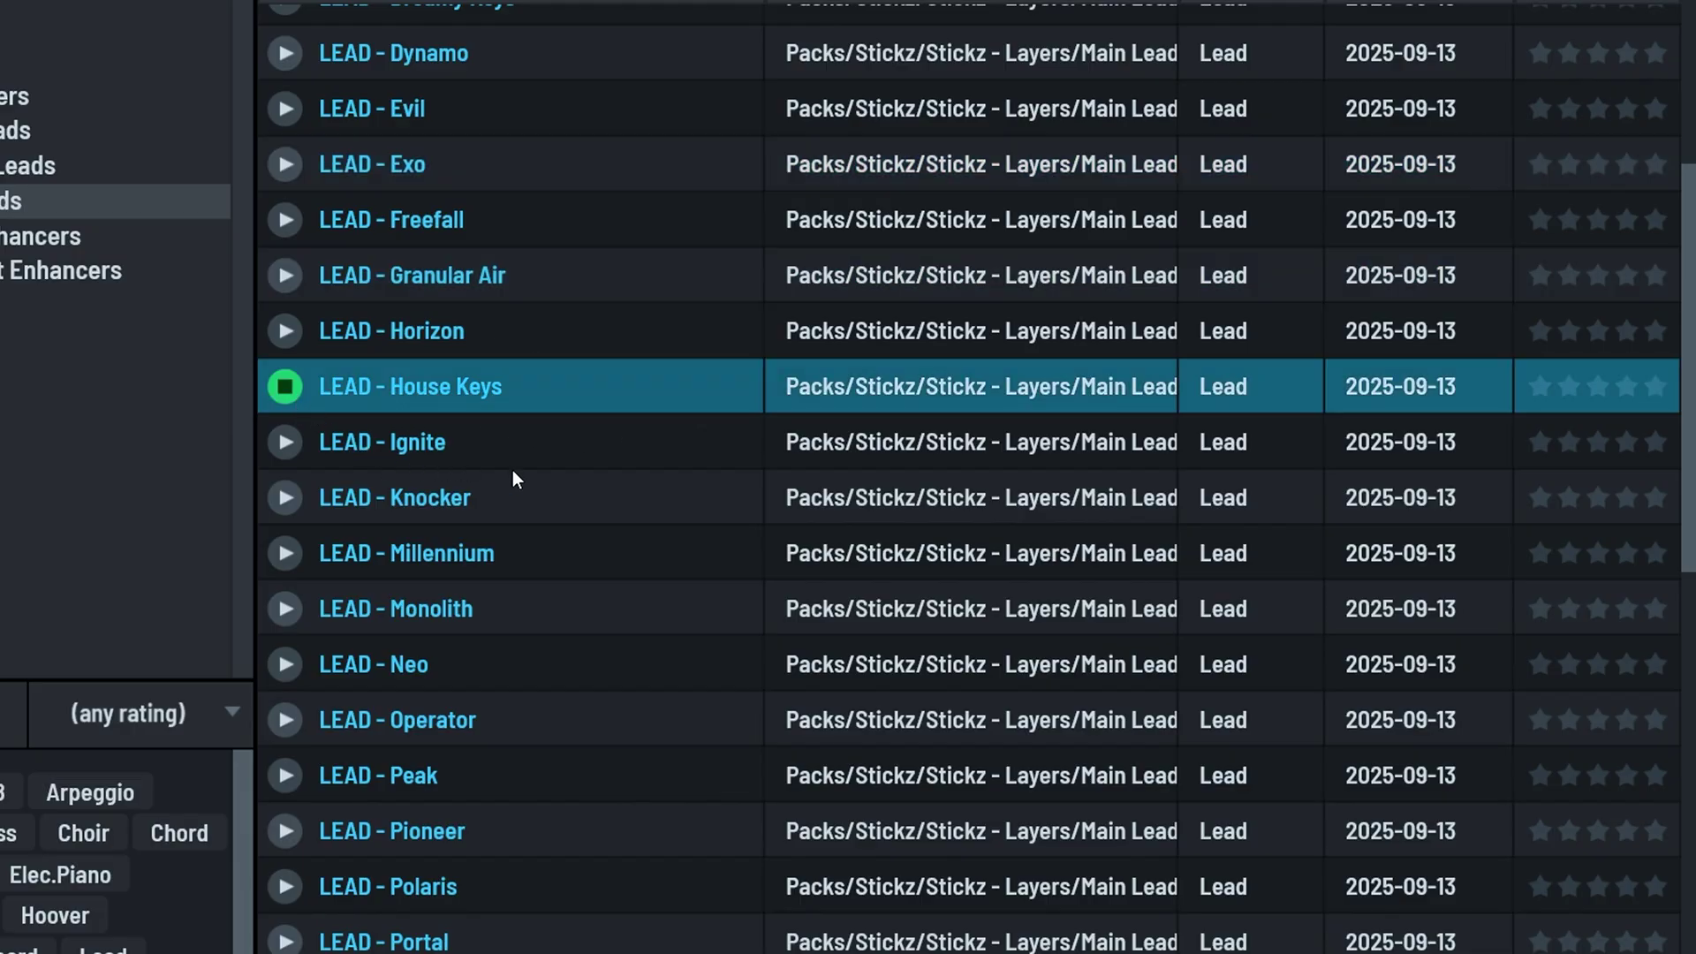
pyautogui.click(285, 332)
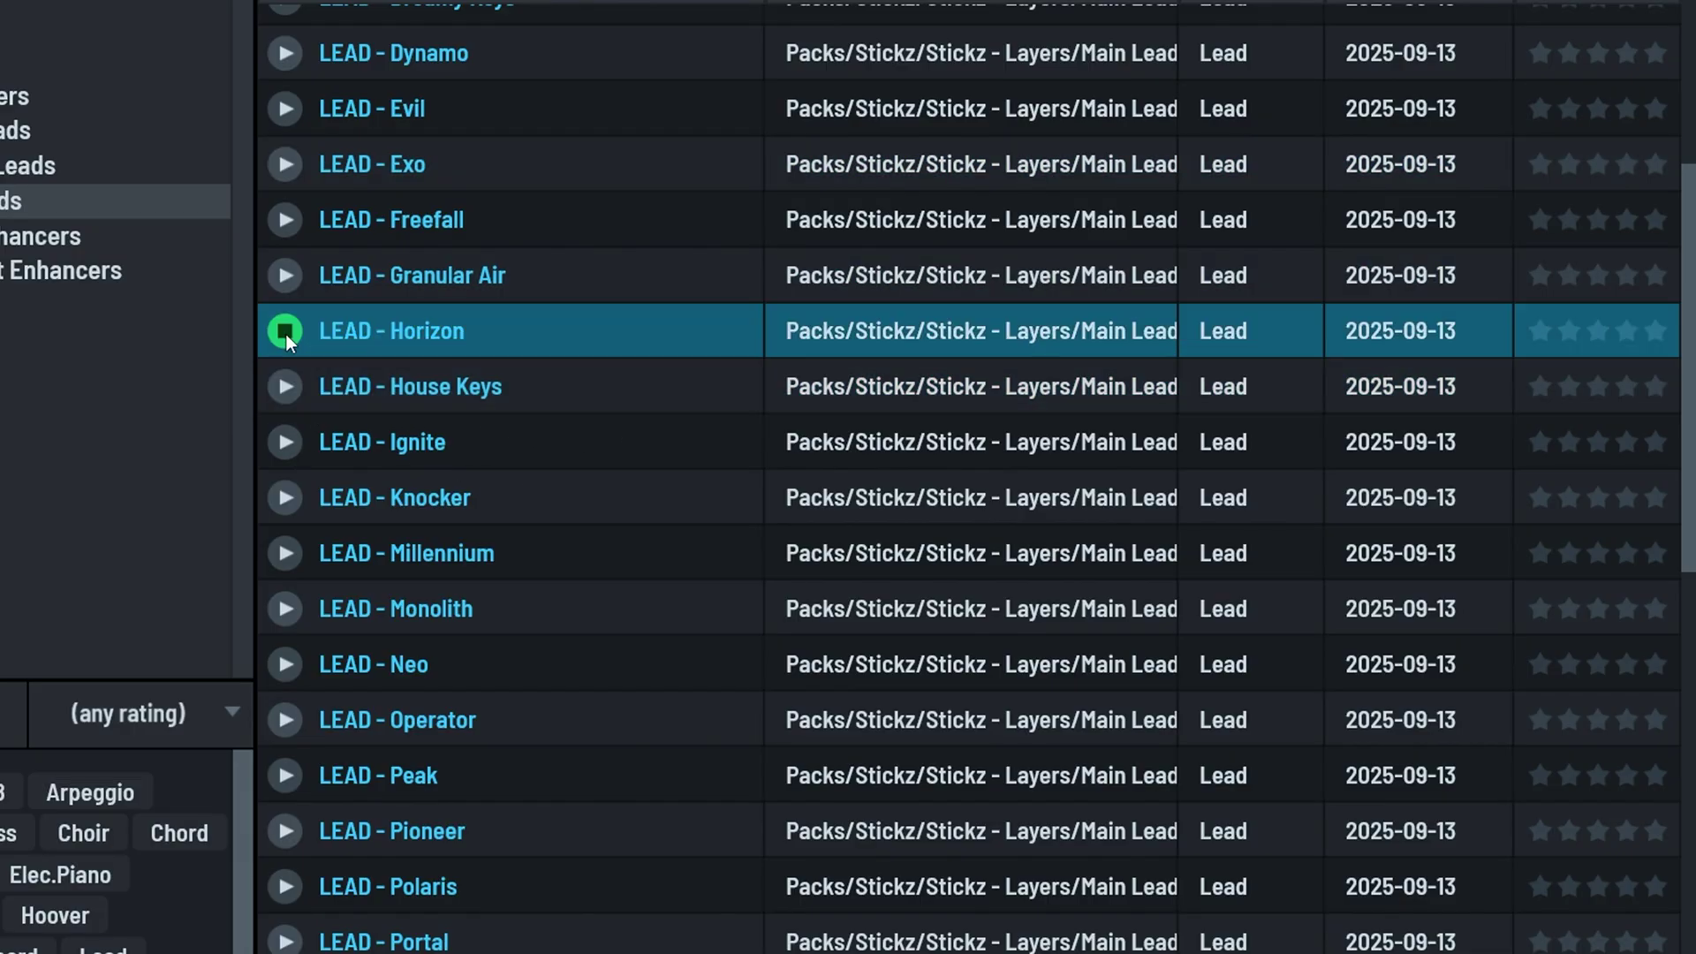
pyautogui.click(283, 443)
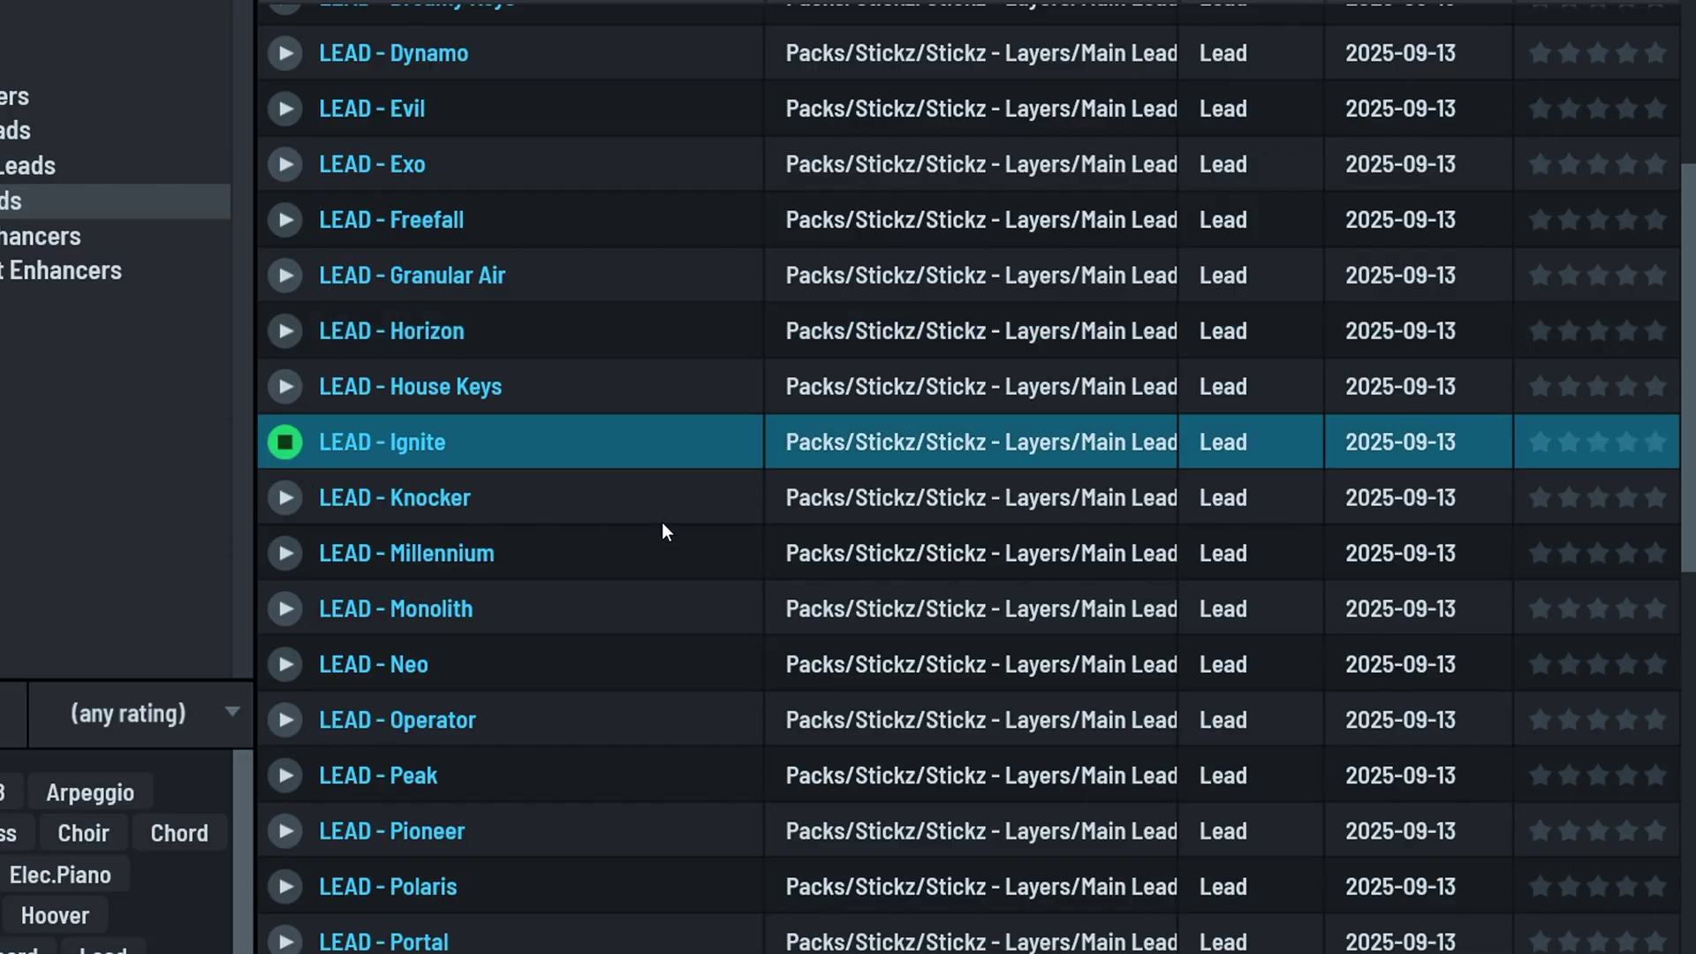
pyautogui.scroll(-3, 667, 535)
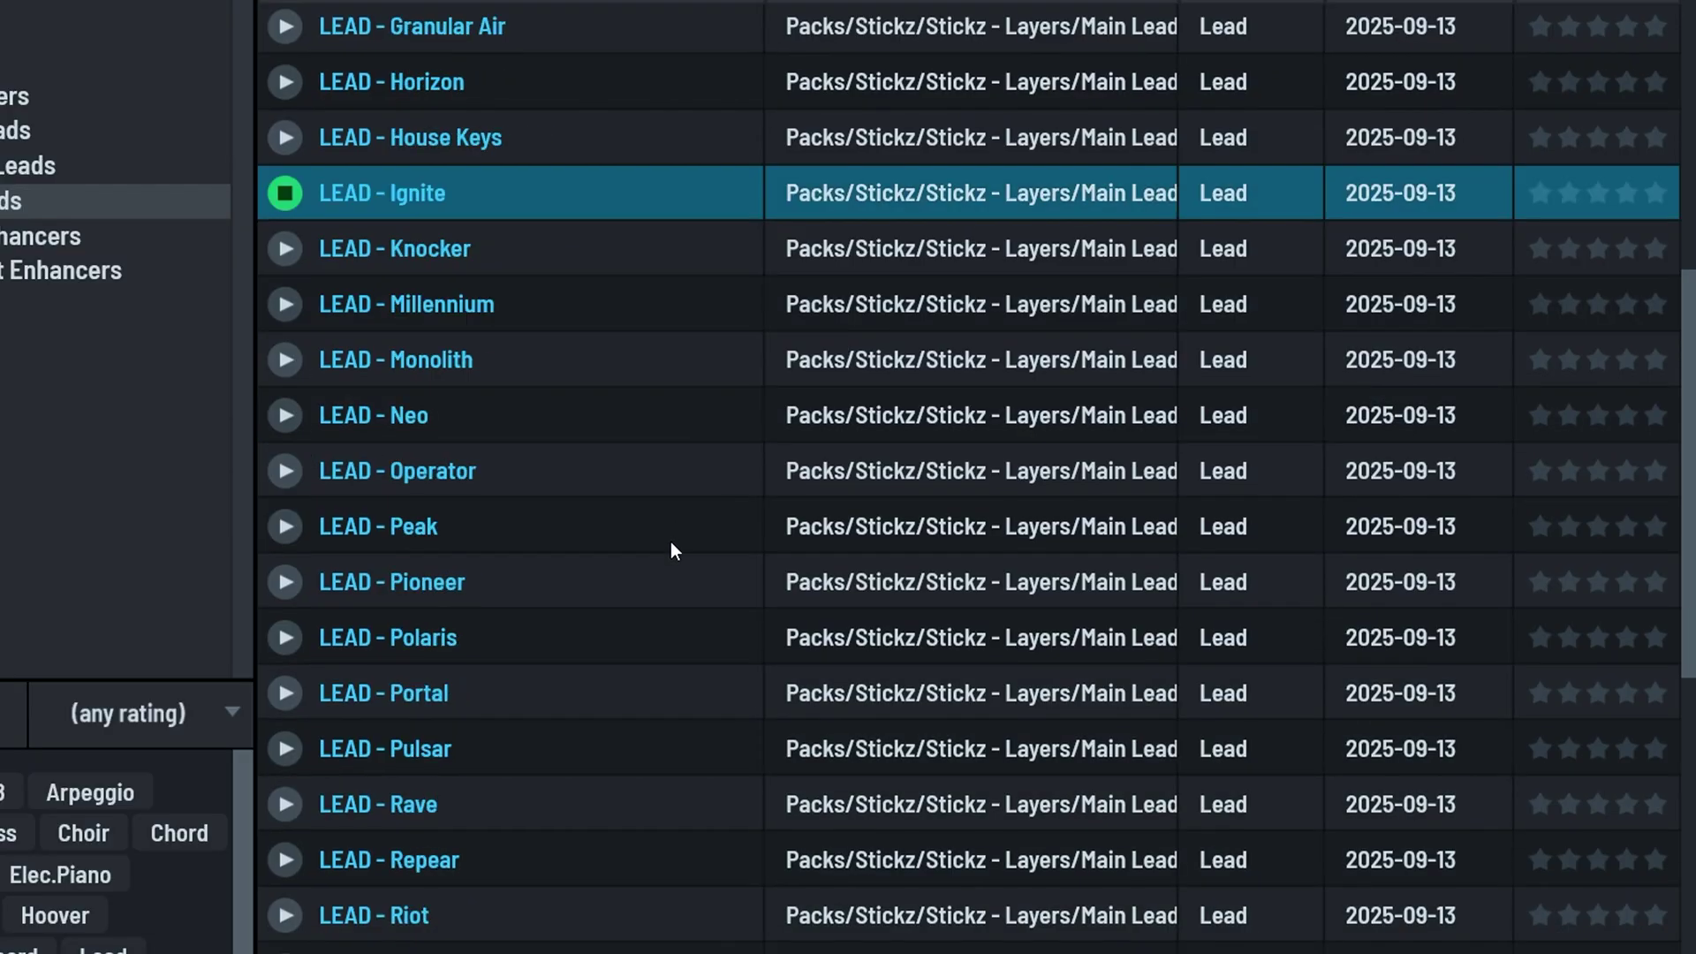
pyautogui.click(283, 362)
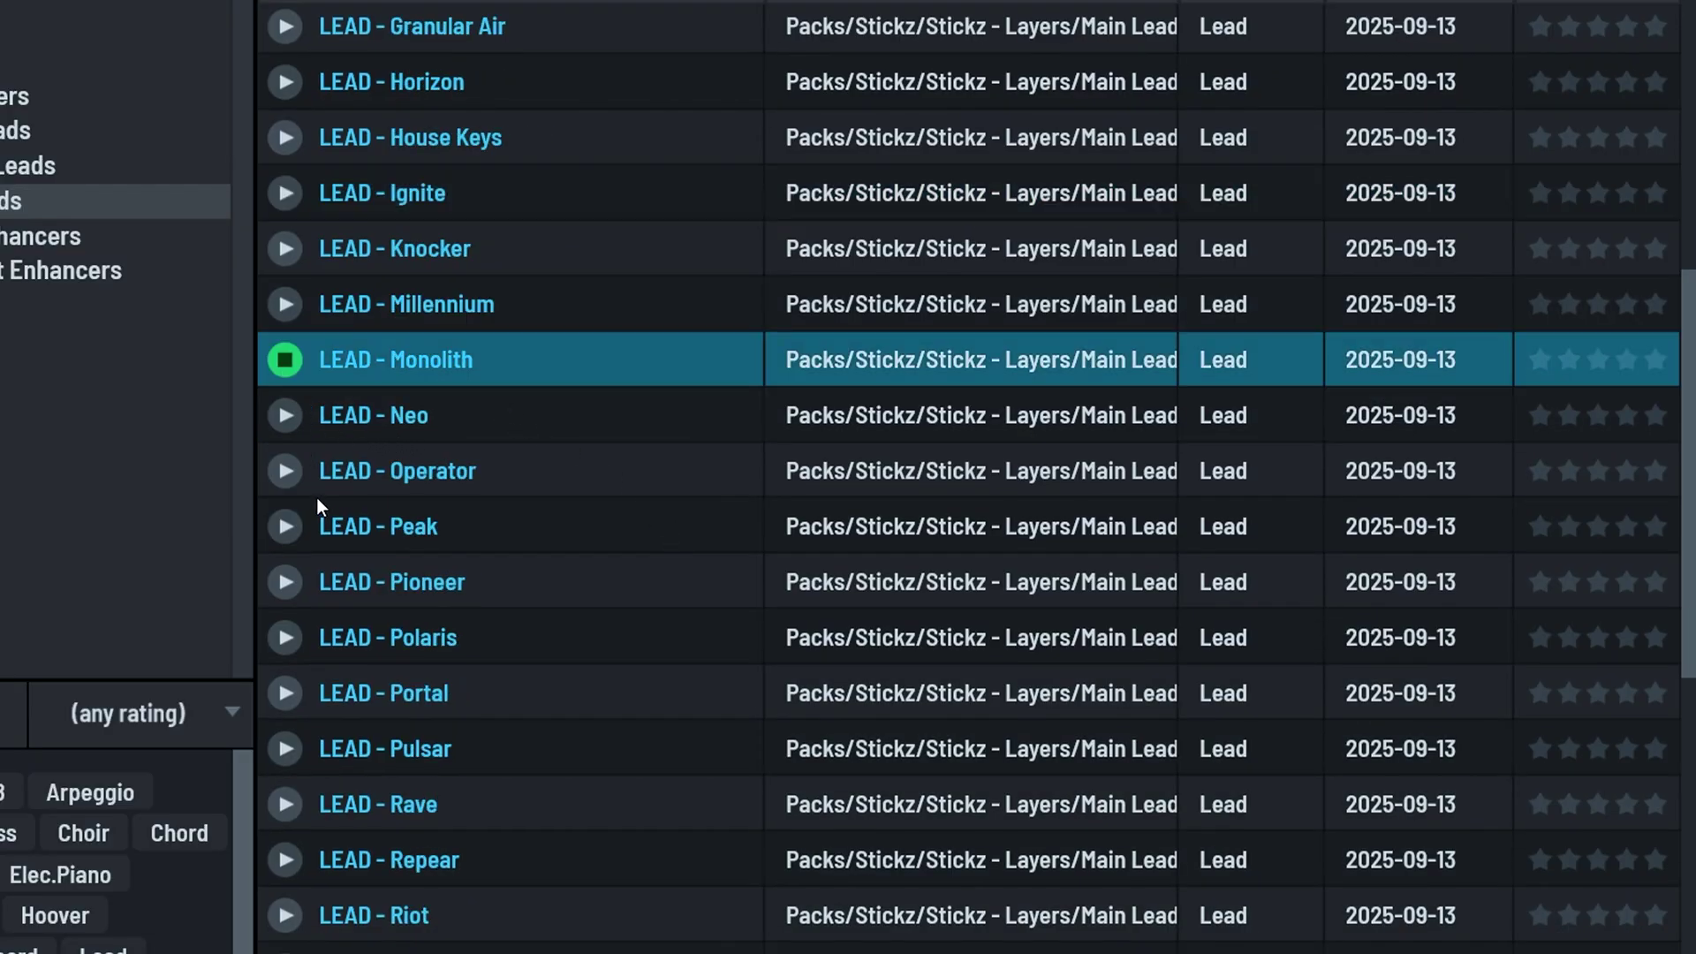
pyautogui.click(288, 419)
pyautogui.scroll(-4, 572, 504)
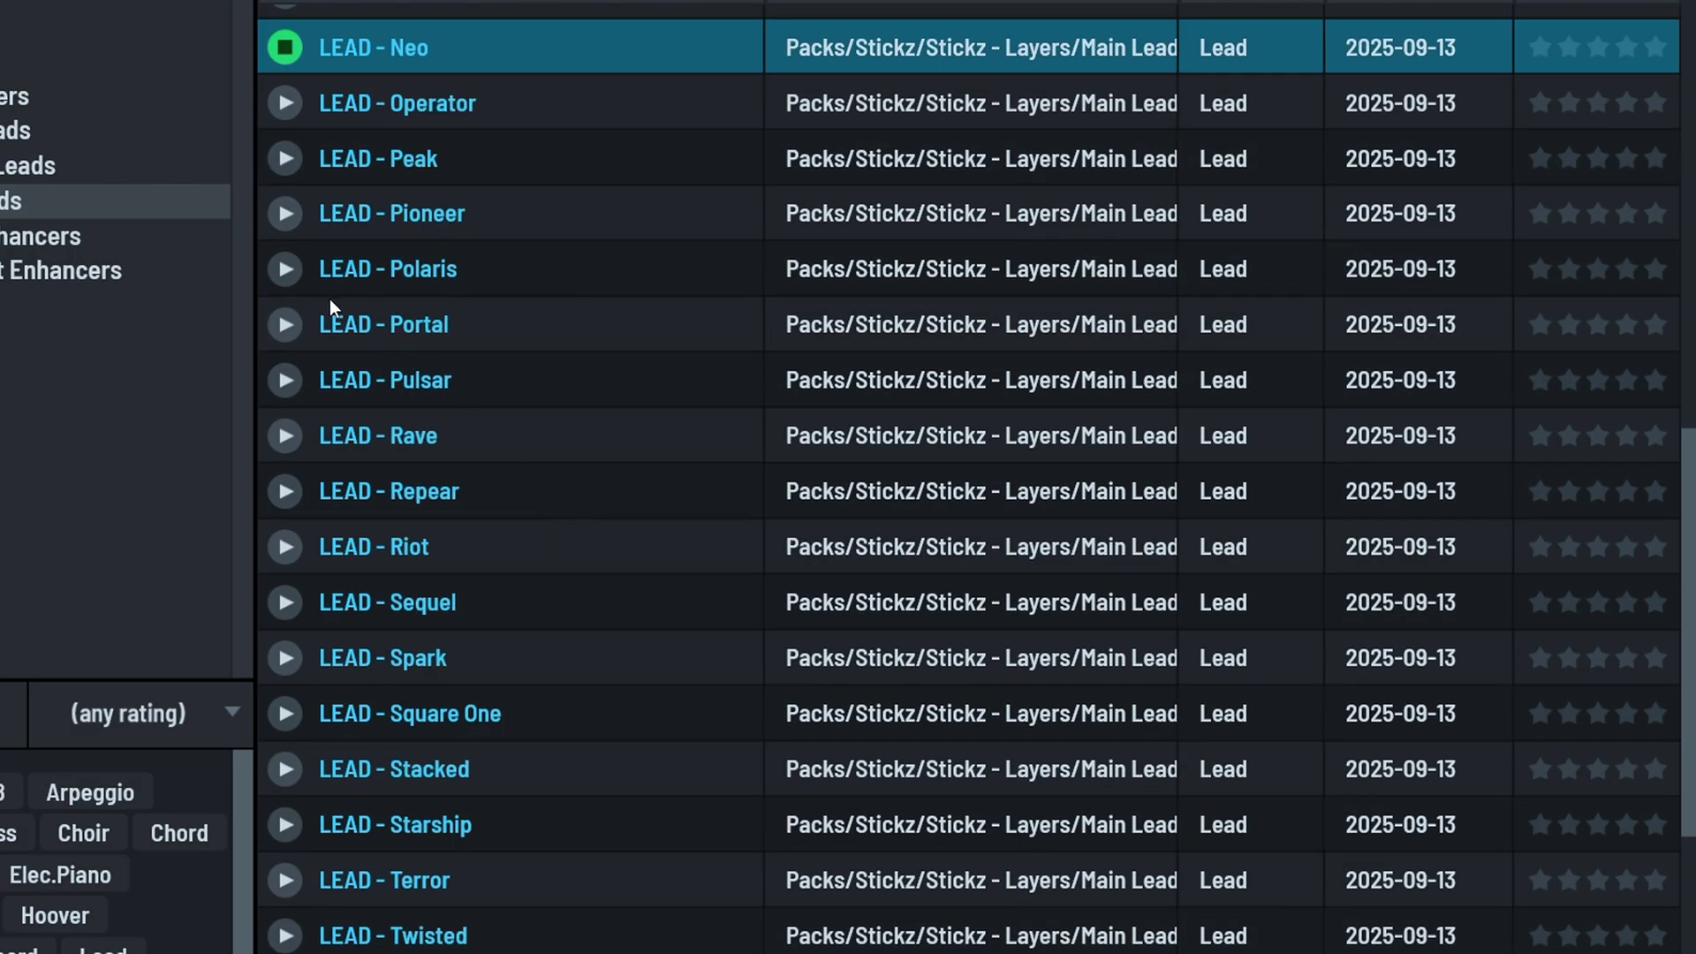
pyautogui.click(281, 388)
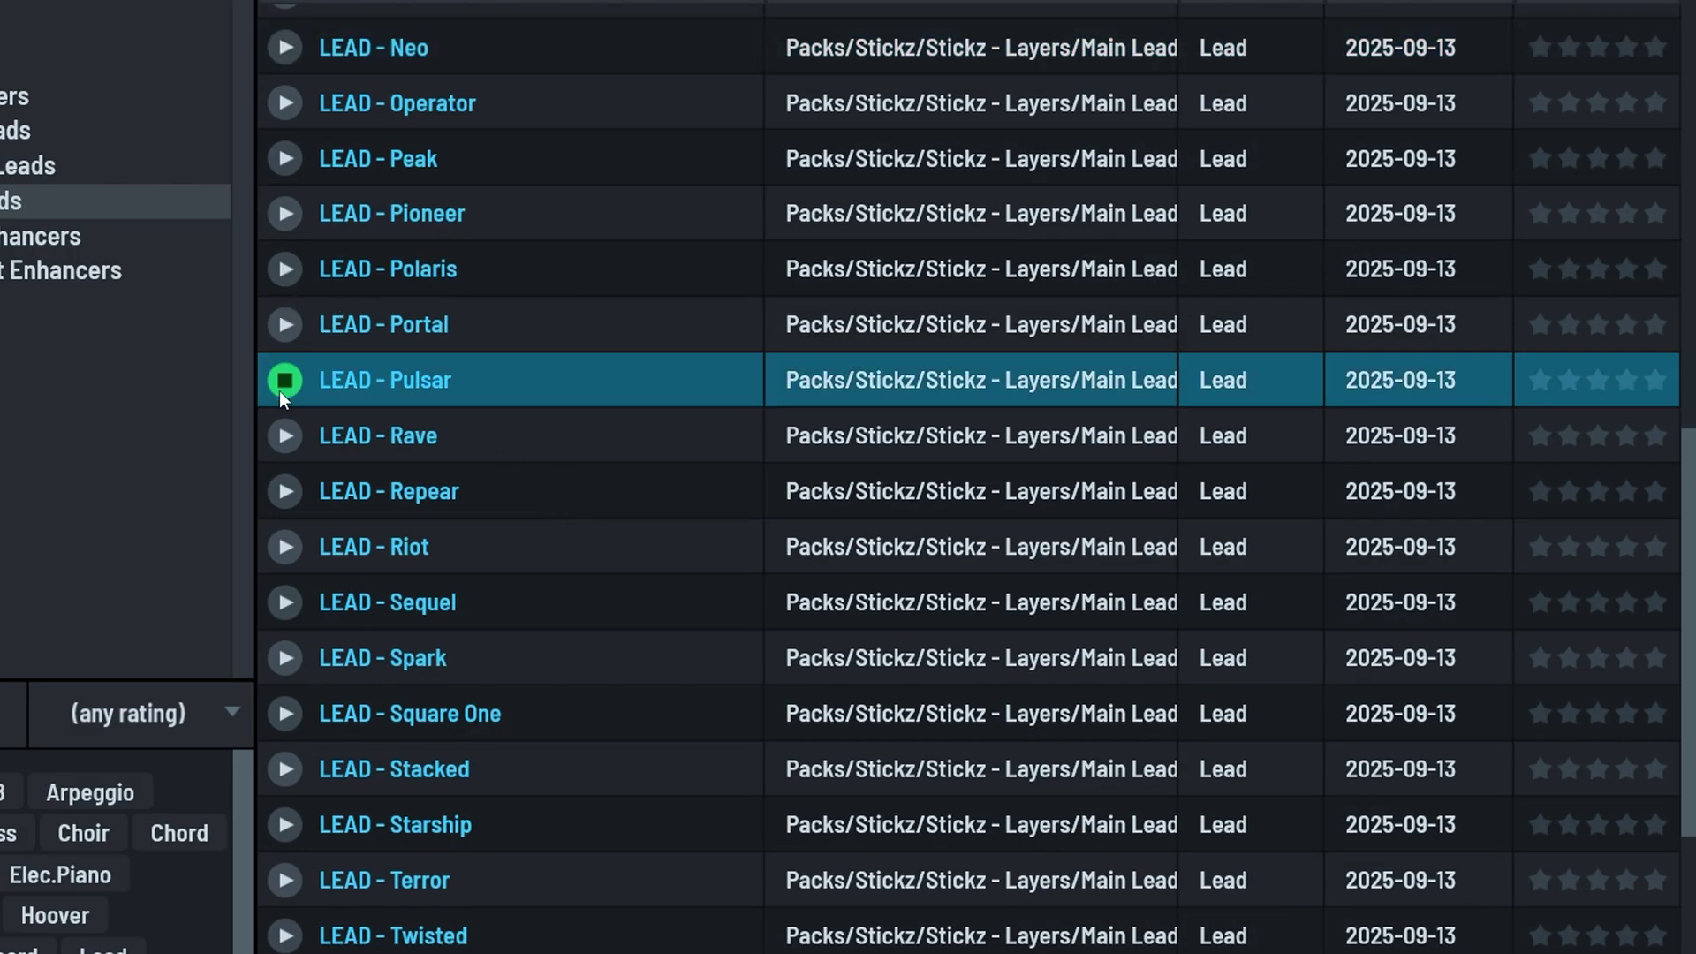
pyautogui.scroll(-2, 746, 575)
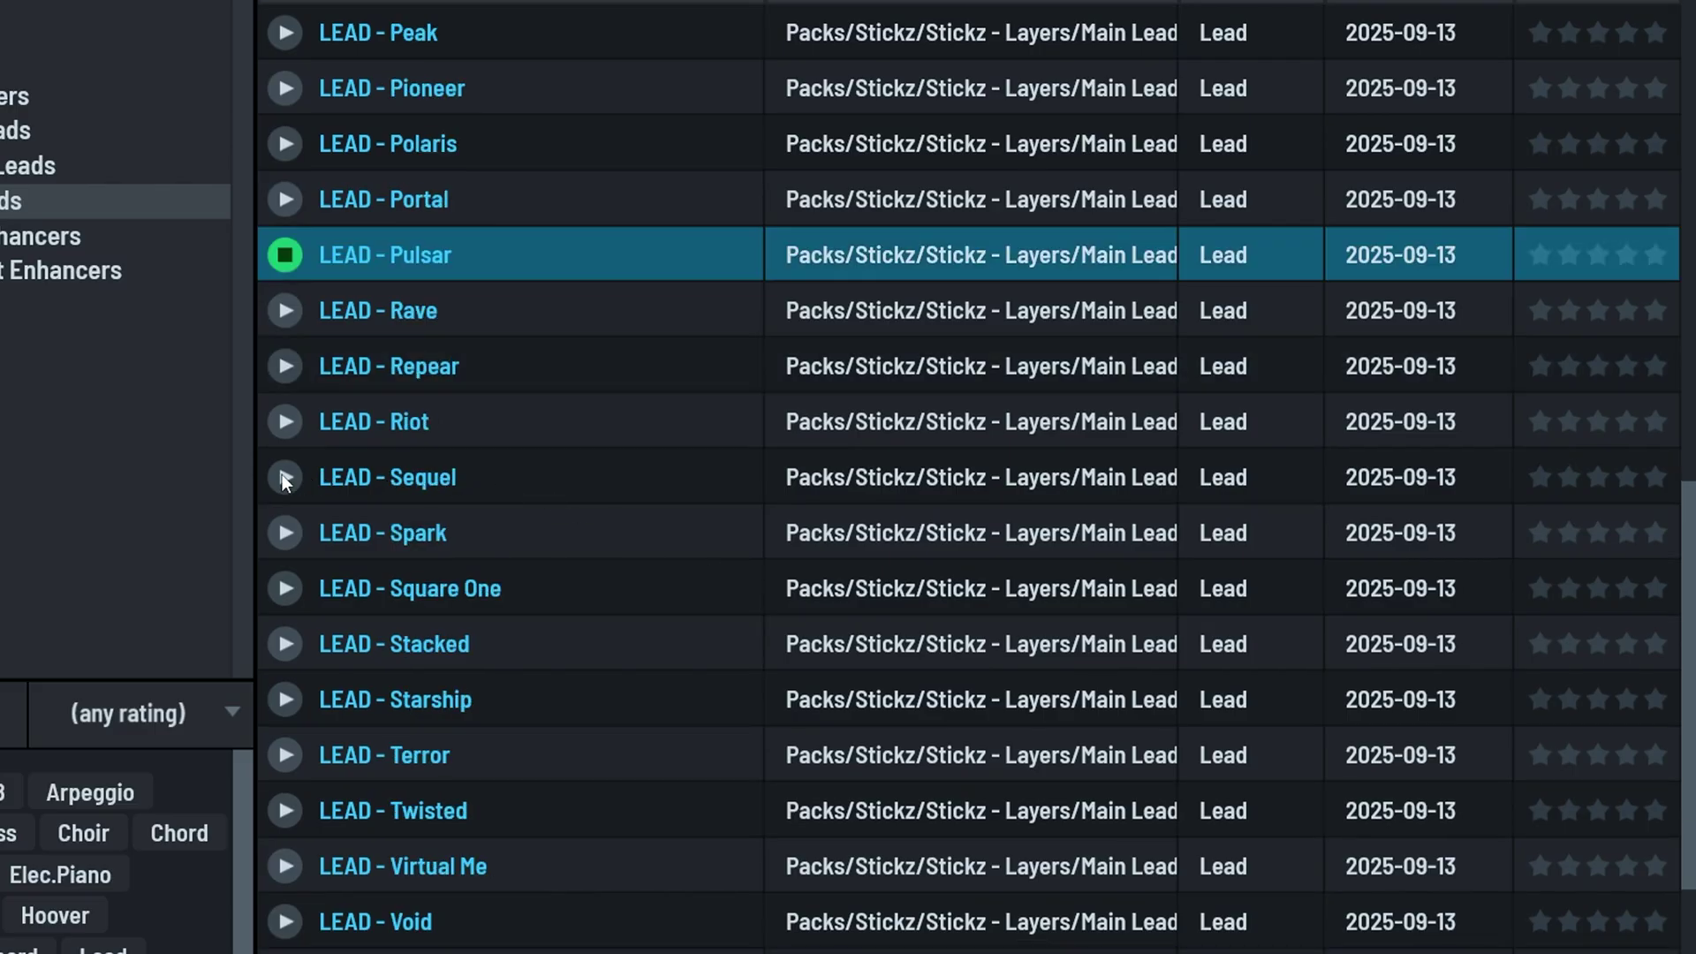
pyautogui.click(284, 422)
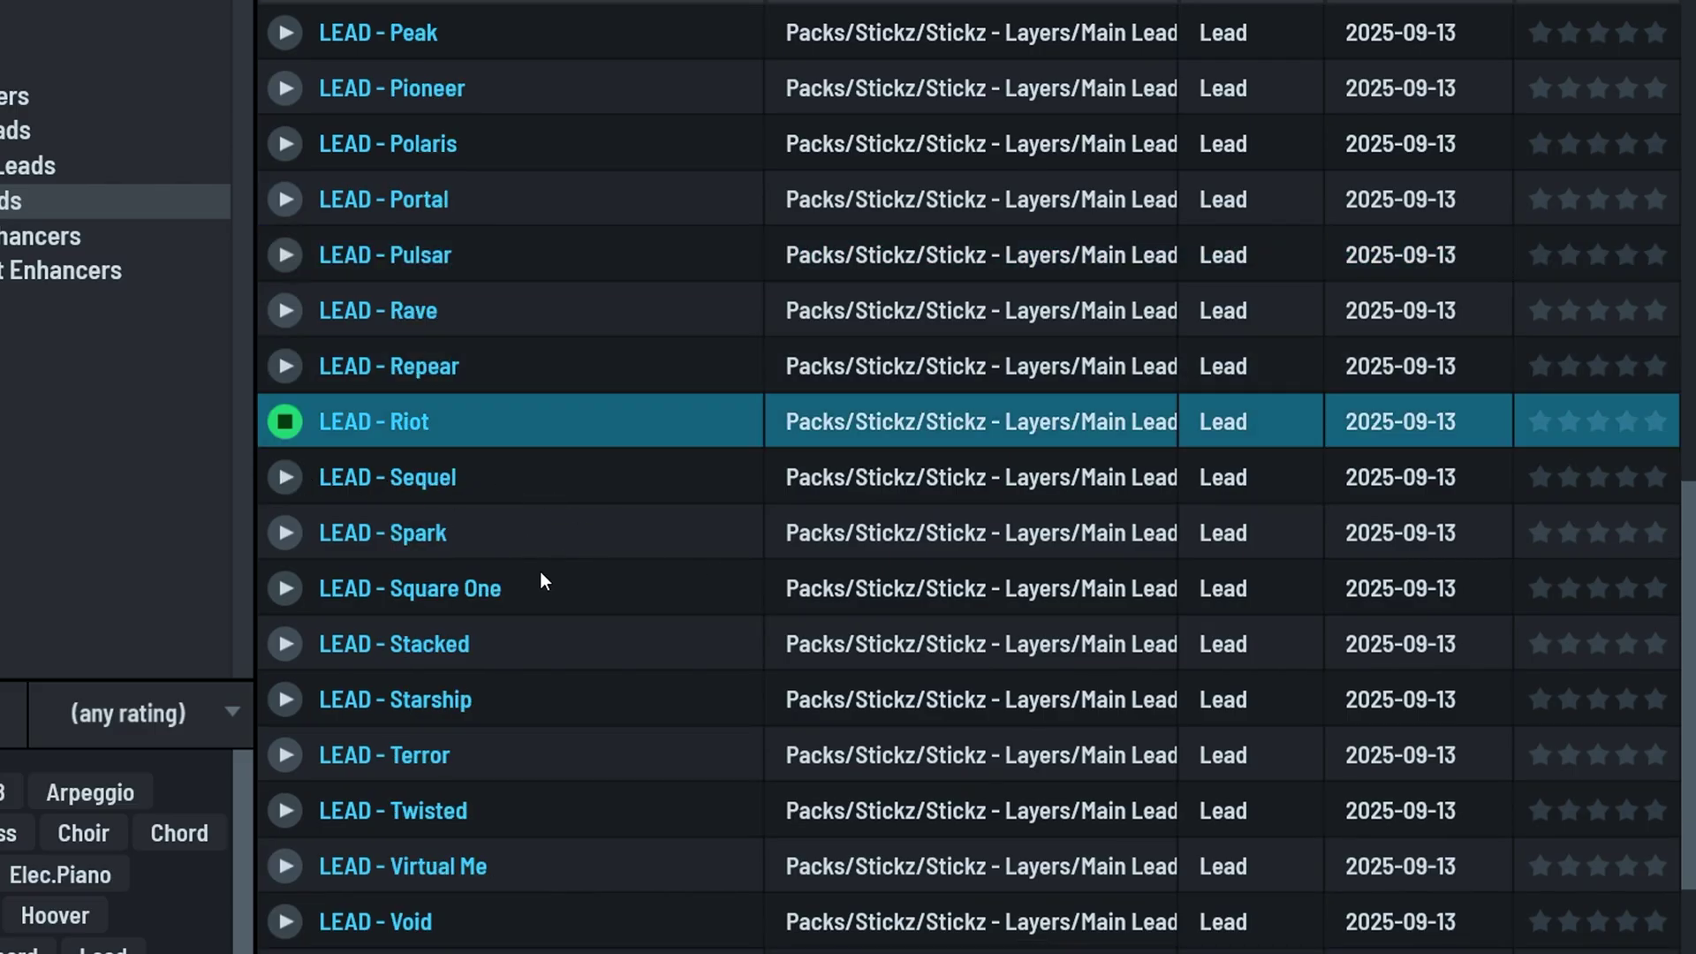
# Preview Square One, Starship, Terror, Virtual Me, Wave and XLR, then stop the preview
pyautogui.press('Down')
pyautogui.press('Down')
pyautogui.press('Down')
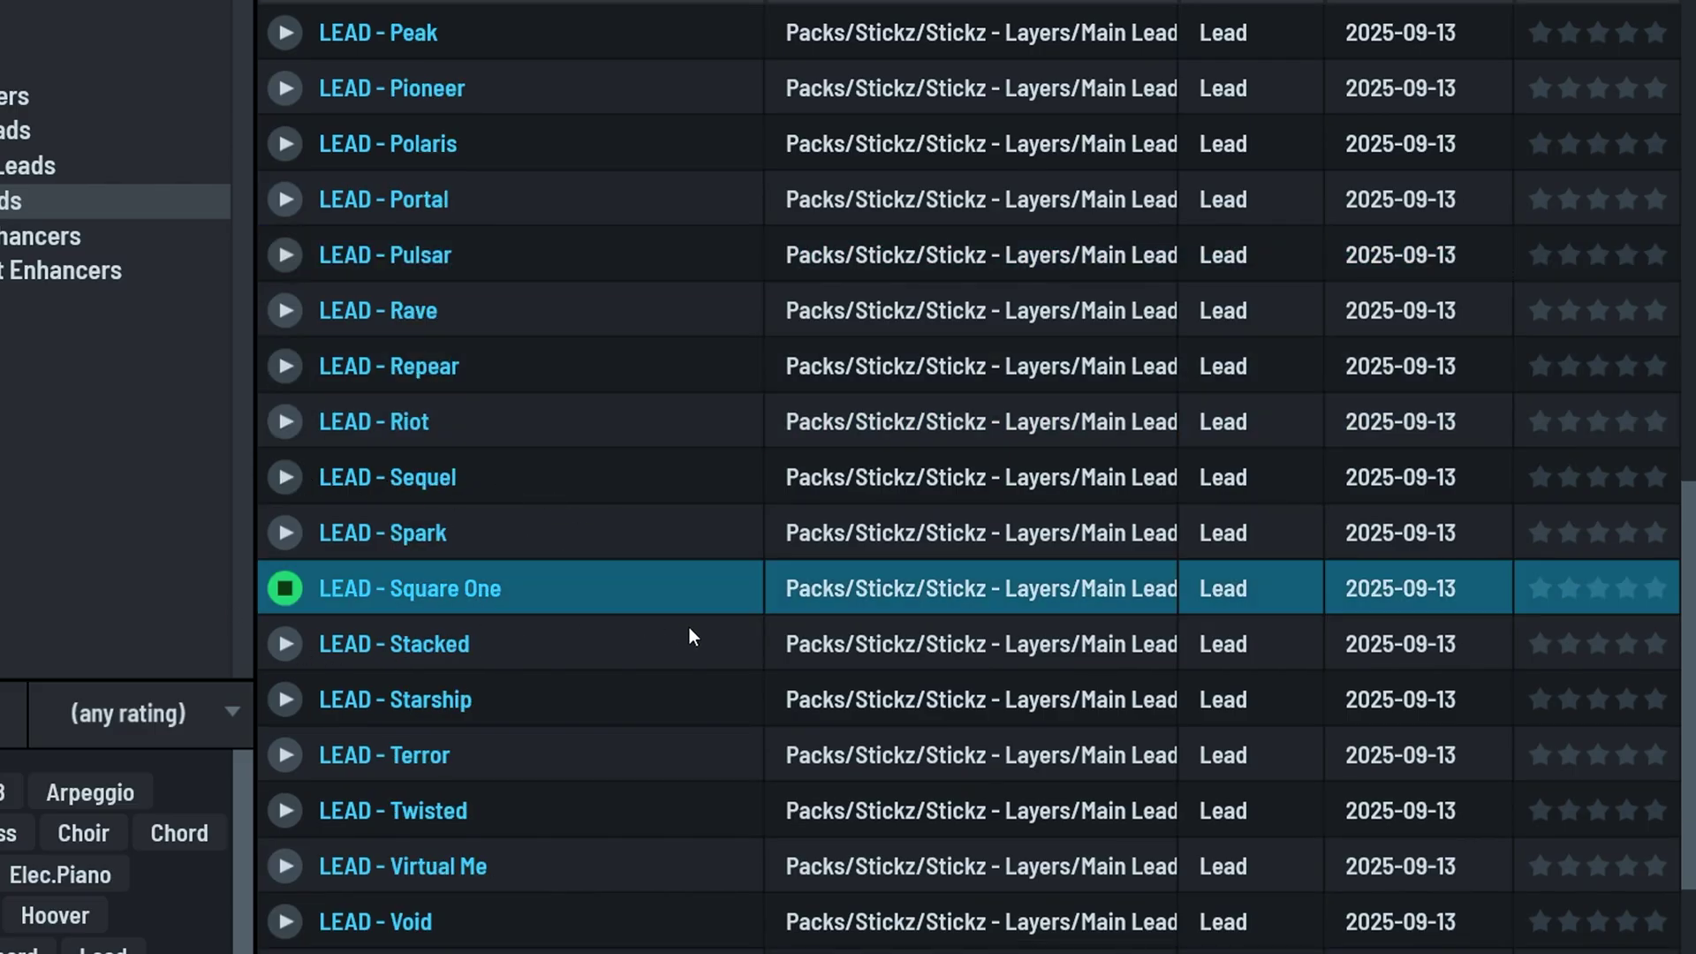
pyautogui.click(284, 699)
pyautogui.scroll(-3, 618, 752)
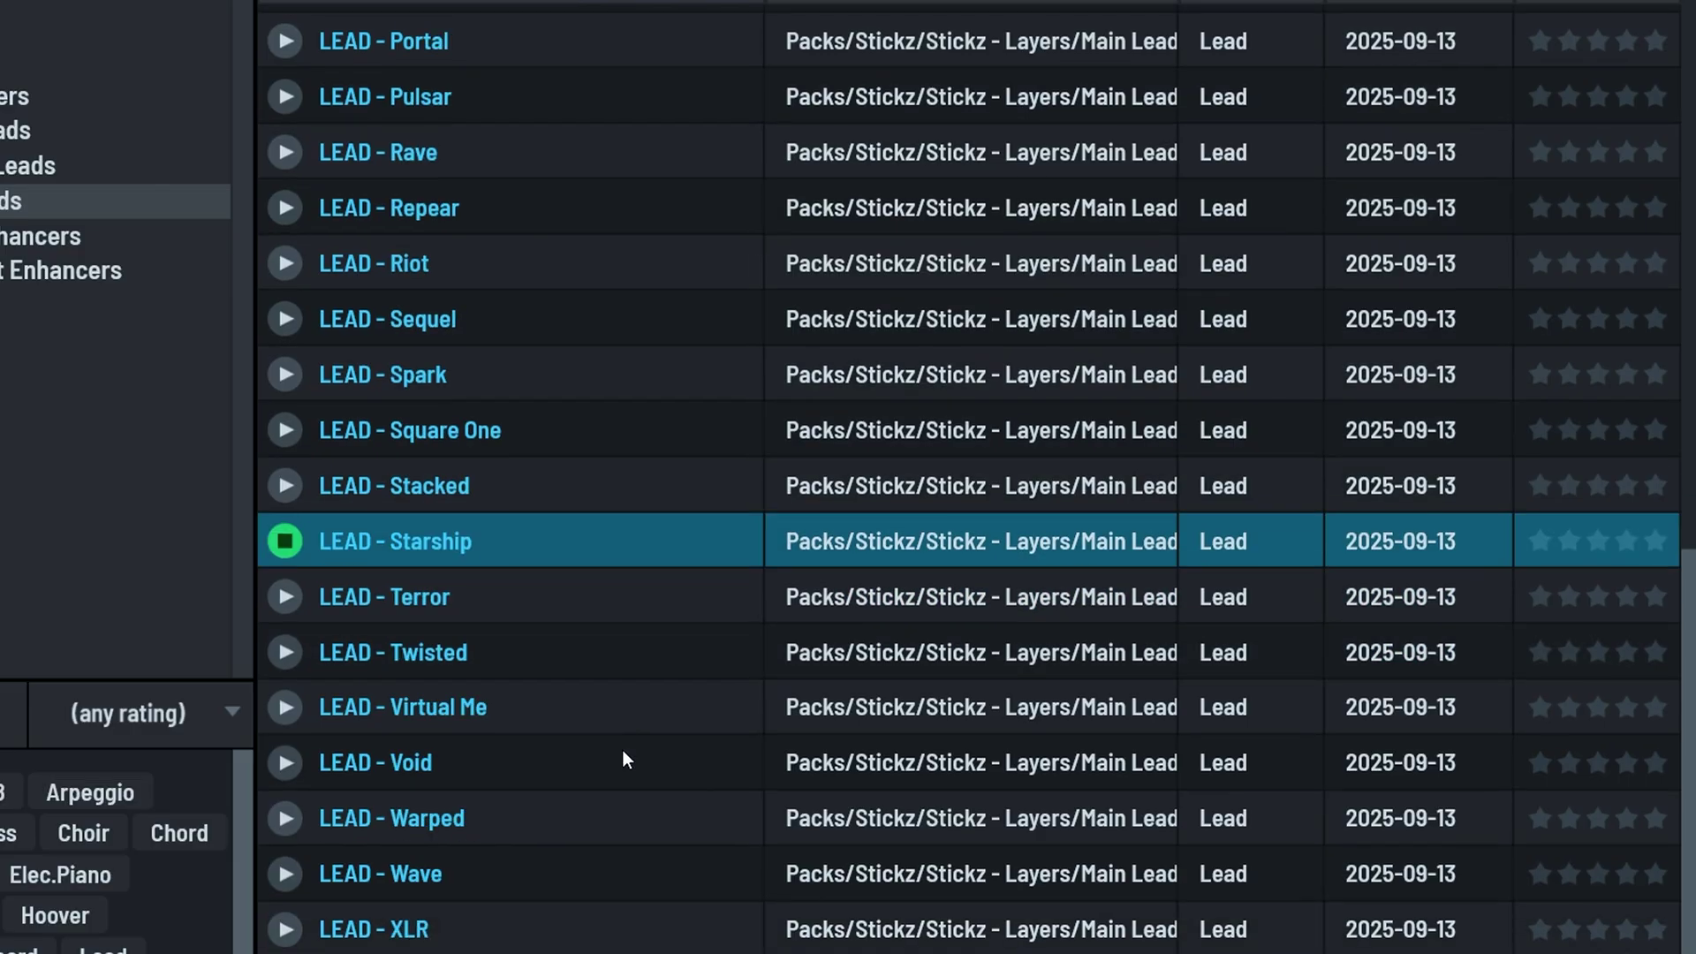
pyautogui.click(284, 602)
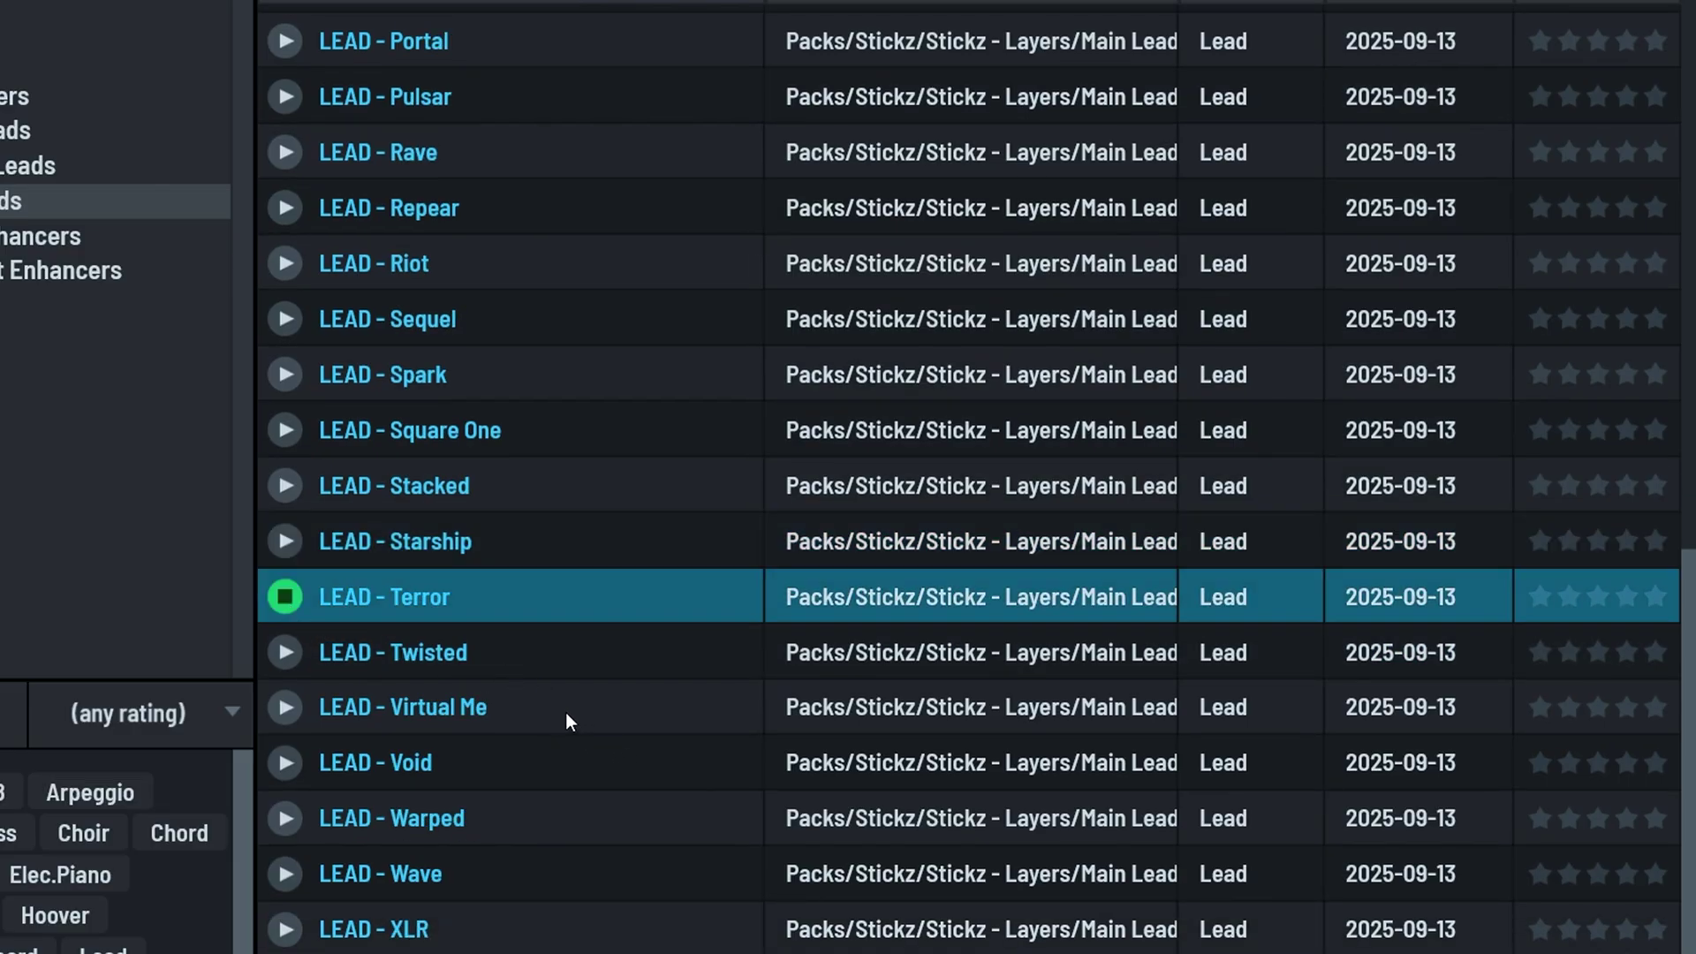
pyautogui.click(287, 708)
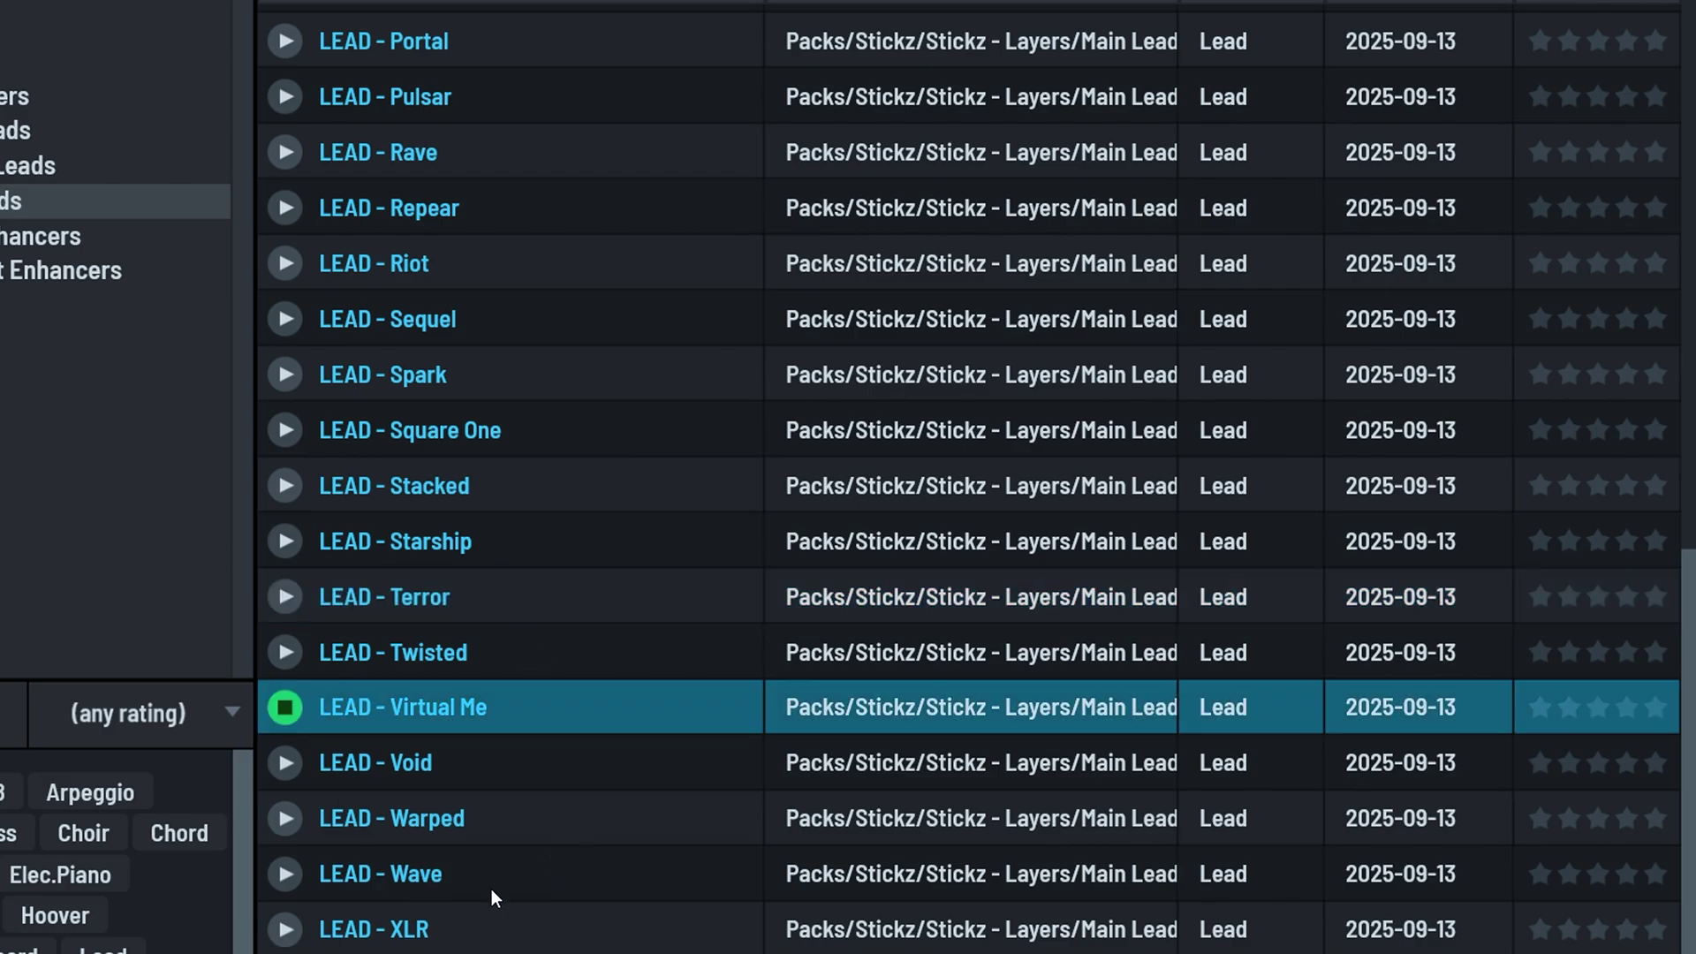
pyautogui.click(288, 875)
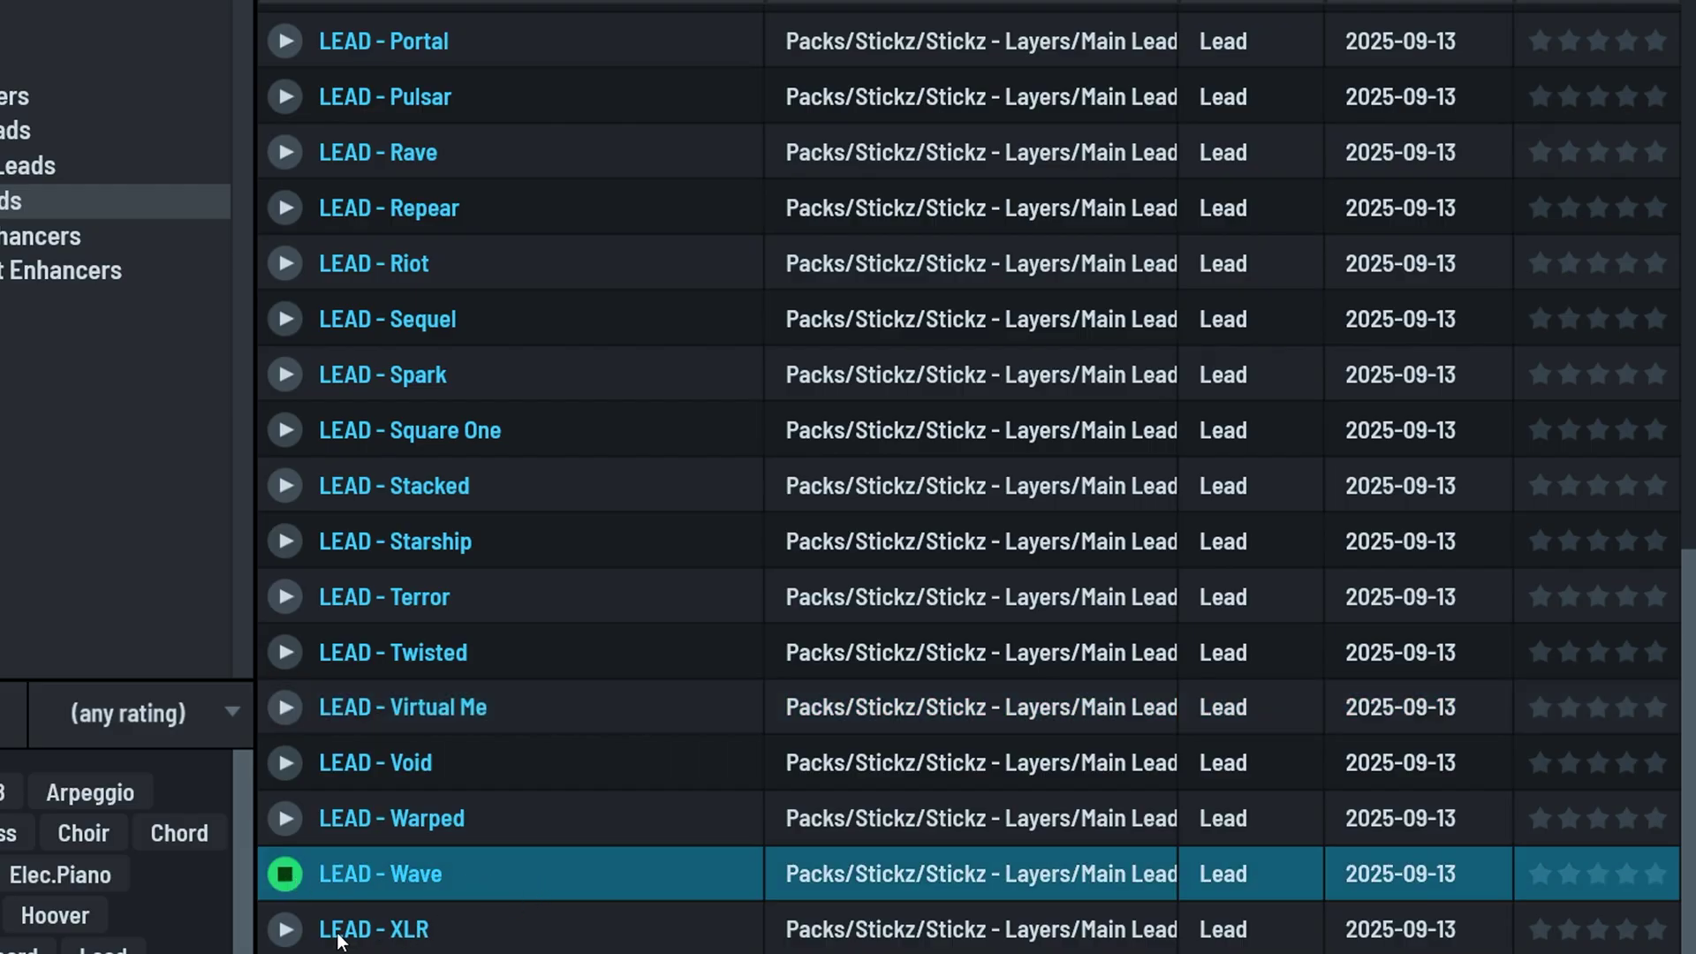
pyautogui.click(295, 934)
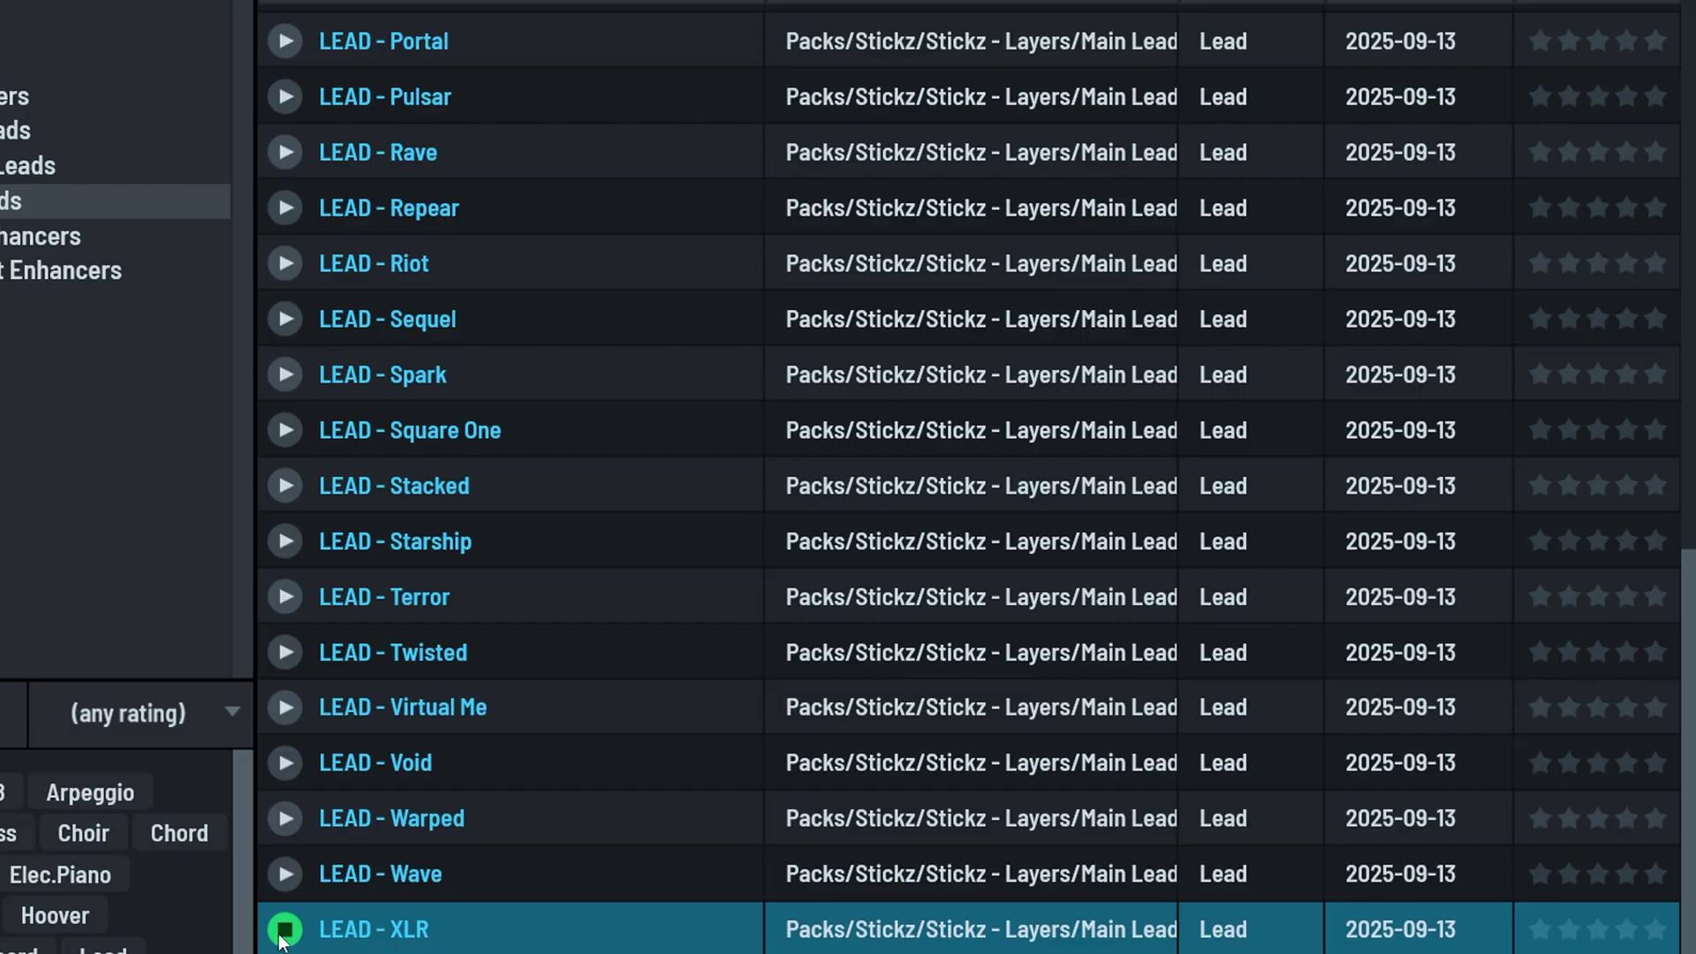
pyautogui.click(283, 935)
# Reopen the preset browser on the Noise Enhancers folder
pyautogui.scroll(10, 583, 862)
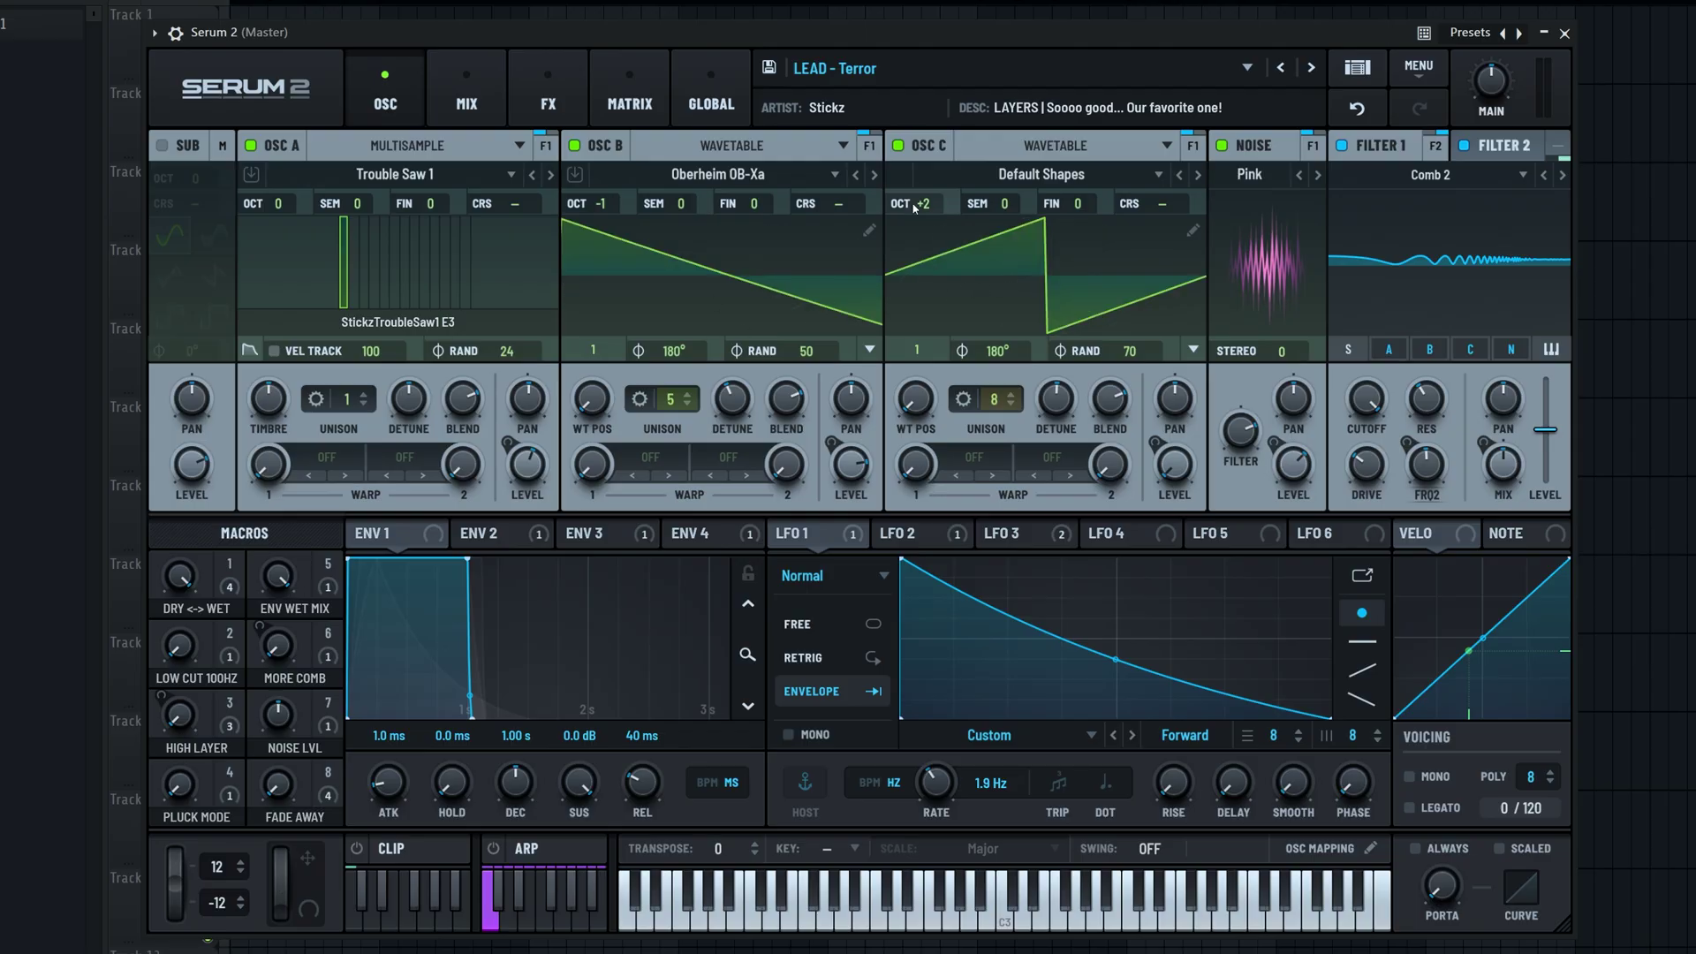
pyautogui.click(1356, 68)
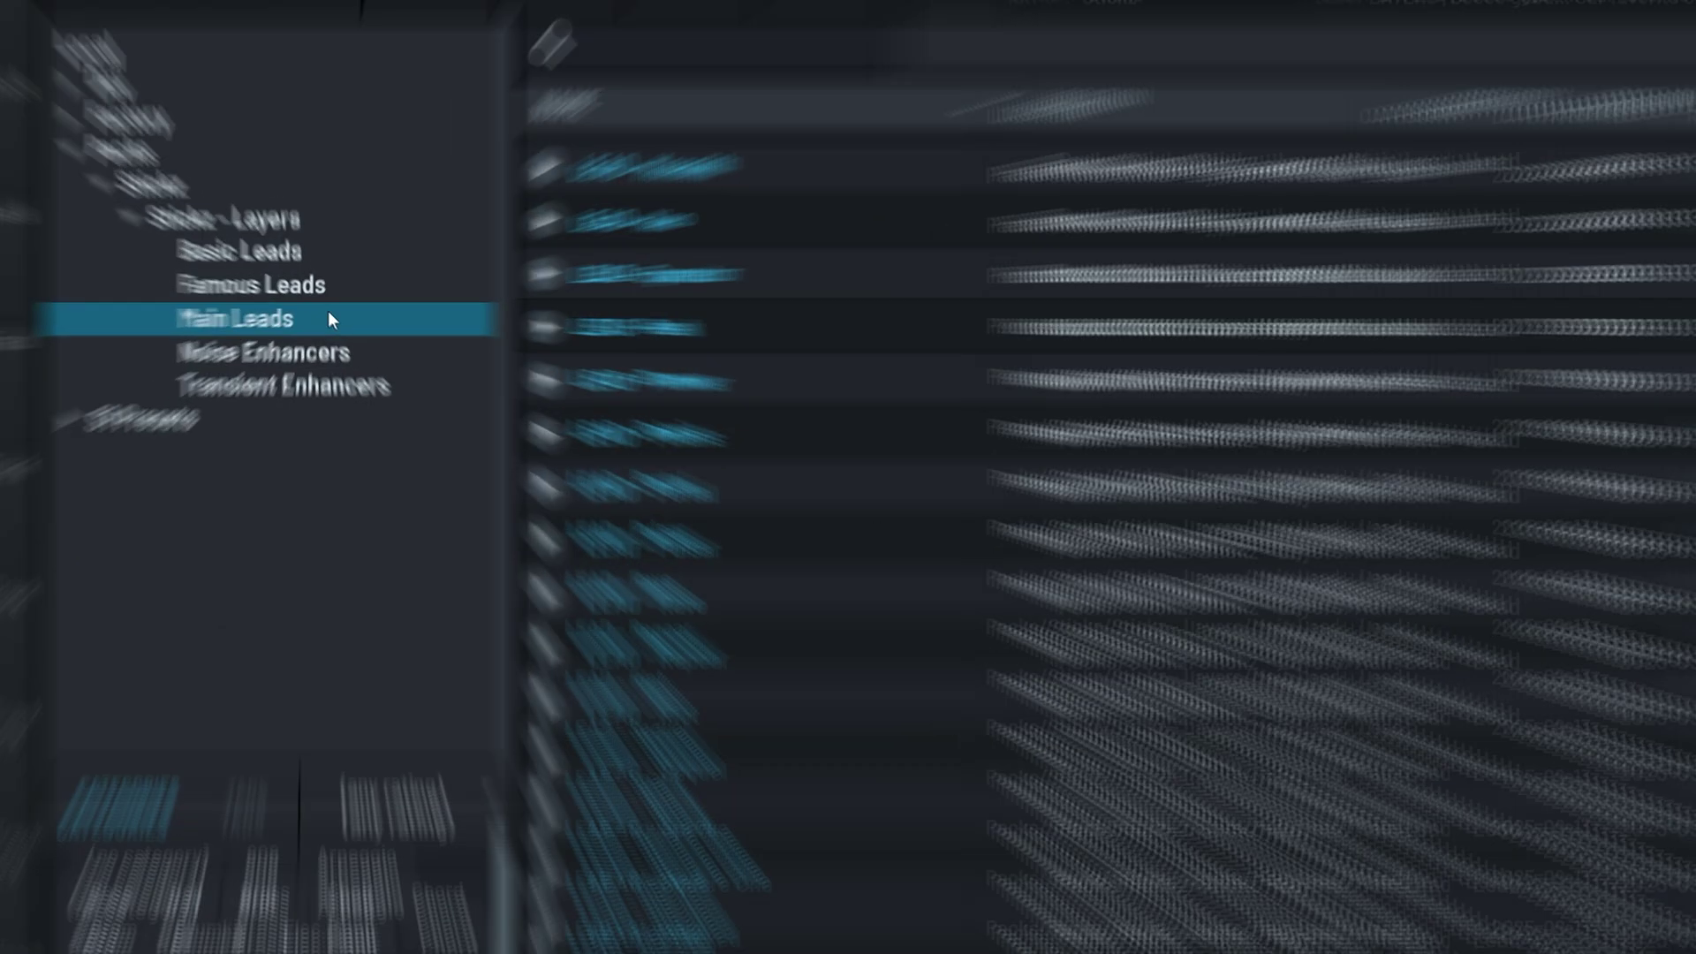
pyautogui.click(340, 337)
pyautogui.click(348, 354)
pyautogui.press('Up')
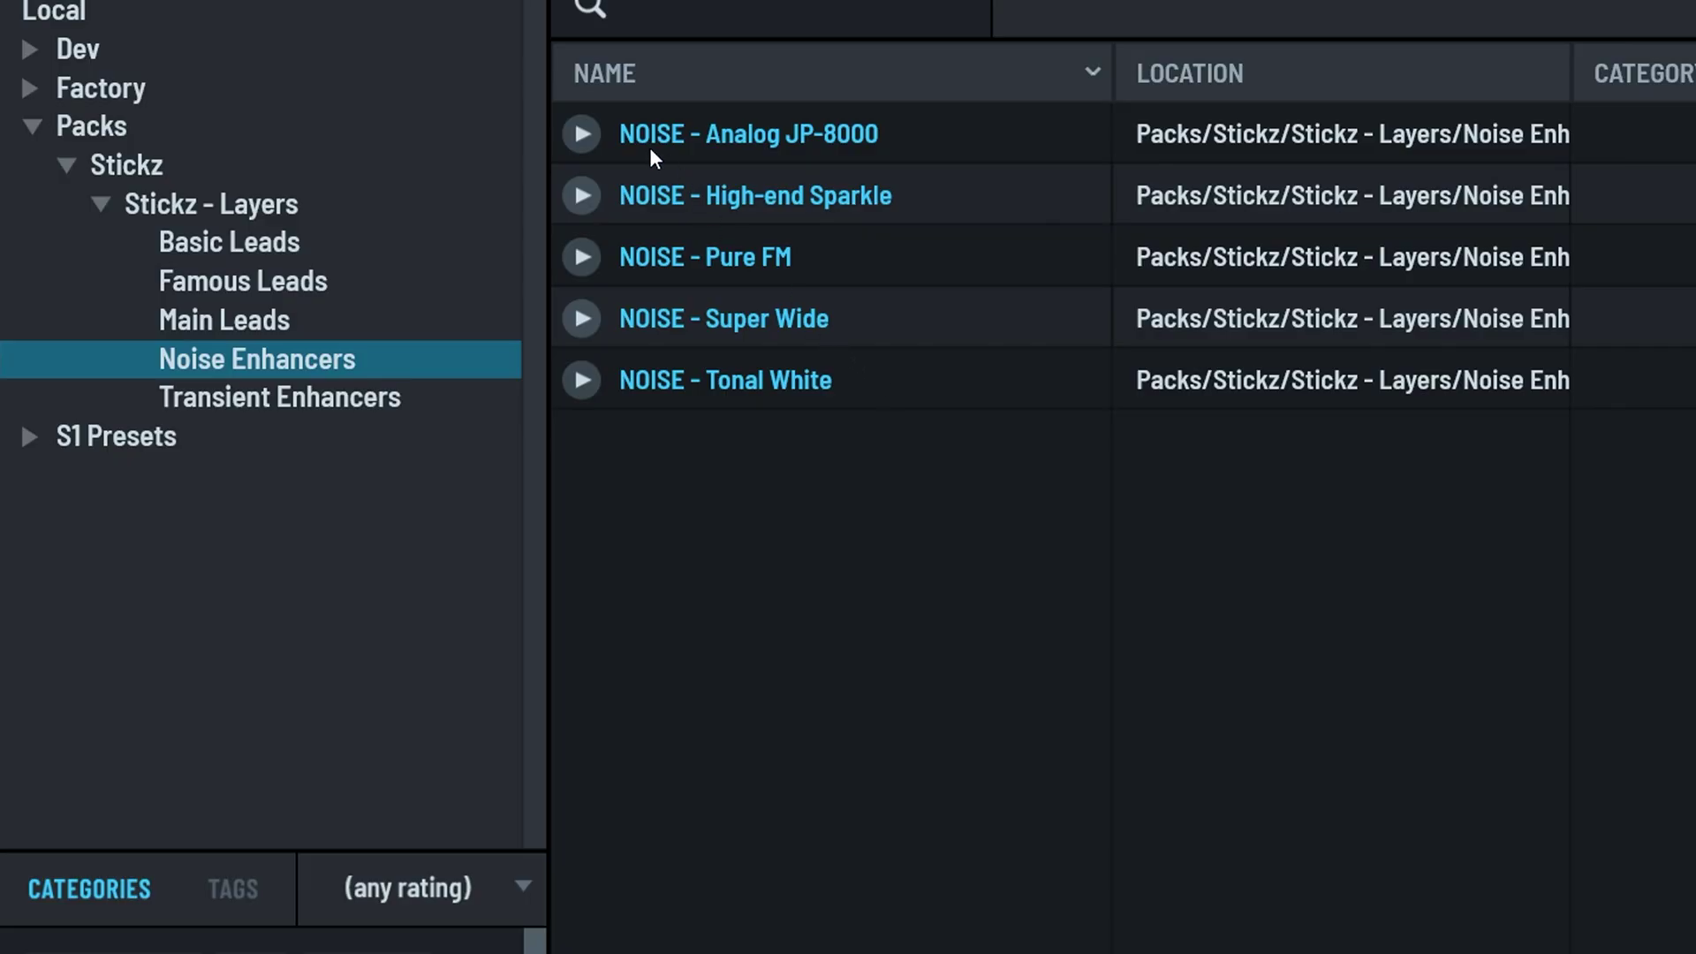
# Preview NOISE presets Analog JP-8000, High-end Sparkle, Pure FM, Super Wide and Tonal White
pyautogui.click(582, 134)
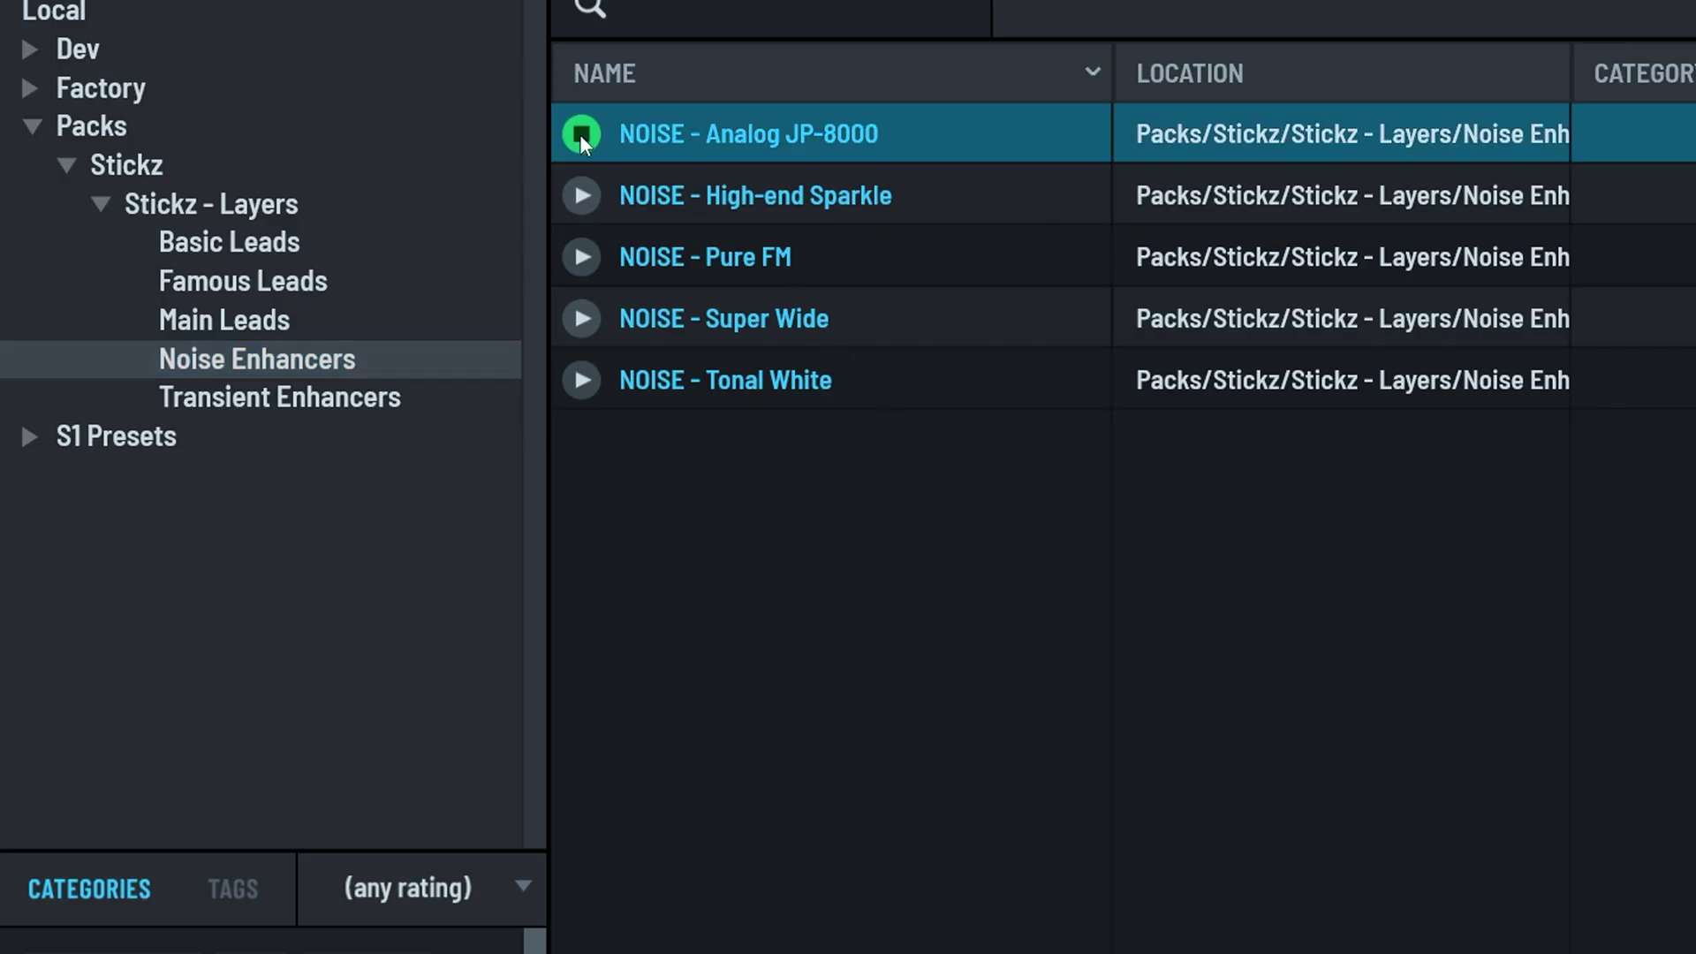
pyautogui.click(582, 197)
pyautogui.click(581, 258)
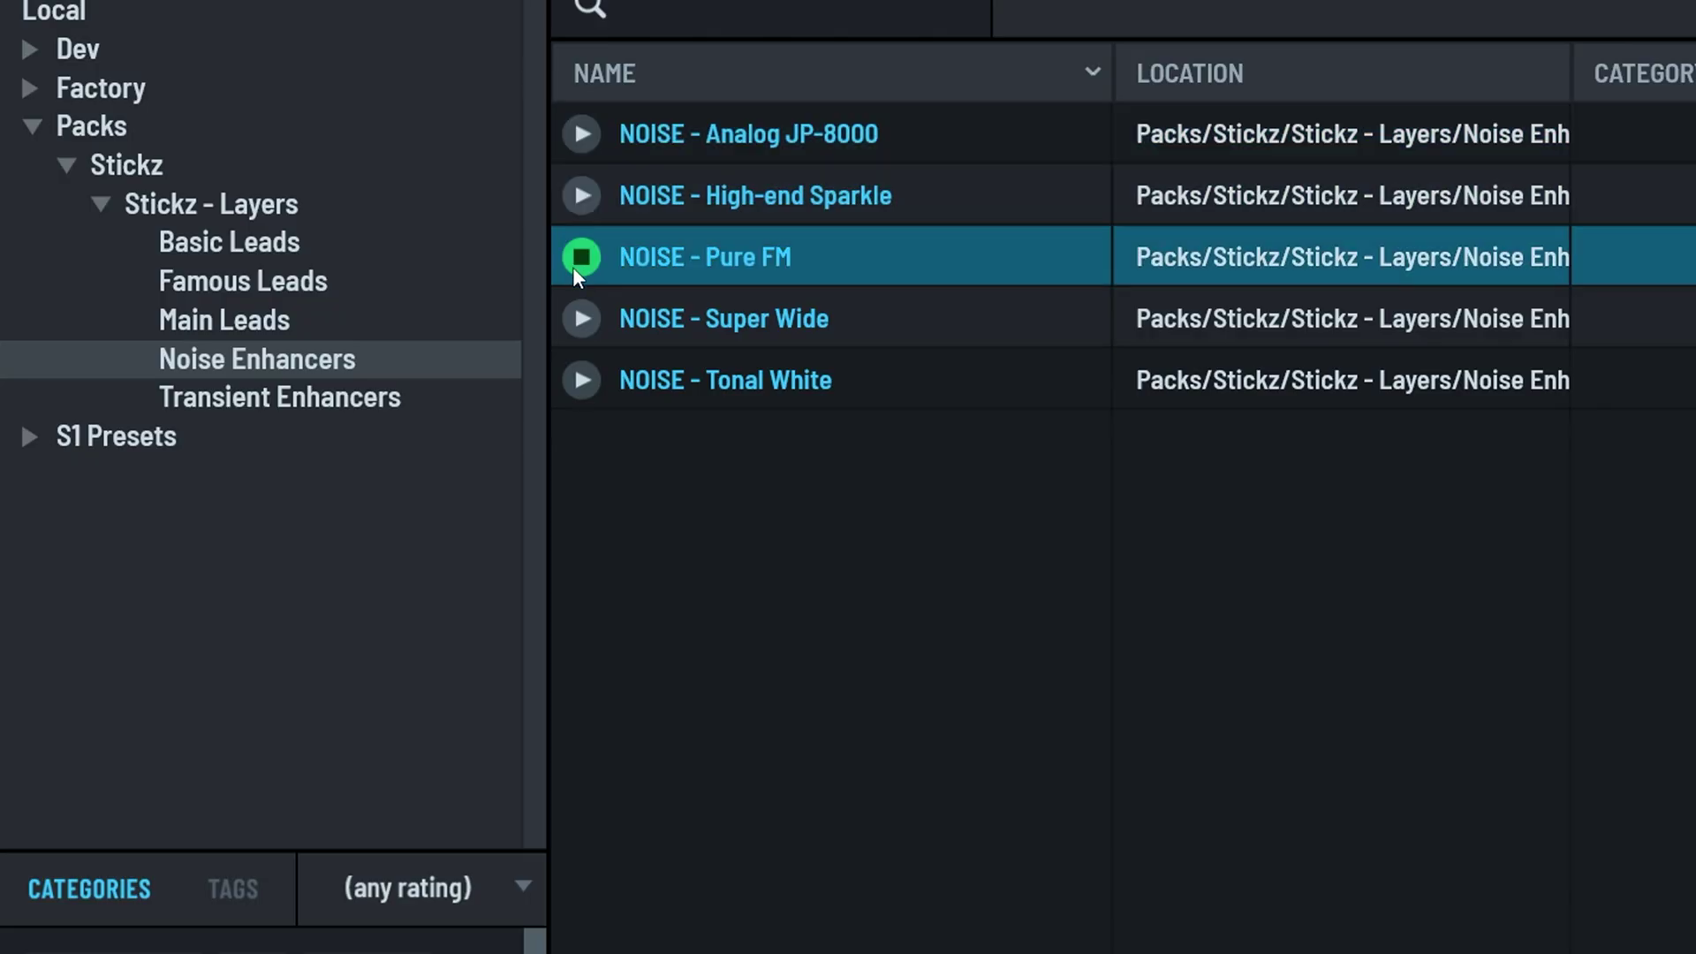
pyautogui.click(581, 322)
pyautogui.click(582, 382)
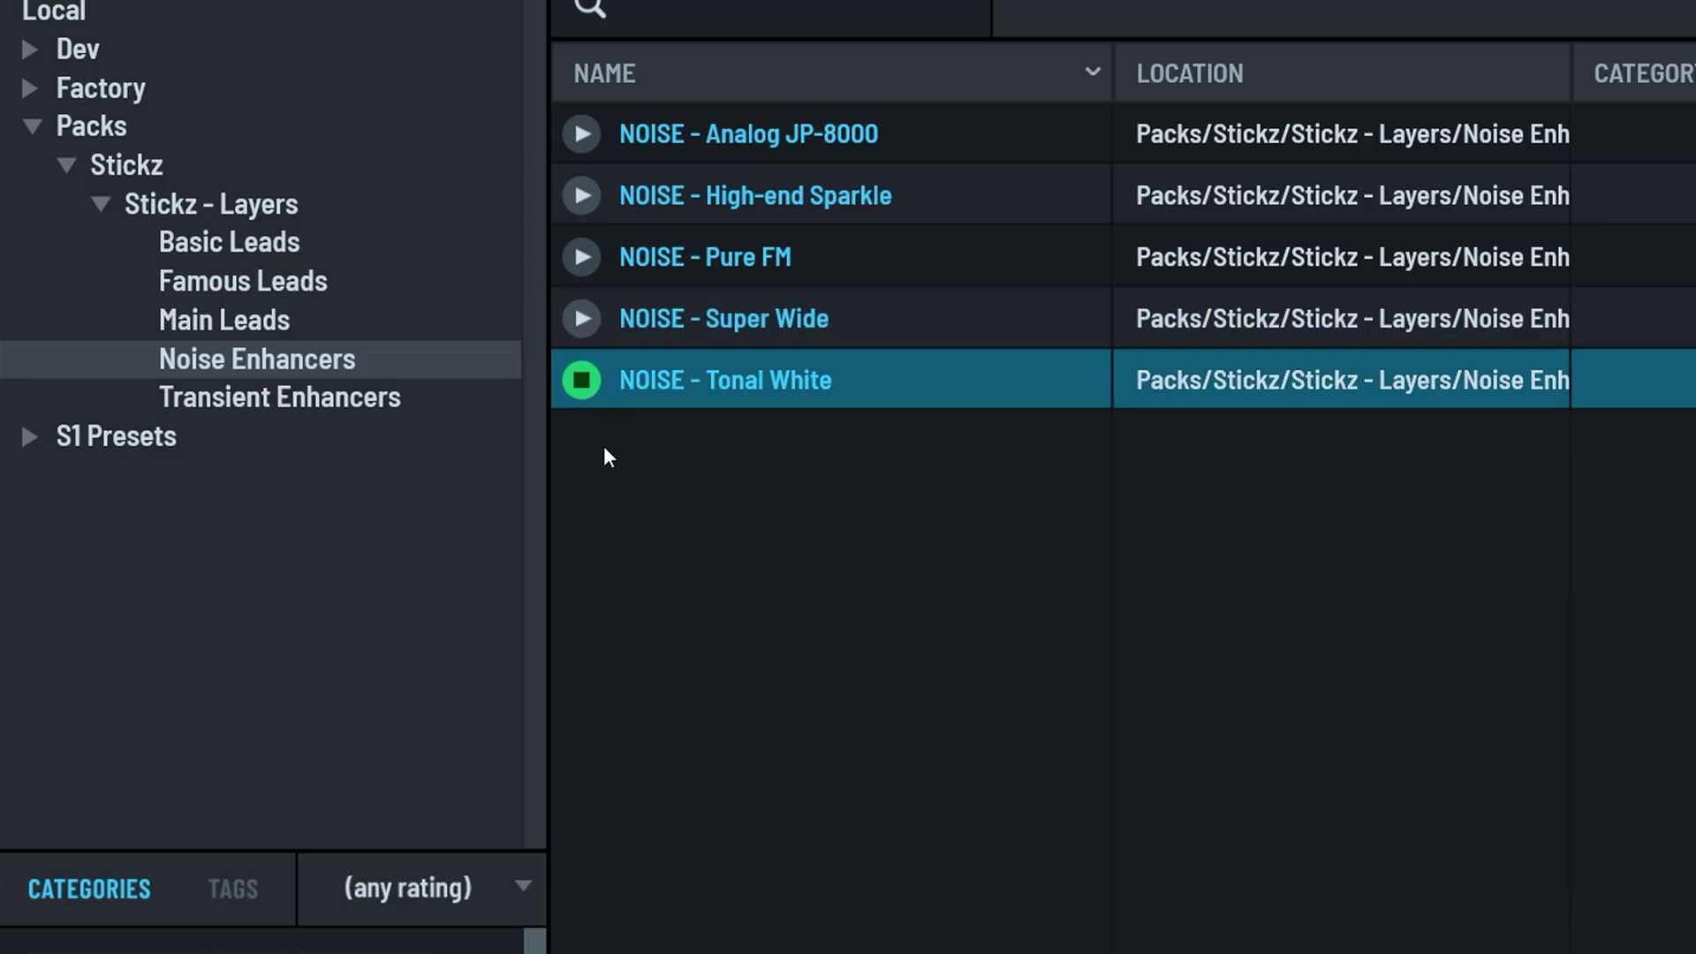
# Preview TRANSIENT presets Crazy Clicky, Lazer, Pitched Sine, Supersaw and Whitenoise, then stop playback
pyautogui.click(252, 395)
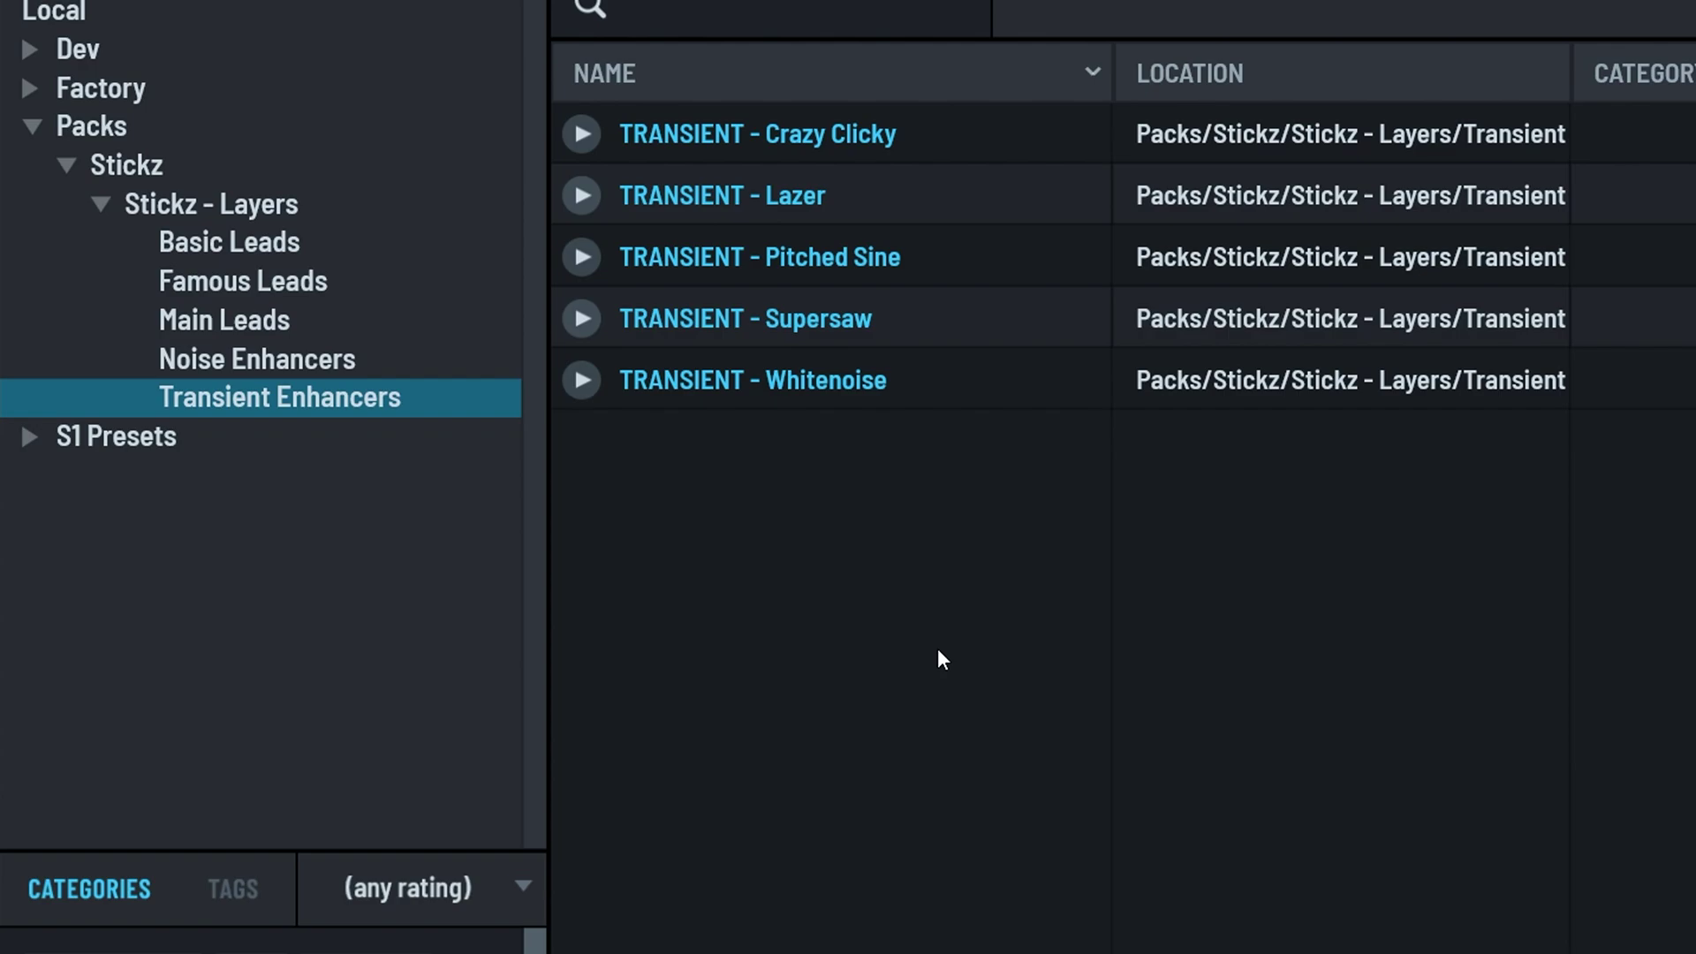
pyautogui.click(580, 134)
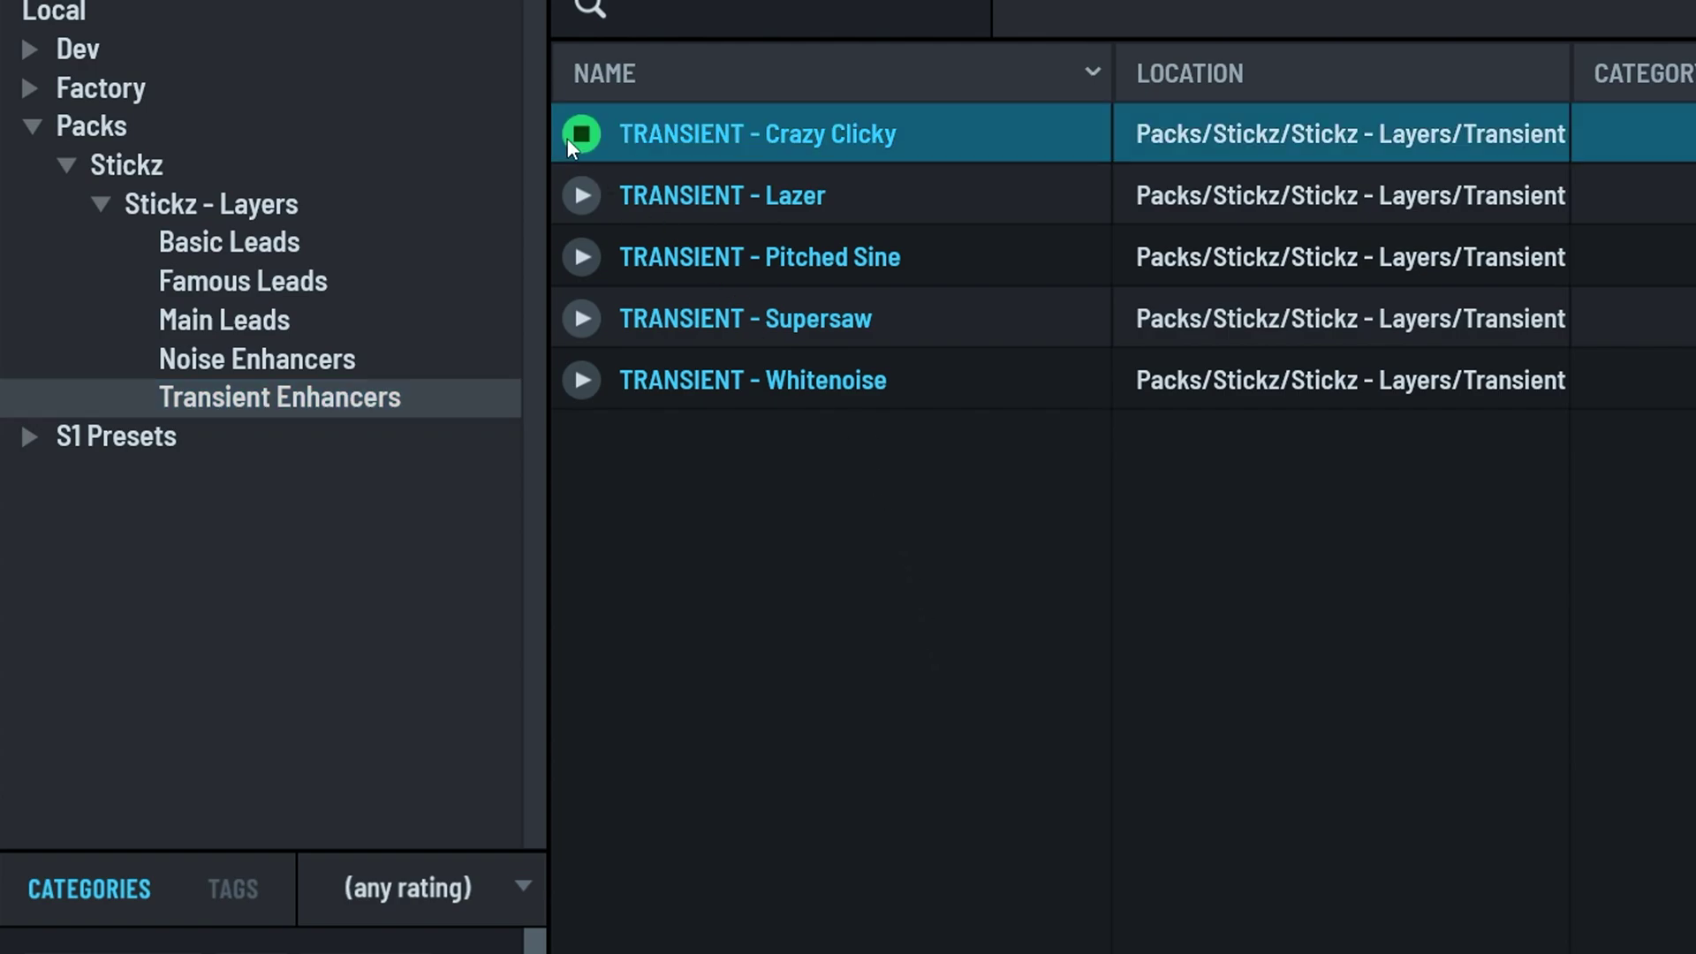
pyautogui.click(582, 196)
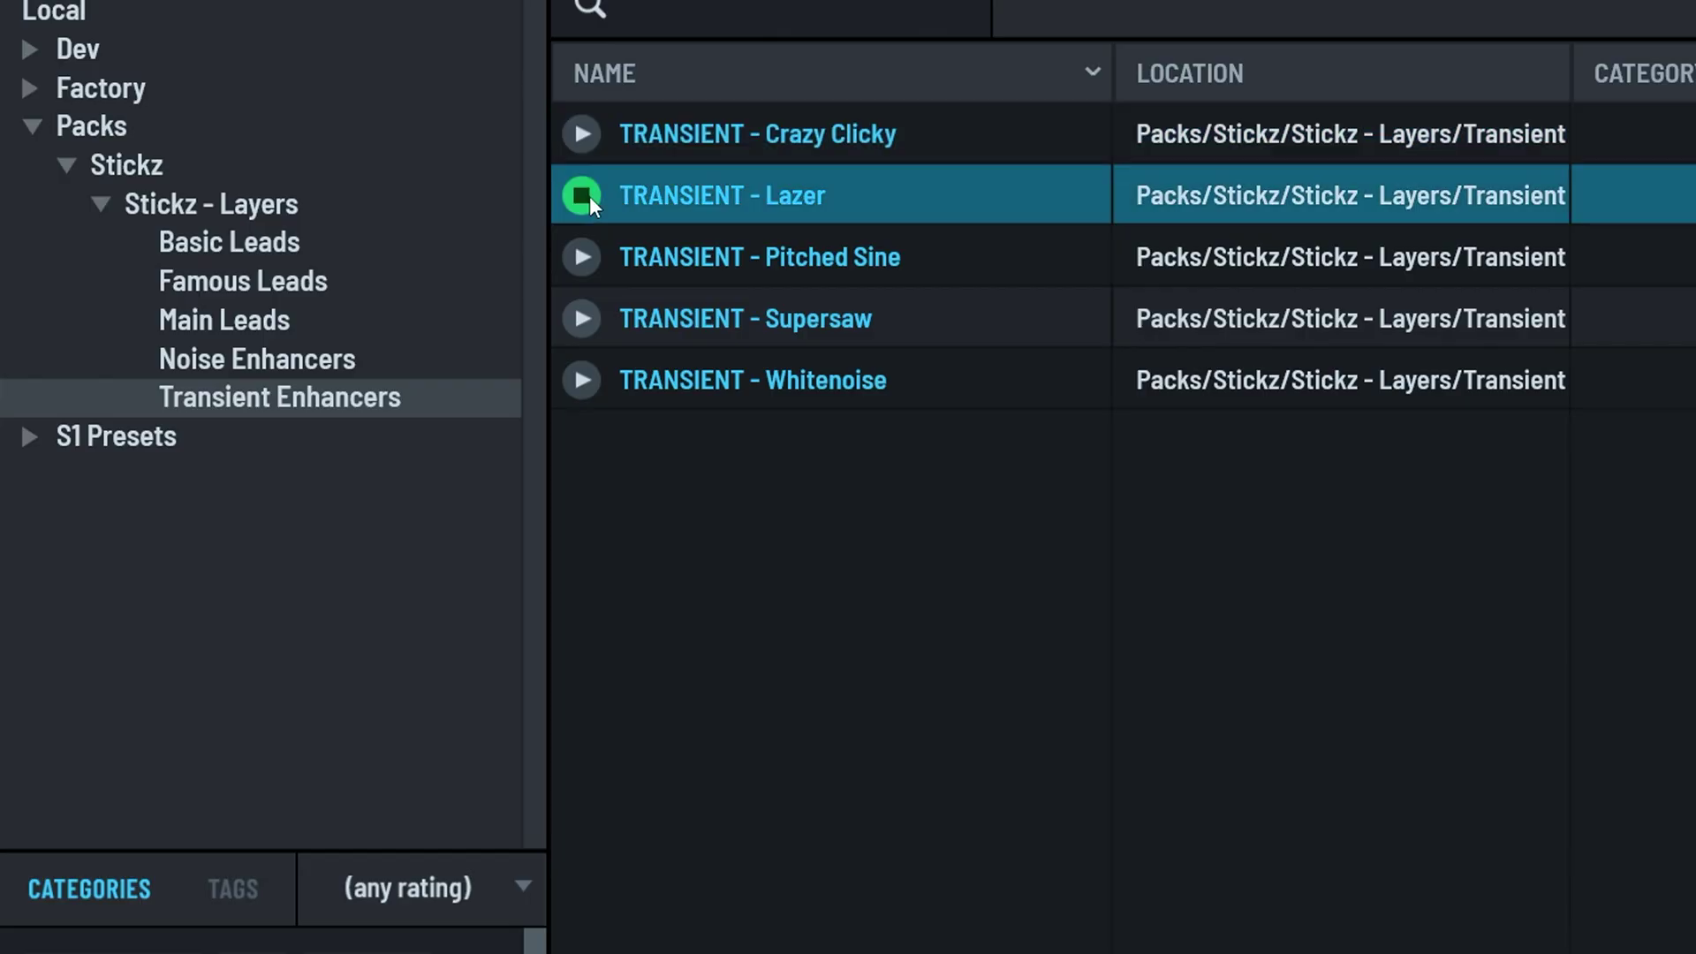
pyautogui.click(585, 261)
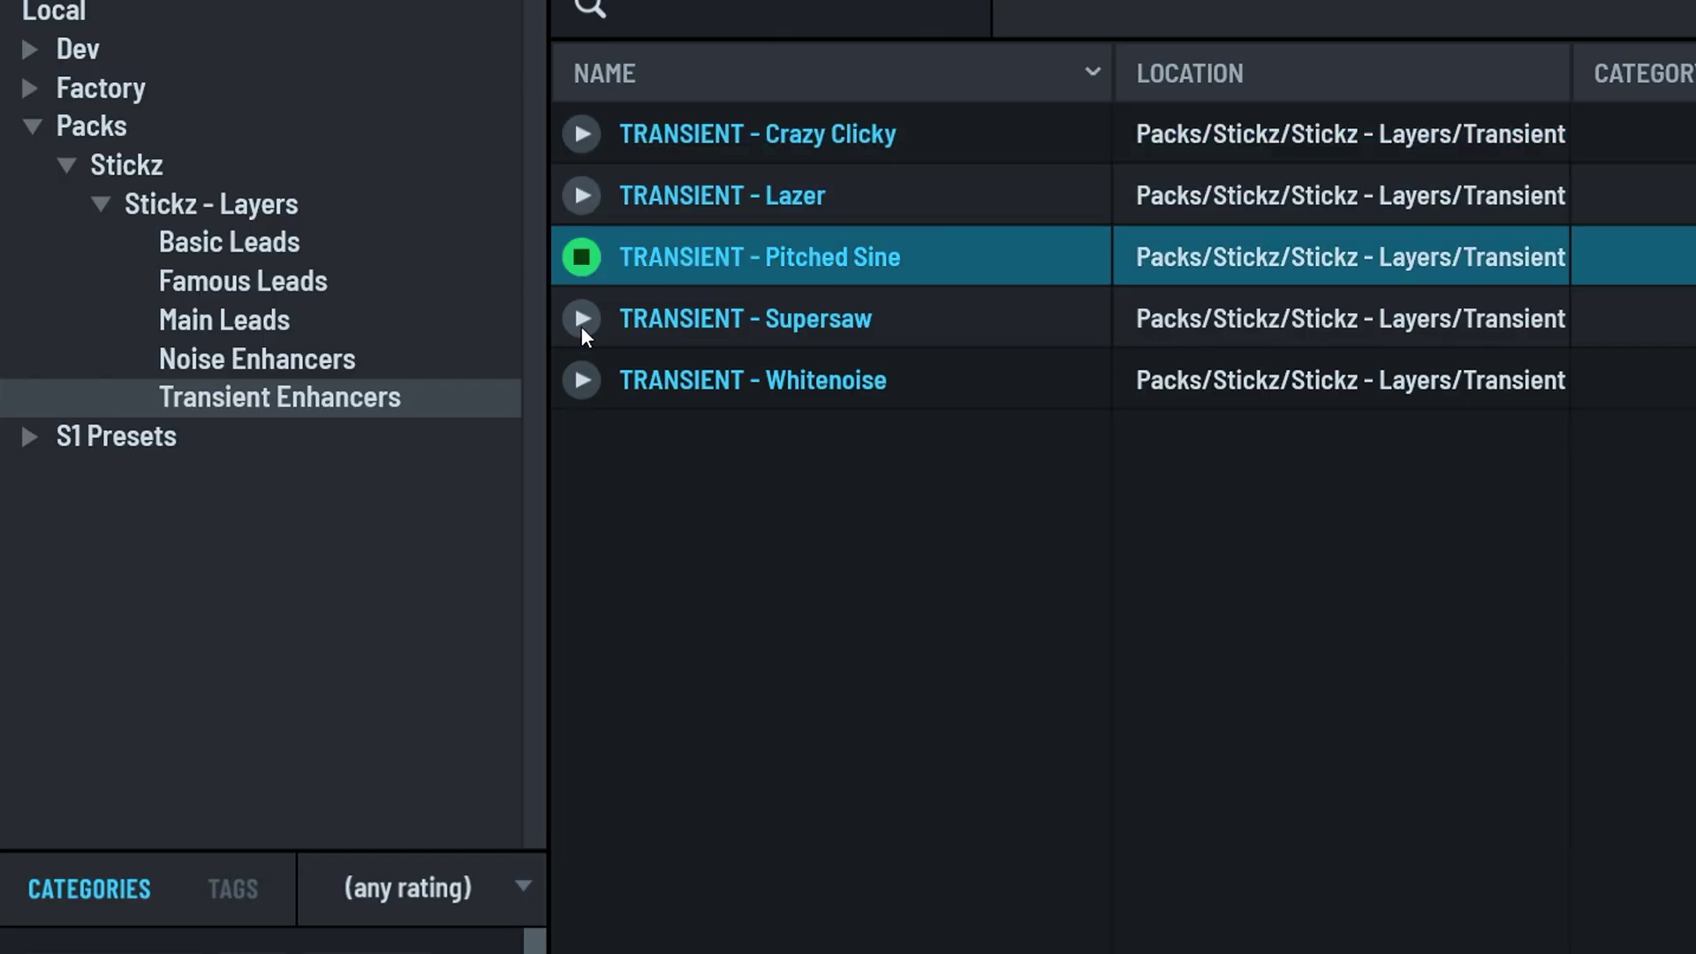
pyautogui.click(582, 325)
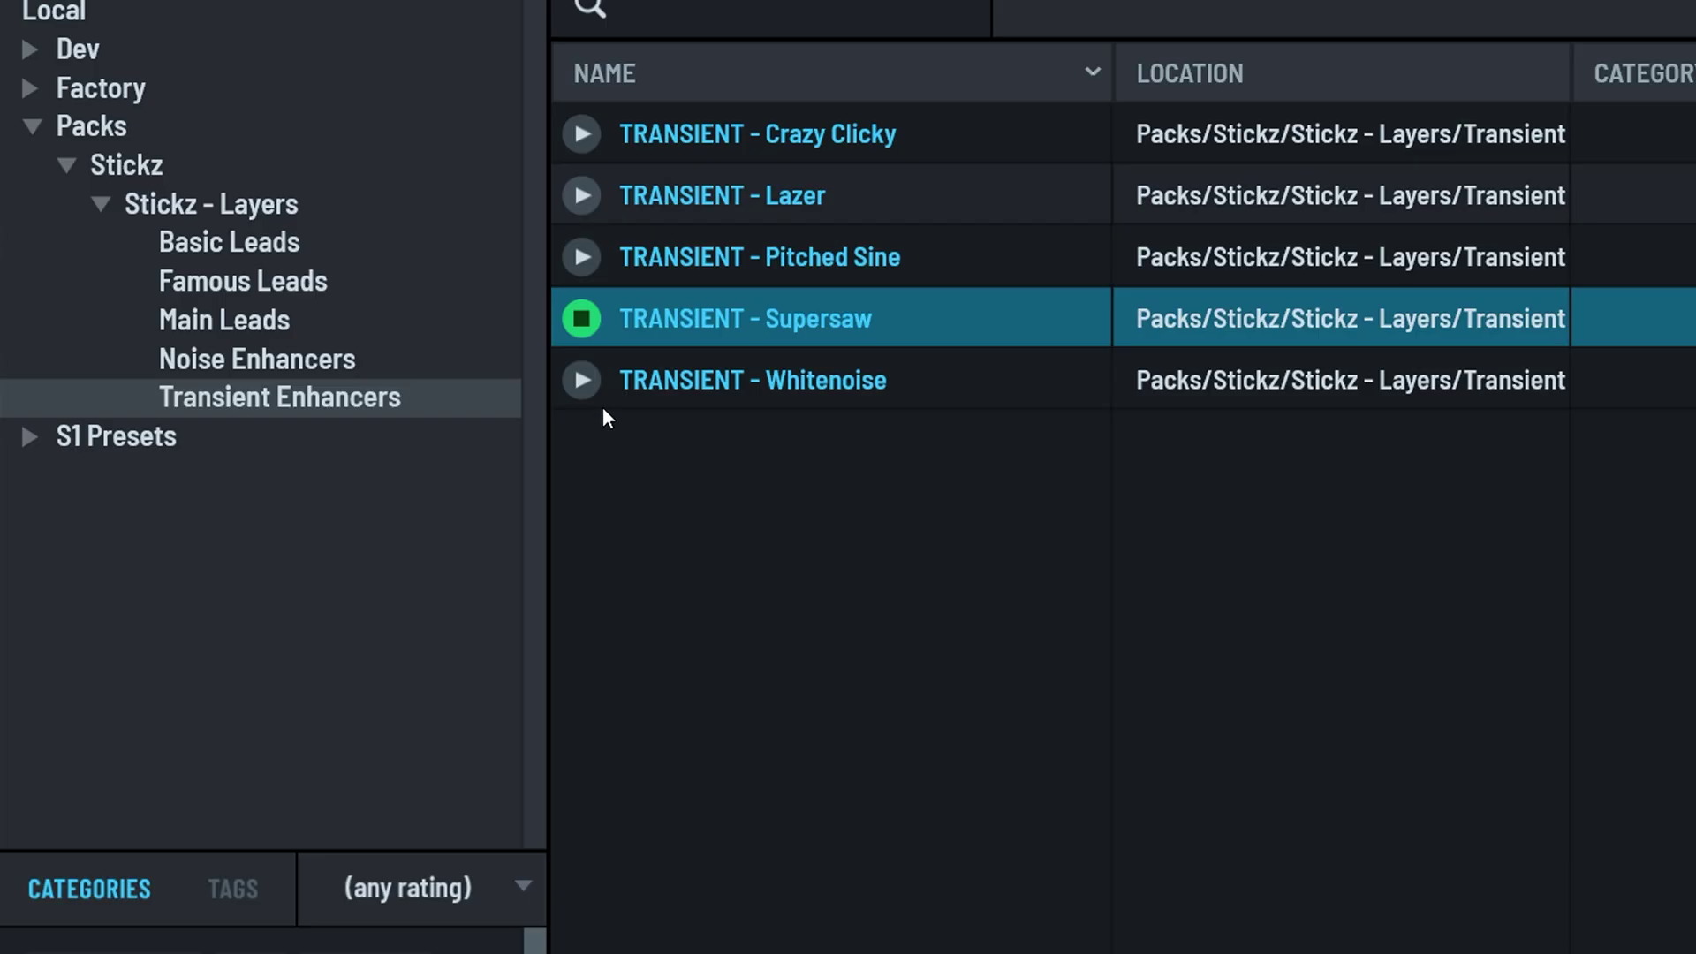
pyautogui.click(587, 385)
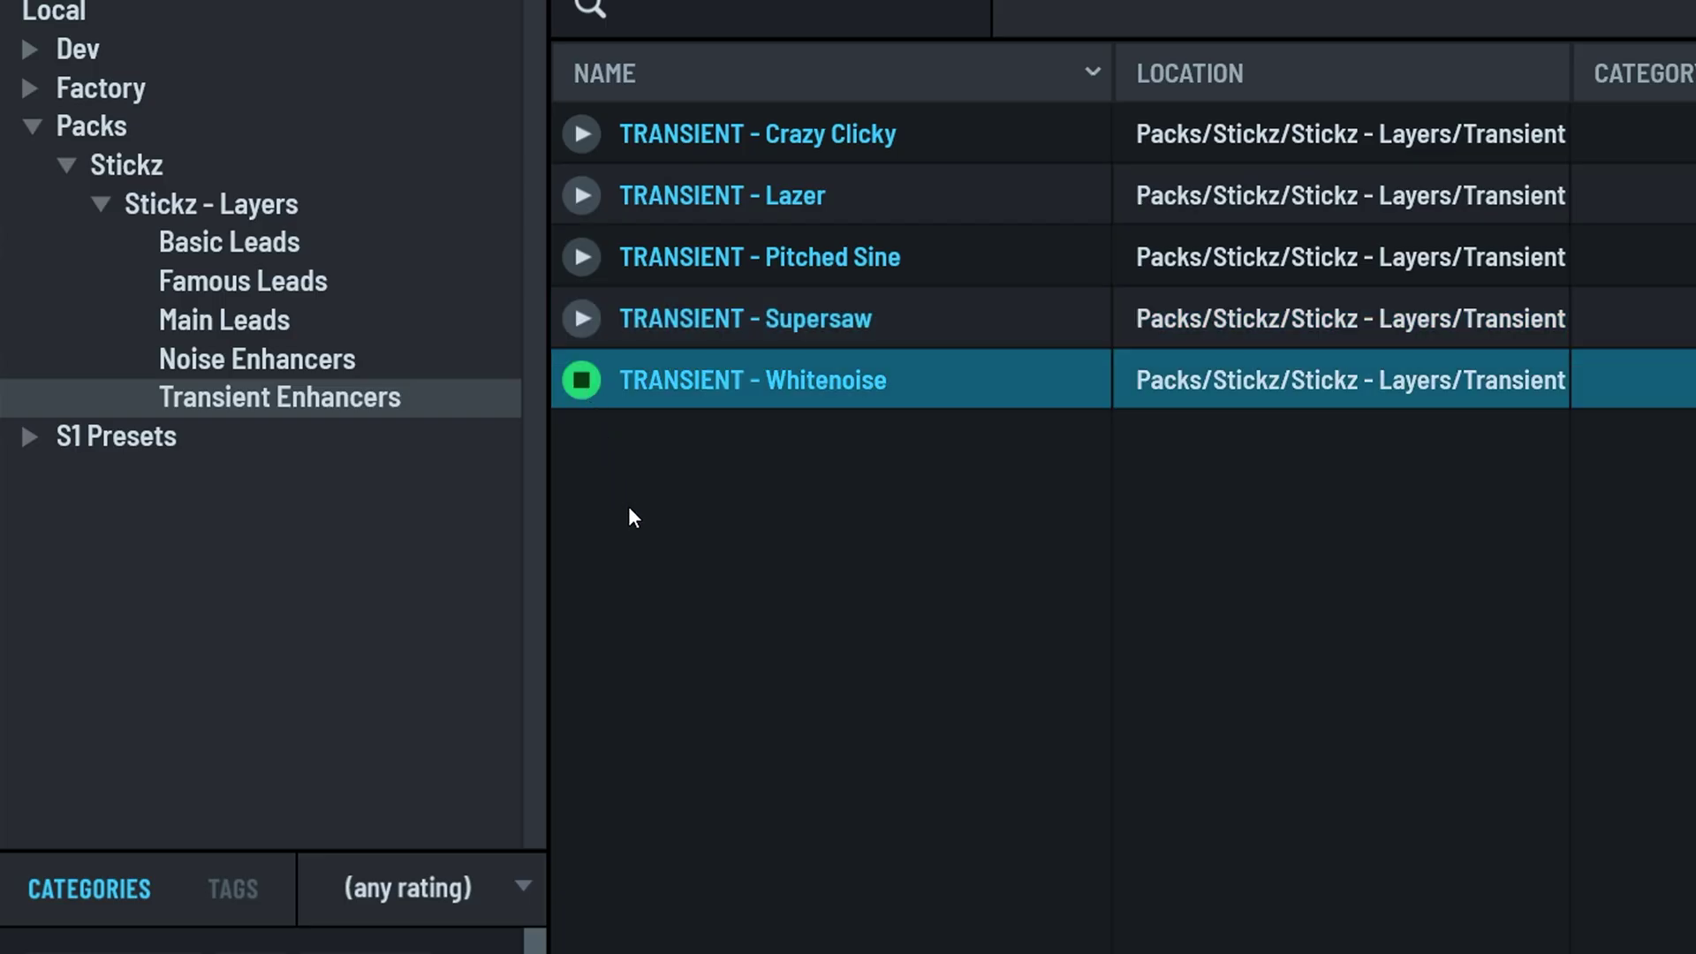
pyautogui.click(583, 380)
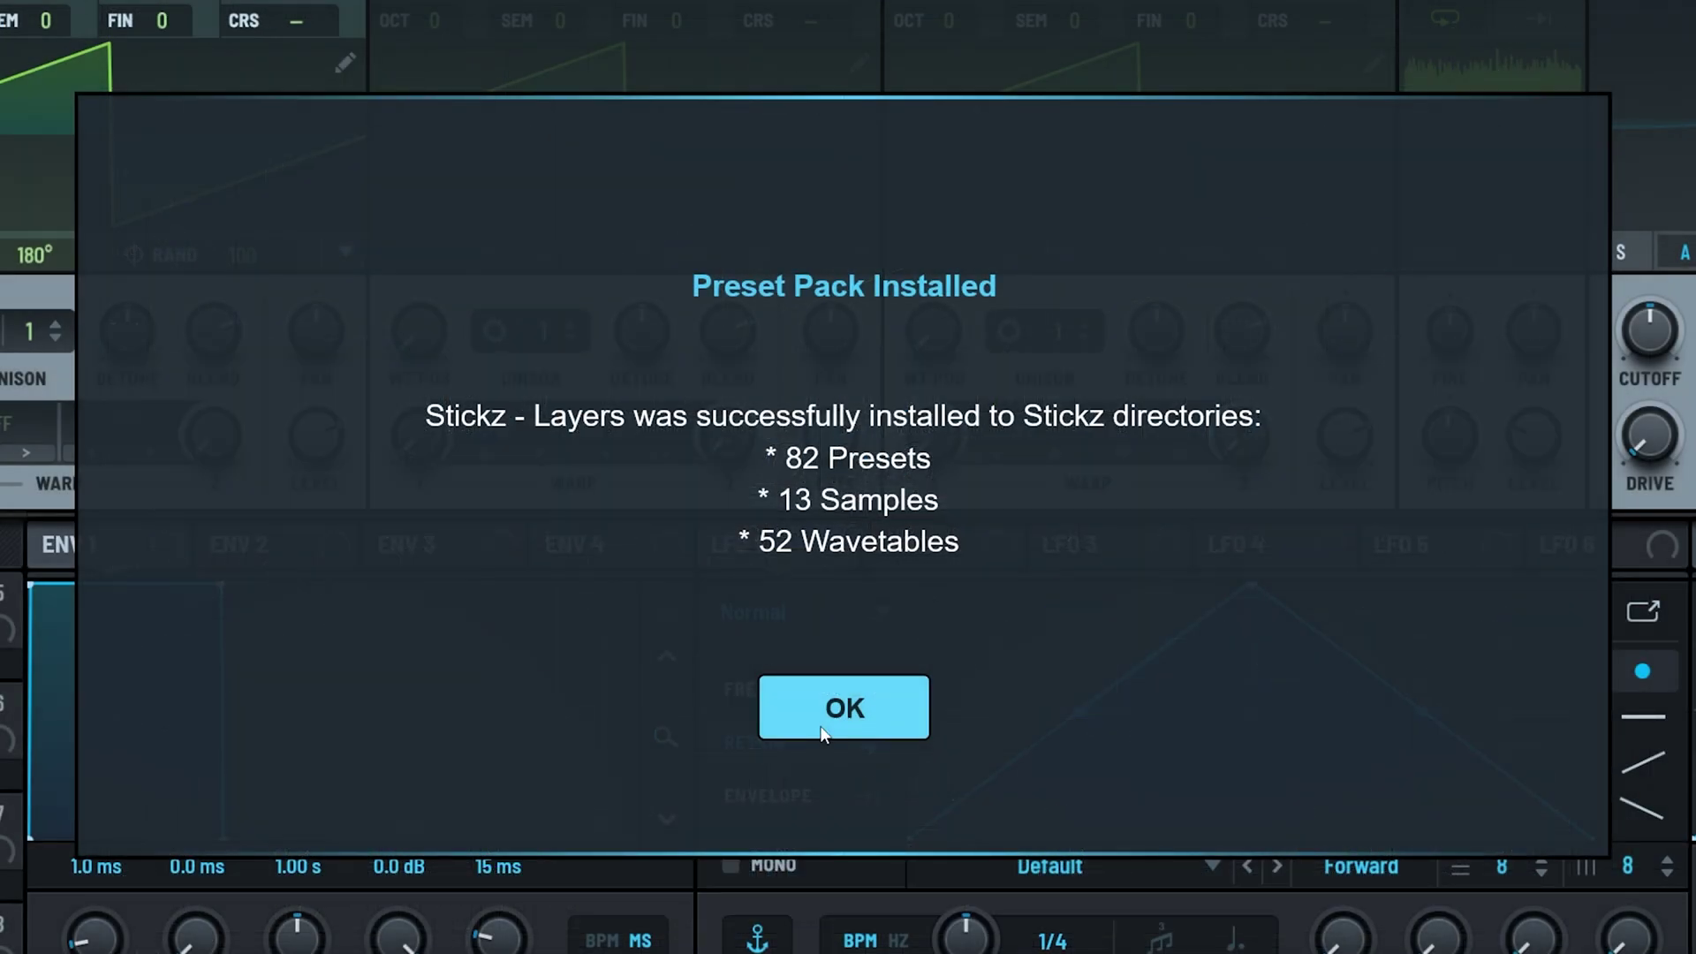
# Close the Stickz - Layers install notice (82 presets, 13 samples, 52 wavetables) with OK
pyautogui.click(821, 728)
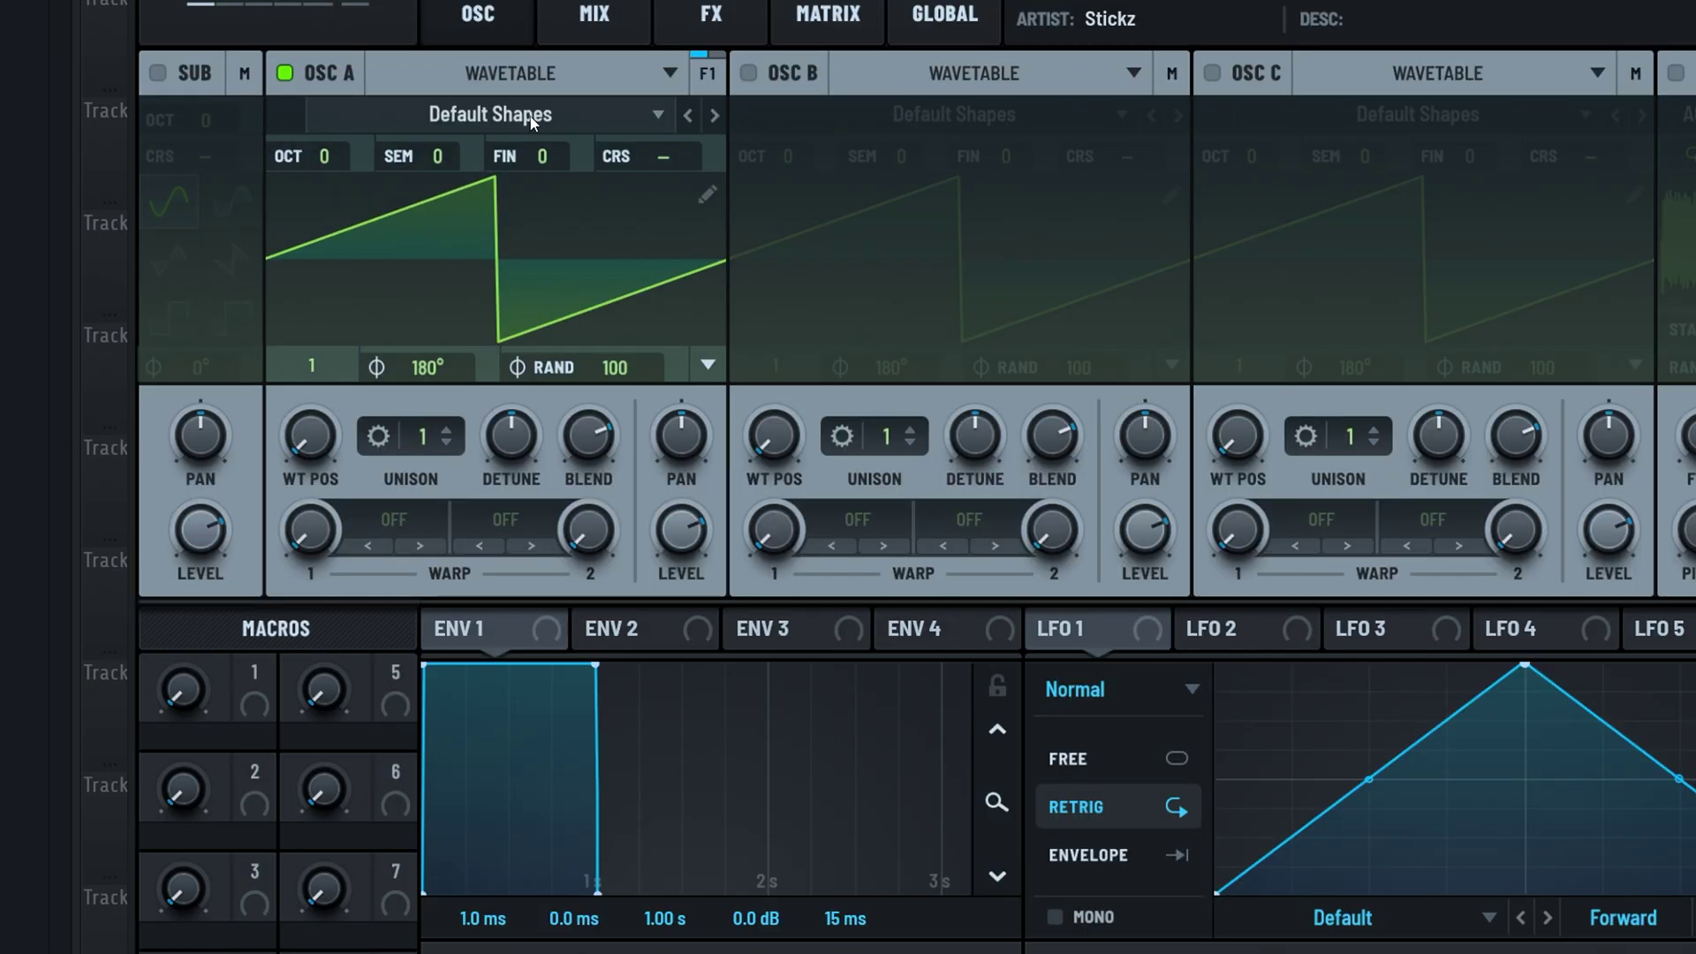
# Load Packs > Stickz > Stickz - Layers > Stickz Layers Saw Noisy 1 into oscillator A
pyautogui.click(406, 174)
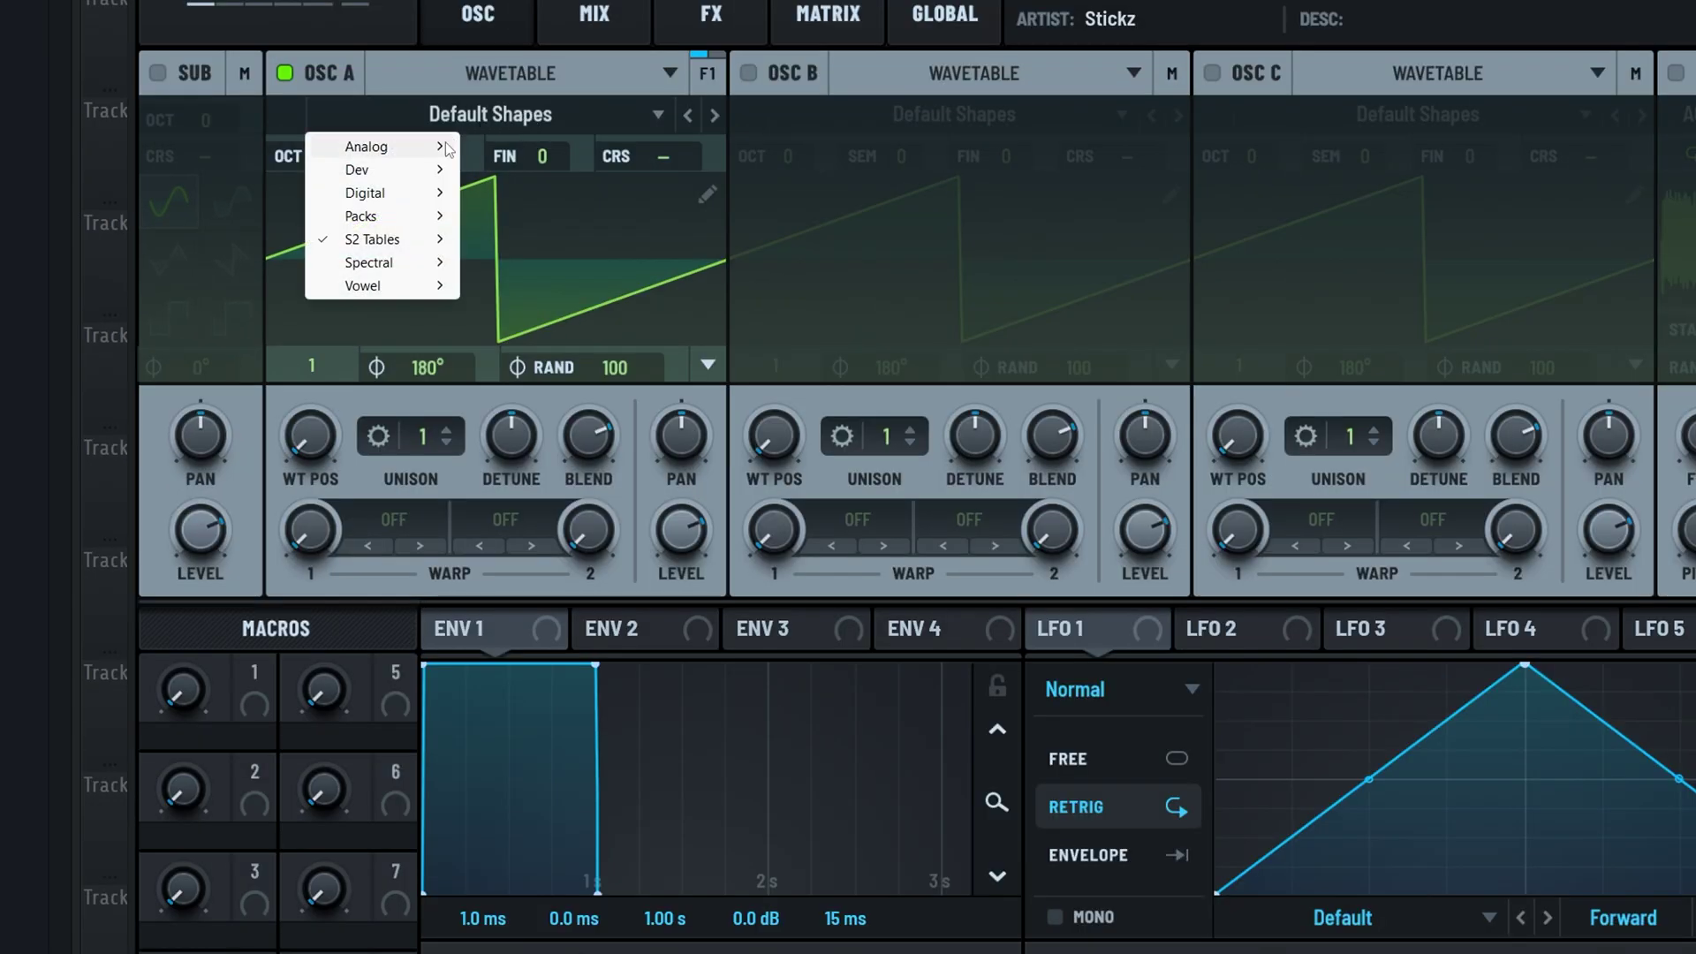
pyautogui.moveTo(389, 216)
pyautogui.moveTo(530, 216)
pyautogui.moveTo(685, 221)
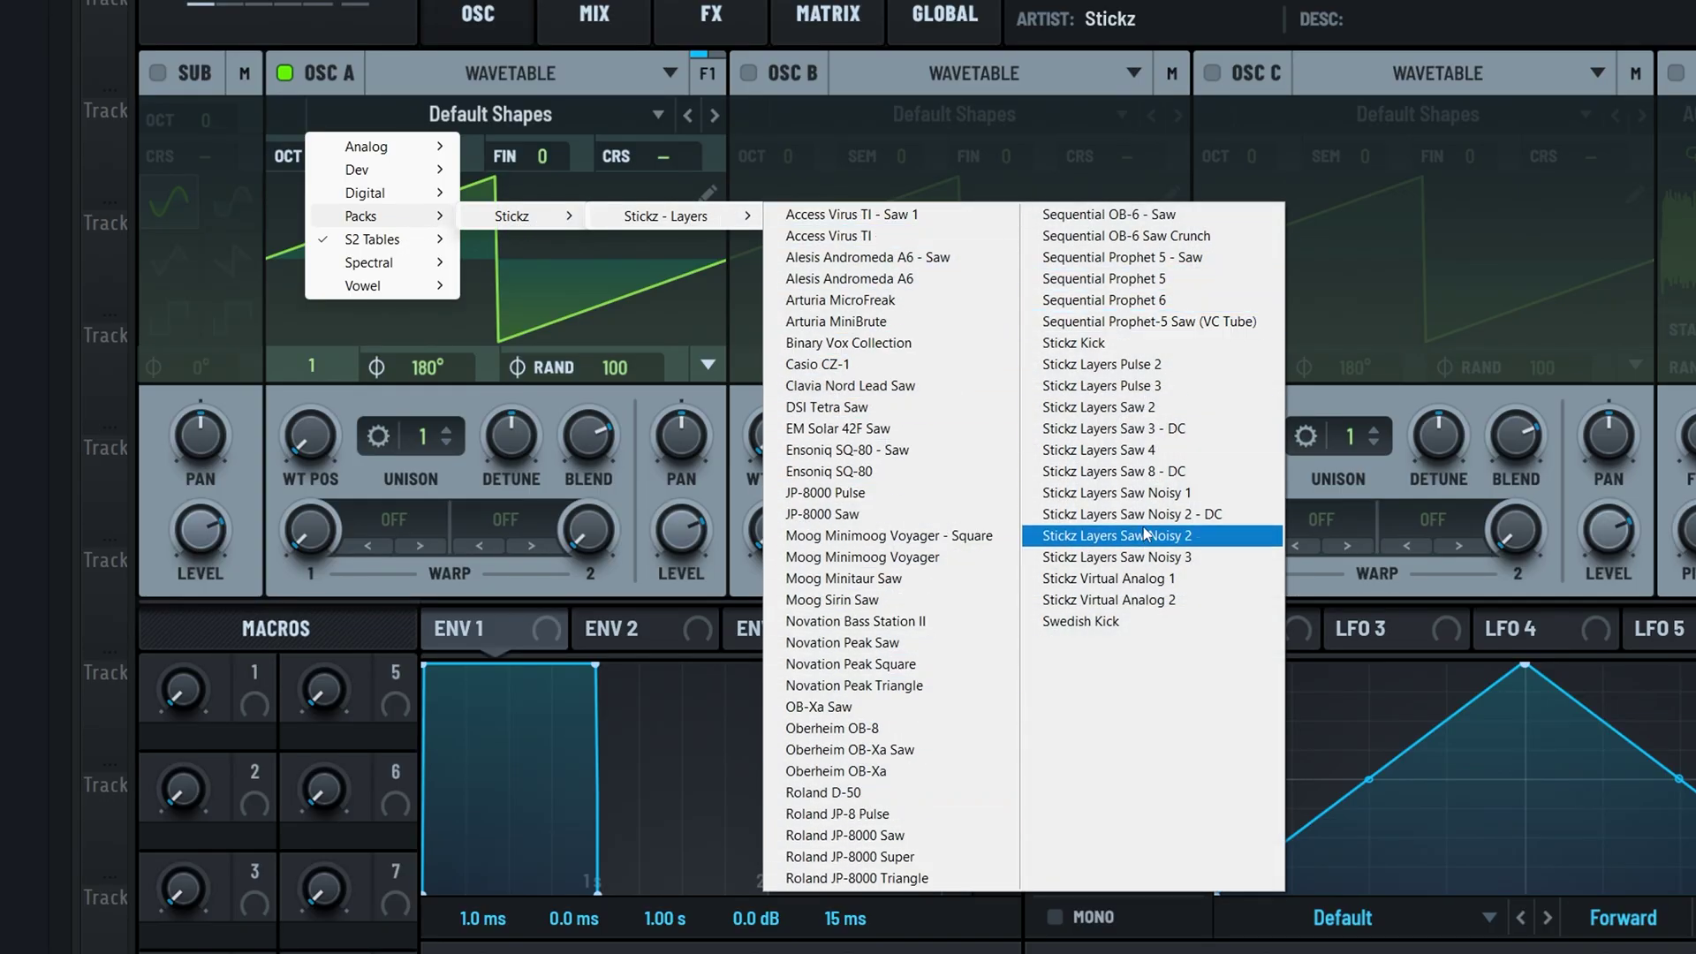
pyautogui.click(1208, 494)
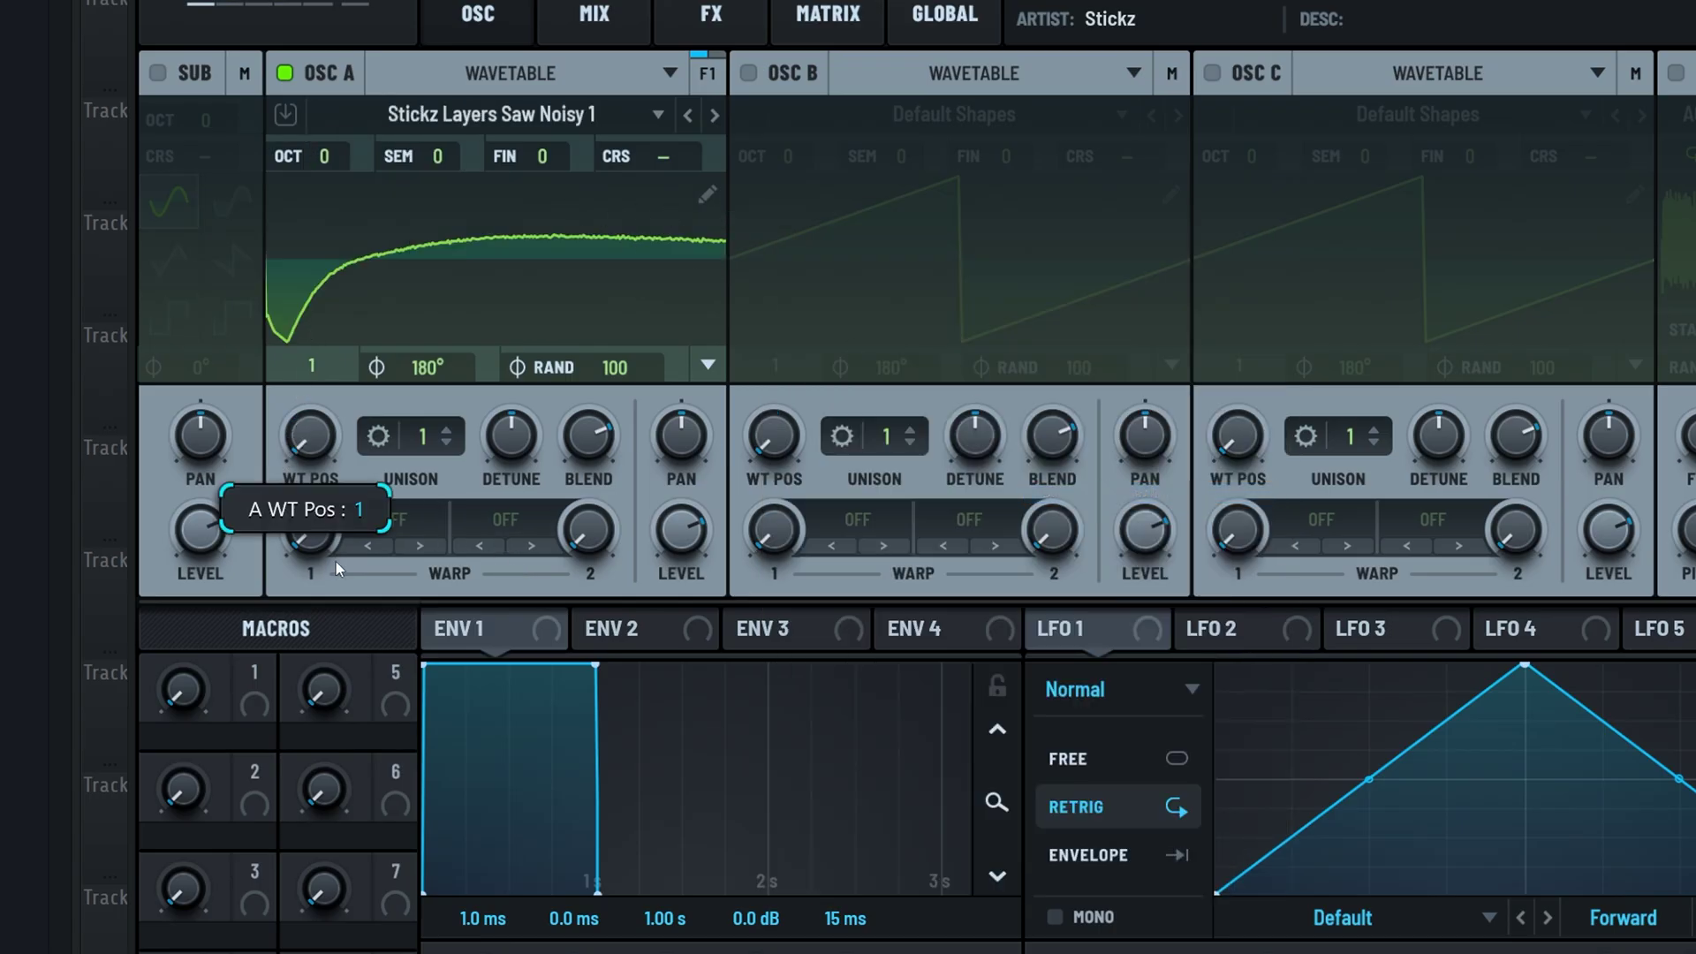
# View the wavetable in 3D, then step three wavetables forward and five back
pyautogui.click(618, 230)
pyautogui.click(711, 118)
pyautogui.click(712, 116)
pyautogui.click(712, 116)
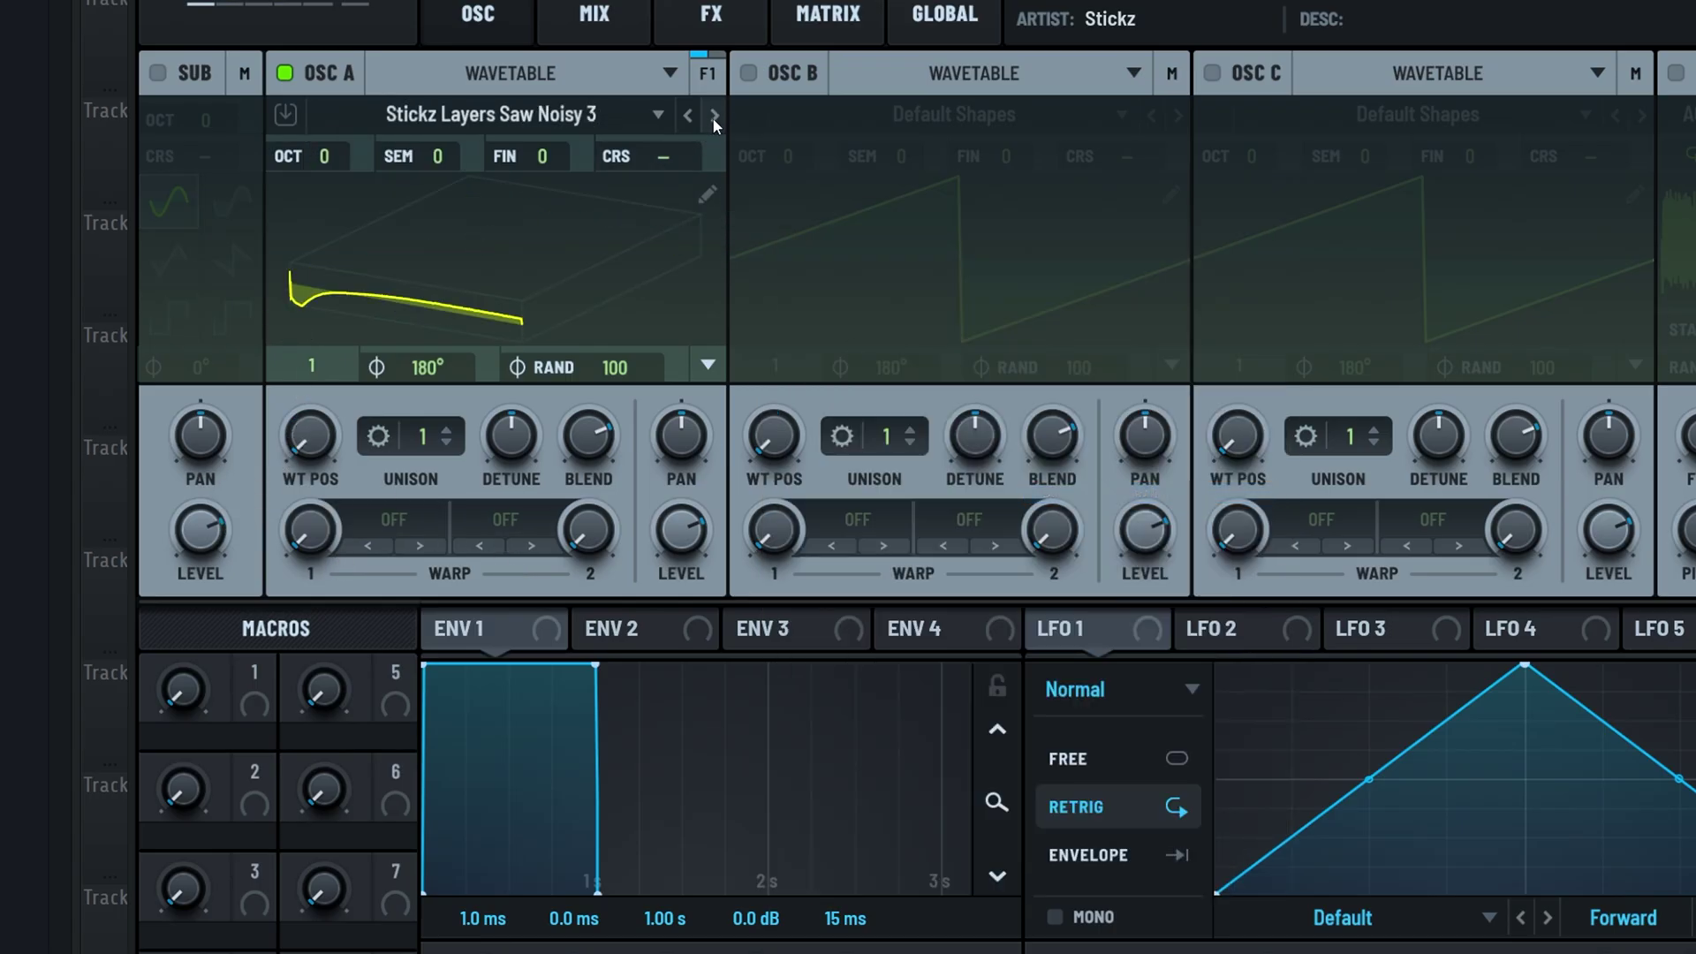
pyautogui.click(689, 117)
pyautogui.click(689, 117)
pyautogui.click(689, 118)
pyautogui.click(689, 117)
pyautogui.click(688, 116)
pyautogui.click(689, 116)
pyautogui.click(689, 117)
pyautogui.click(511, 74)
# Make oscillator A a Multisample oscillator loaded with Factory > Keys > Baby Grand Piano LE
pyautogui.click(498, 137)
pyautogui.click(544, 114)
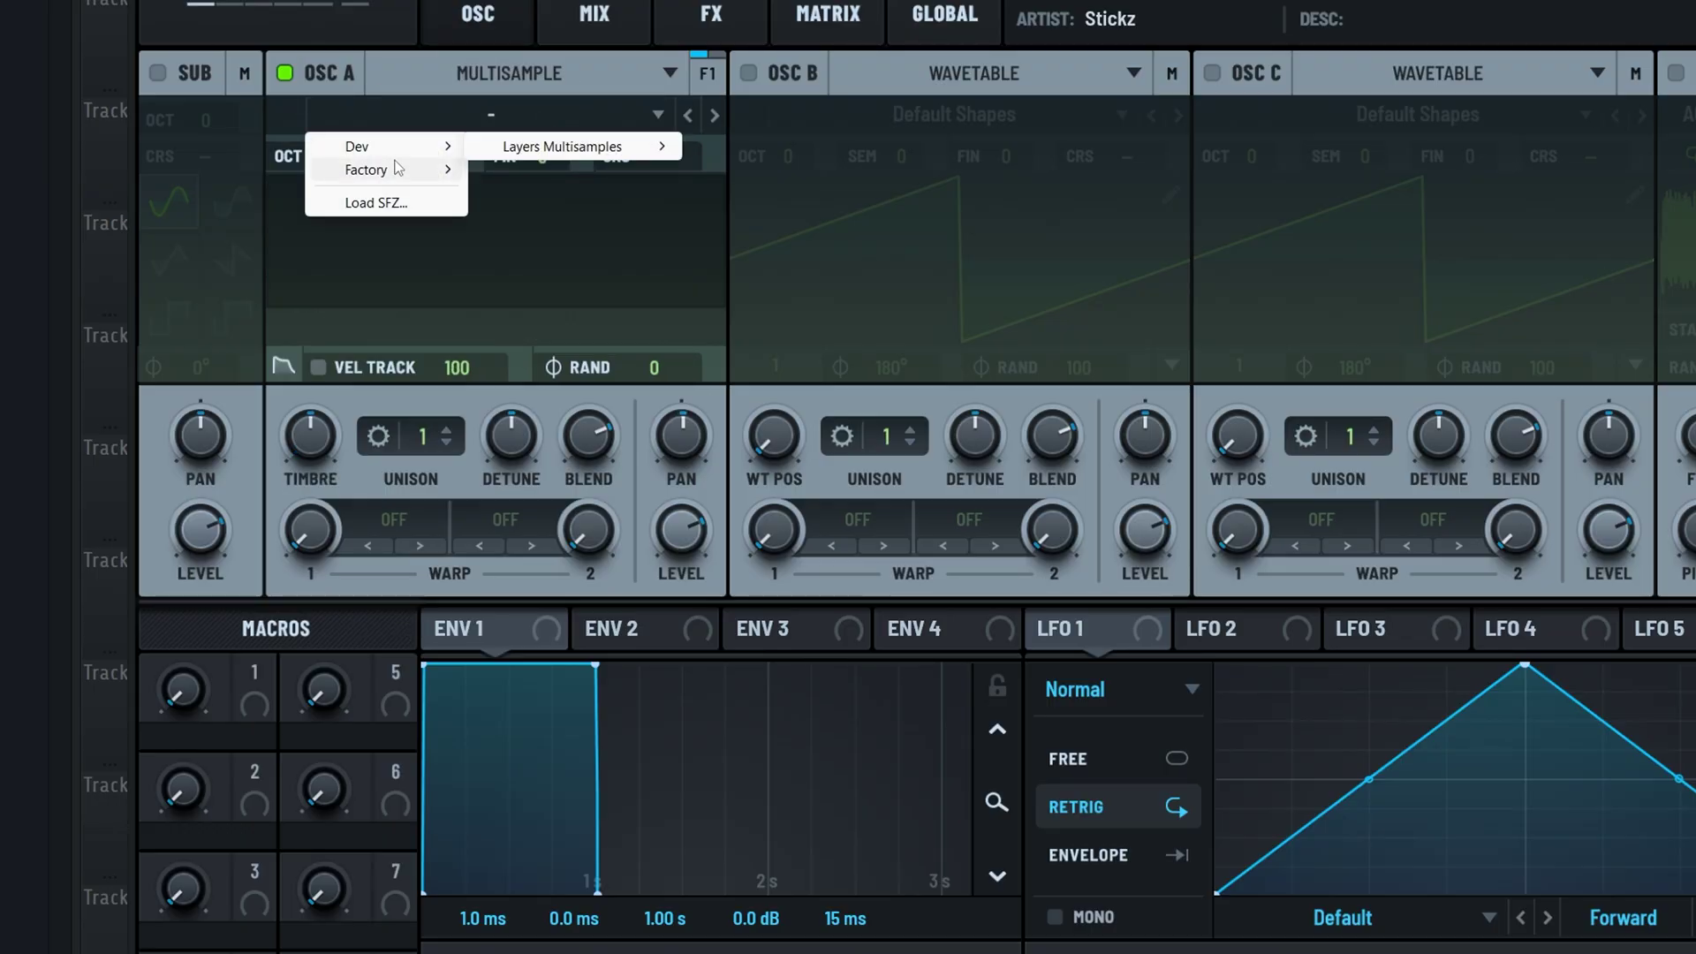
pyautogui.moveTo(411, 169)
pyautogui.moveTo(548, 239)
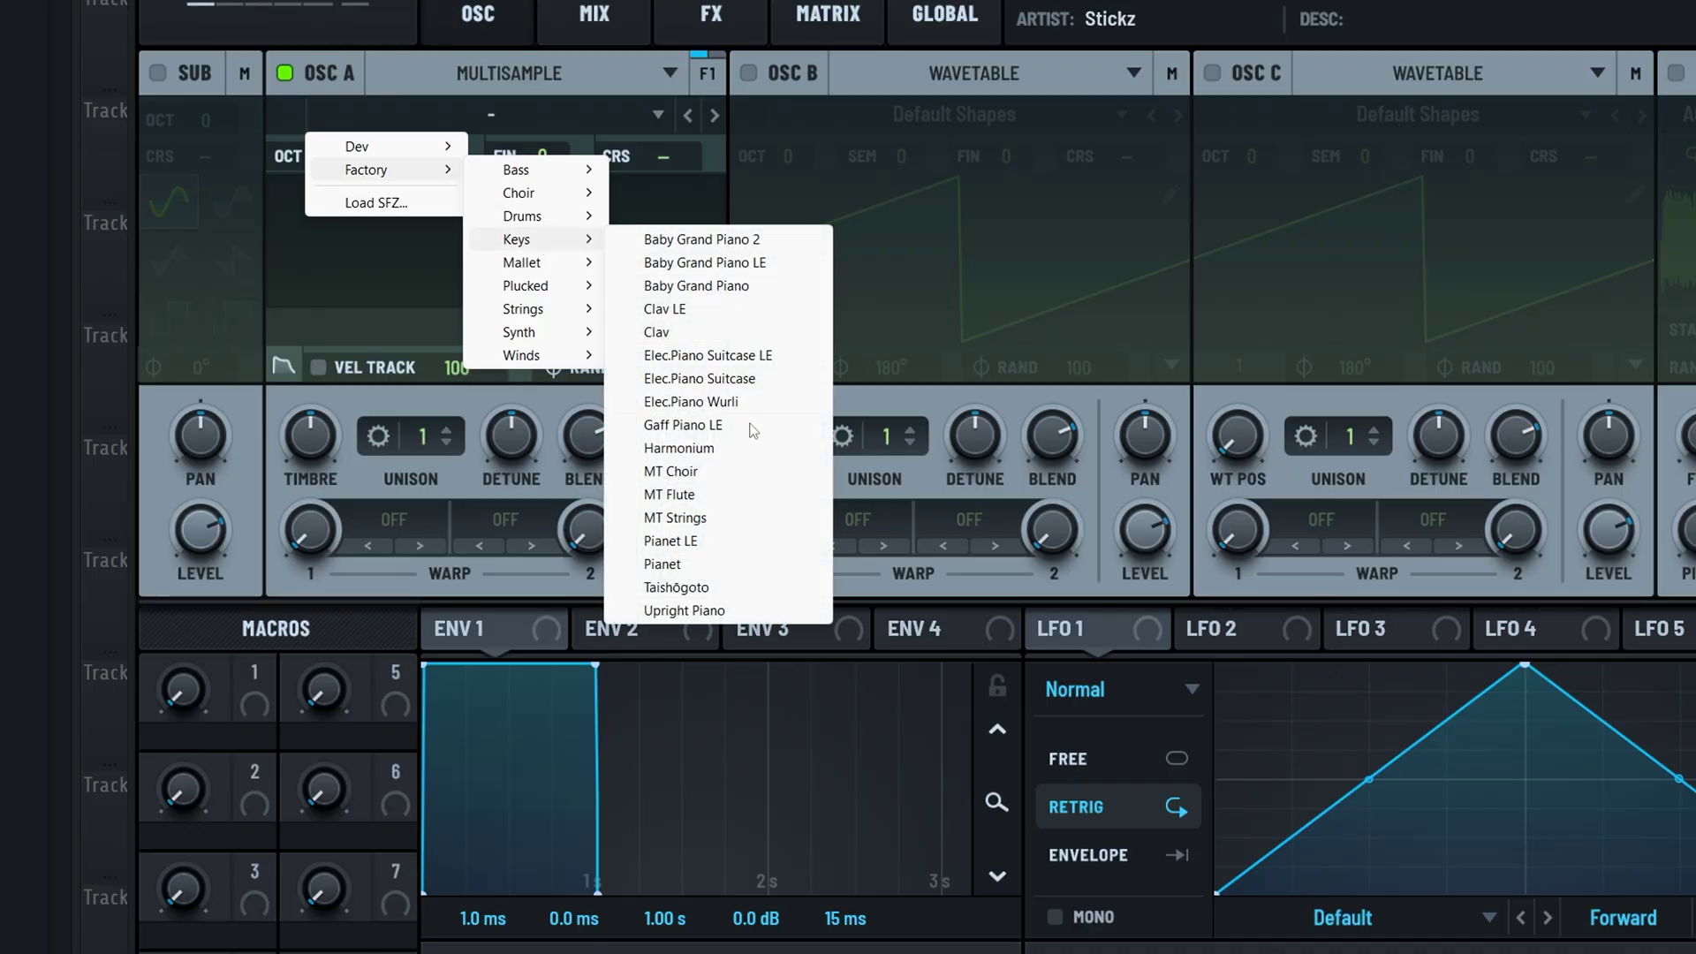
pyautogui.click(747, 262)
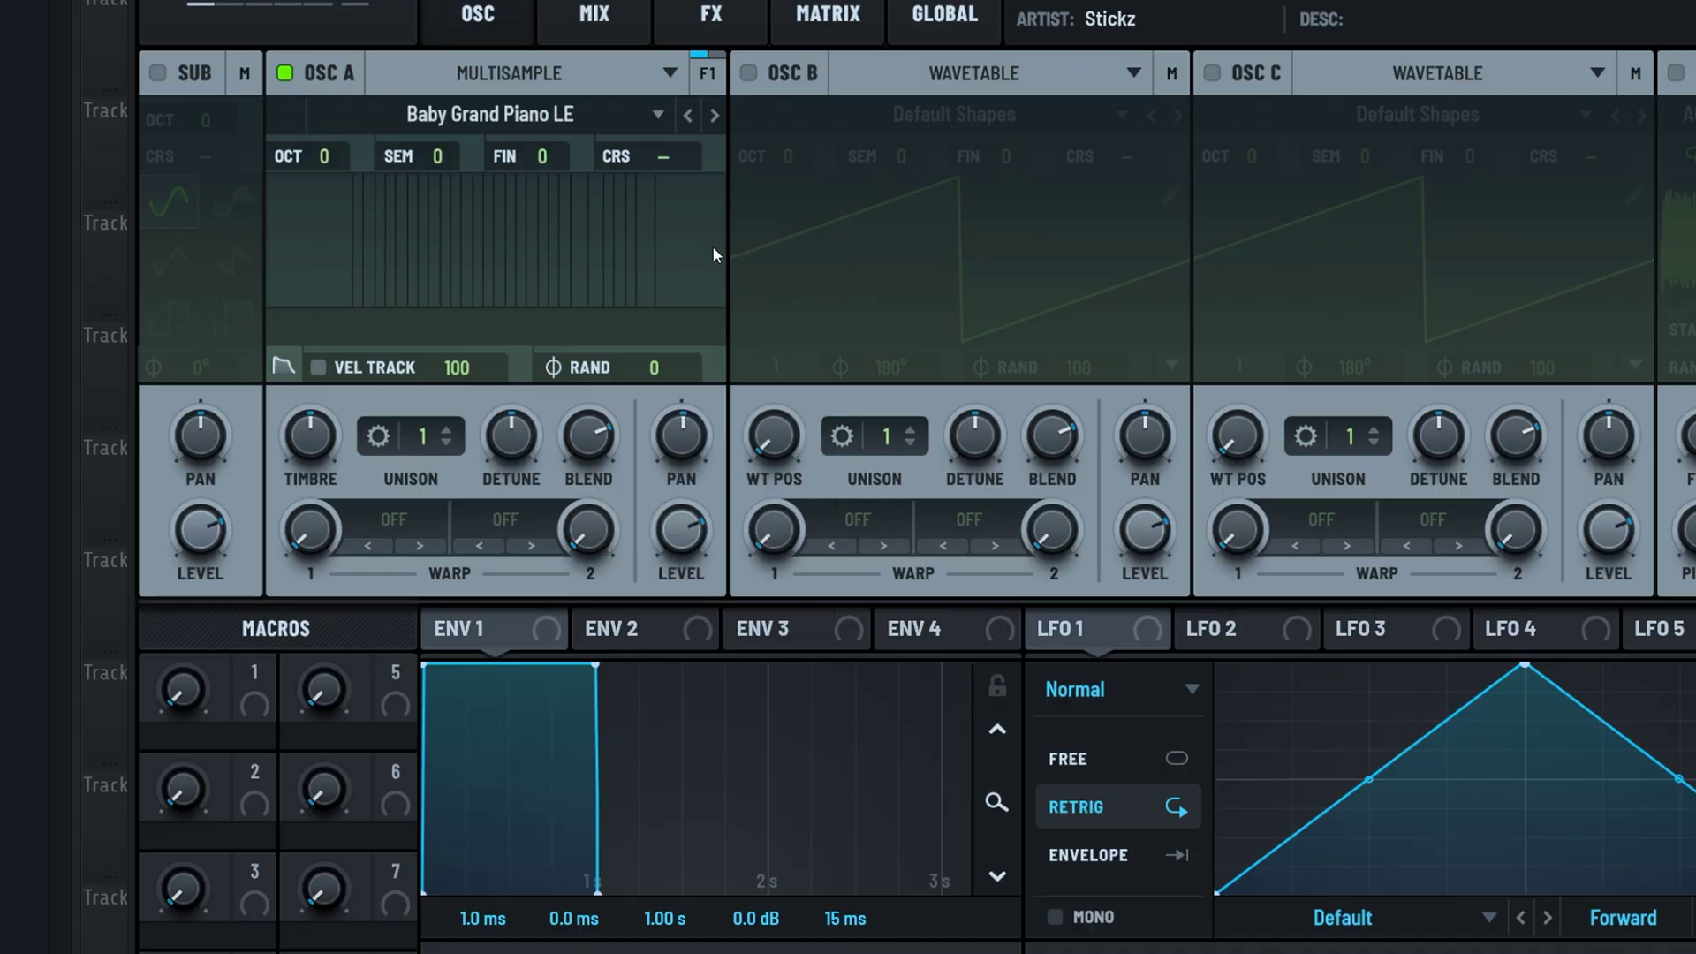
# Load Dev > Layers Multisamples > M1 Piano, then advance to JP-8000 Super 1
pyautogui.click(557, 76)
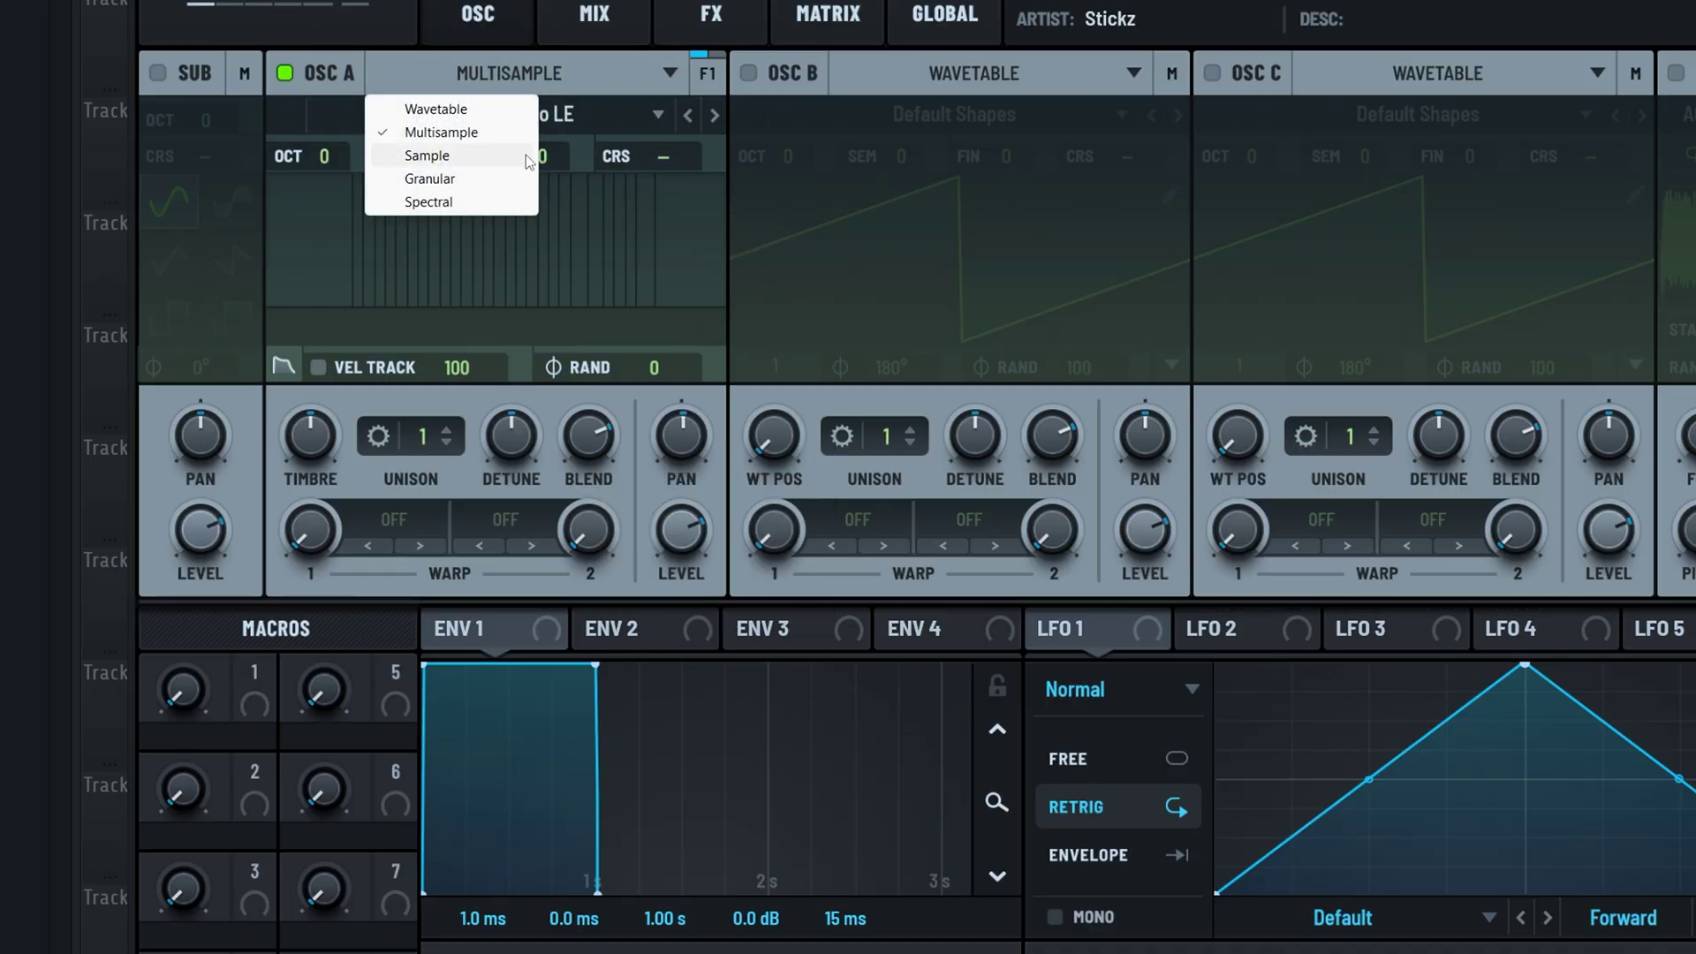
pyautogui.click(535, 72)
pyautogui.click(581, 115)
pyautogui.moveTo(454, 144)
pyautogui.moveTo(634, 150)
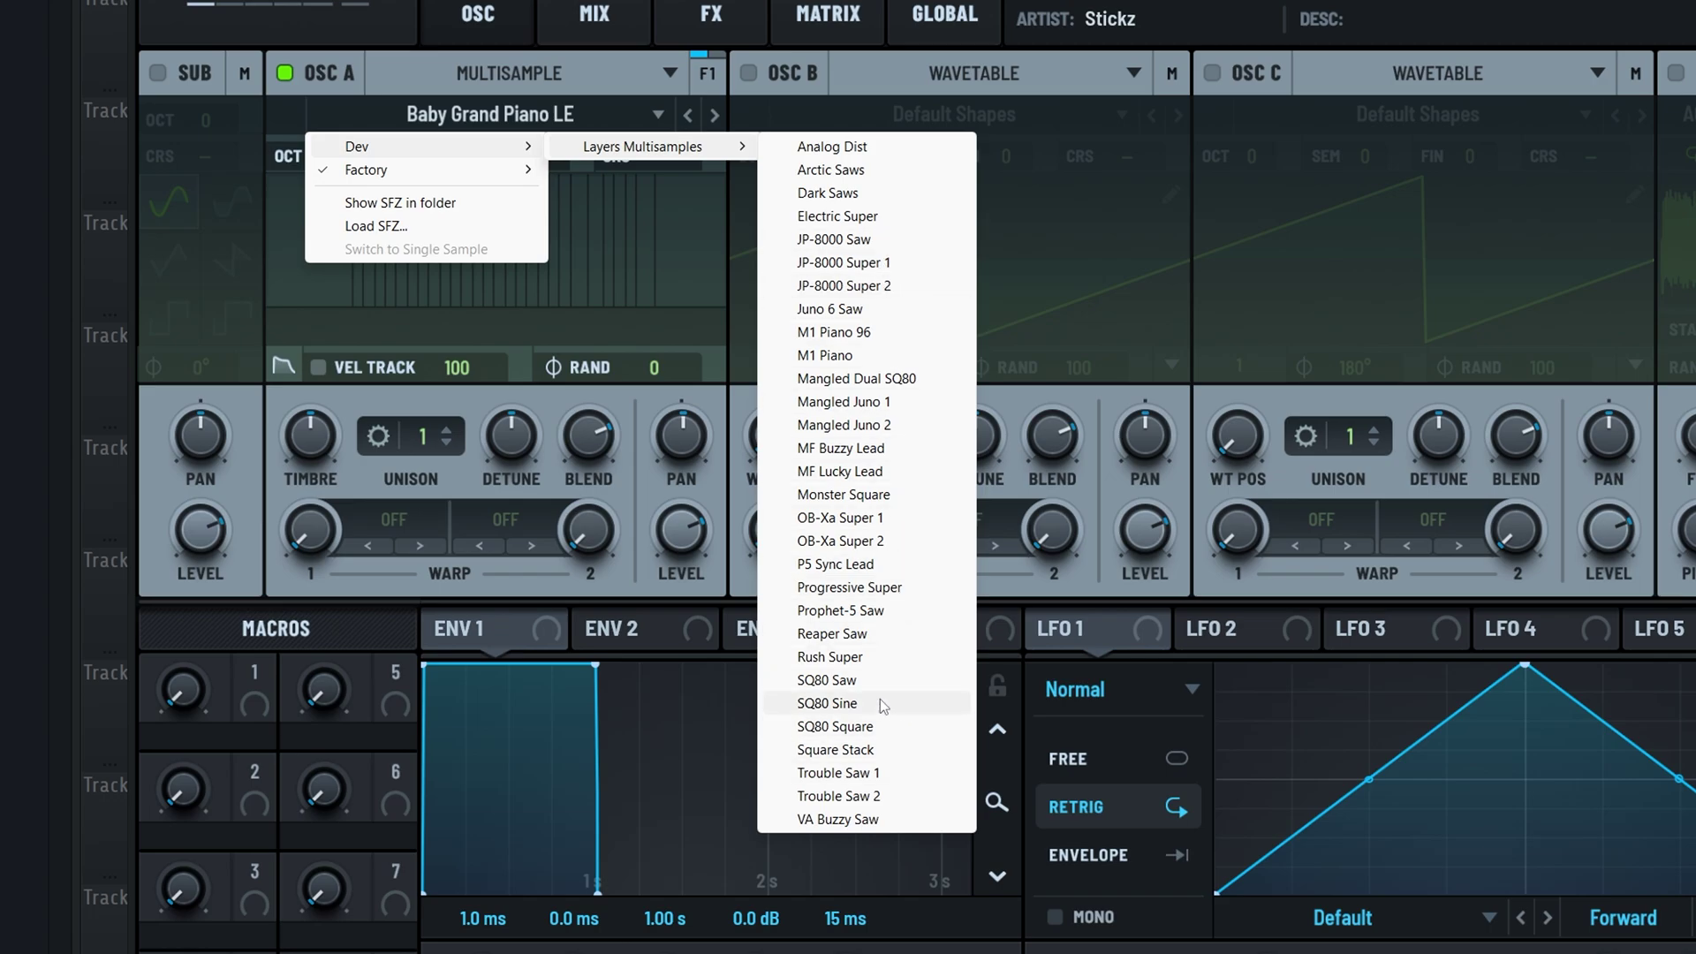
pyautogui.click(858, 357)
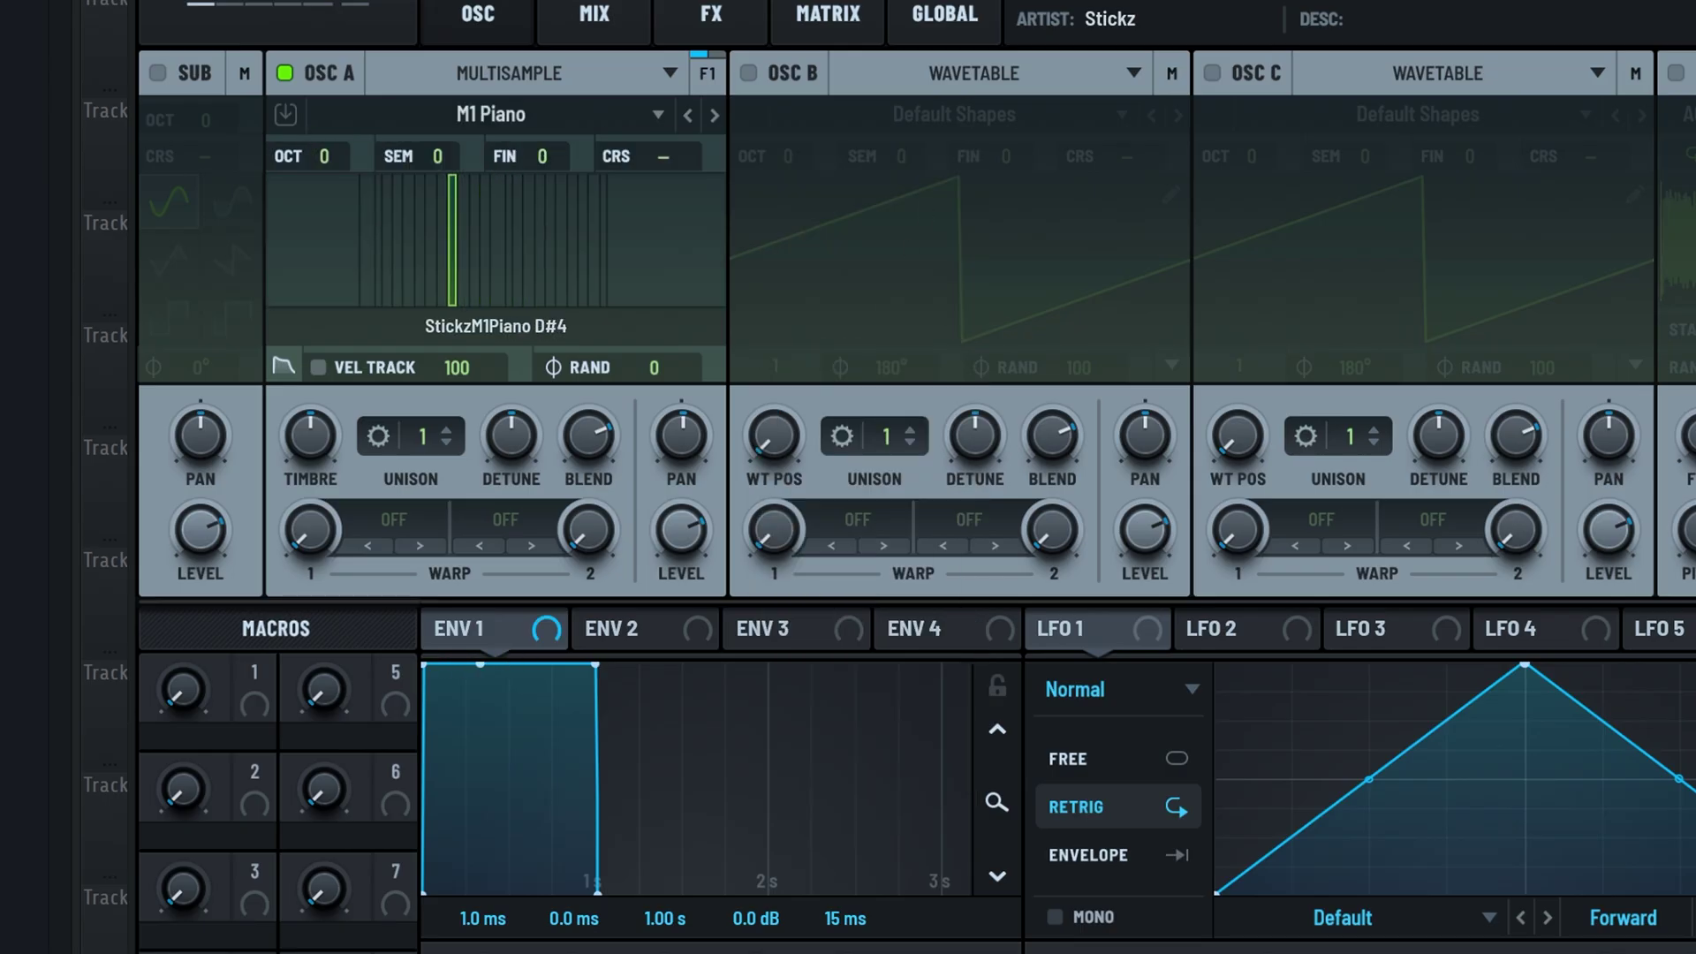
pyautogui.click(715, 115)
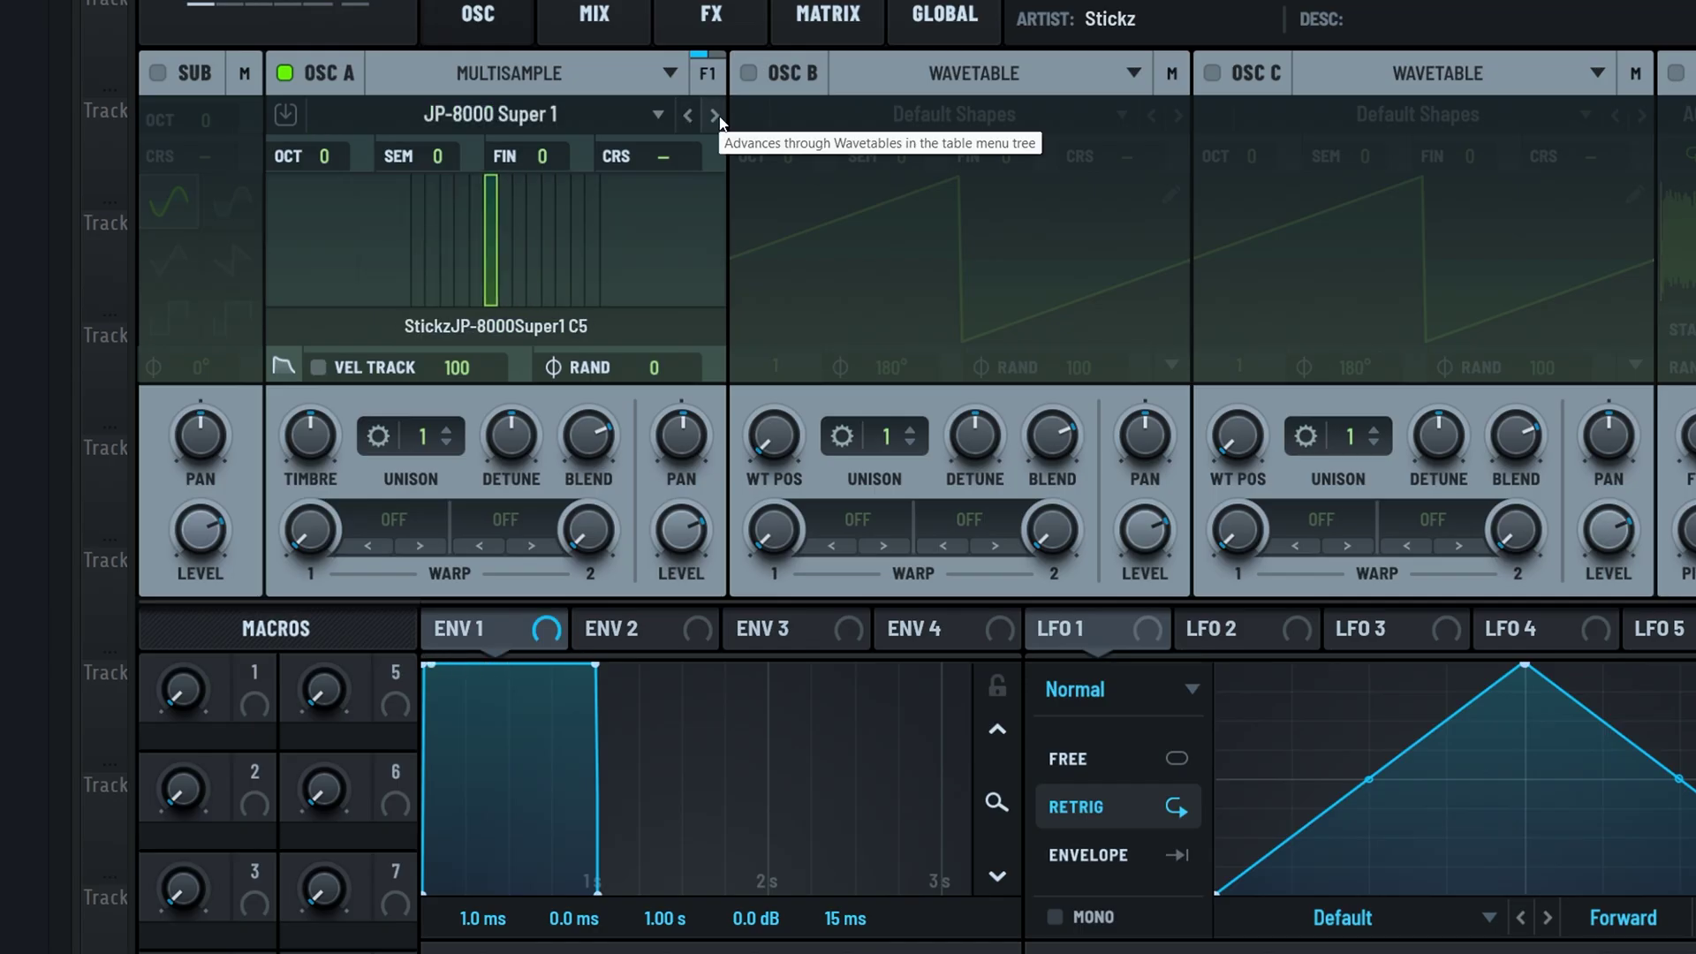
# Load the Trouble Saw 1 multisample at OCT -1, then advance to Trouble Saw 2
pyautogui.click(714, 115)
pyautogui.click(570, 115)
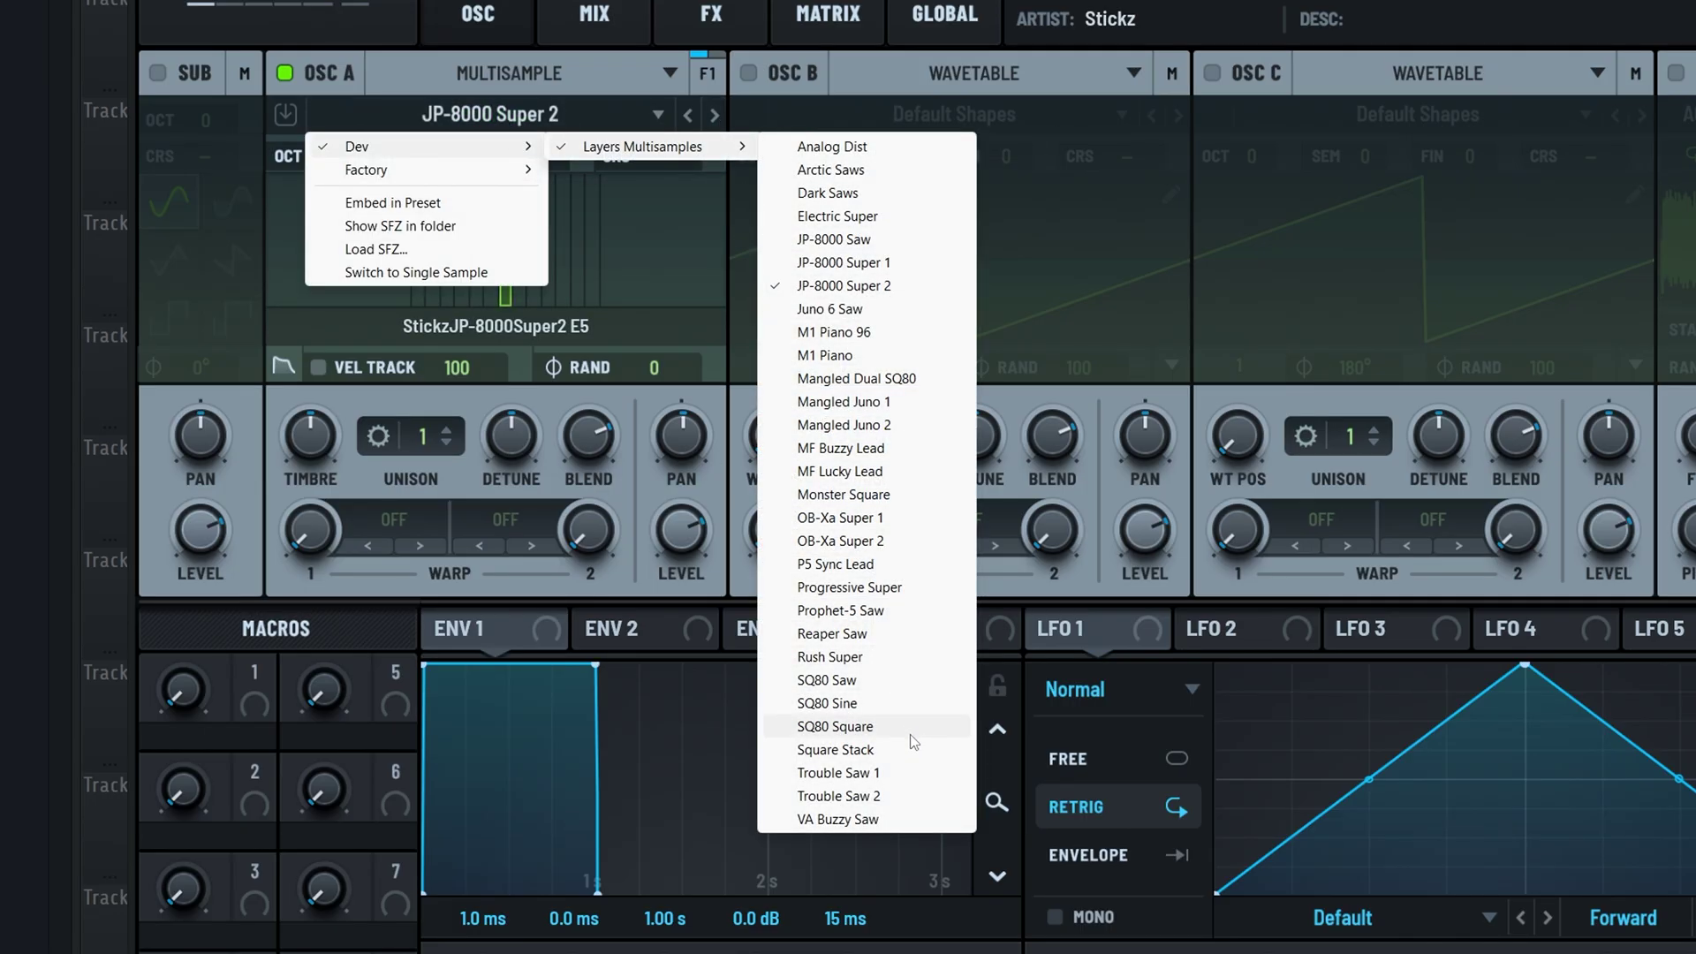
pyautogui.click(913, 775)
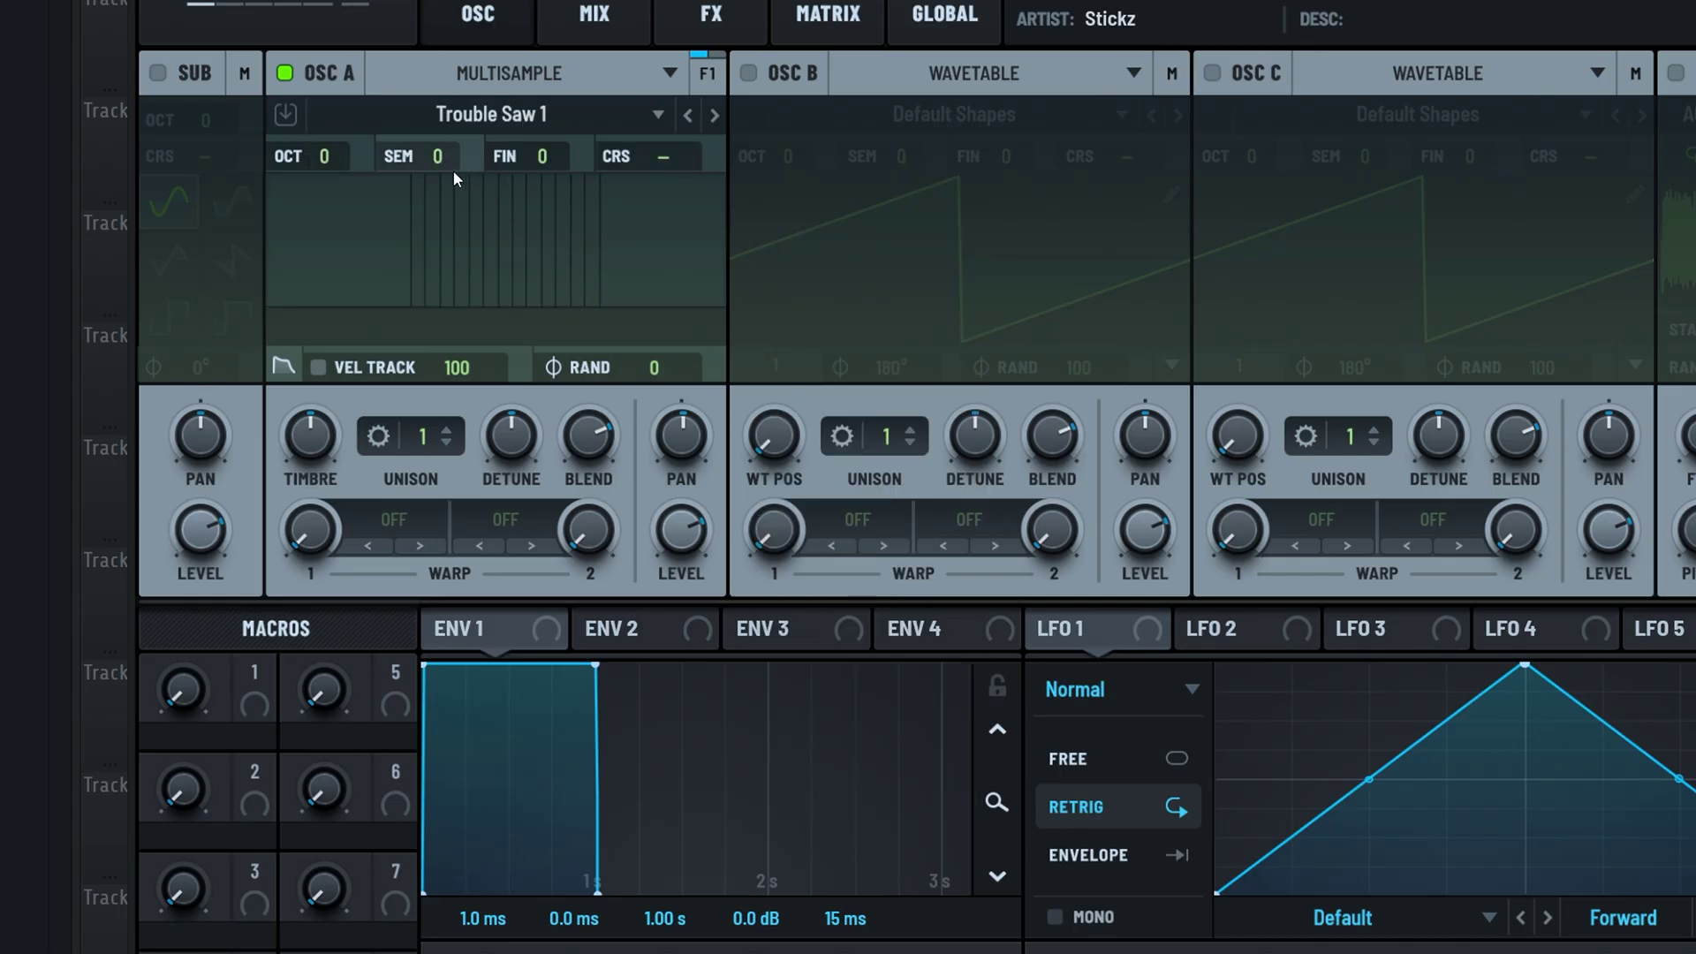
pyautogui.moveTo(351, 157); pyautogui.dragTo(350, 184)
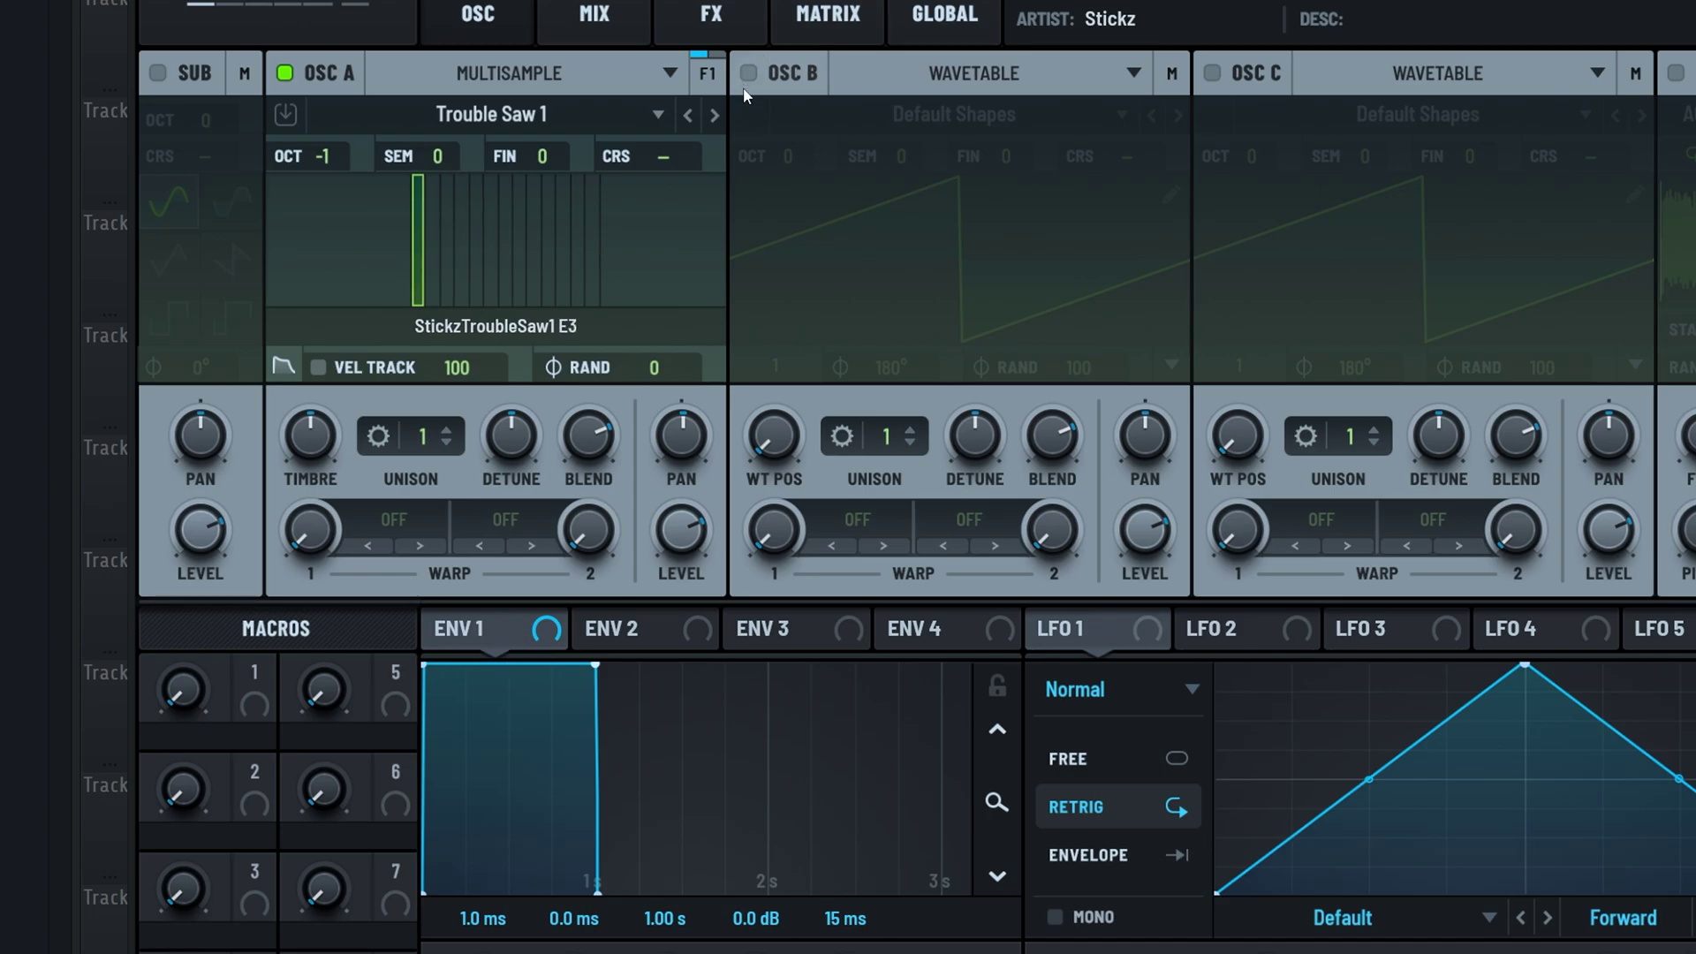
pyautogui.click(714, 115)
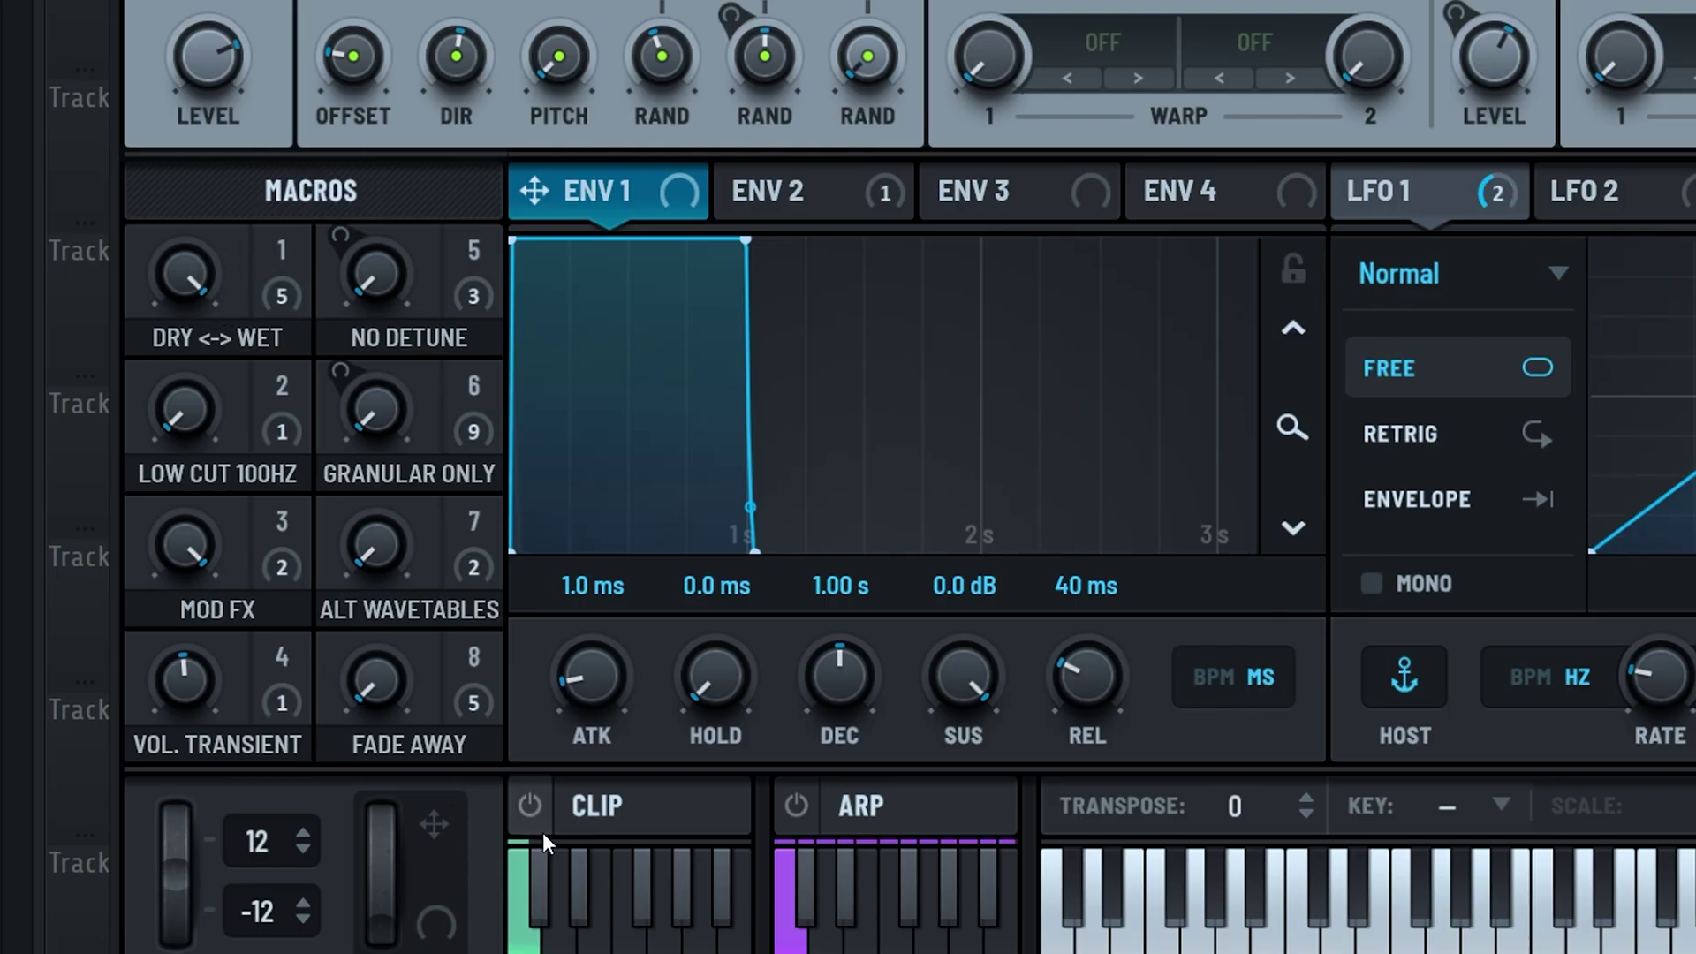
# Sweep DRY <-> WET to 76, up to full and back near maximum, then stop clip playback
pyautogui.moveTo(194, 268); pyautogui.dragTo(173, 424)
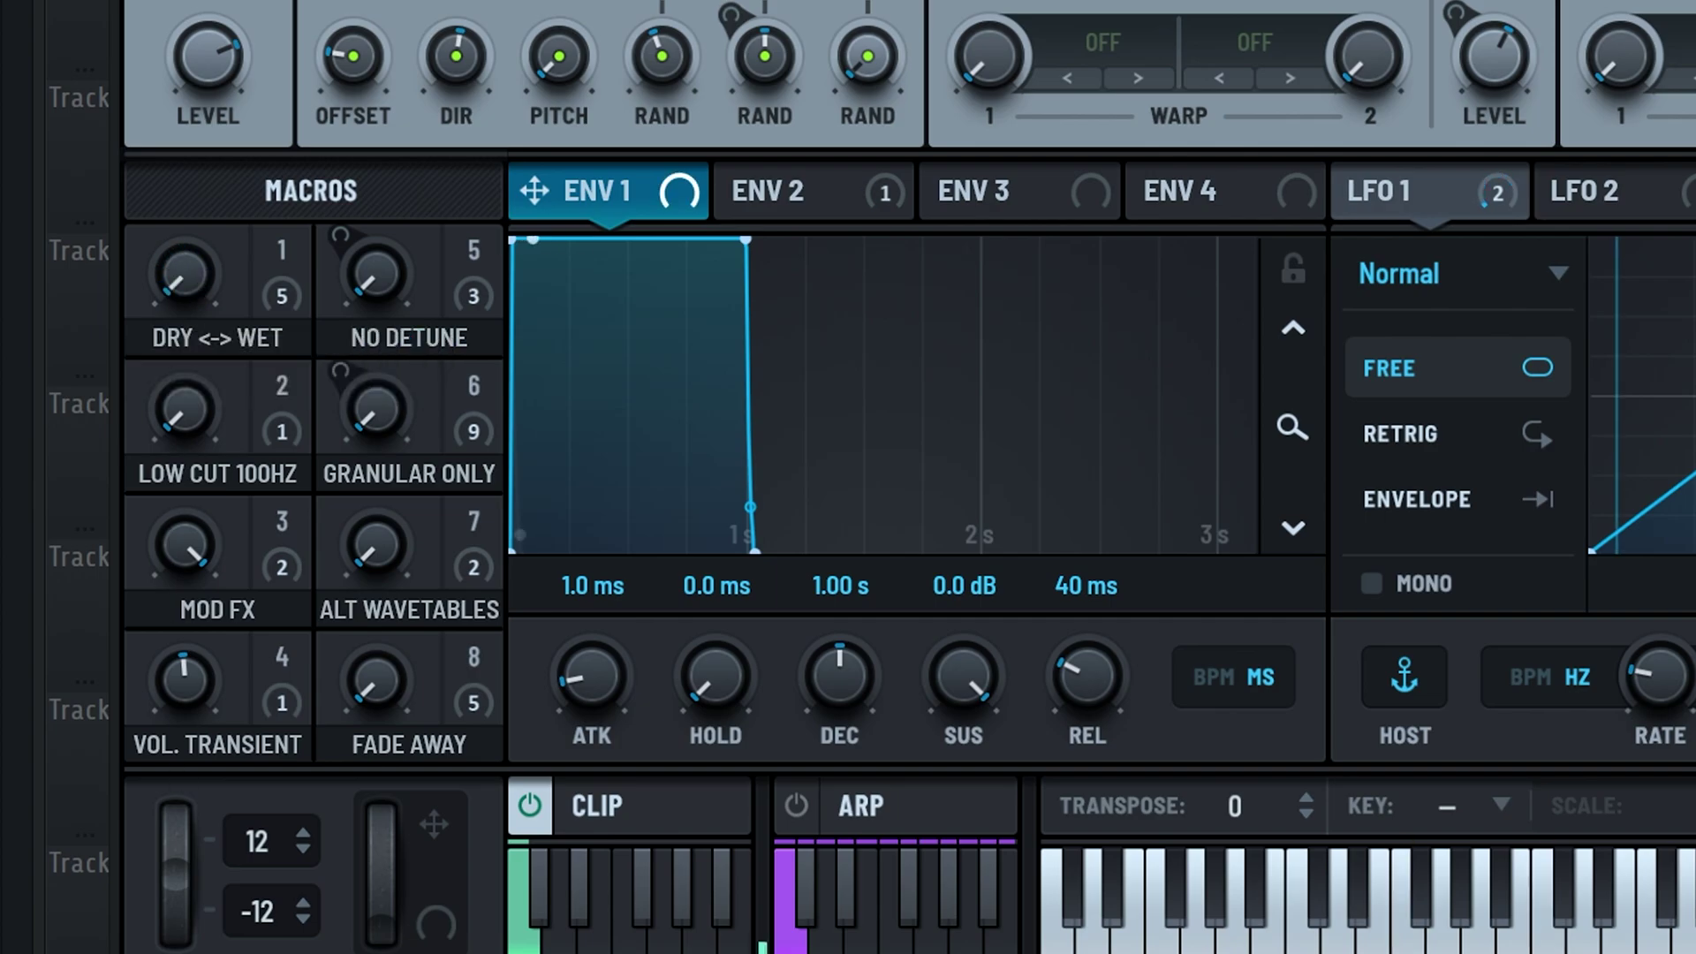
pyautogui.moveTo(189, 297); pyautogui.dragTo(277, 91)
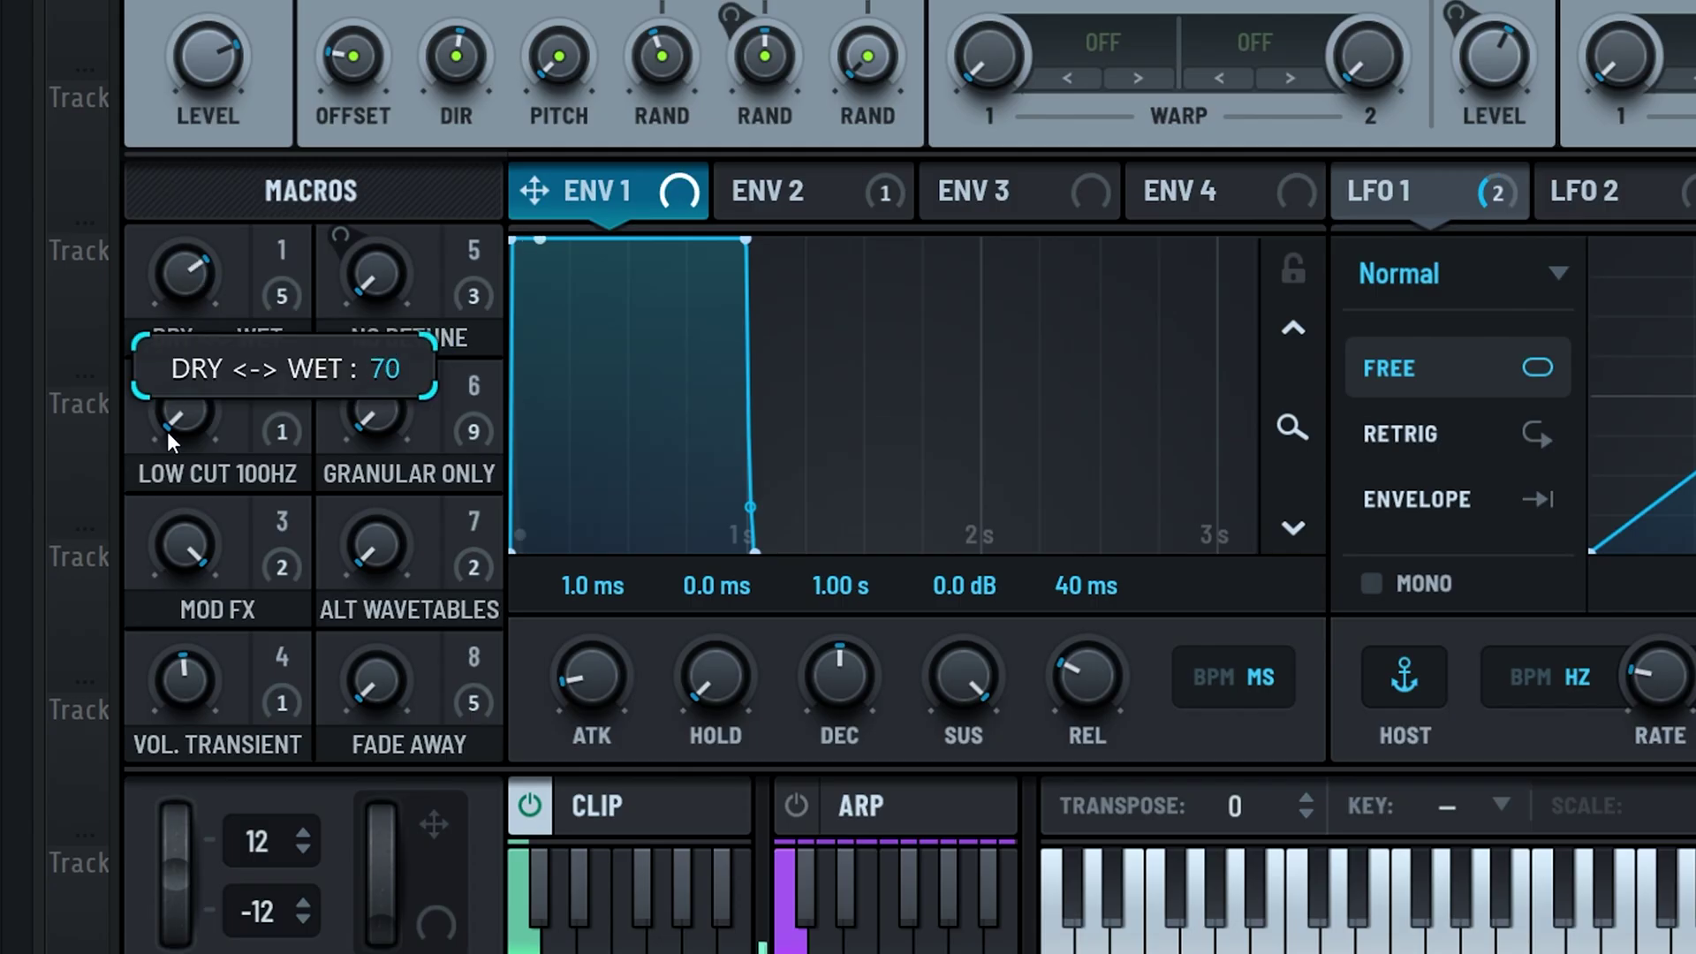
pyautogui.moveTo(166, 452); pyautogui.dragTo(166, 415)
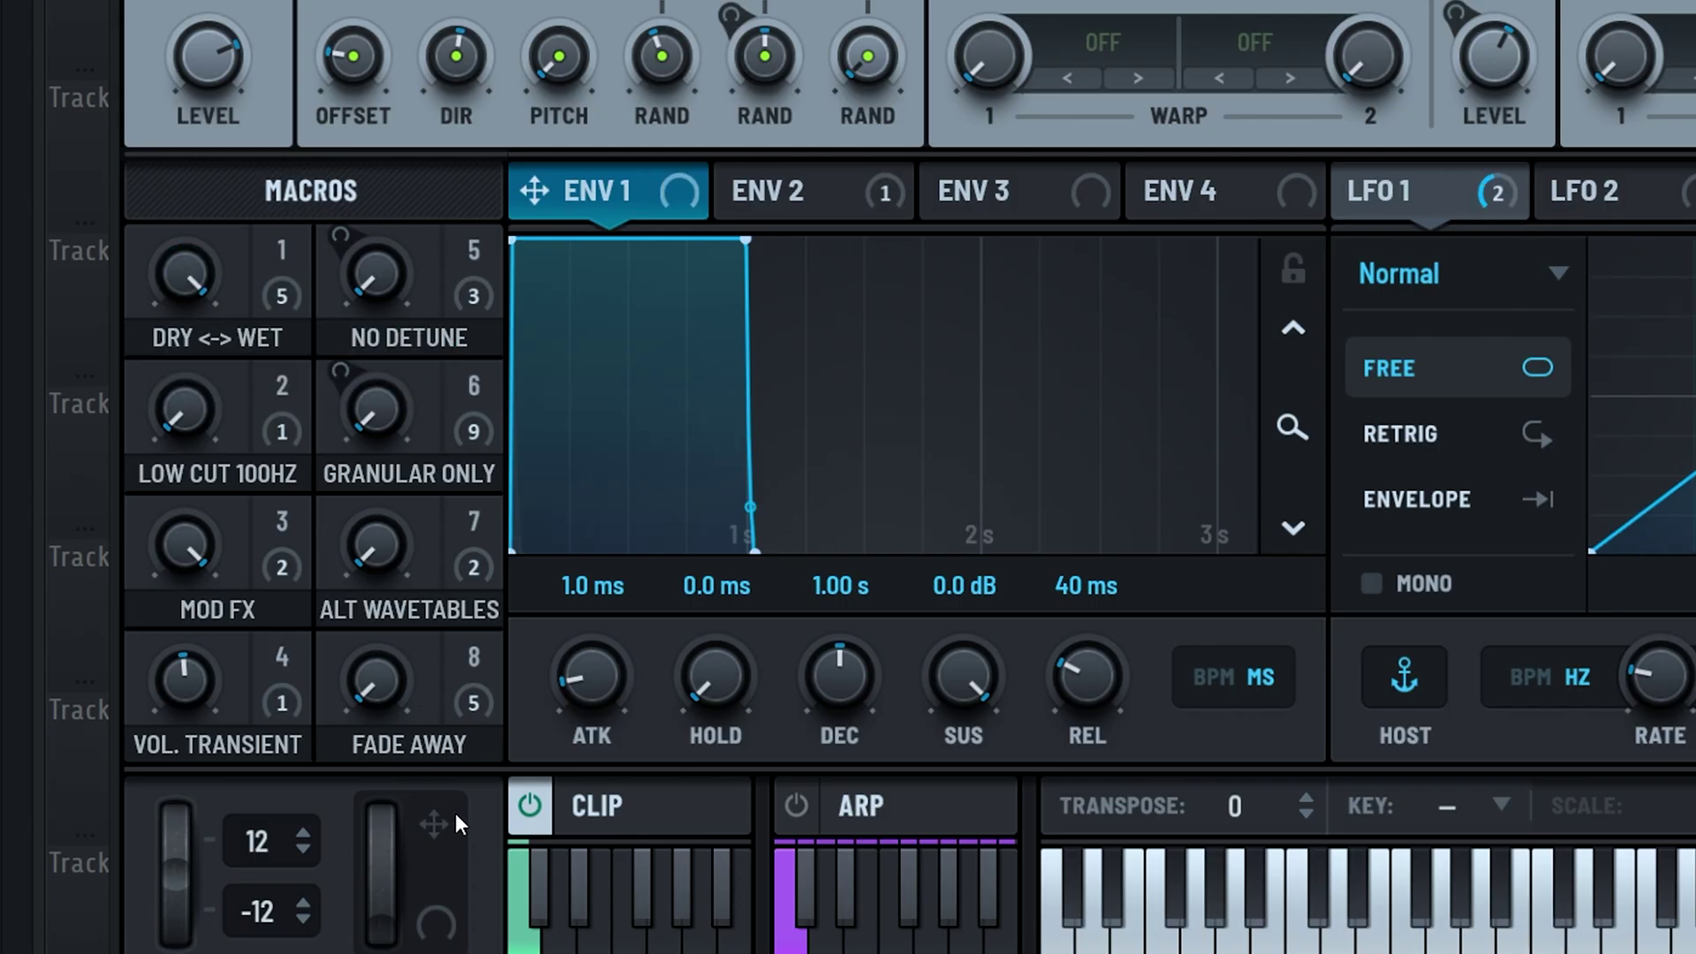
pyautogui.click(531, 830)
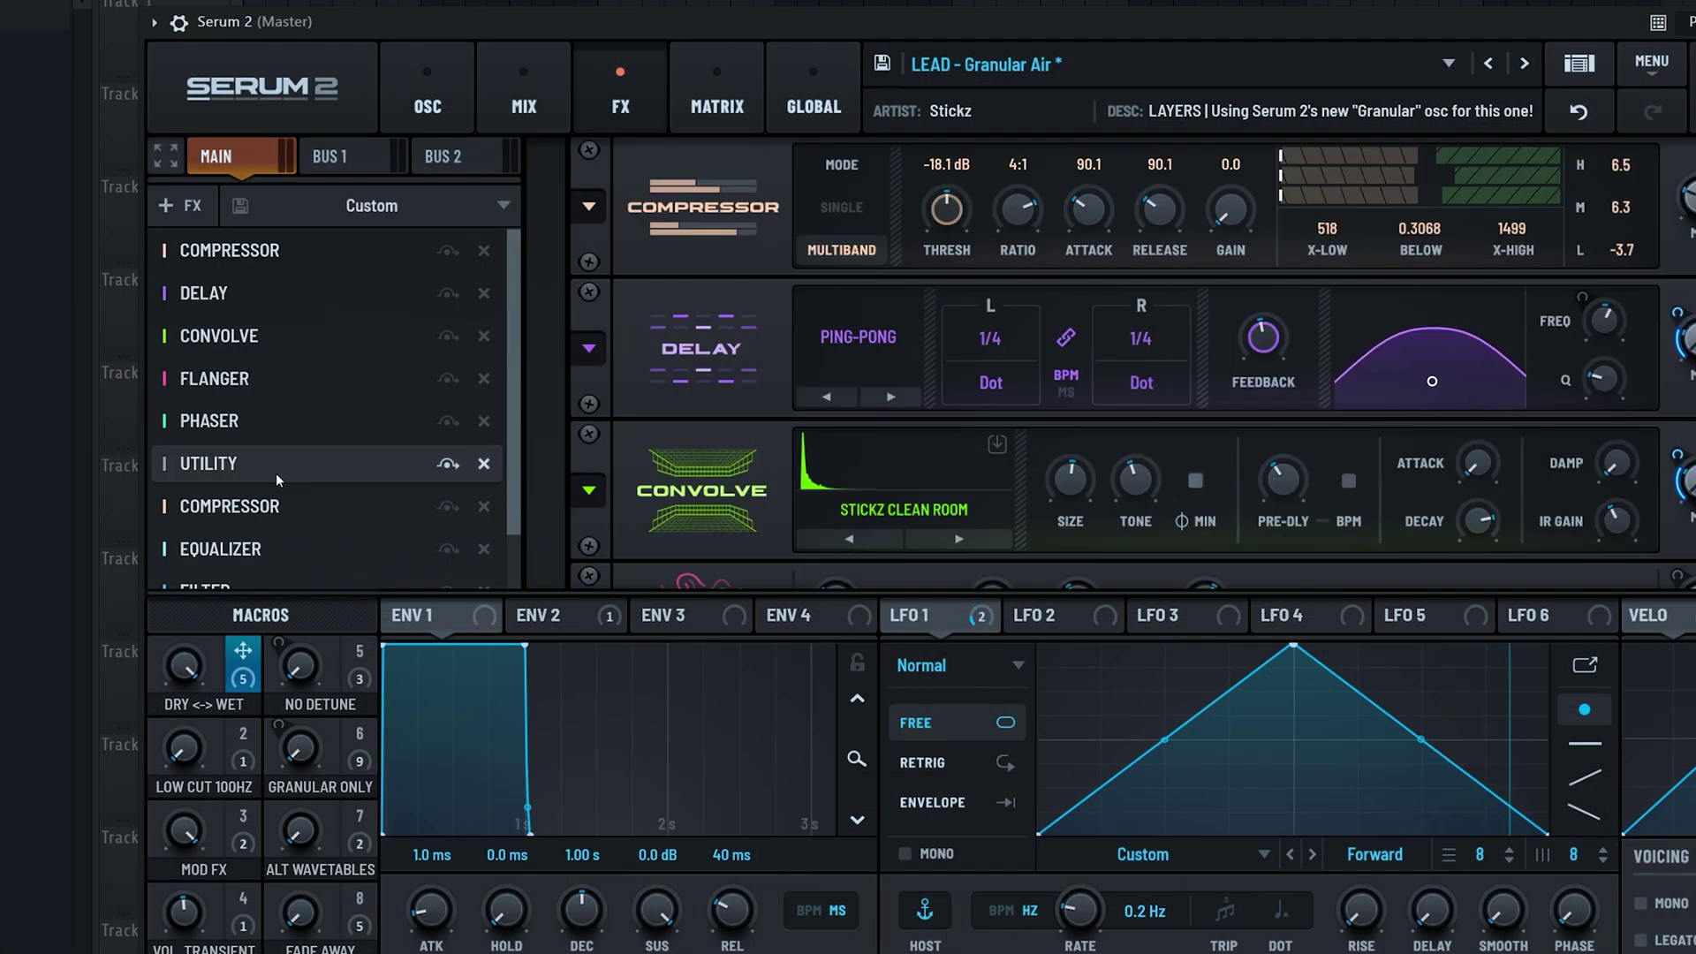
# Check the Bus 1, Bus 2 and Main effect chains, then raise LOW CUT 100HZ to 89
pyautogui.scroll(-2, 375, 348)
pyautogui.scroll(2, 374, 348)
pyautogui.click(354, 156)
pyautogui.click(438, 156)
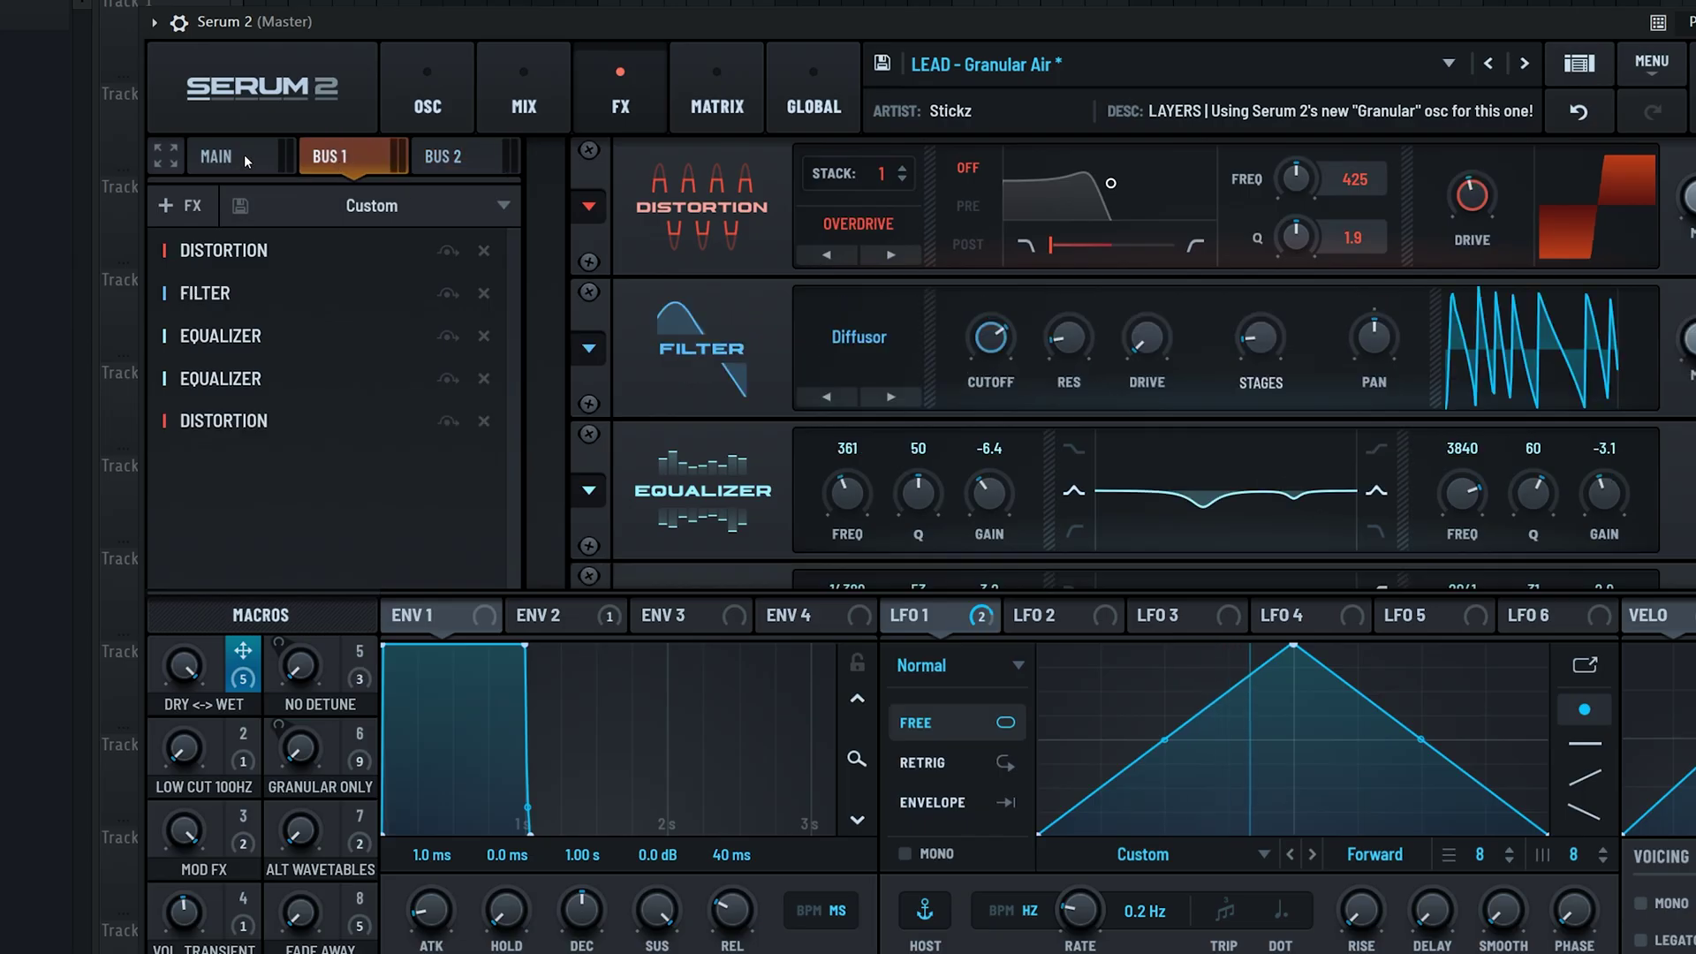
pyautogui.click(244, 156)
pyautogui.scroll(-2, 341, 440)
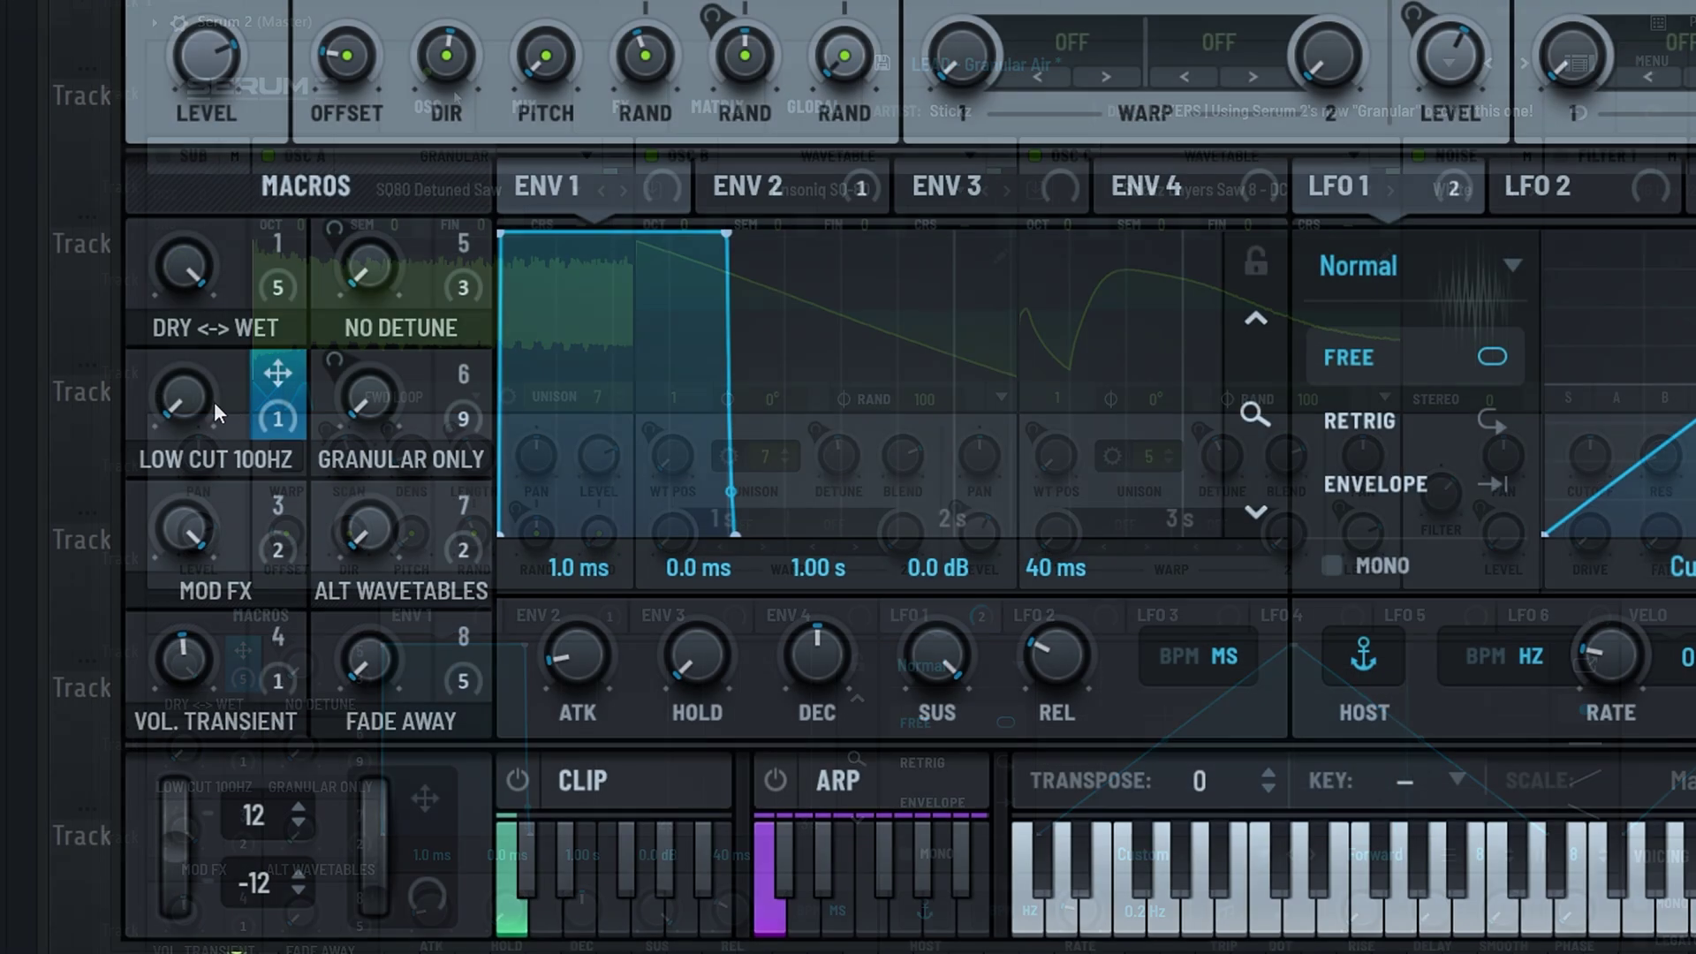
pyautogui.moveTo(184, 749); pyautogui.dragTo(221, 618)
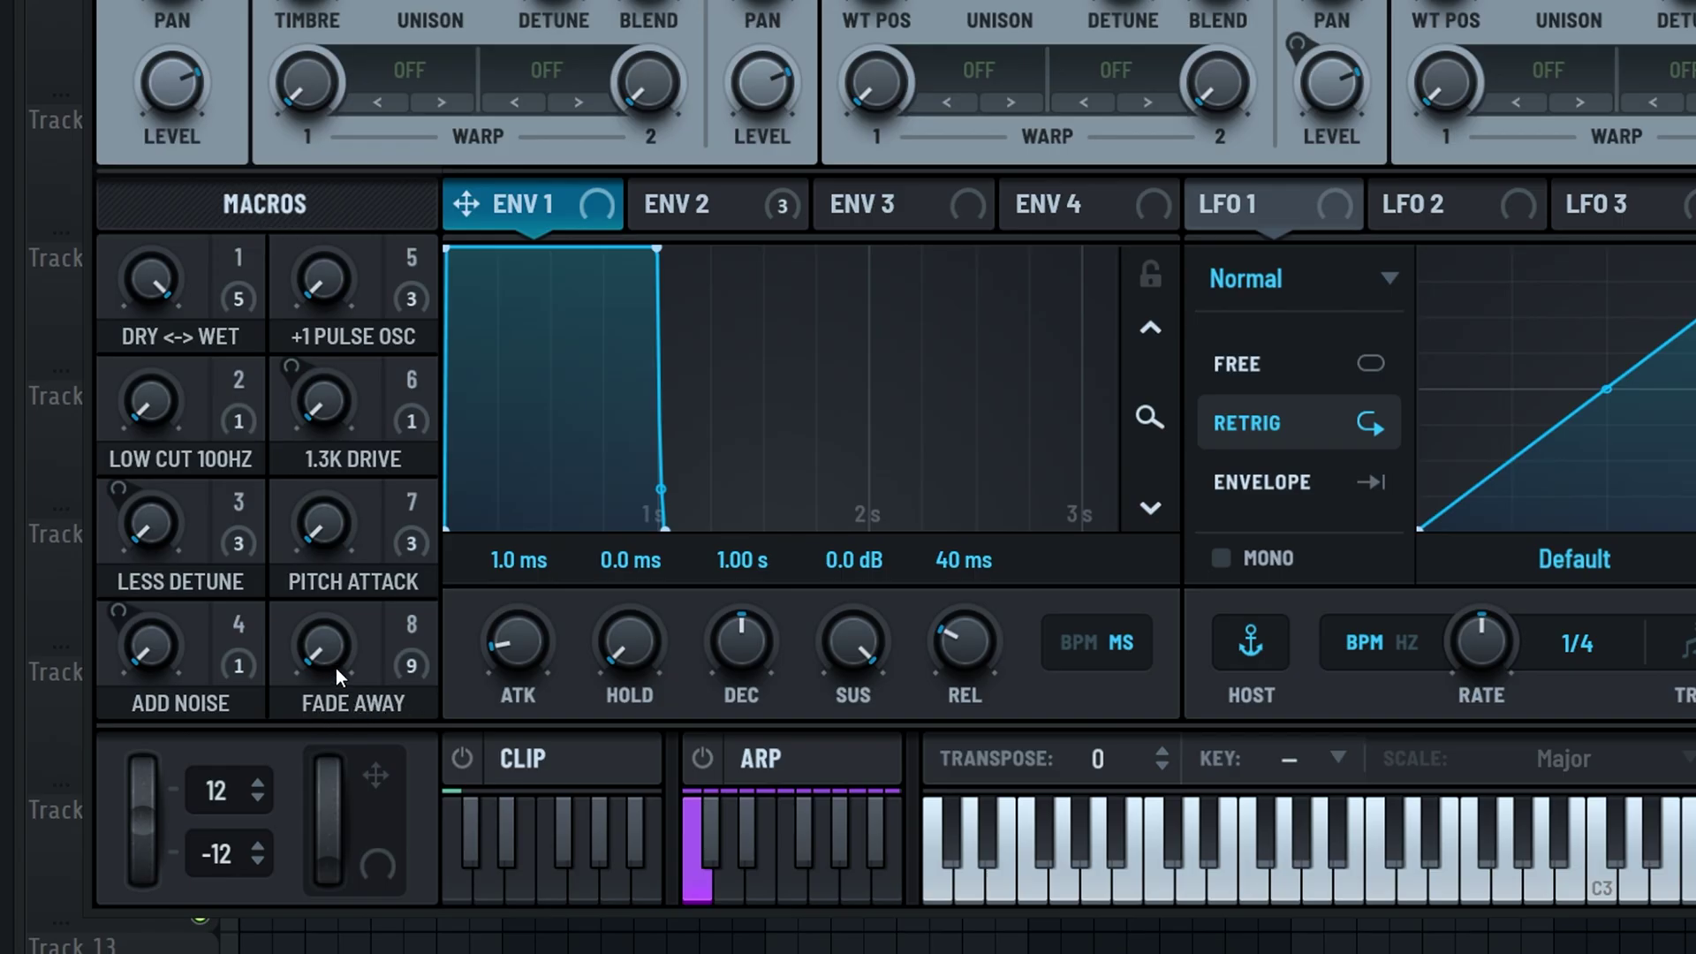
# Sweep the FADE AWAY macro up, raise it from 0 to 21, then leave it at 54
pyautogui.moveTo(335, 667); pyautogui.dragTo(325, 869)
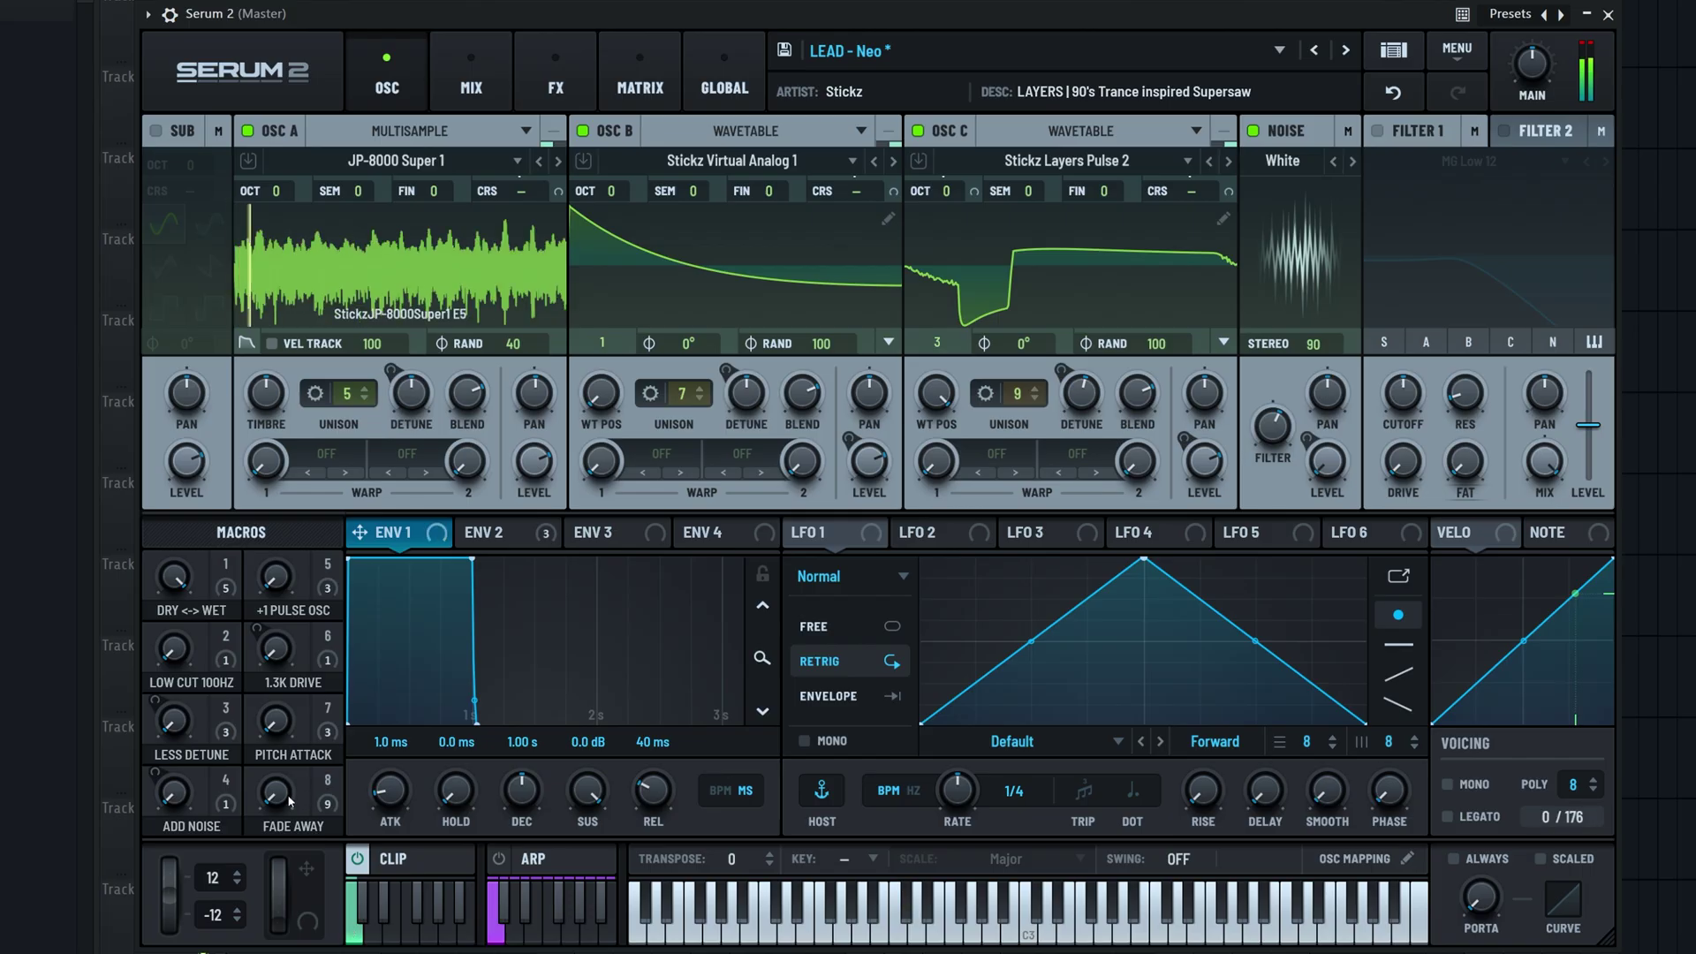
pyautogui.moveTo(290, 802); pyautogui.dragTo(320, 622)
pyautogui.moveTo(271, 830)
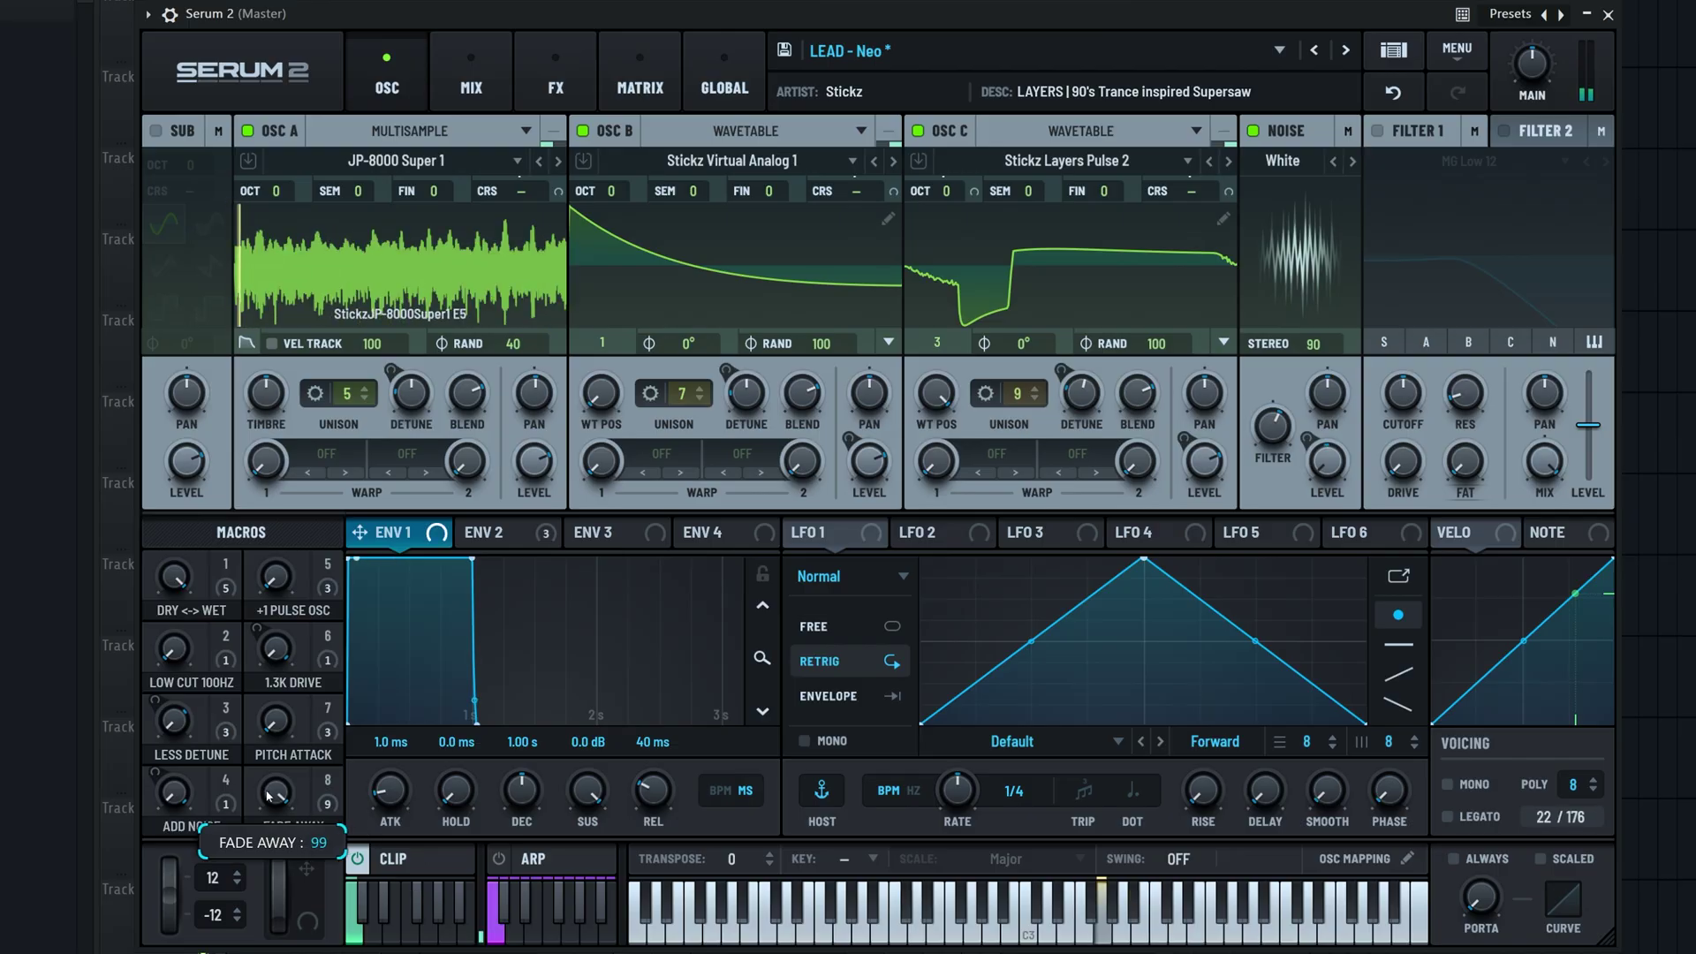
pyautogui.moveTo(270, 830); pyautogui.dragTo(336, 669)
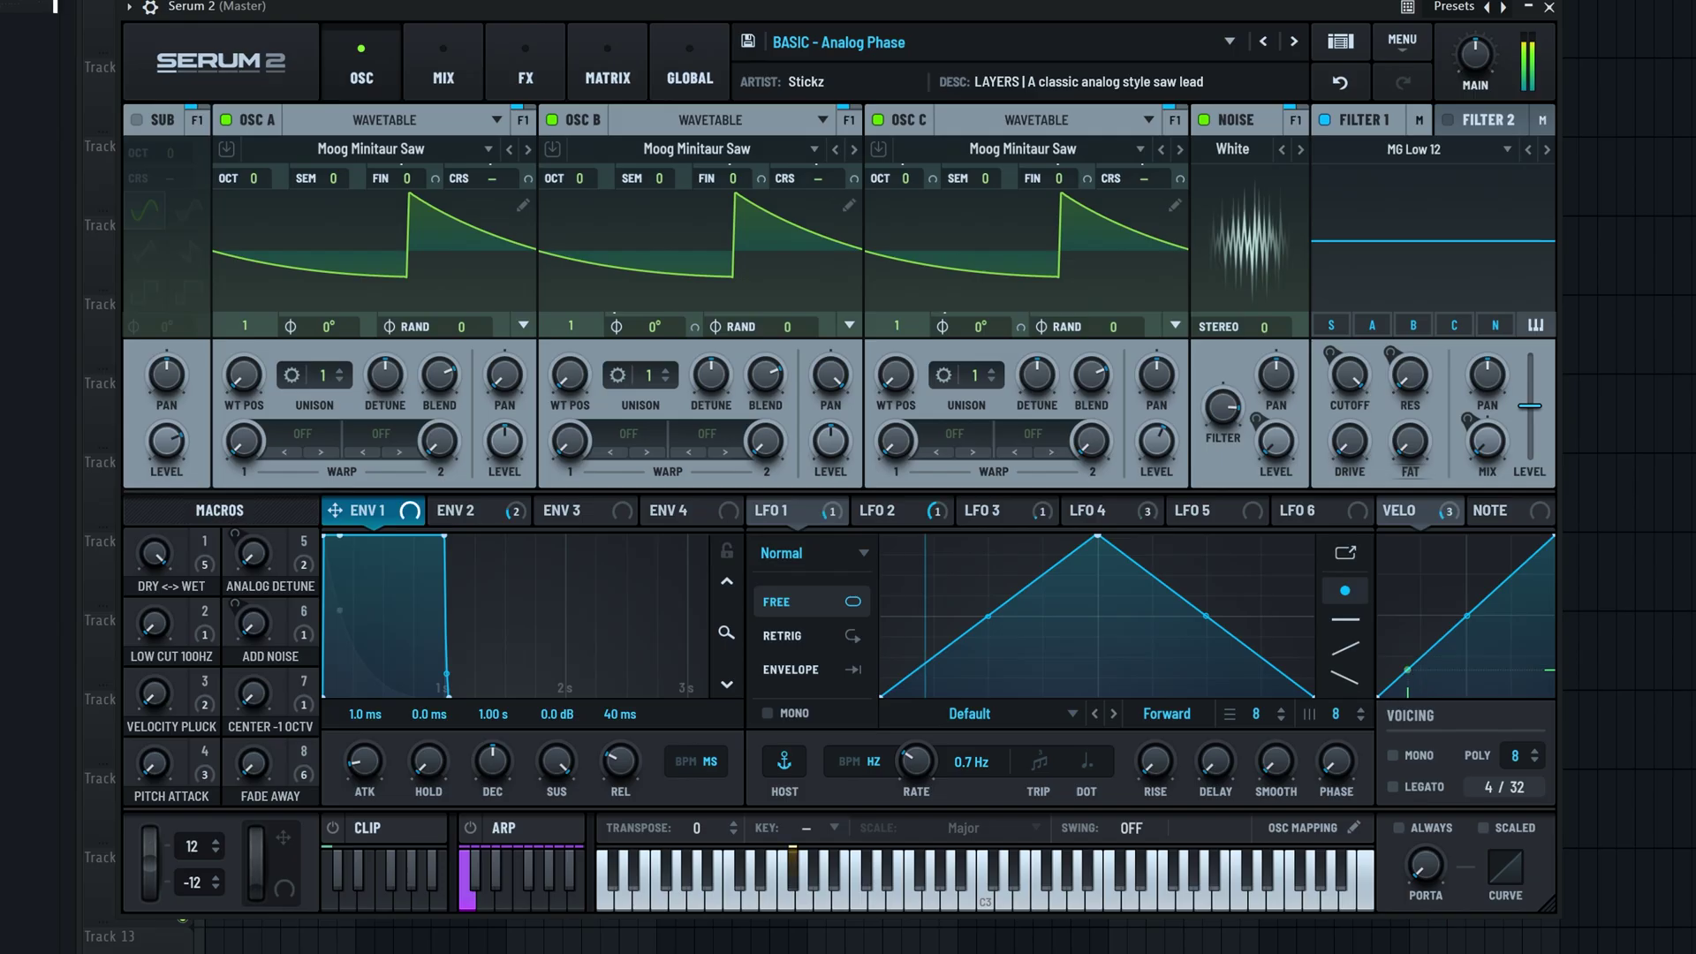
# Turn the VELOCITY PLUCK macro up to 38
pyautogui.moveTo(155, 693); pyautogui.dragTo(283, 544)
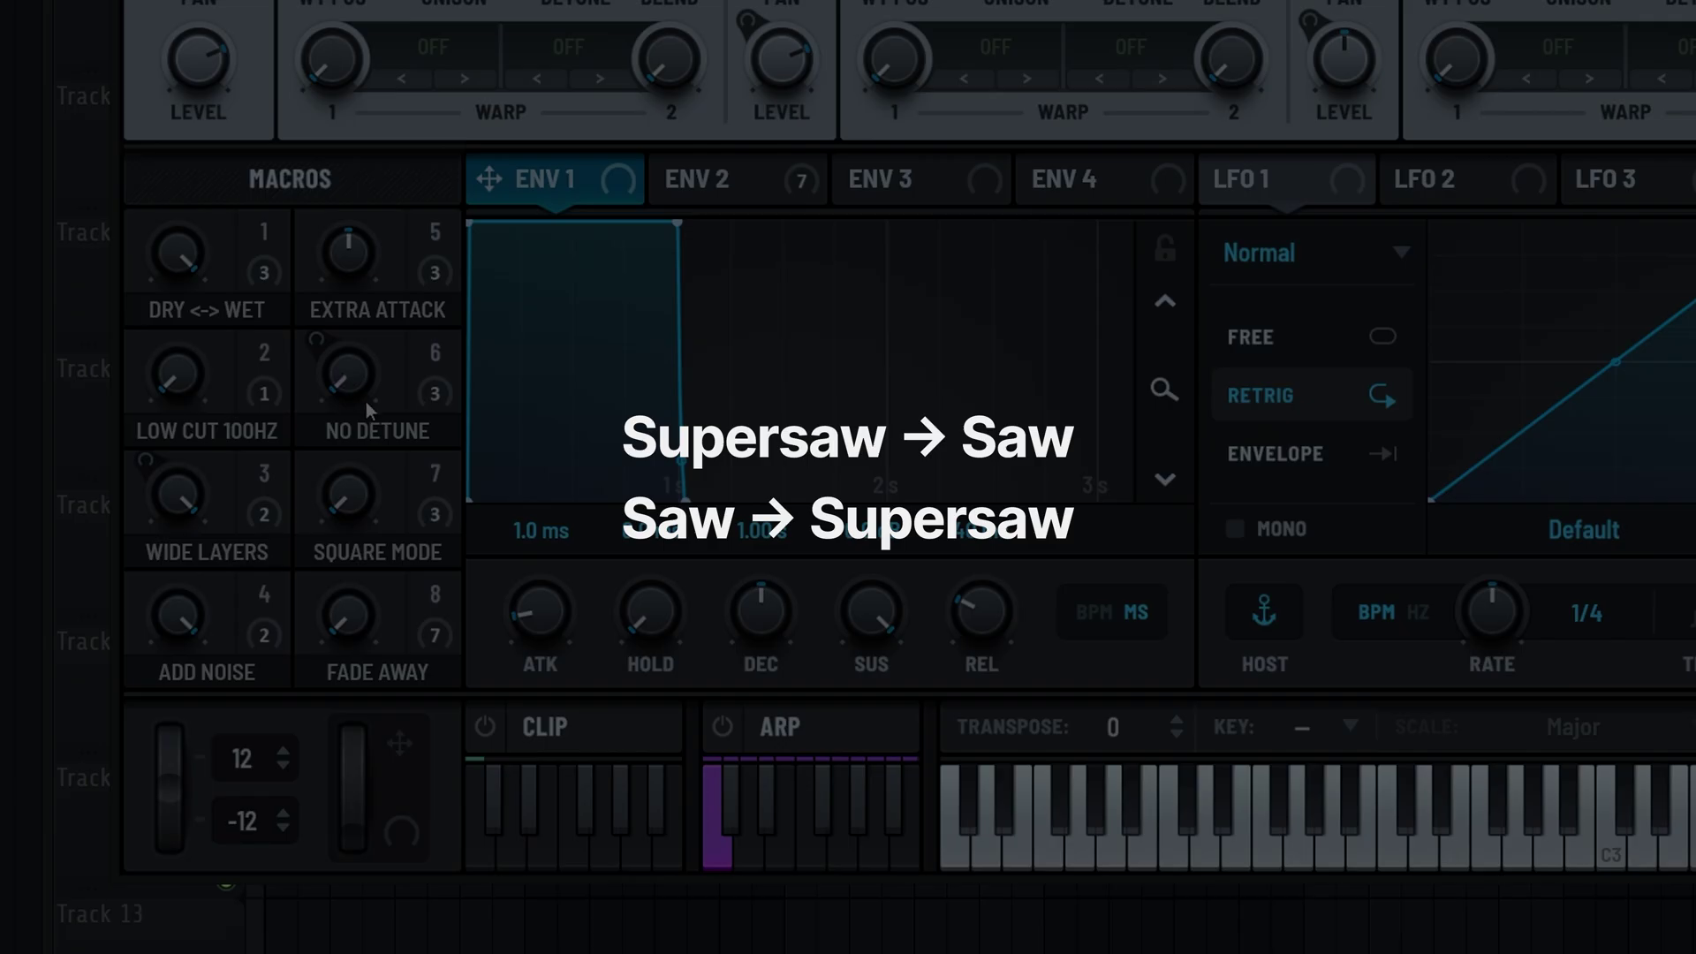
# Play a note on the CLIP keyboard and sweep NO DETUNE up to 35 and back
pyautogui.moveTo(366, 401)
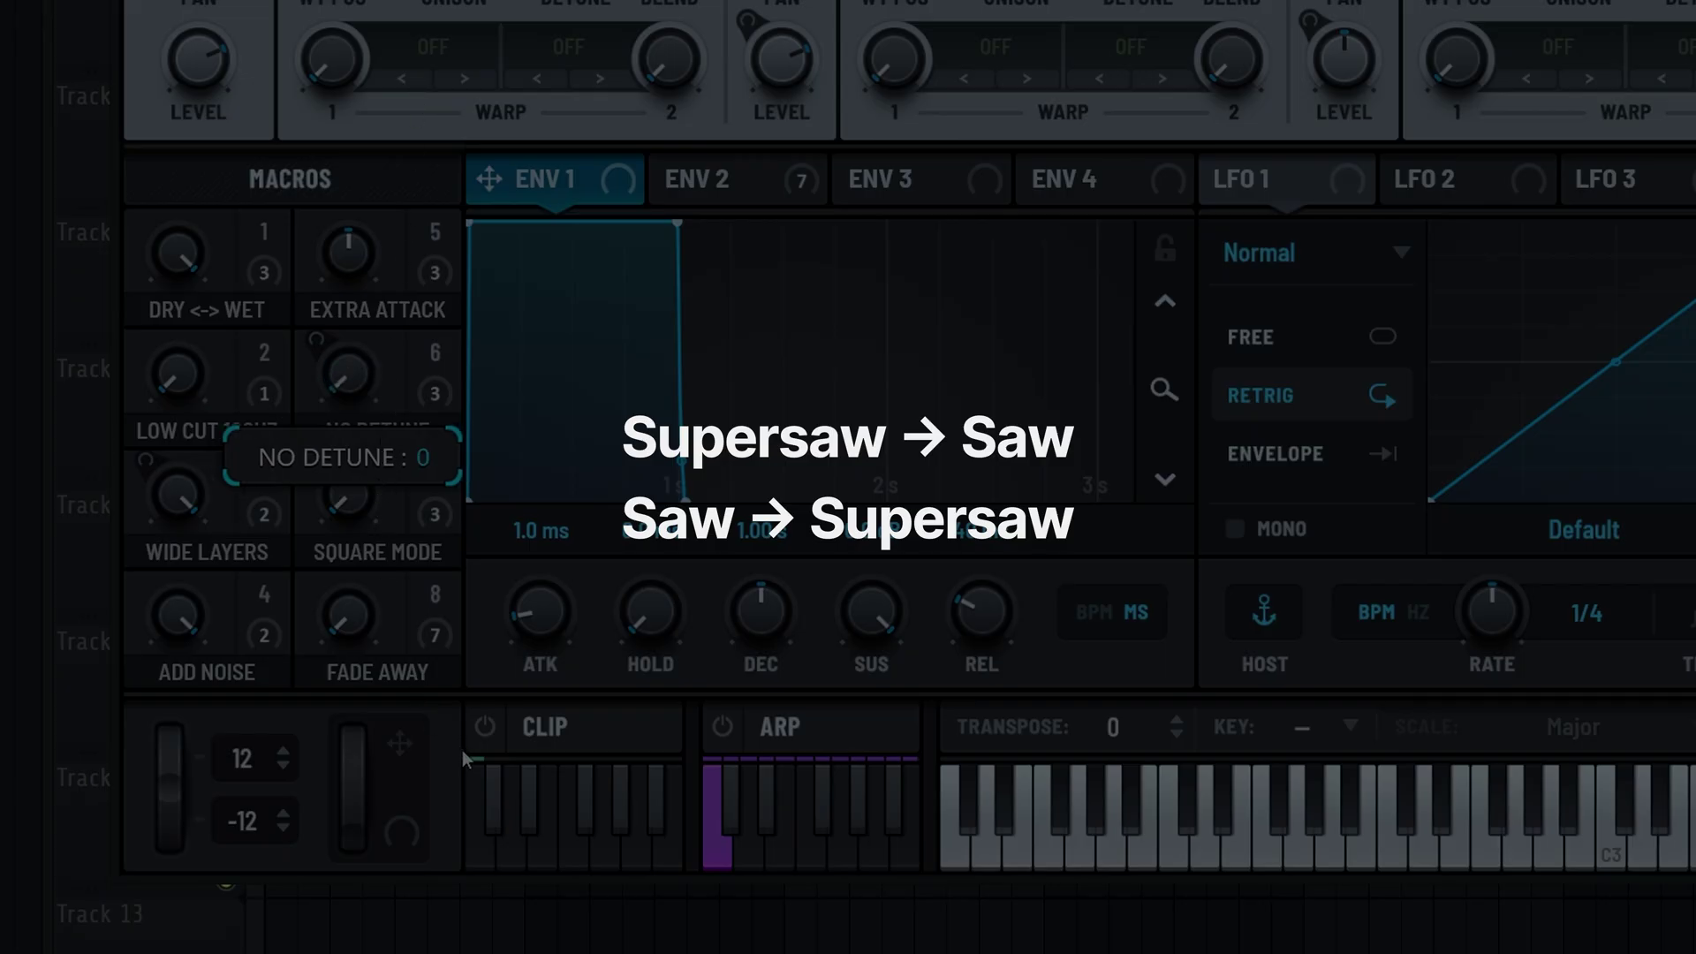
pyautogui.click(477, 848)
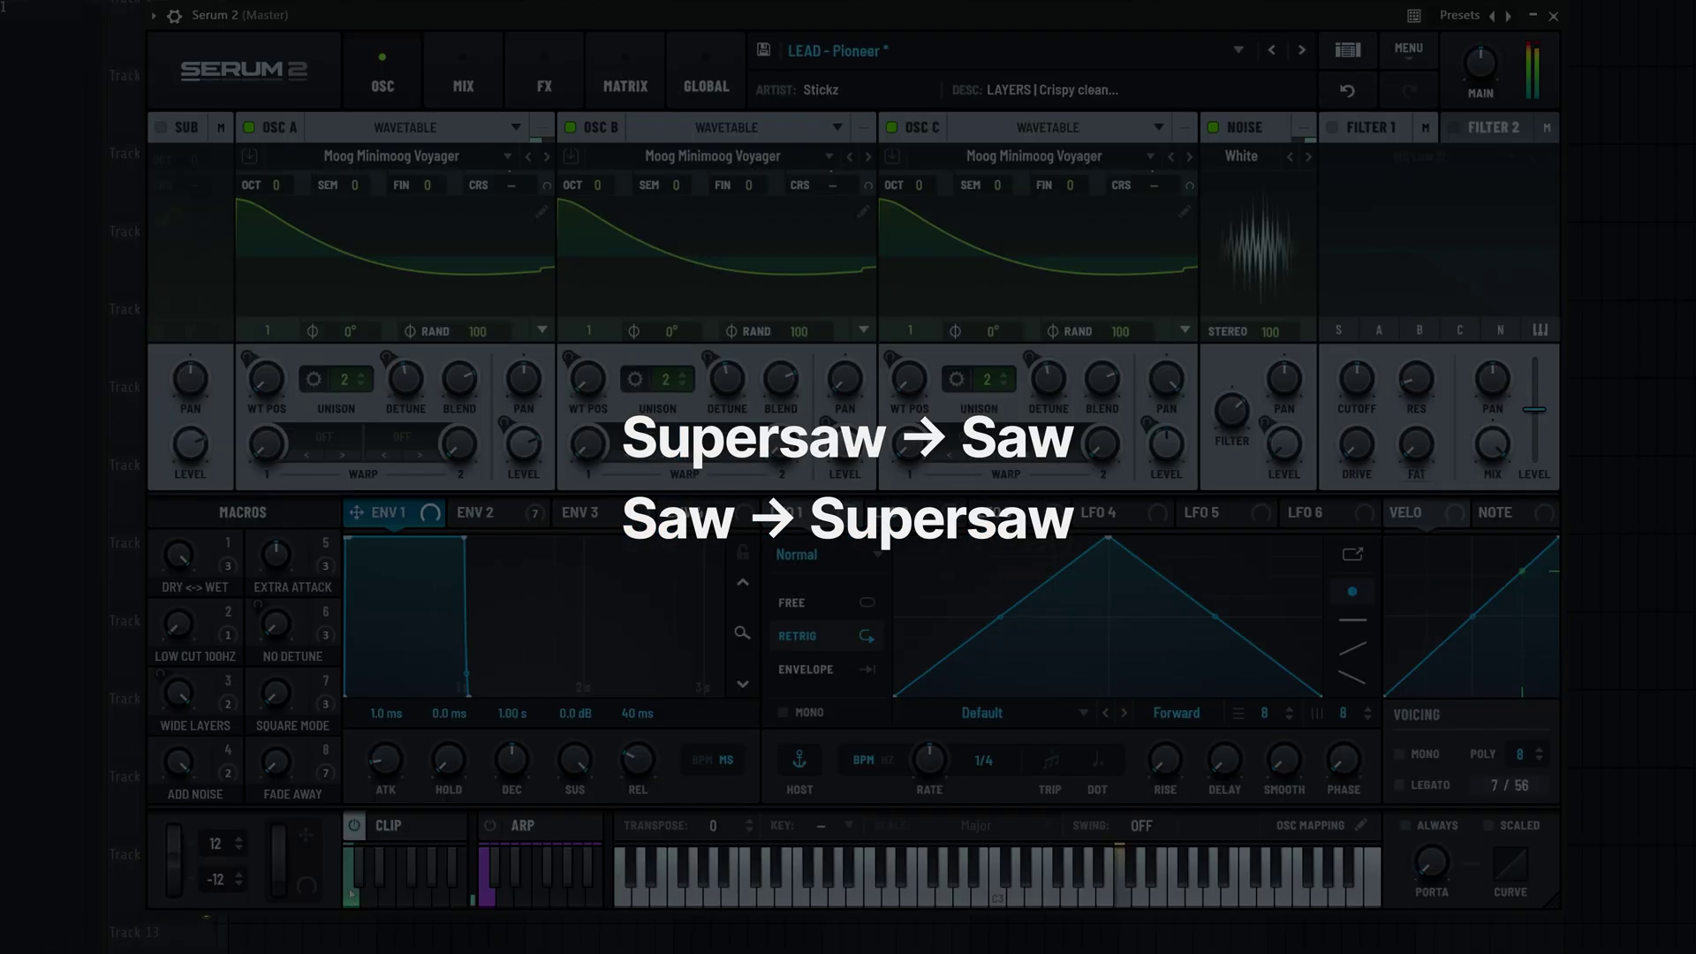
pyautogui.moveTo(277, 627); pyautogui.dragTo(357, 828)
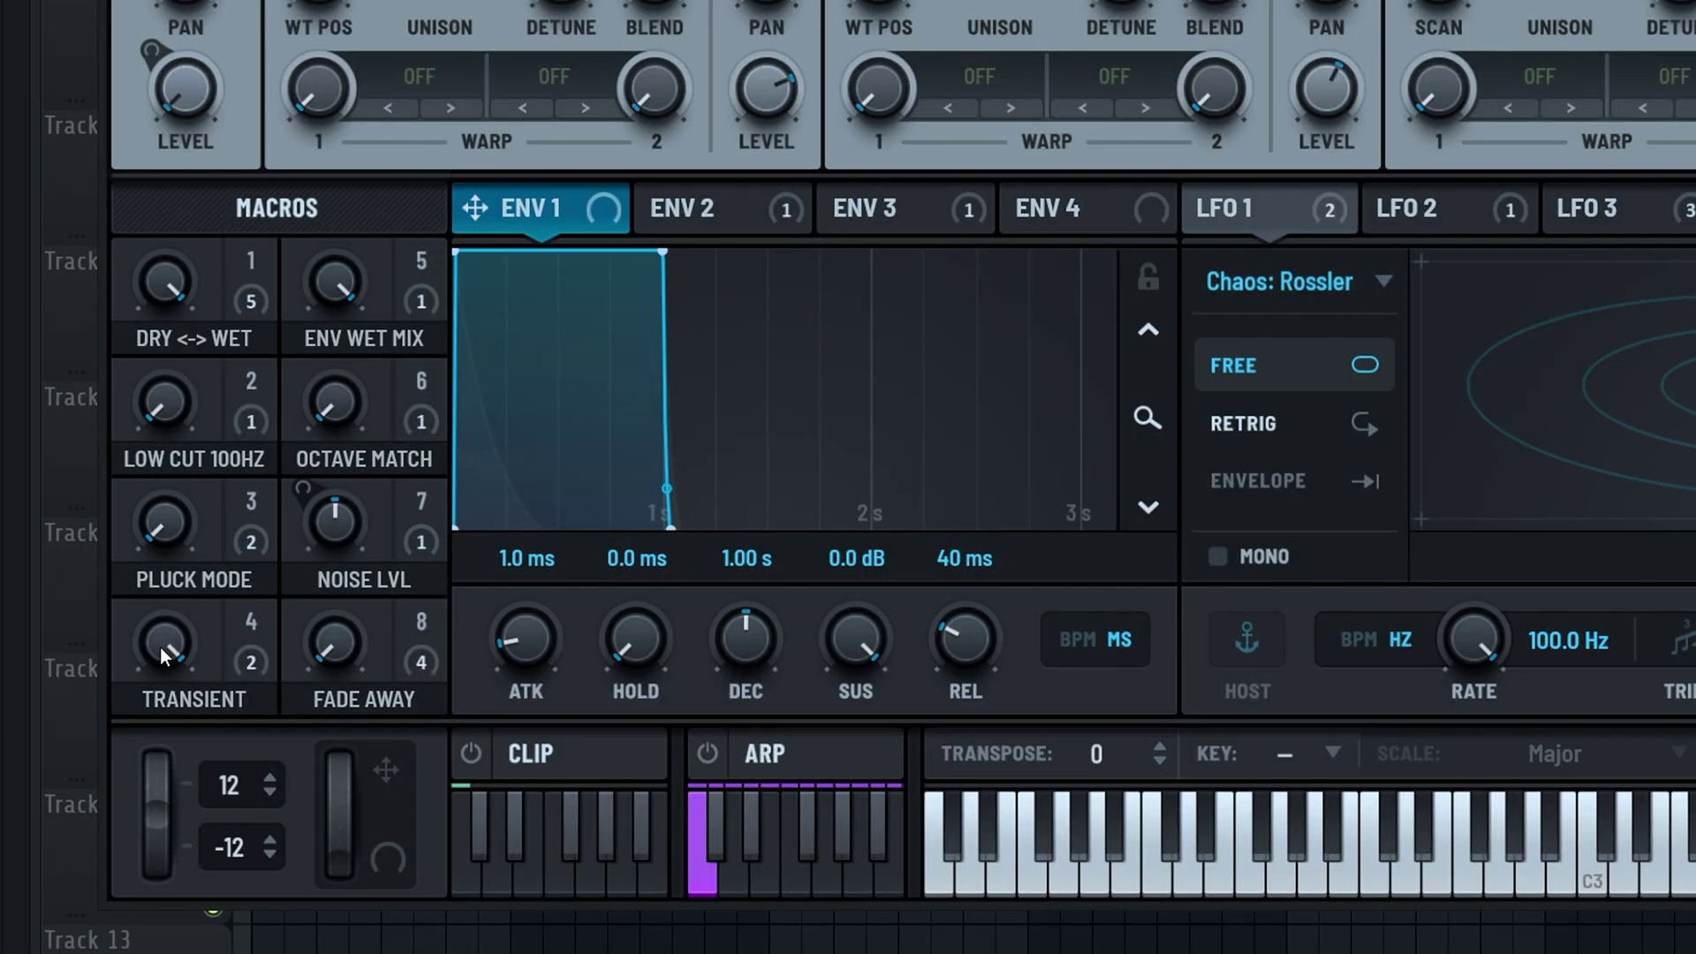
# Lower TRANSIENT from 62 to 4, sweep NOISE LVL to 0 and back, ending near 44
pyautogui.moveTo(188, 769); pyautogui.dragTo(197, 553)
pyautogui.moveTo(339, 542)
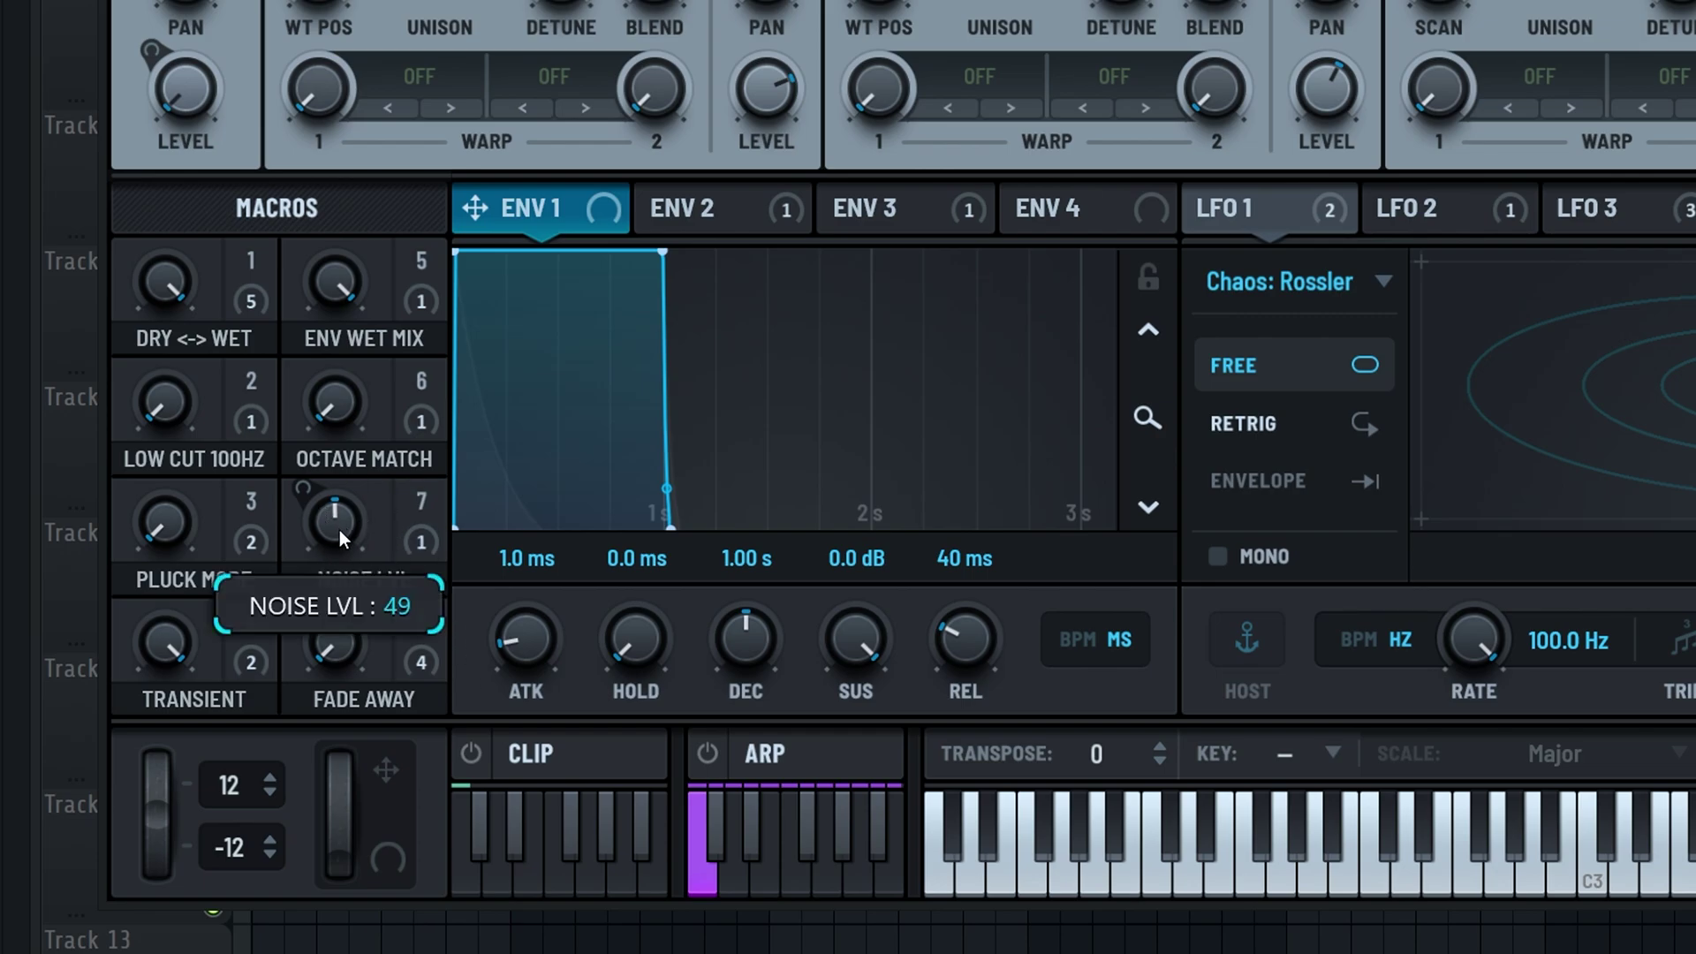
pyautogui.moveTo(364, 734); pyautogui.dragTo(454, 445)
pyautogui.moveTo(448, 655); pyautogui.dragTo(463, 693)
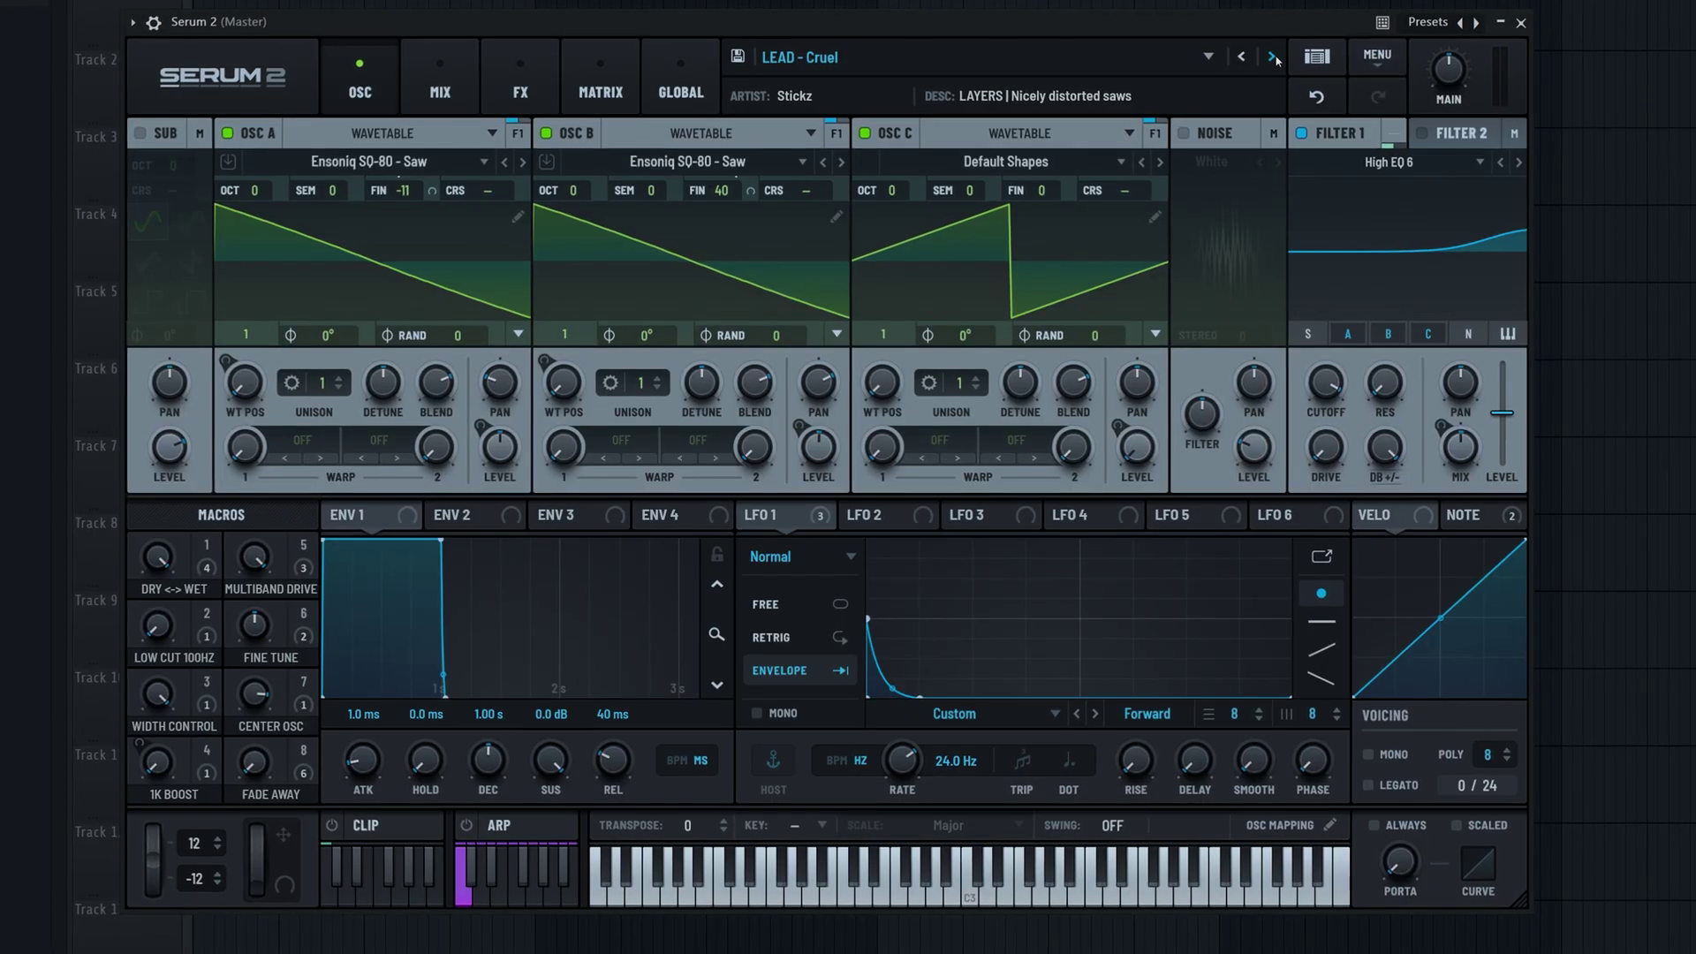
# Step through the leads from LEAD - Dirt, Dreamy Keys, Evil and Exo to LEAD - Granular Air
pyautogui.click(1272, 59)
pyautogui.click(1272, 59)
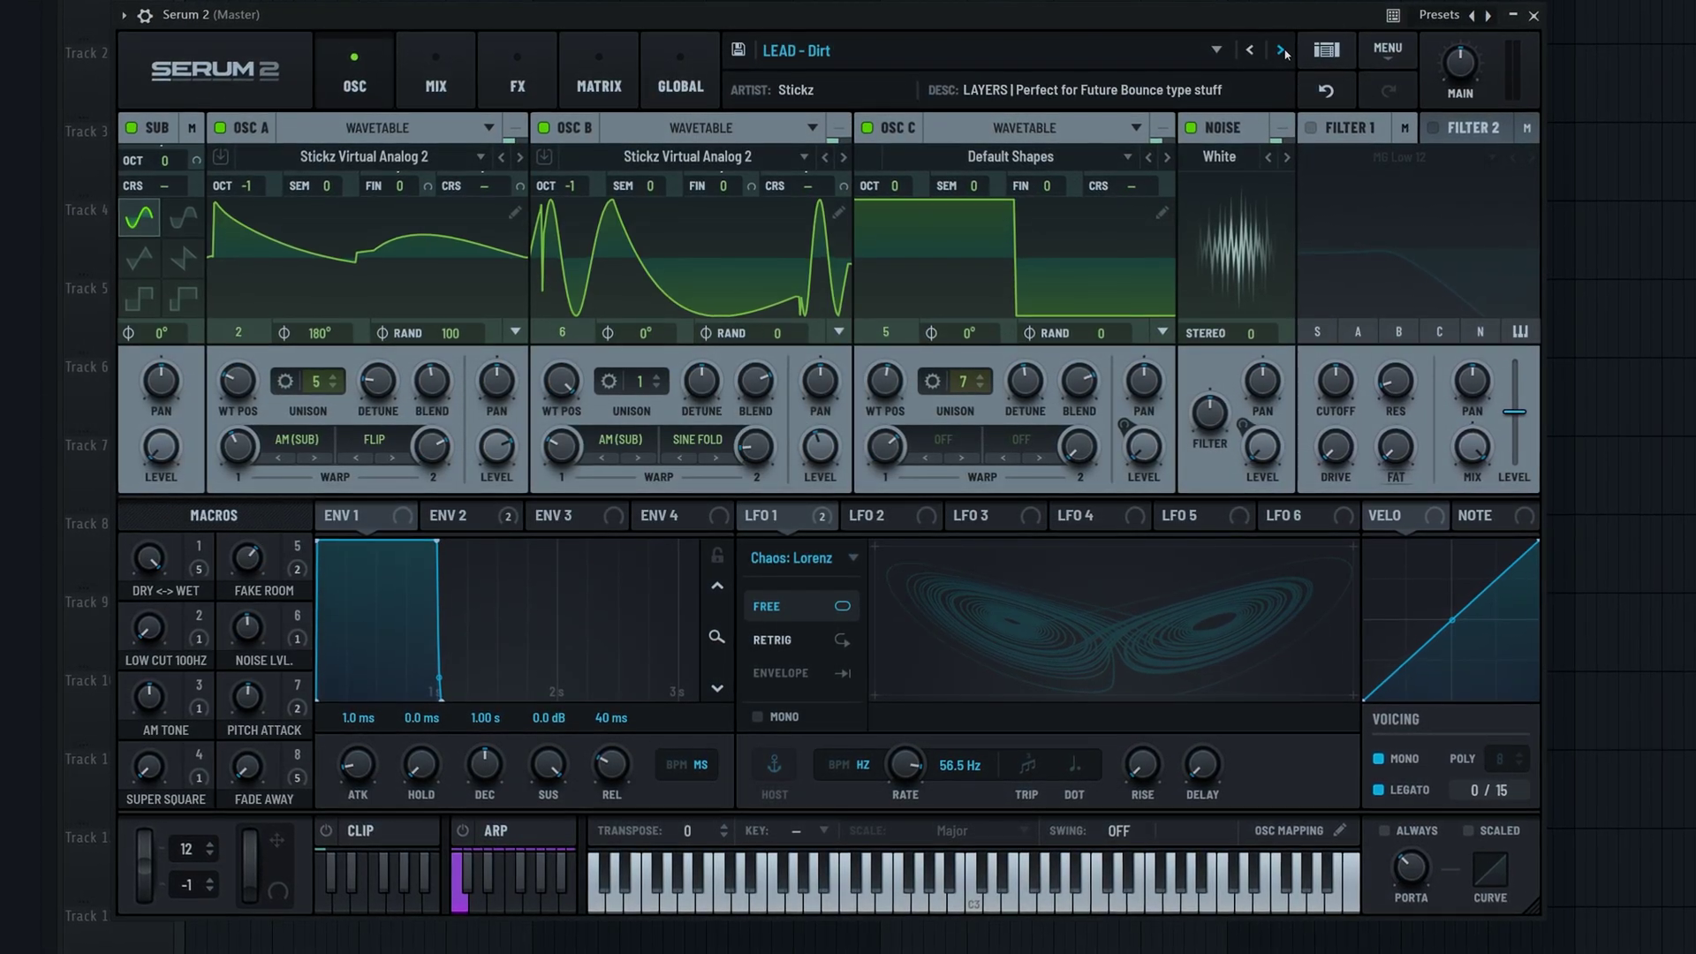
pyautogui.click(1280, 53)
pyautogui.click(1280, 53)
pyautogui.click(1288, 45)
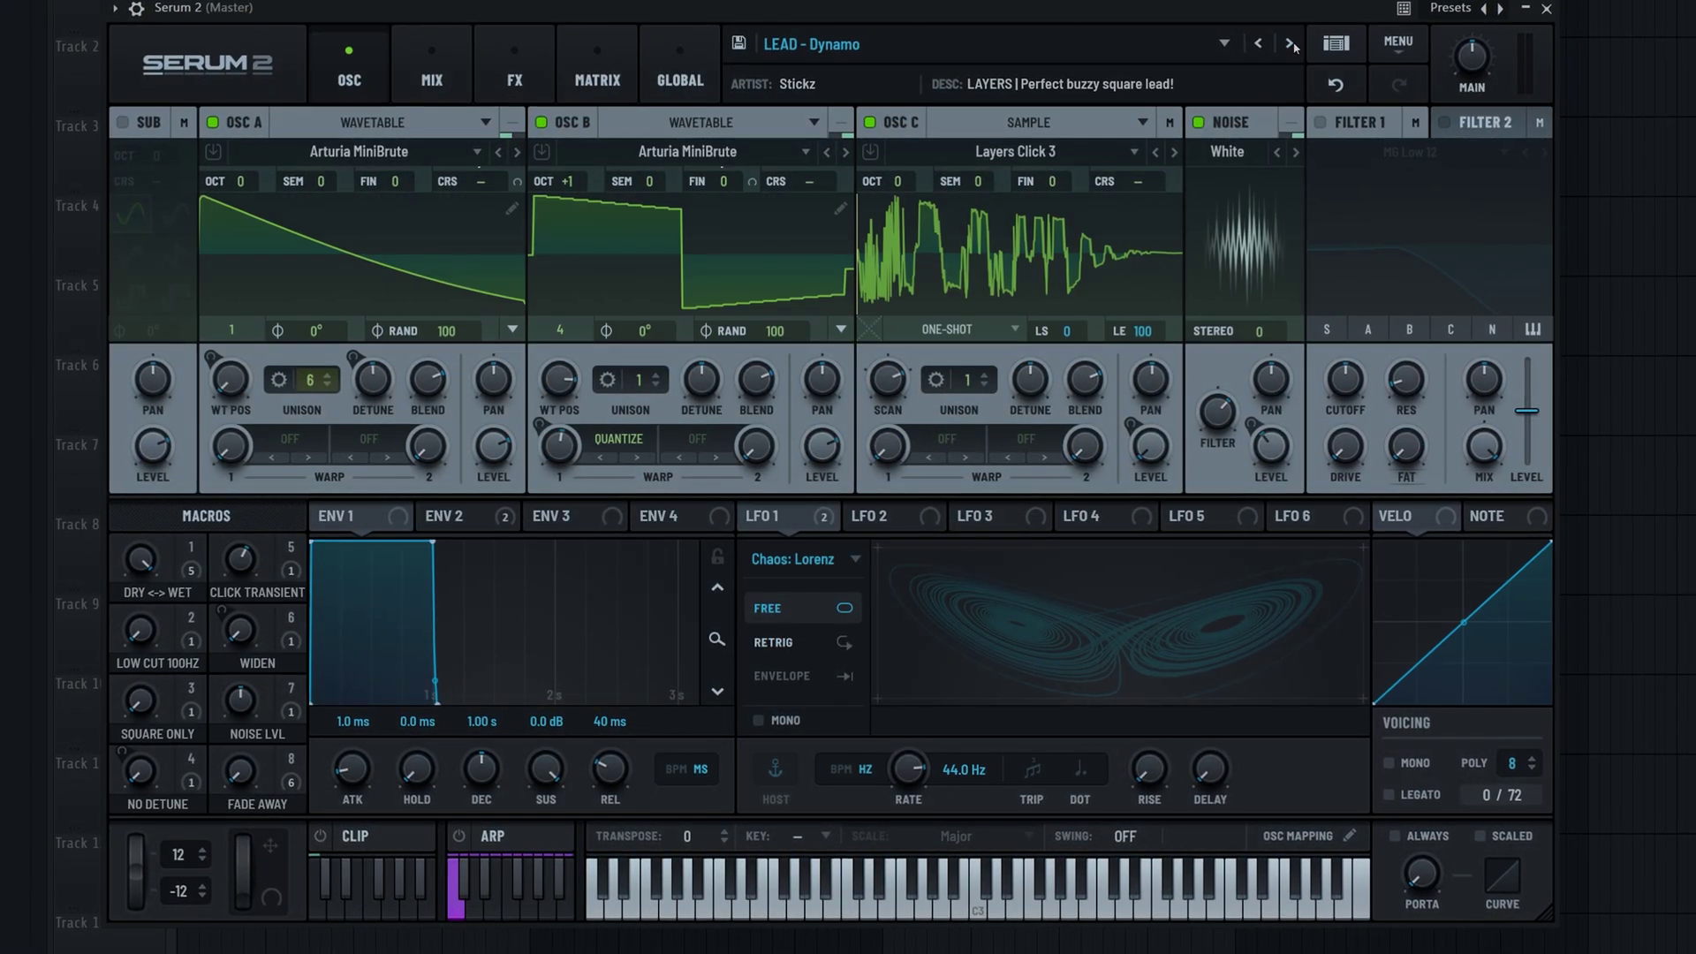
pyautogui.click(1289, 46)
pyautogui.click(1288, 46)
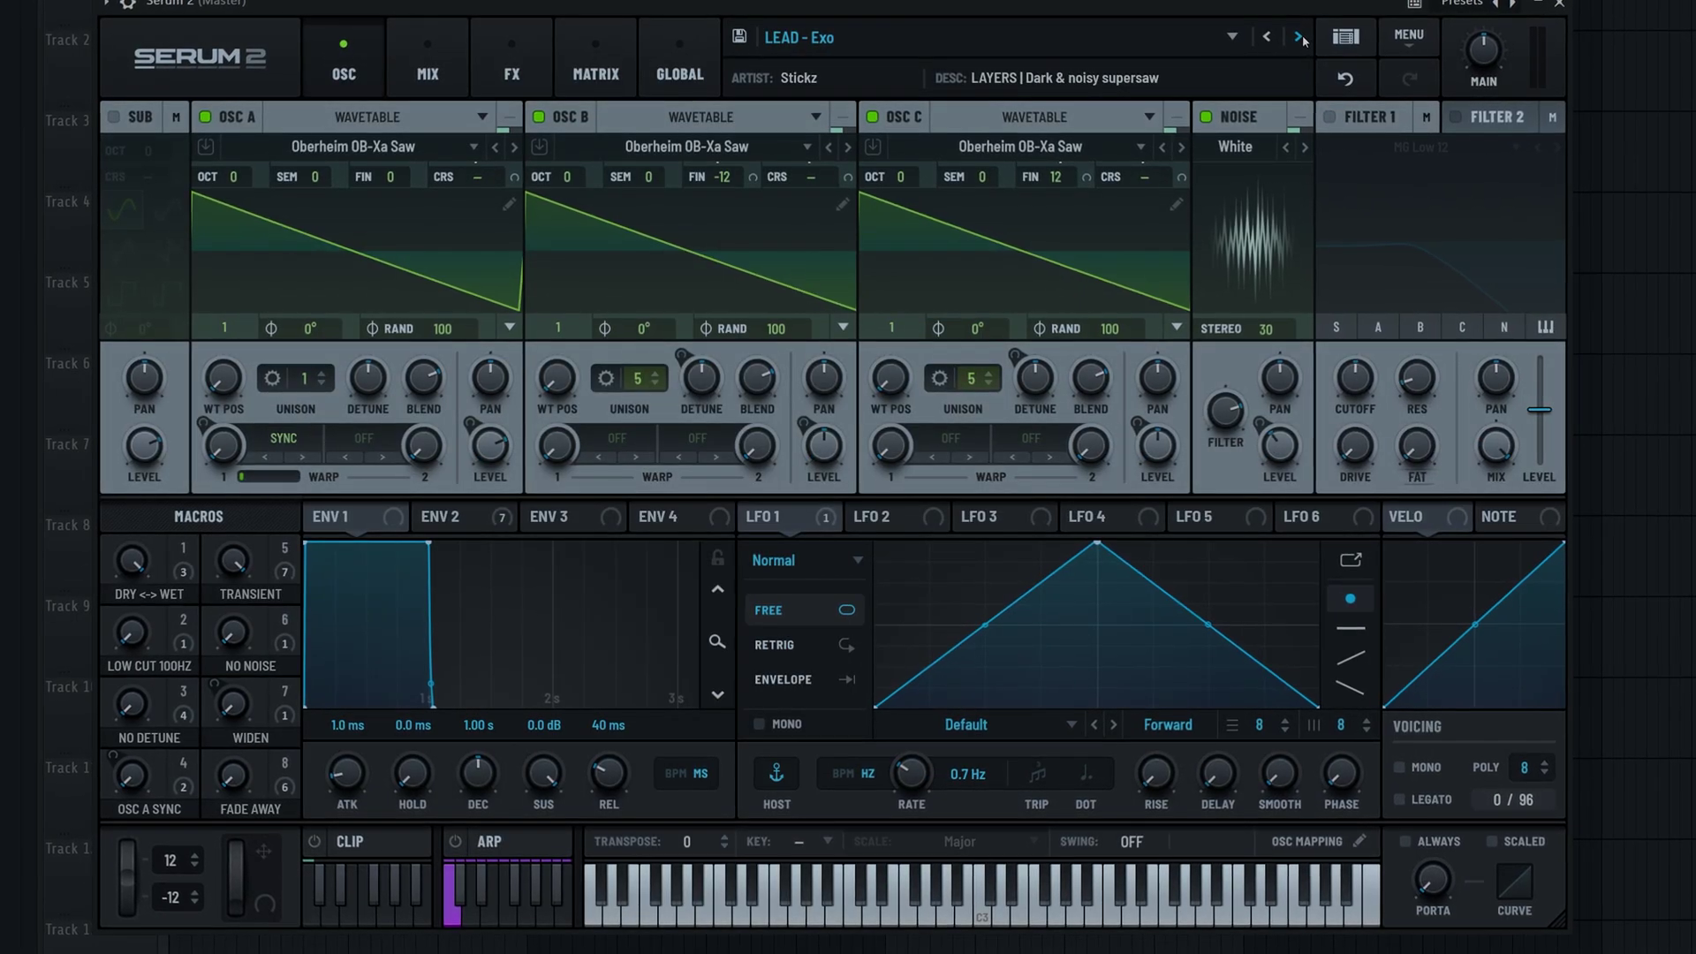
pyautogui.click(1297, 40)
pyautogui.click(1297, 40)
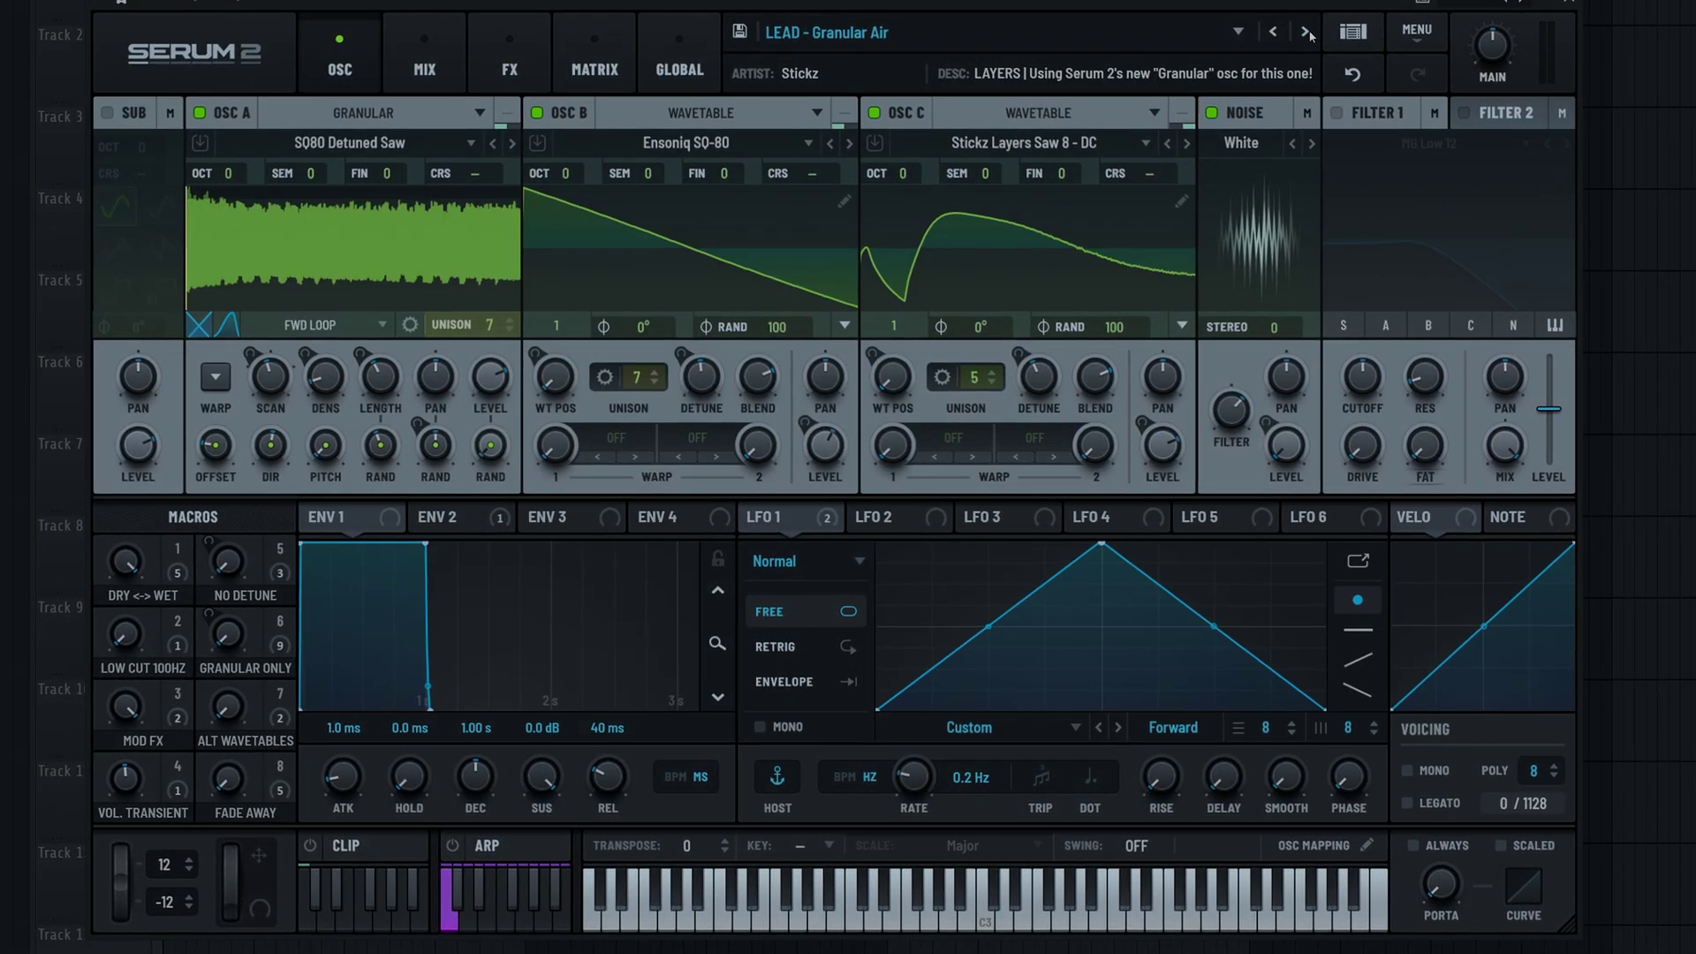
# Continue through LEAD - Ignite, Millennium, Neo, Operator, Peak, Pioneer and Polaris to LEAD - Portal
pyautogui.click(1305, 33)
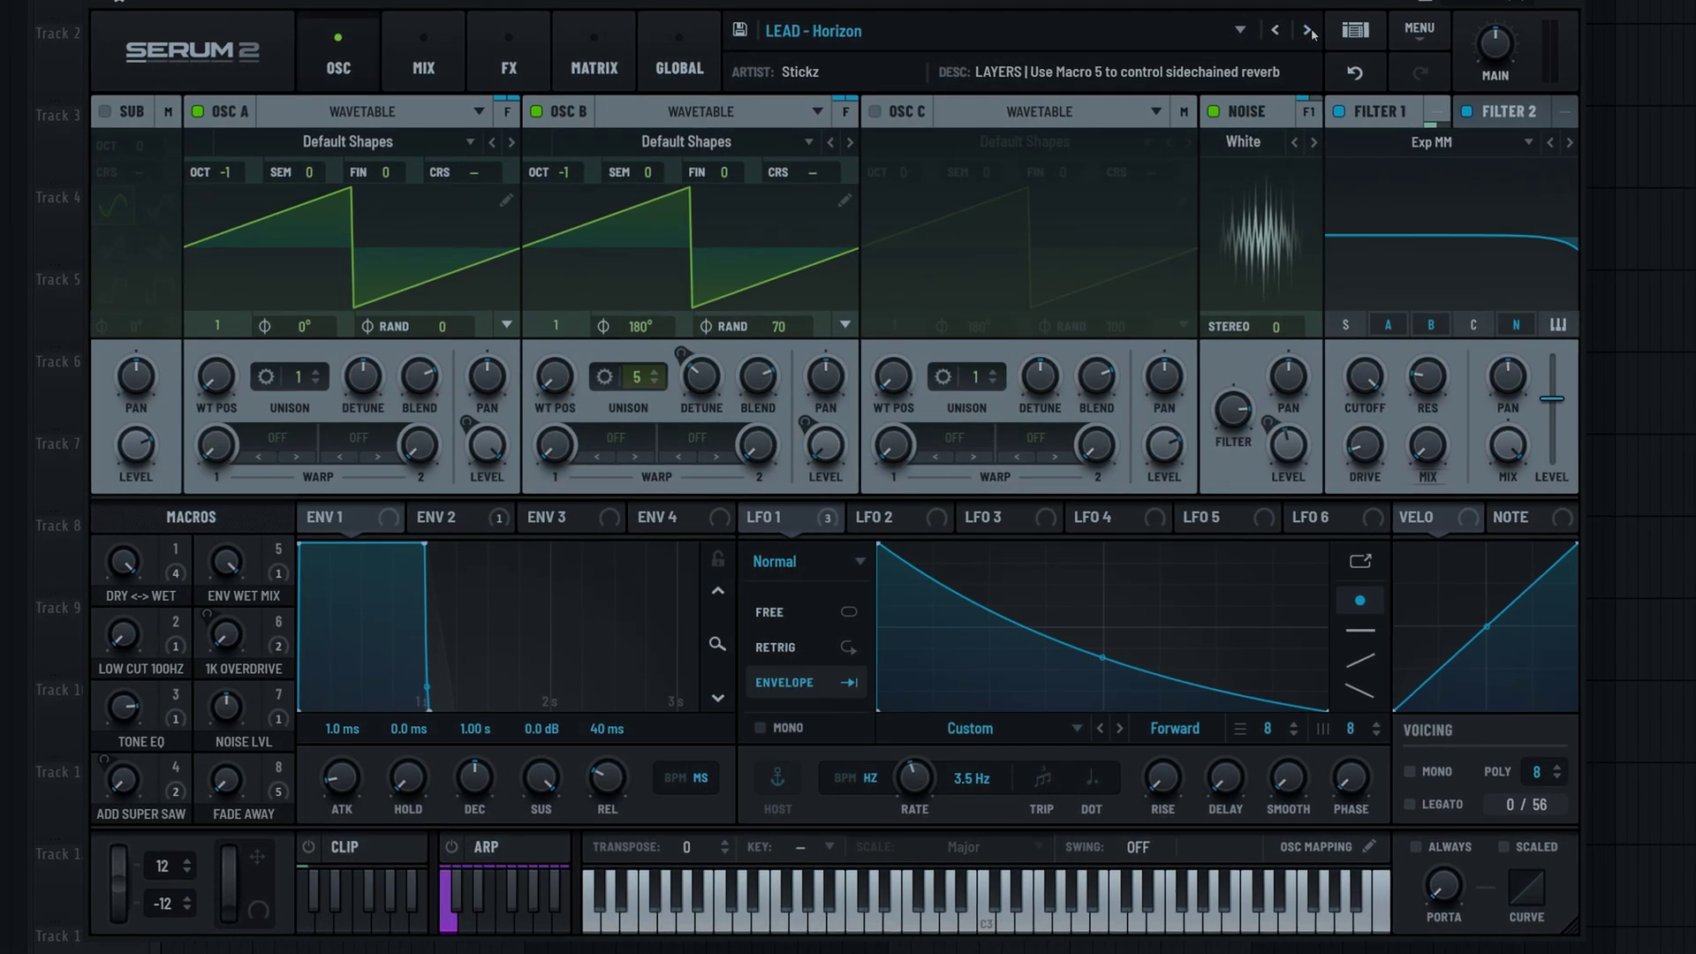
pyautogui.click(1305, 32)
pyautogui.click(1305, 33)
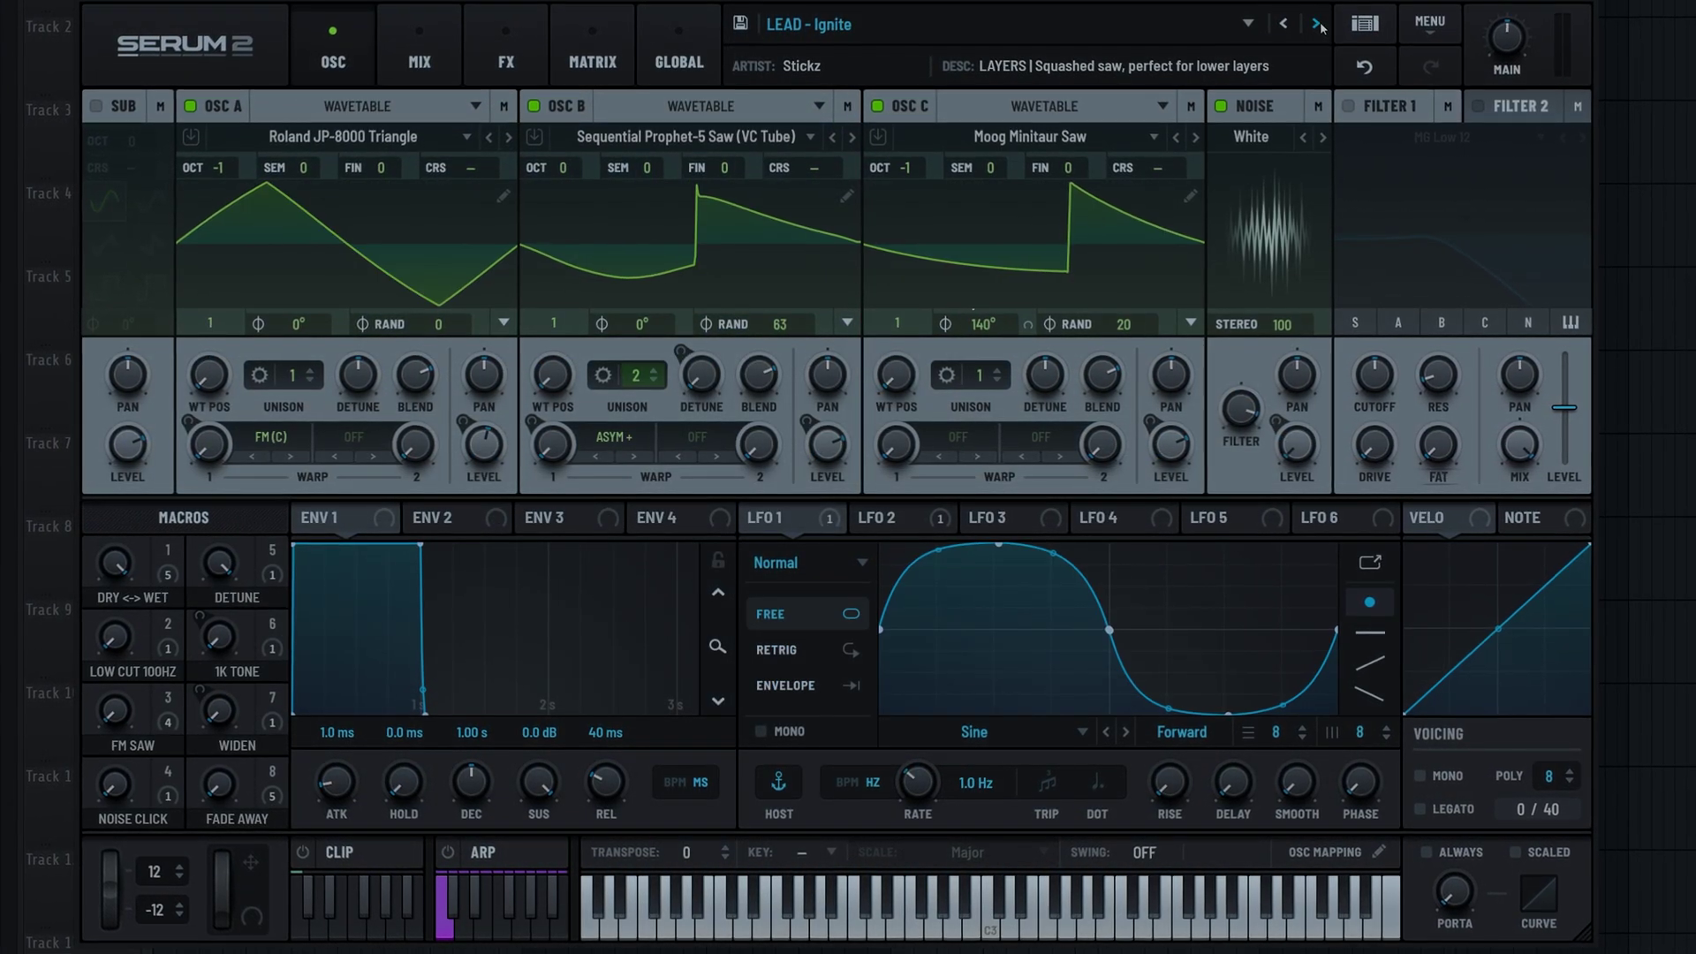
pyautogui.click(1315, 26)
pyautogui.click(1316, 26)
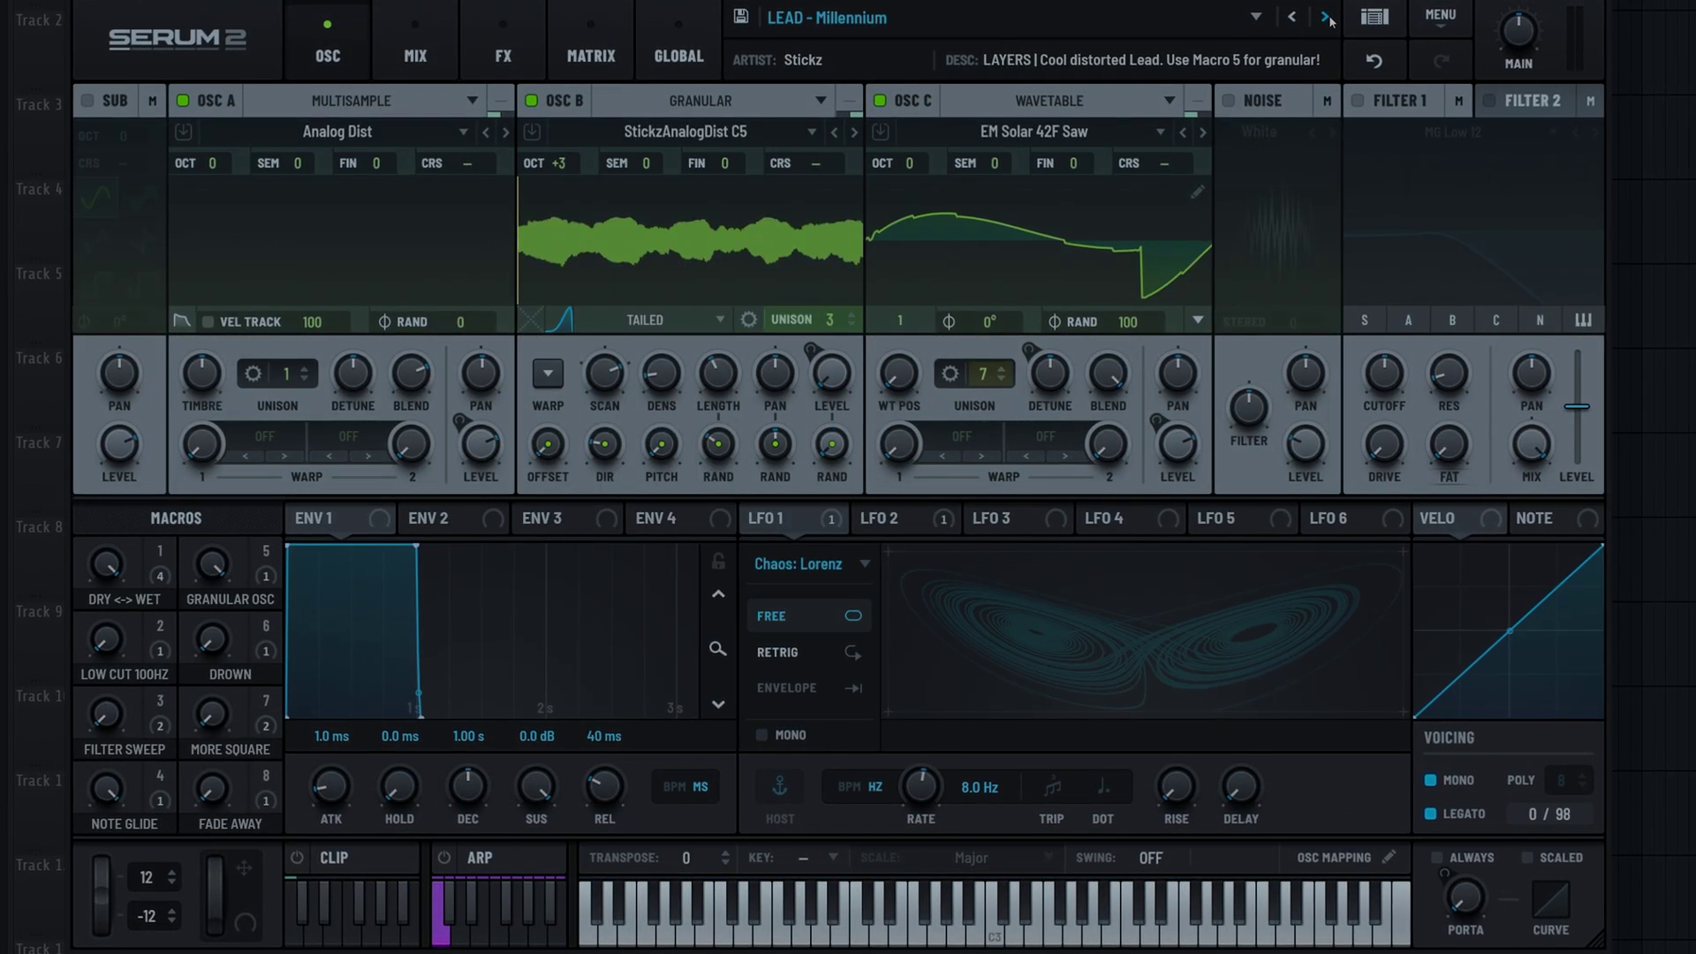
pyautogui.click(1325, 19)
pyautogui.click(1326, 19)
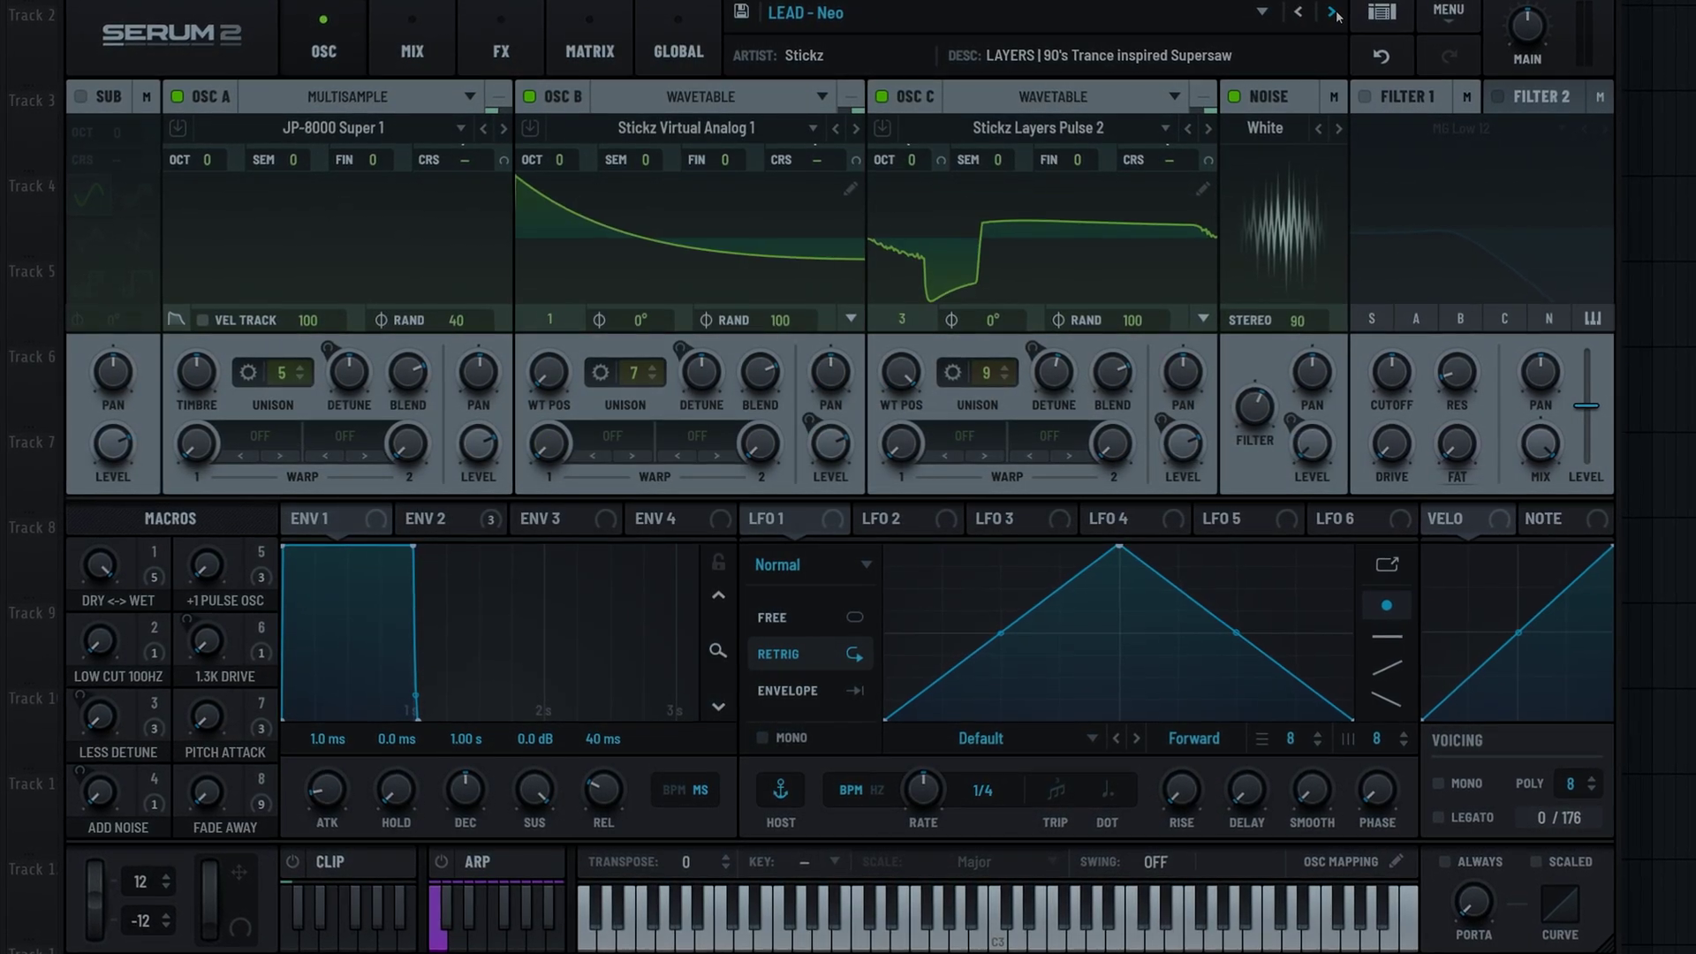
pyautogui.click(1331, 13)
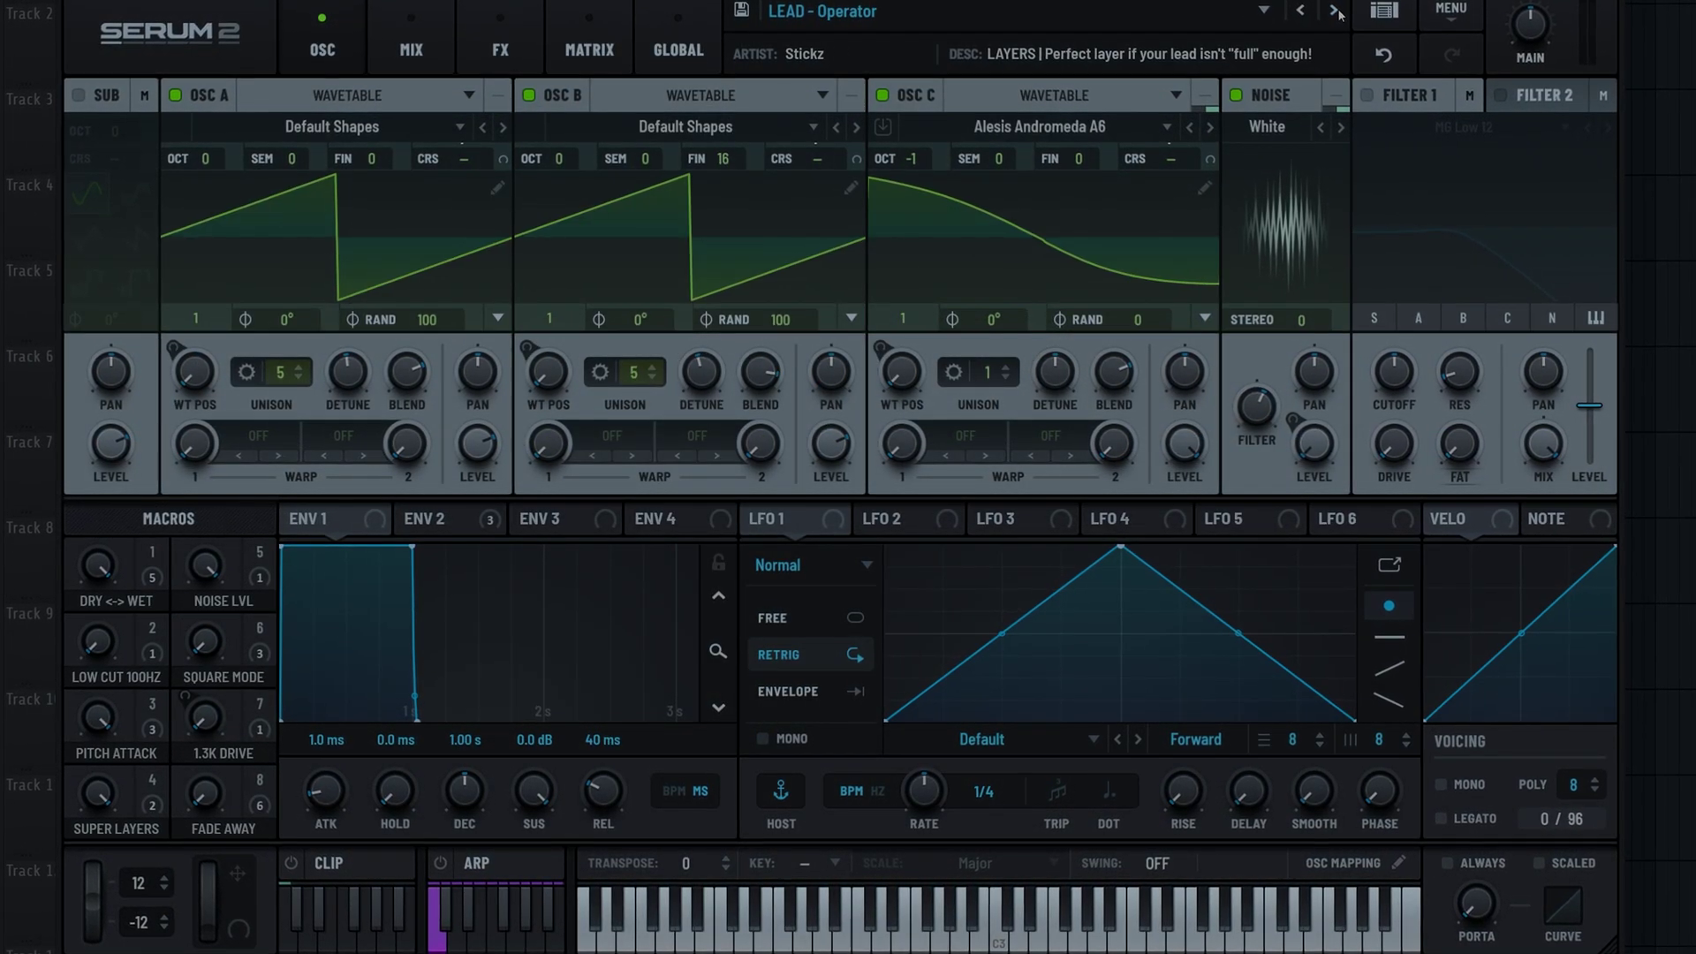
pyautogui.click(1331, 13)
pyautogui.click(1331, 13)
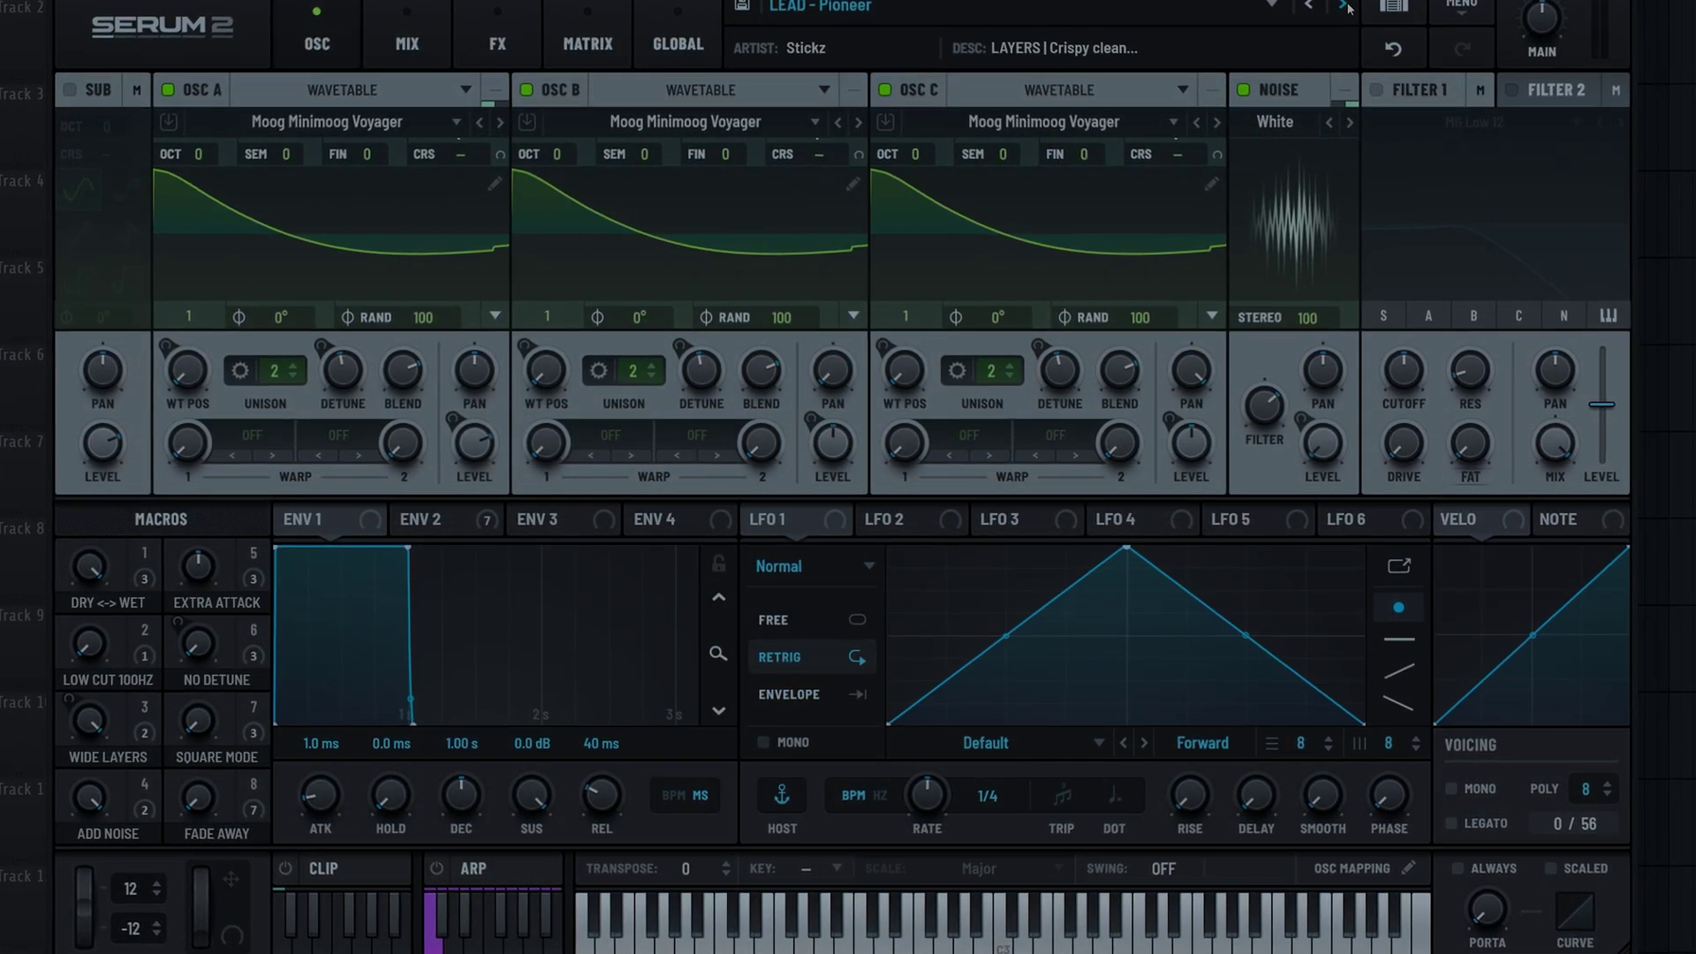
pyautogui.click(1347, 8)
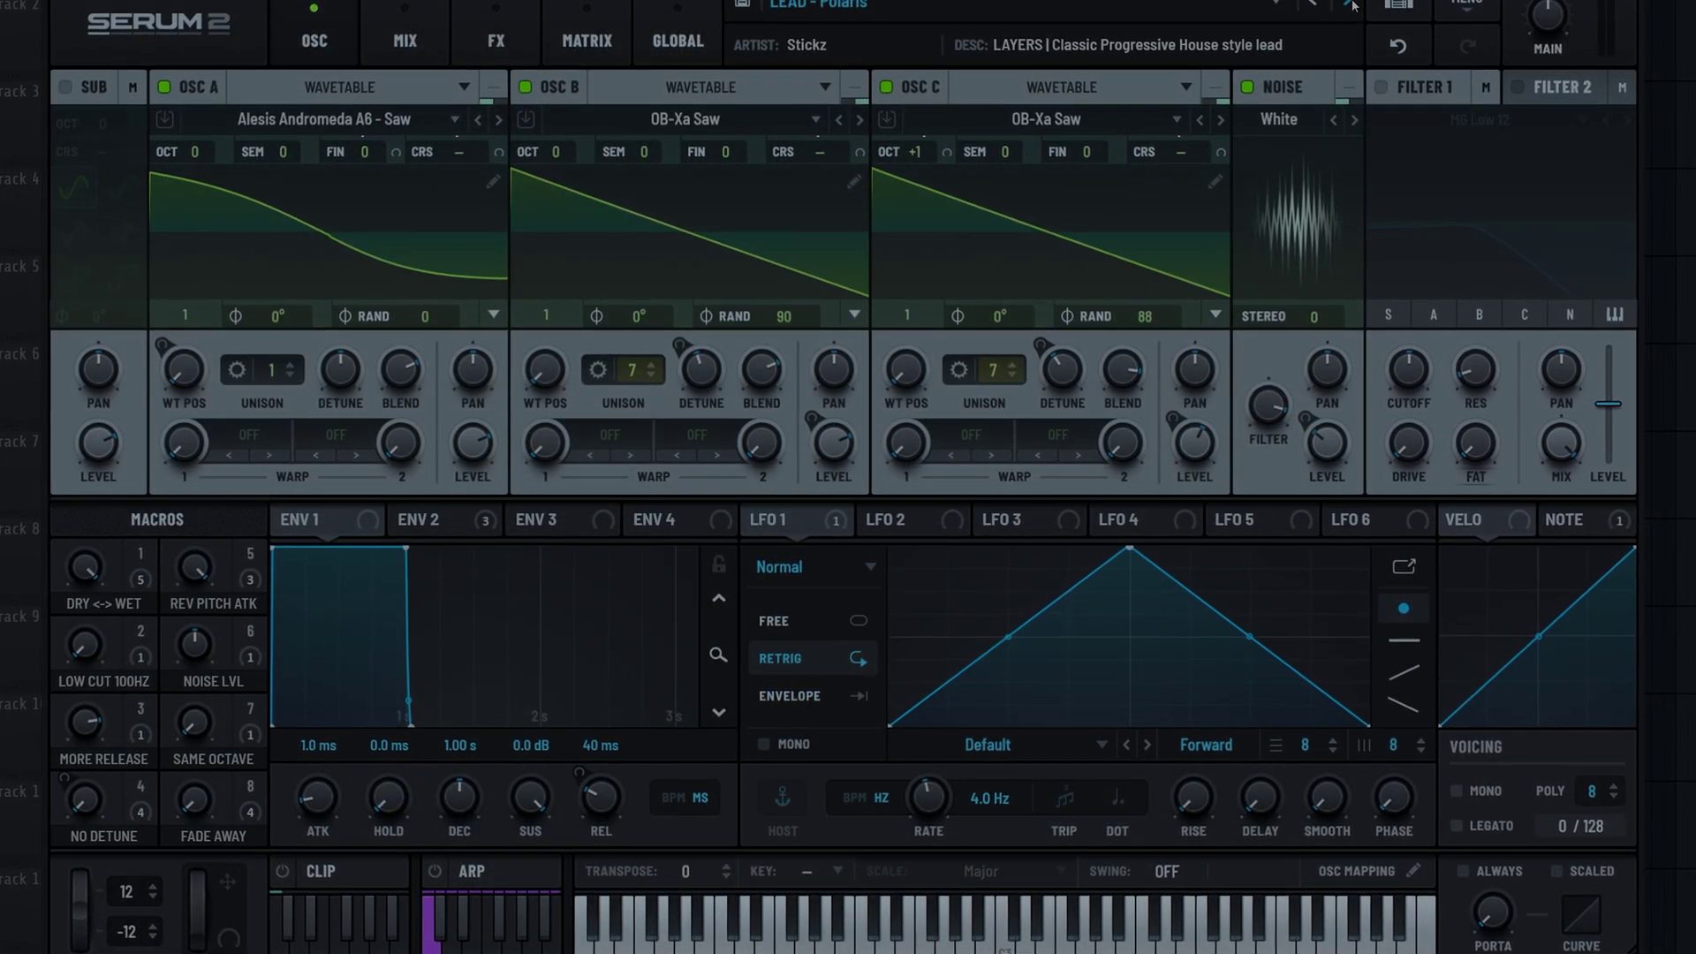
pyautogui.click(1353, 5)
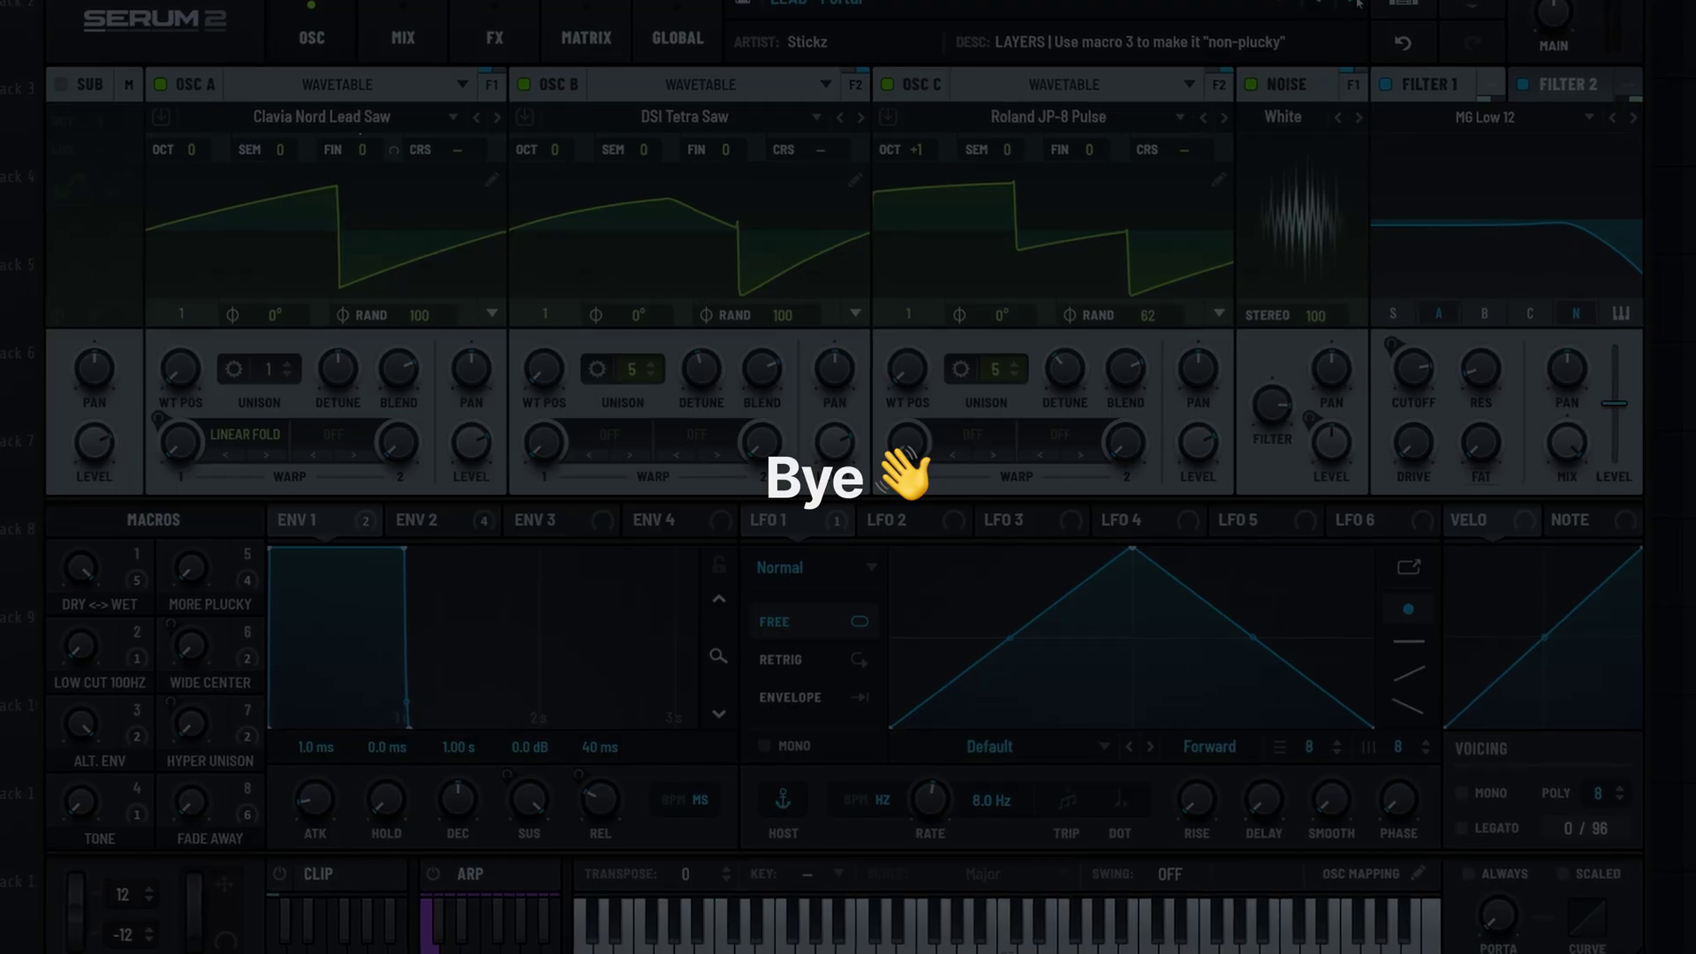